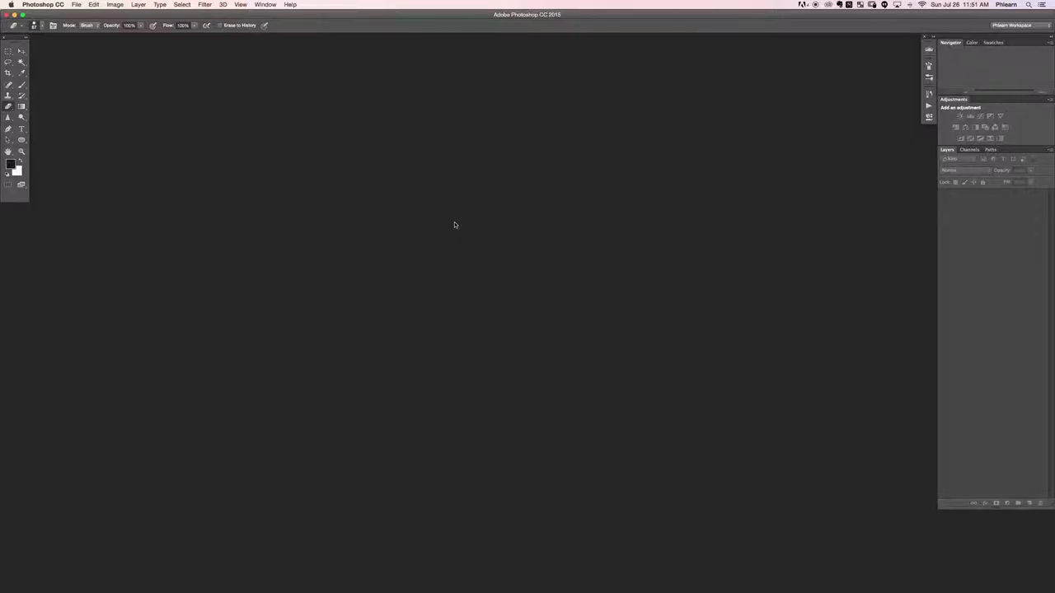
Open all four PhlearnRetouch portraits from the Images folder inside 03 Facial Features, 02 Eyes
key(super+o)
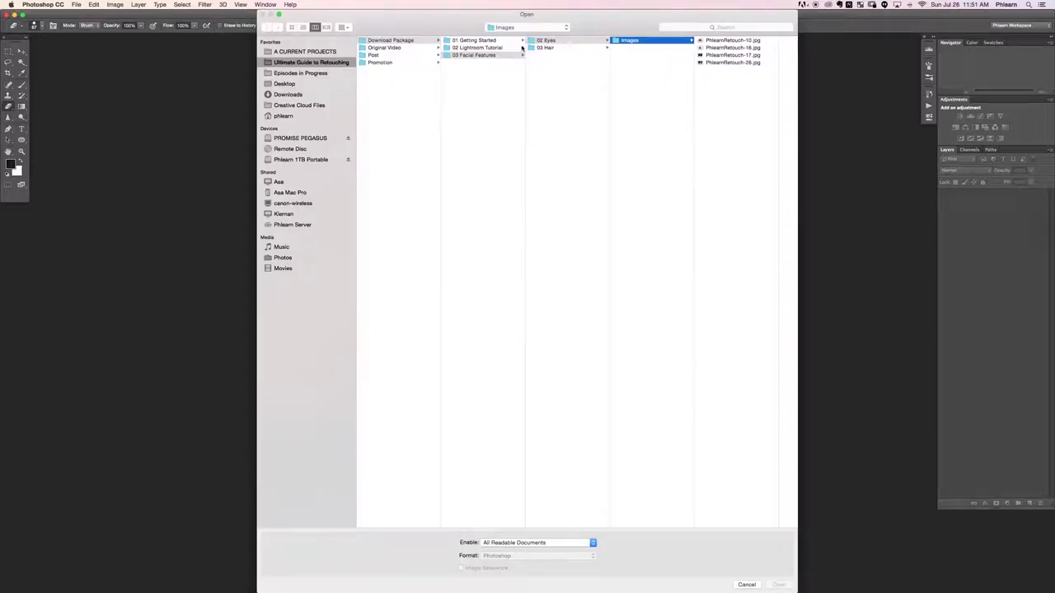
click(480, 55)
click(546, 41)
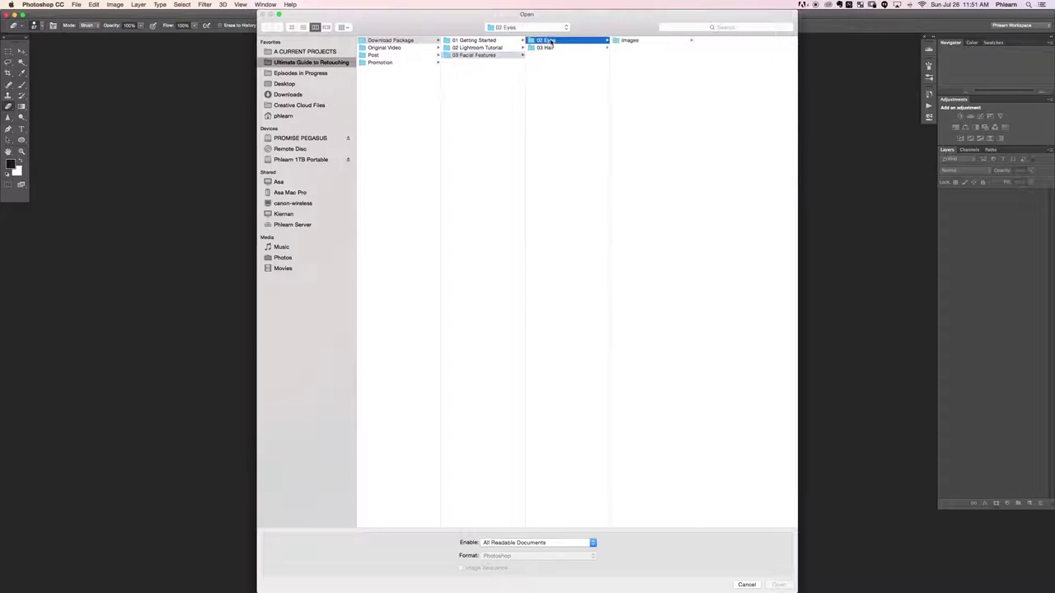
click(631, 40)
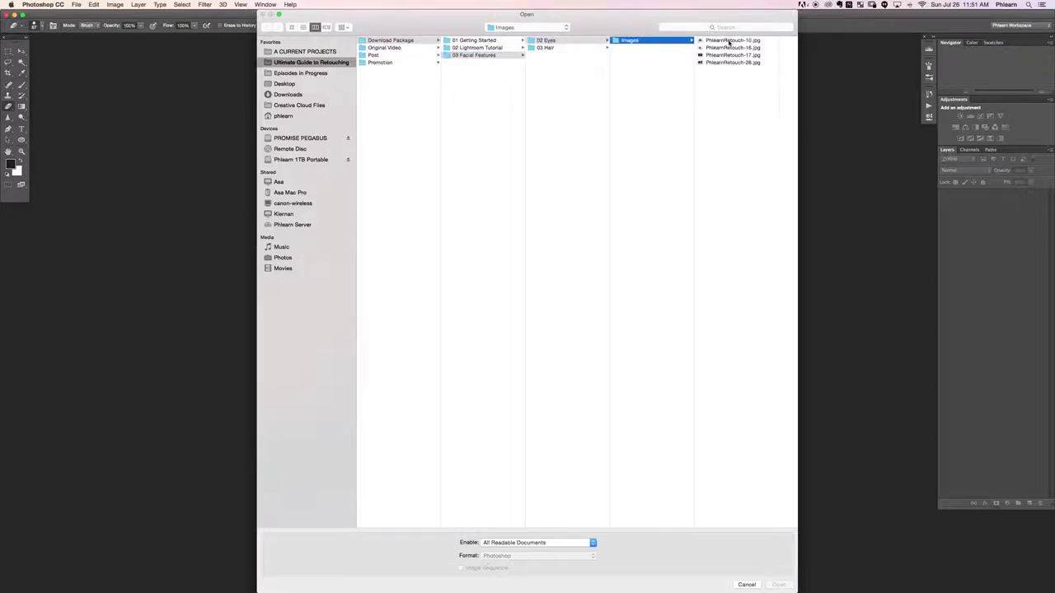
click(730, 41)
shift+click(664, 48)
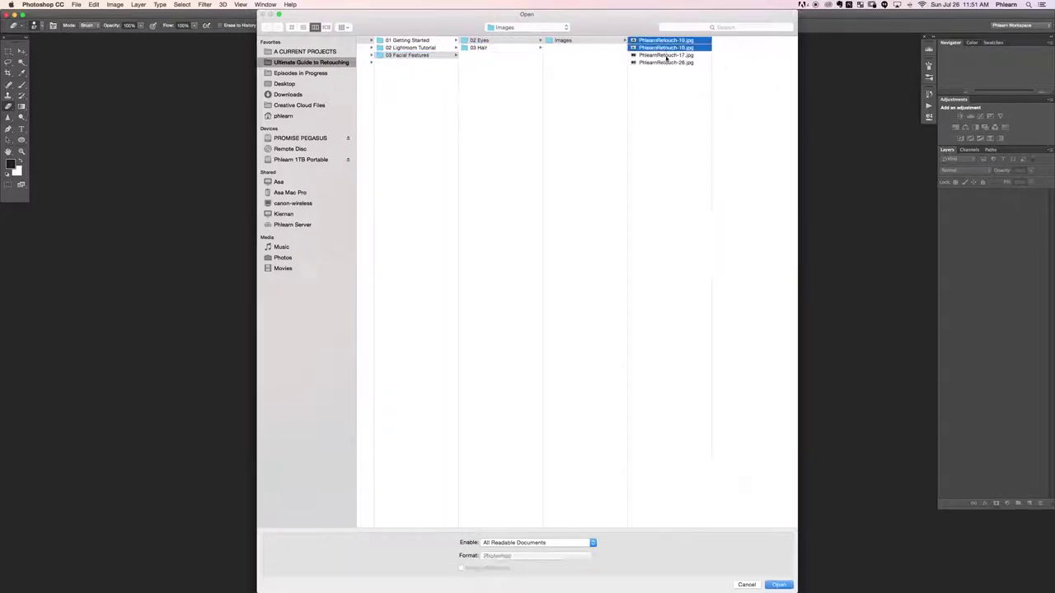
shift+click(665, 63)
key(Return)
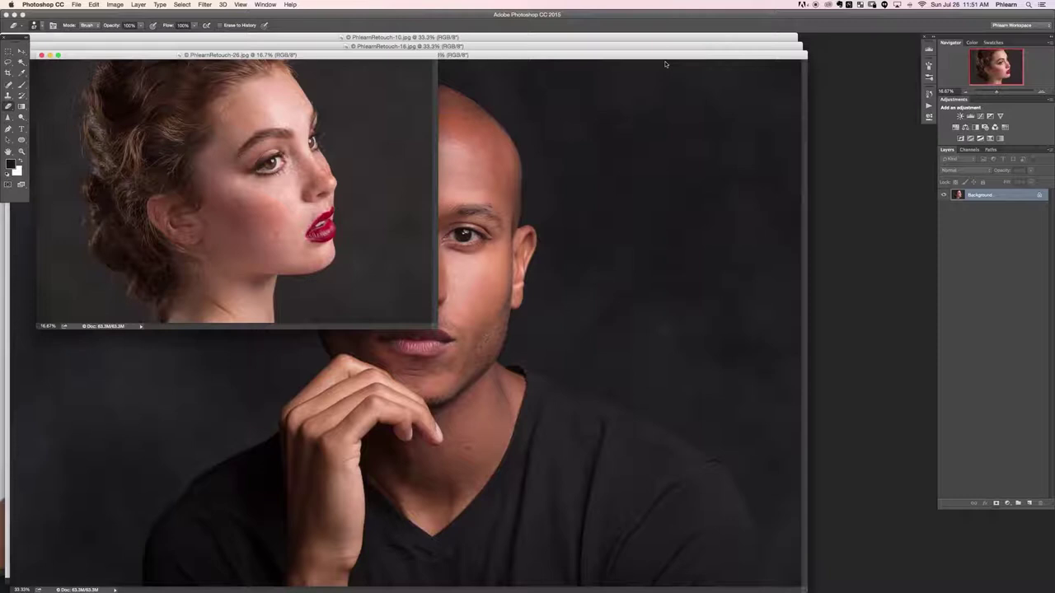
Reduce the open portraits to 16.7% view and move the PhlearnRetouch-10.jpg window clear of the others
key(super+minus)
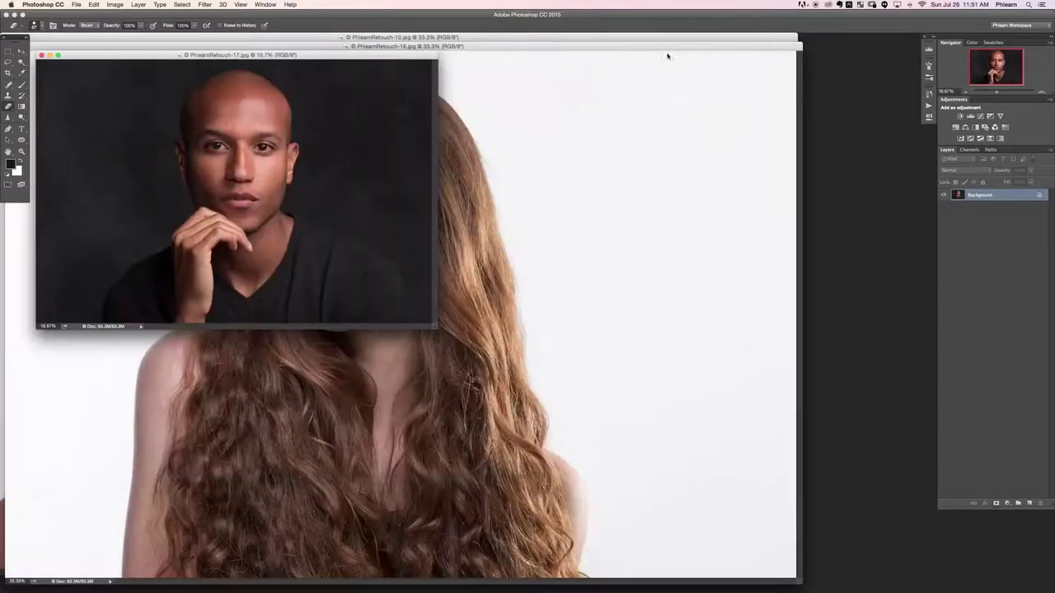
click(668, 52)
key(super+w)
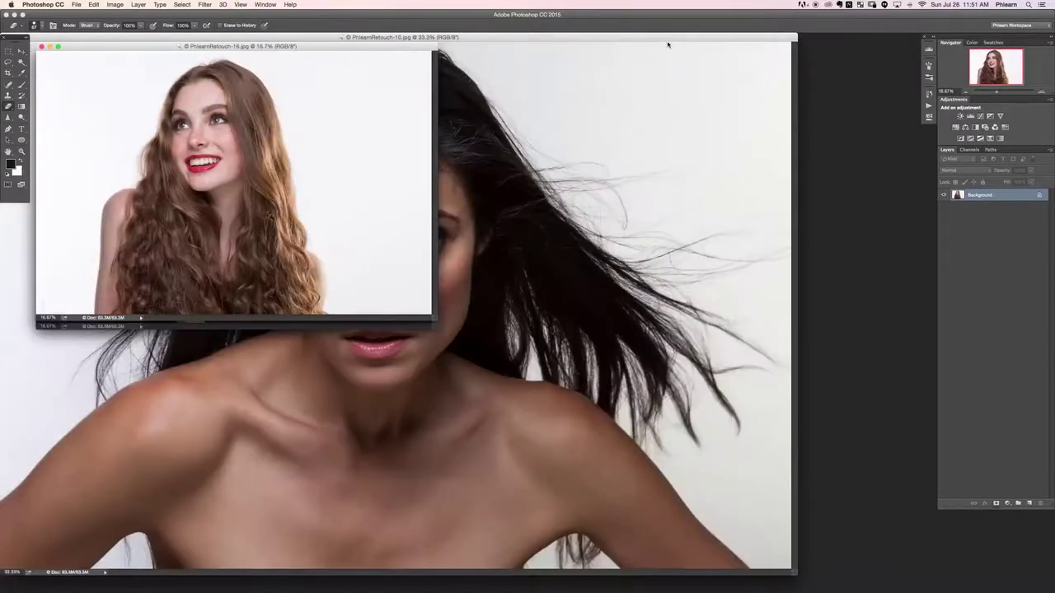
key(super+minus)
key(super+minus)
drag(403, 42, 789, 98)
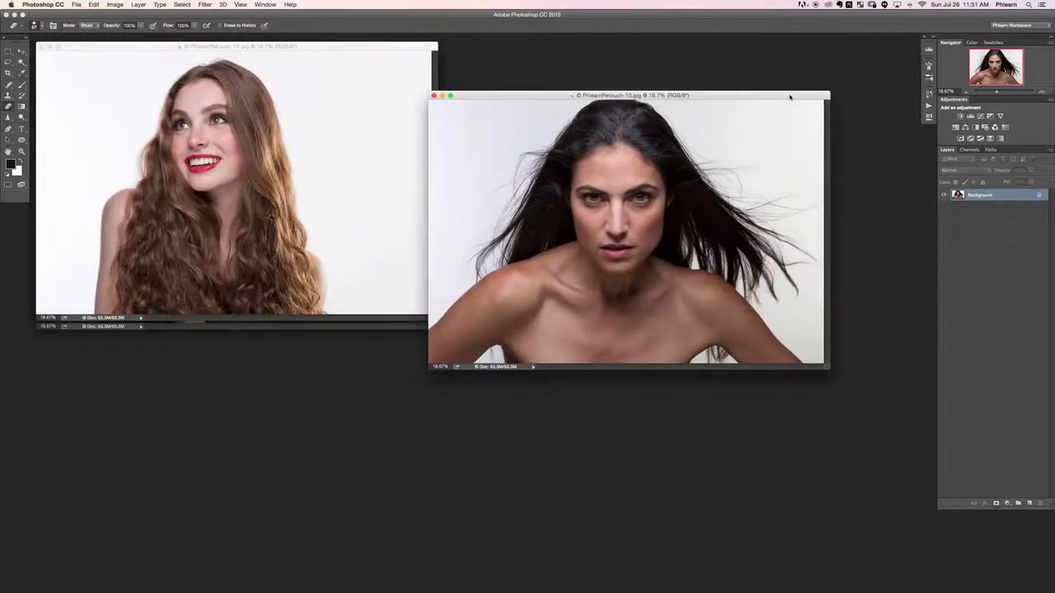
Switch to Lightroom, try the TIFF image format in the export settings for the smiling man's portrait, and cancel the export
key(super+Tab)
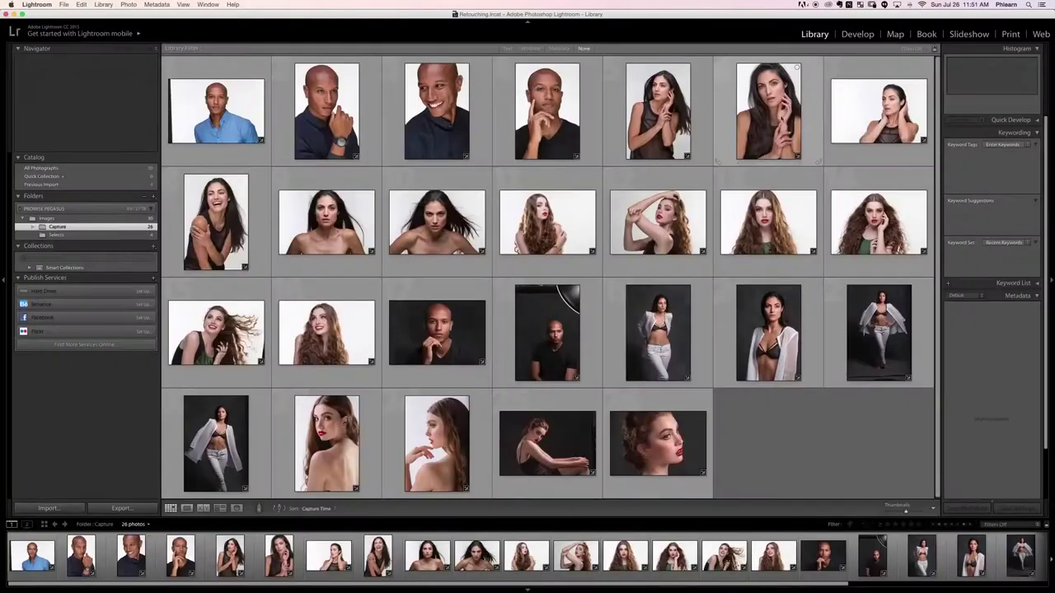
click(427, 113)
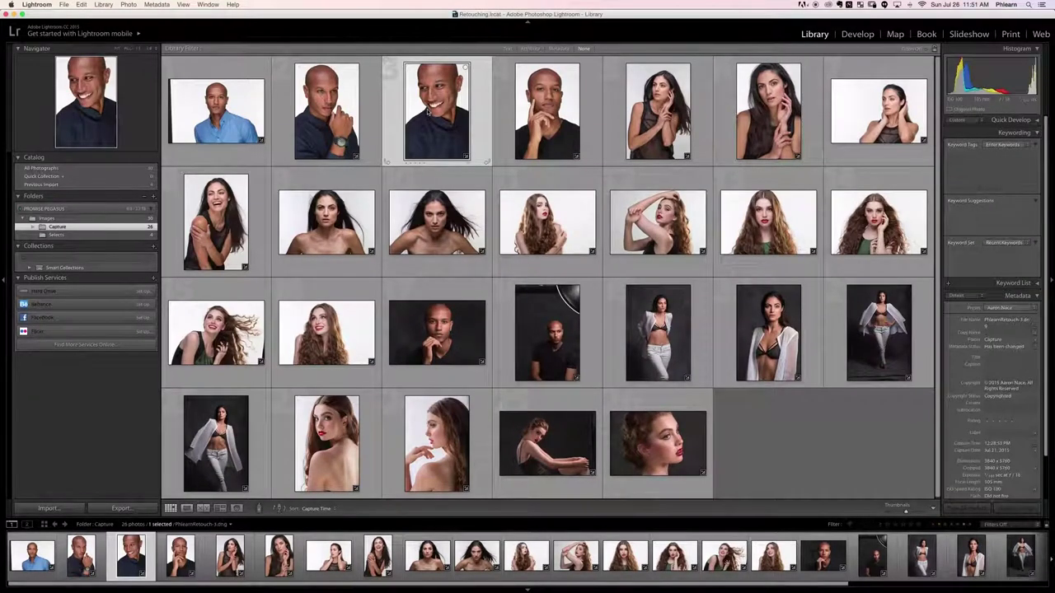
right_click(427, 113)
mouse_move(472, 313)
click(554, 318)
click(495, 317)
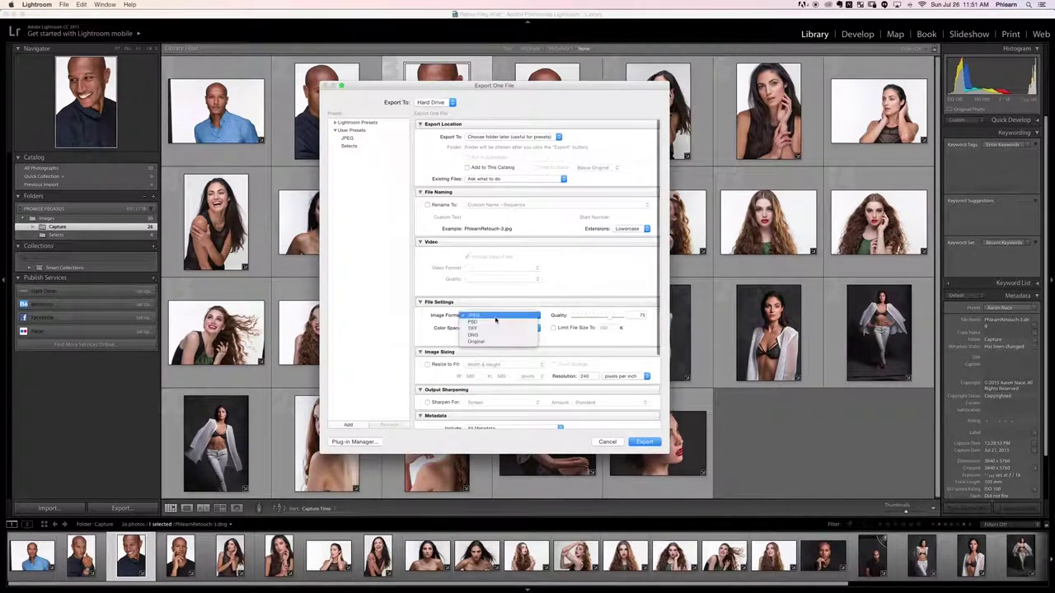
click(493, 328)
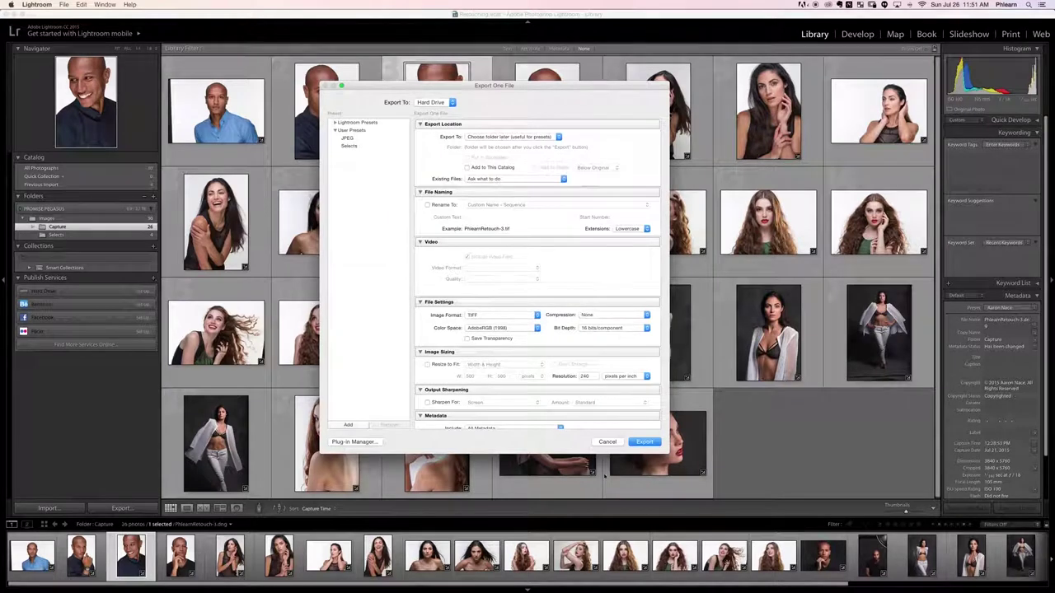
click(608, 442)
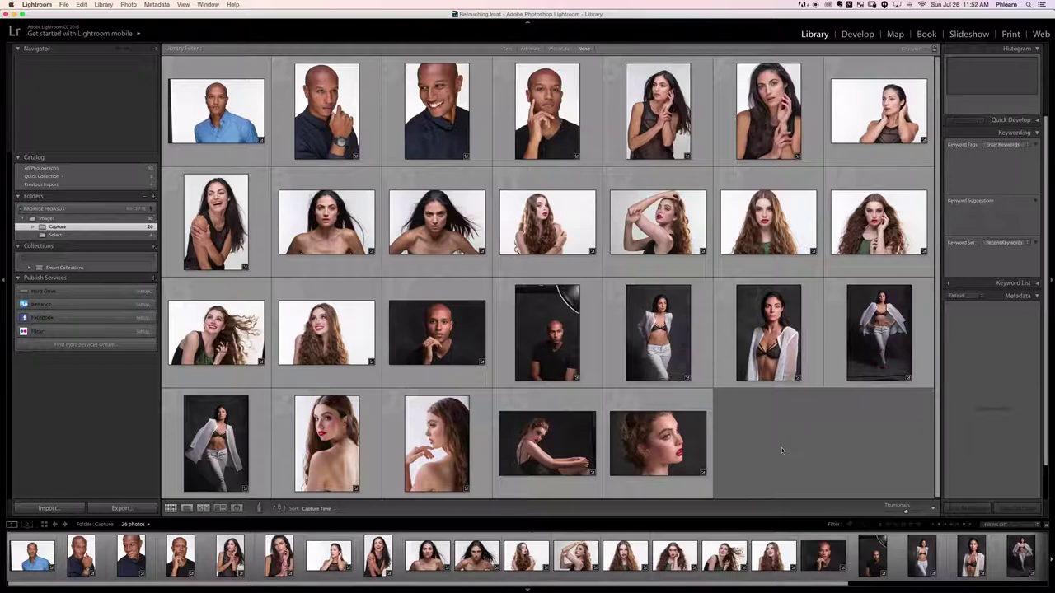
Switch back to Photoshop and arrange the four portrait windows in a two-by-two grid
key(super+Tab)
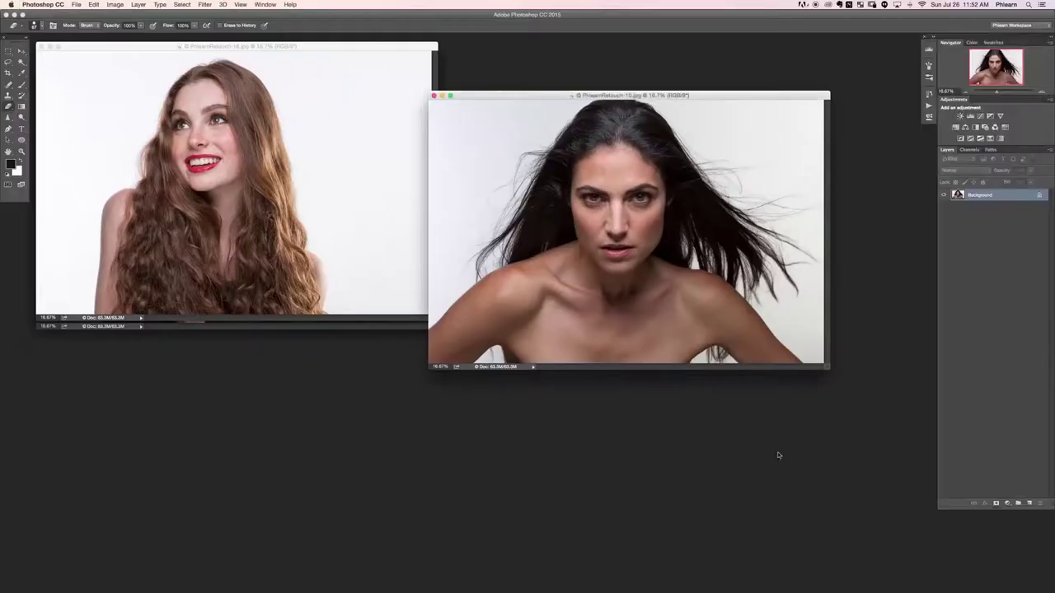
drag(516, 100, 574, 94)
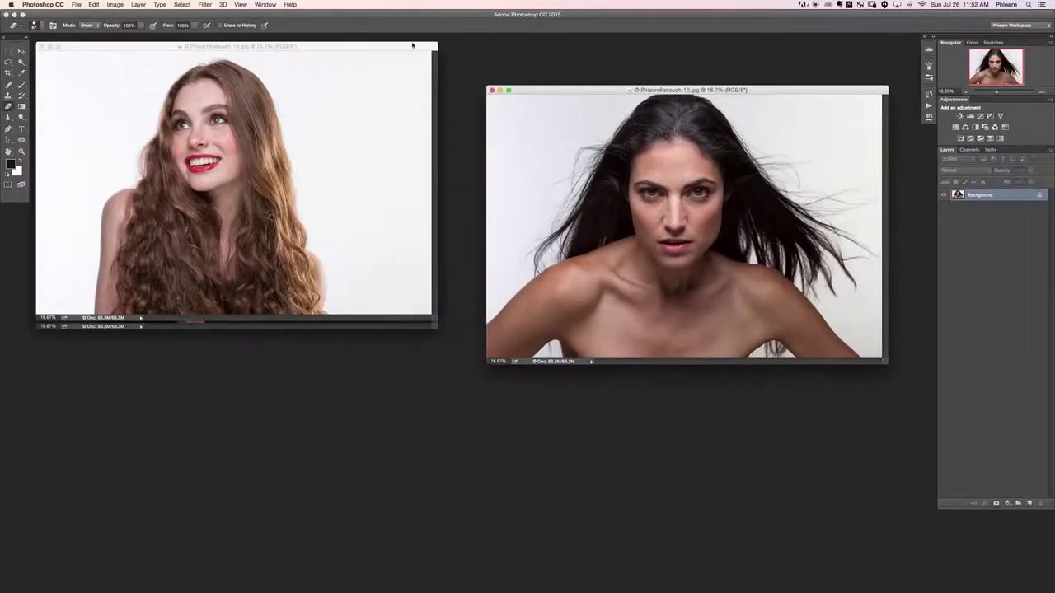
drag(399, 48, 379, 289)
drag(357, 57, 814, 307)
drag(717, 90, 705, 59)
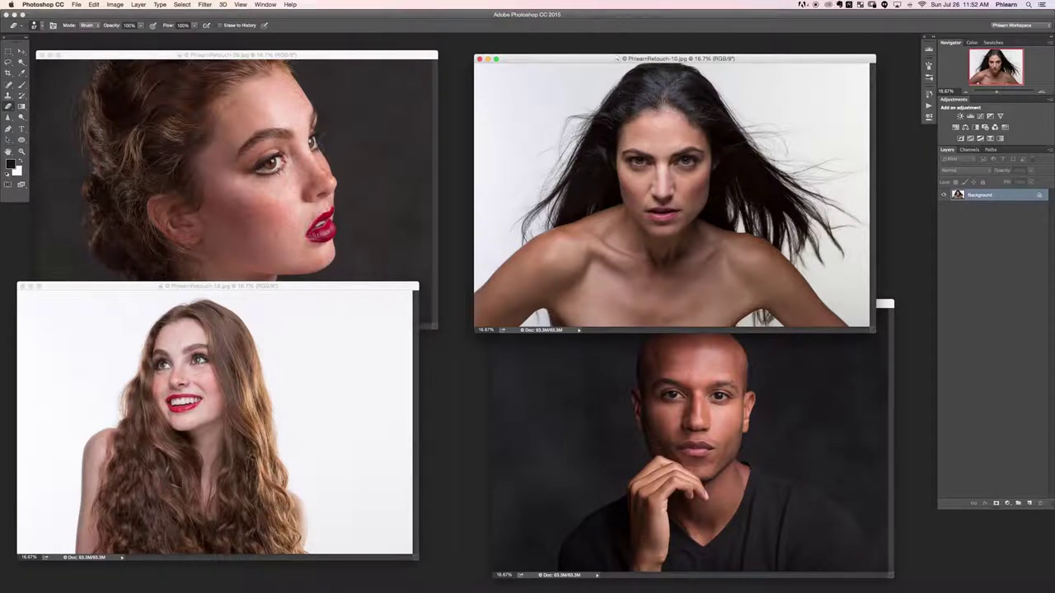
mouse_move(344, 58)
mouse_down()
mouse_move(359, 52)
mouse_move(335, 59)
mouse_up()
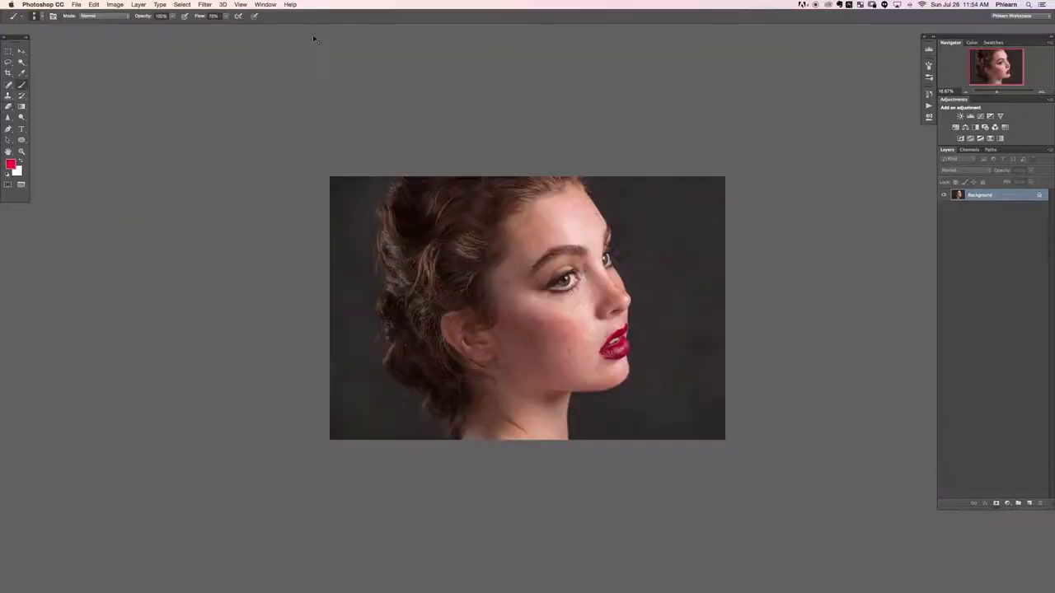
Add a blank layer above the background of the red-lipped woman's portrait
key(super+equal)
key(super+alt+shift+n)
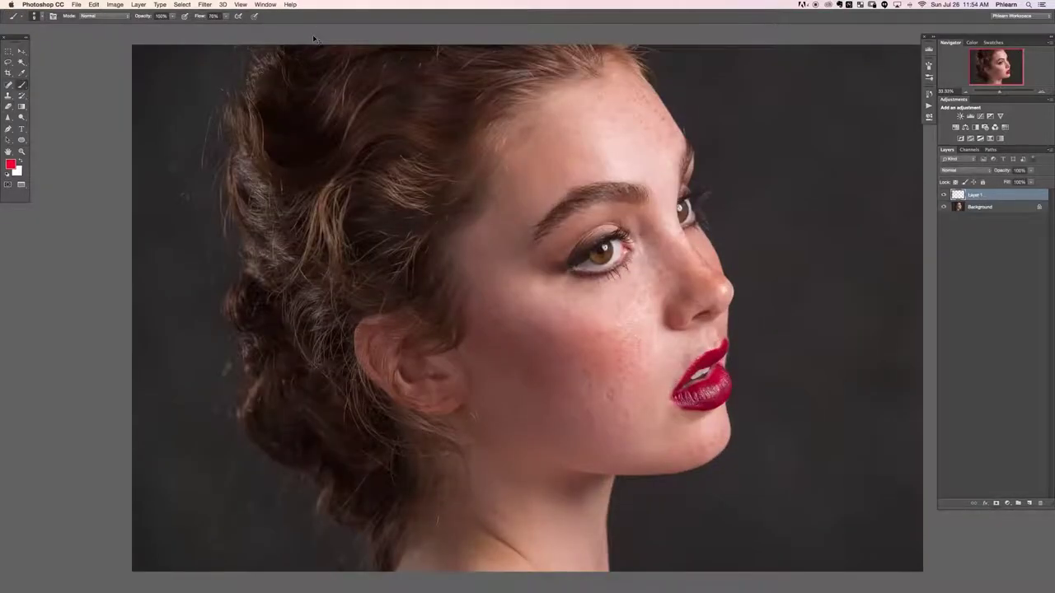
key(super+equal)
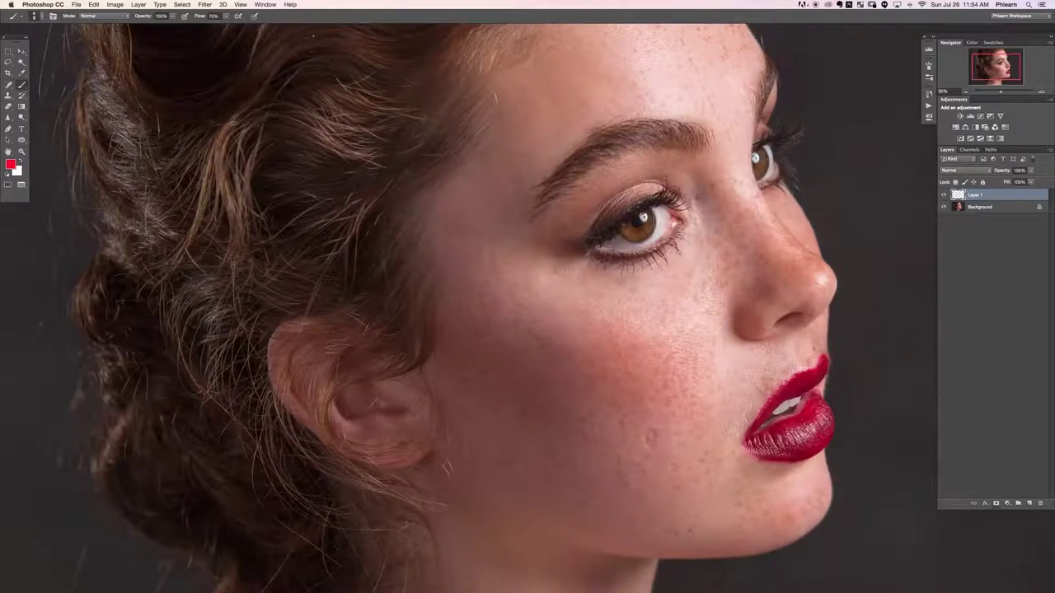
scroll(686, 178, right, 5)
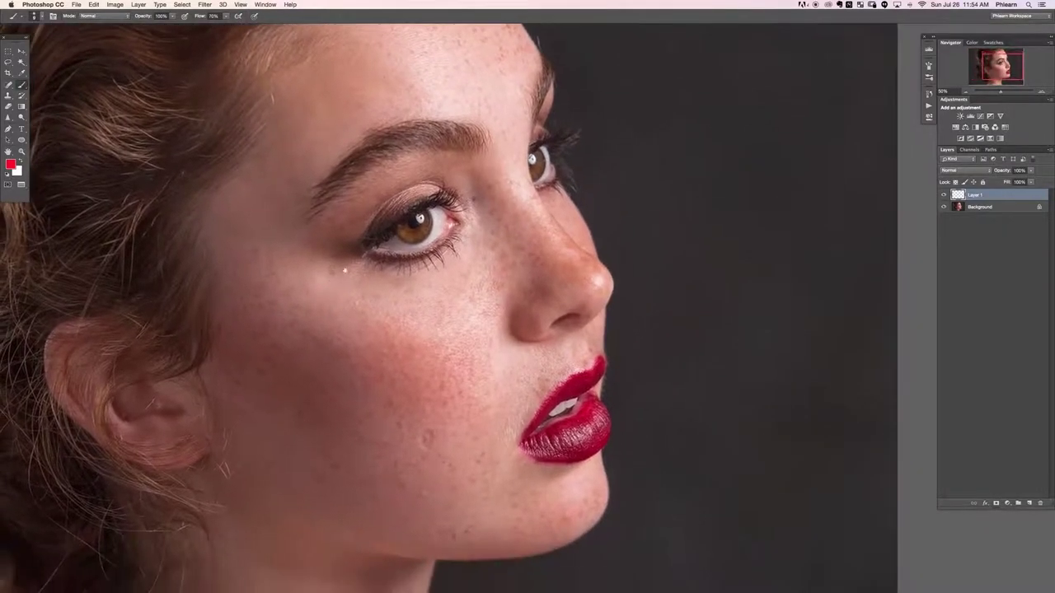
key(super+1)
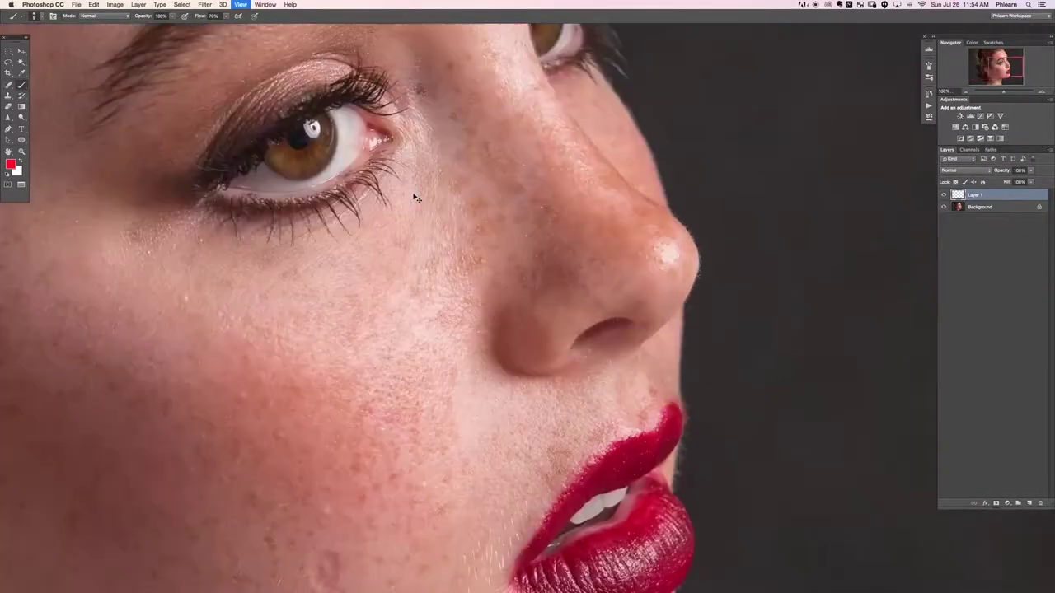
scroll(323, 207, up, 3)
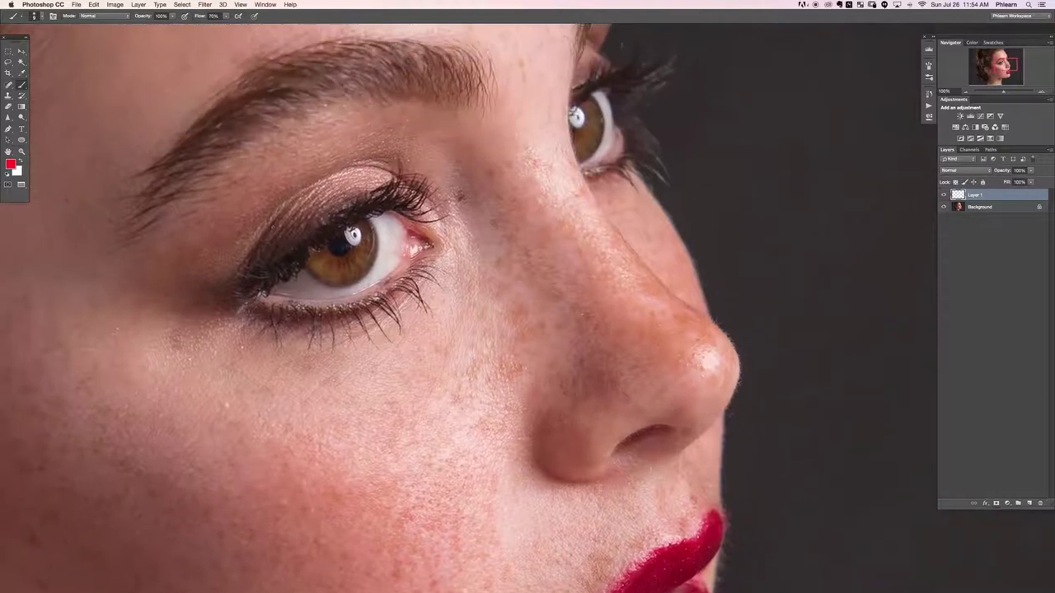
scroll(305, 259, up, 4)
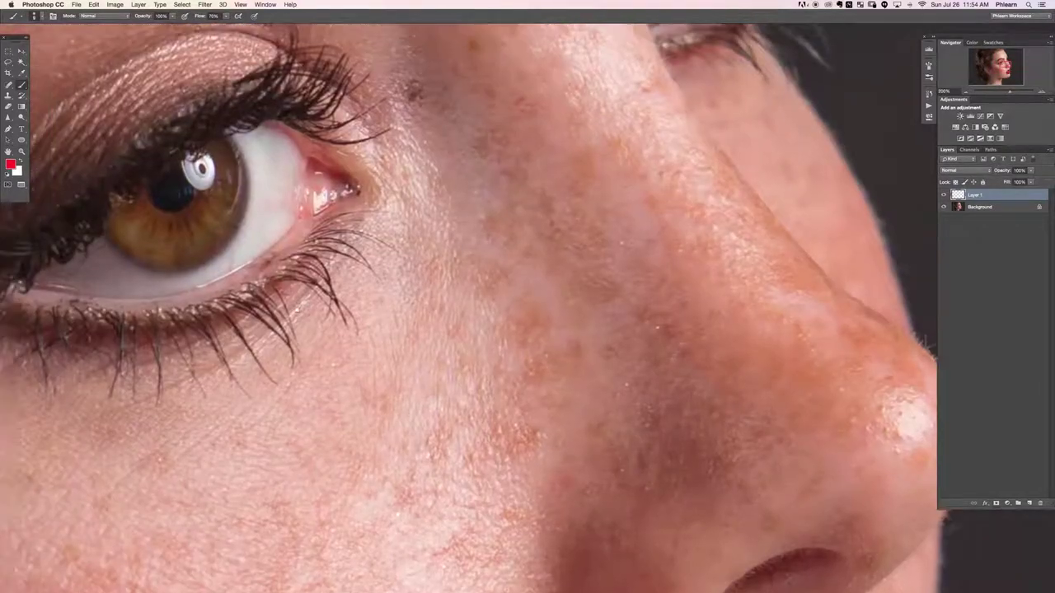
Mark the lower part of the nearer eye's iris with red paint, undoing the trial strokes around the eye
drag(320, 200, 307, 206)
key(super+z)
mouse_move(220, 300)
mouse_down()
mouse_move(254, 279)
mouse_move(412, 242)
mouse_move(473, 243)
mouse_up()
key(super+z)
key(super+alt+z)
mouse_move(296, 247)
mouse_down()
mouse_move(327, 280)
mouse_move(341, 262)
mouse_move(386, 251)
mouse_move(401, 217)
mouse_move(385, 199)
mouse_move(386, 244)
mouse_up()
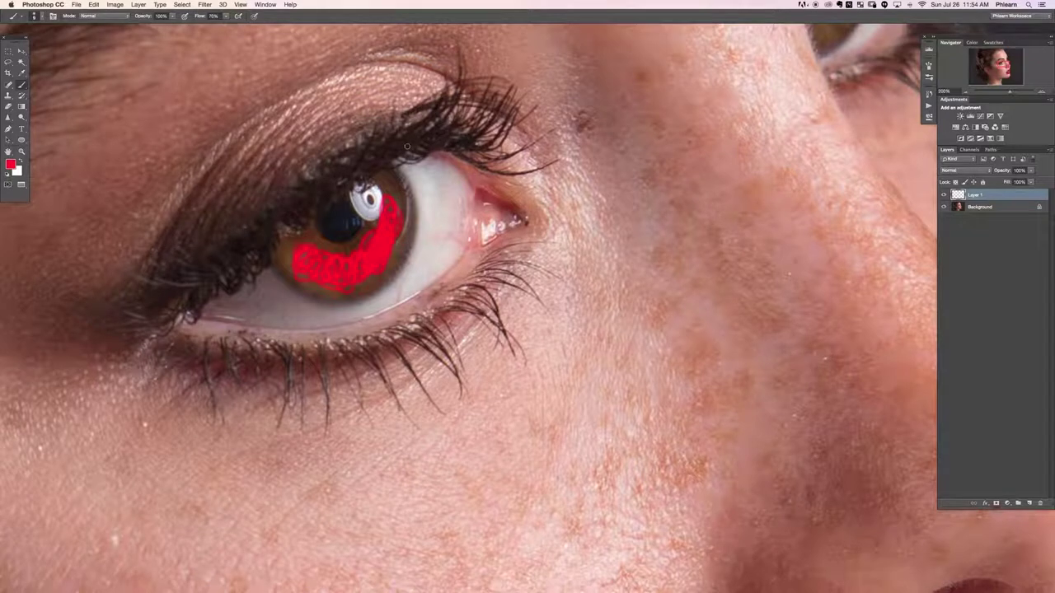
Sketch red lines from the upper lashes to the top of the eye and around the catchlight, and undo them
mouse_move(430, 109)
mouse_down()
mouse_move(397, 156)
mouse_move(431, 164)
mouse_up()
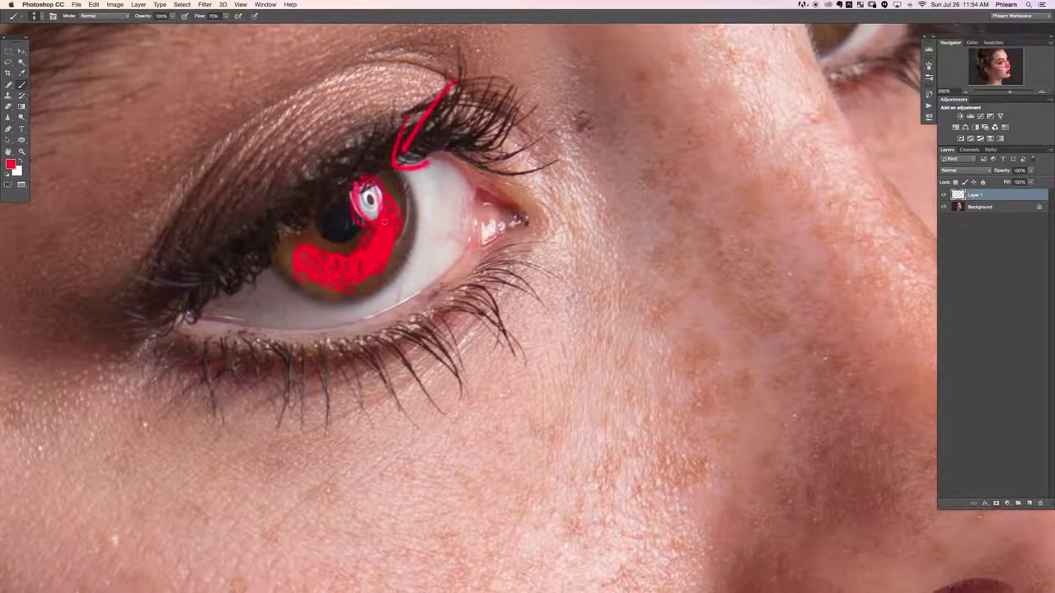
key(super+alt+z)
key(super+alt+z)
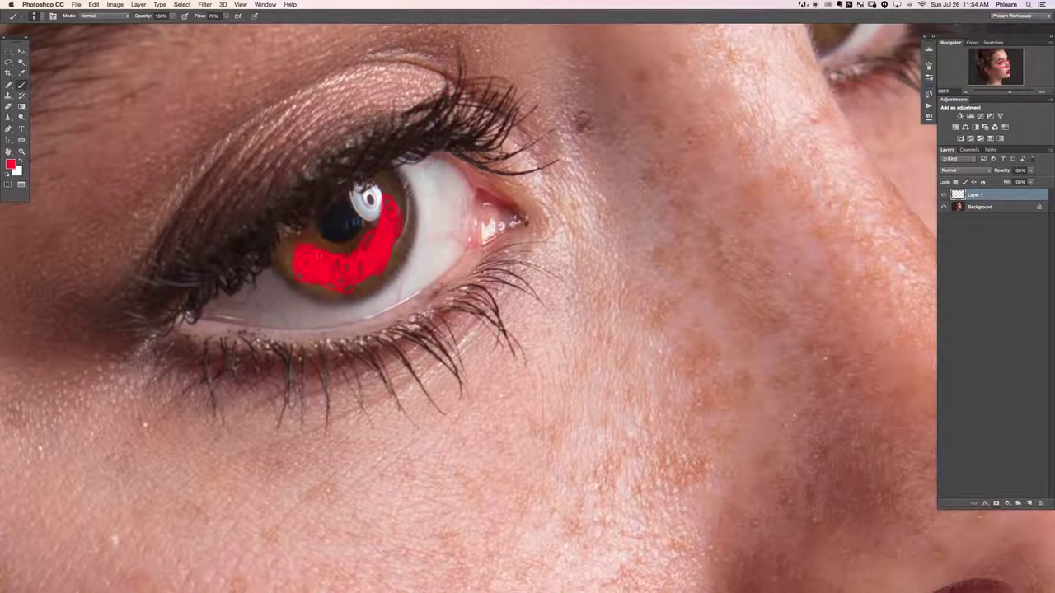
Check the bare iris with the marking layer hidden, and extend the red marking over the lower iris
click(942, 196)
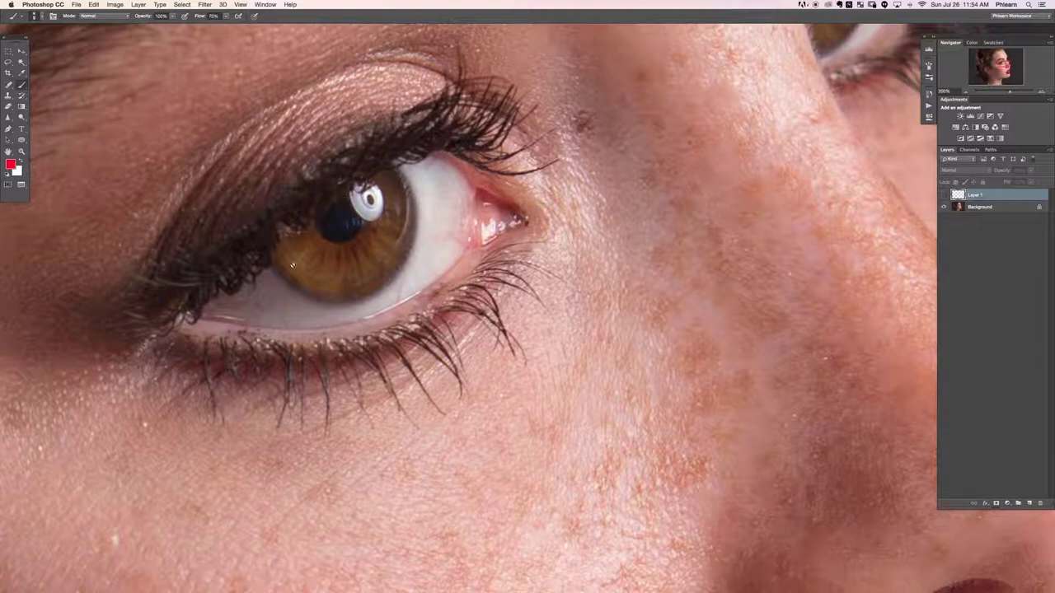
drag(298, 270, 381, 234)
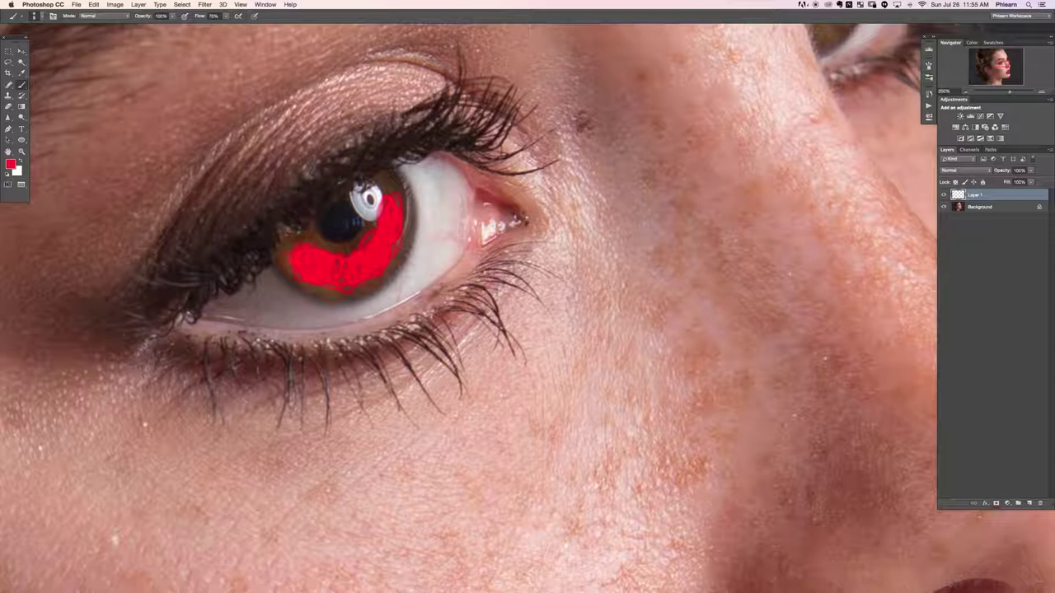
Try further red guide strokes around the nearer eye, and delete the red marking layer
key(super+minus)
key(super+minus)
key(super+minus)
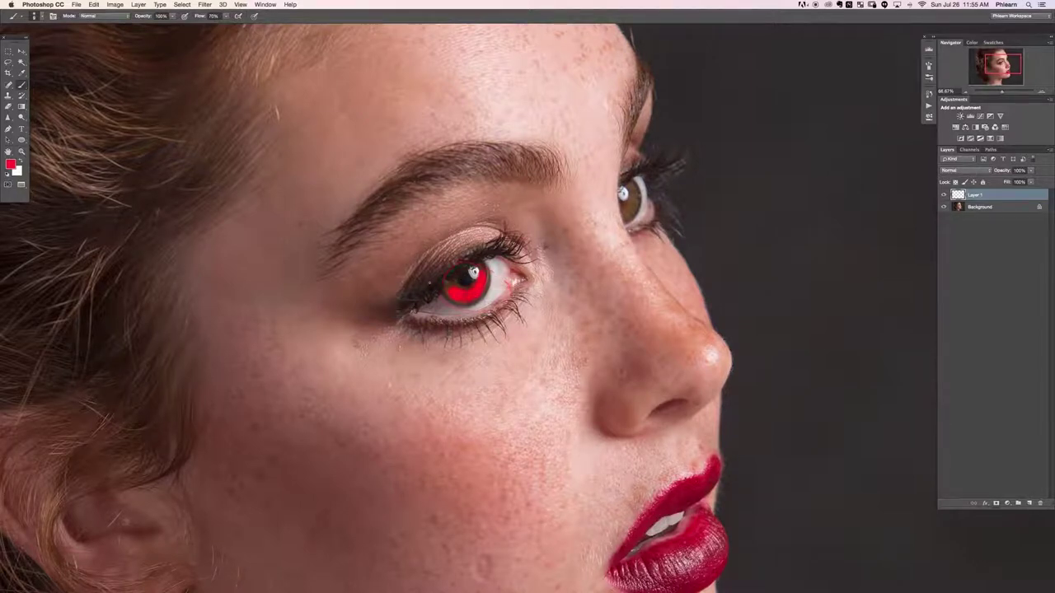
drag(494, 257, 435, 268)
drag(400, 346, 524, 305)
key(super+z)
key(BackSpace)
Add a Curves adjustment layer and bend its RGB curve upward to brighten the image, with a point at input 214, output 241
key(super+plus)
key(super+plus)
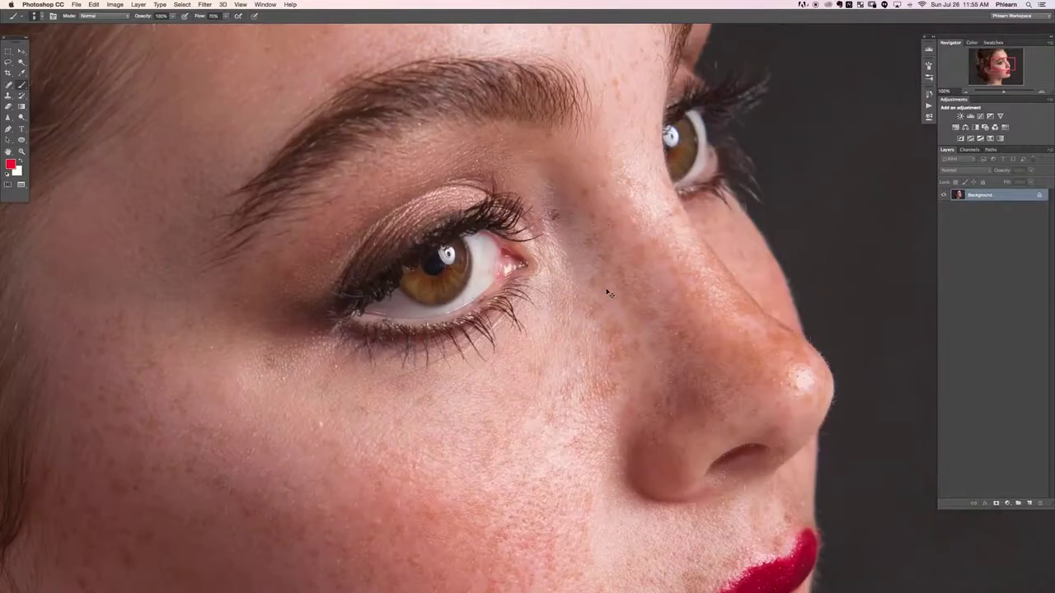
mouse_move(778, 274)
mouse_down()
mouse_move(835, 316)
mouse_move(846, 297)
mouse_up()
click(1009, 501)
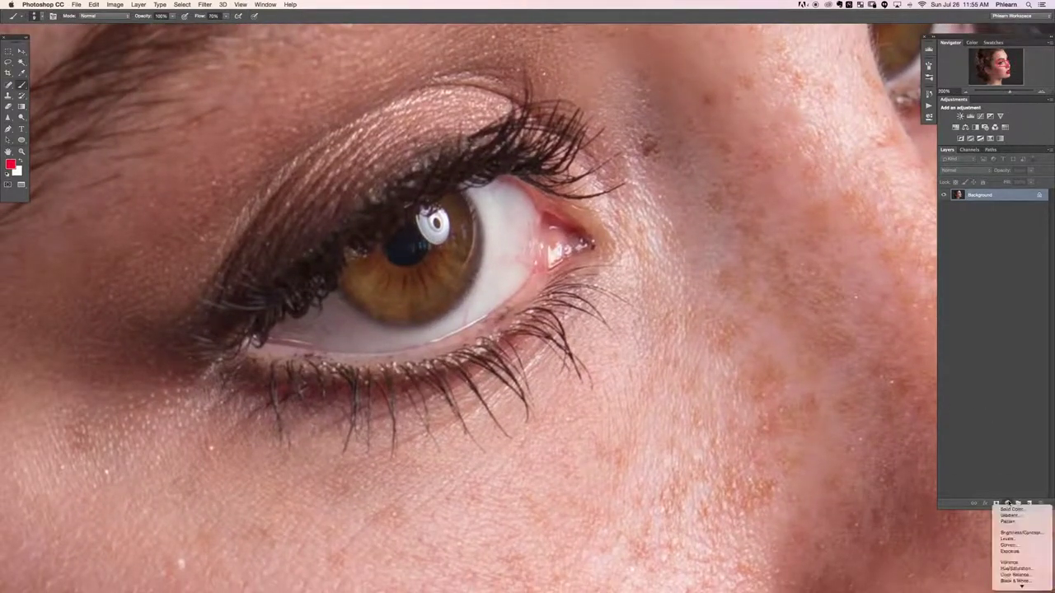
click(1009, 545)
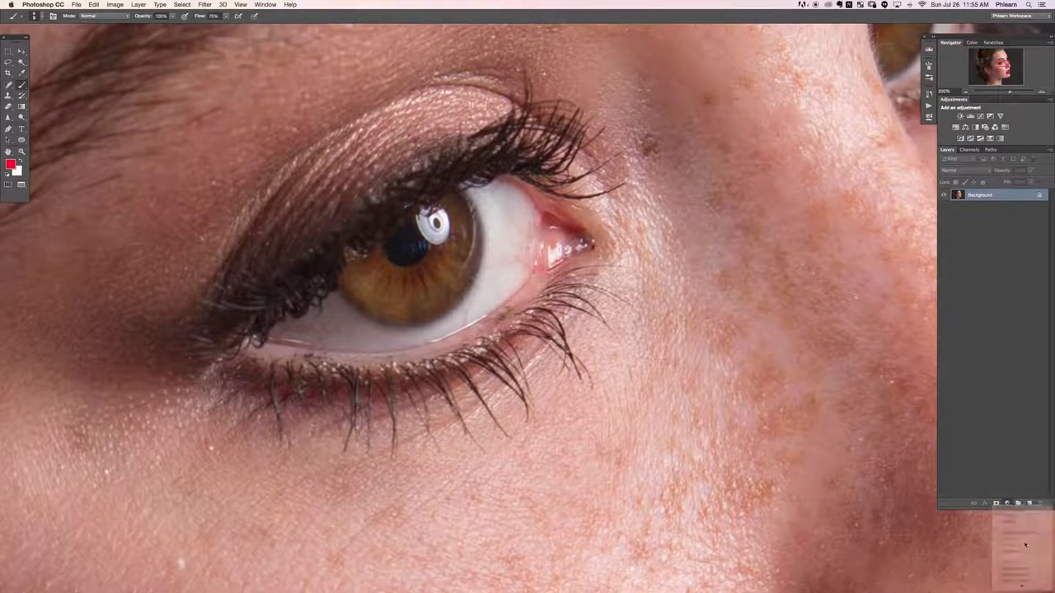
scroll(489, 278, up, 1)
scroll(489, 278, right, 1)
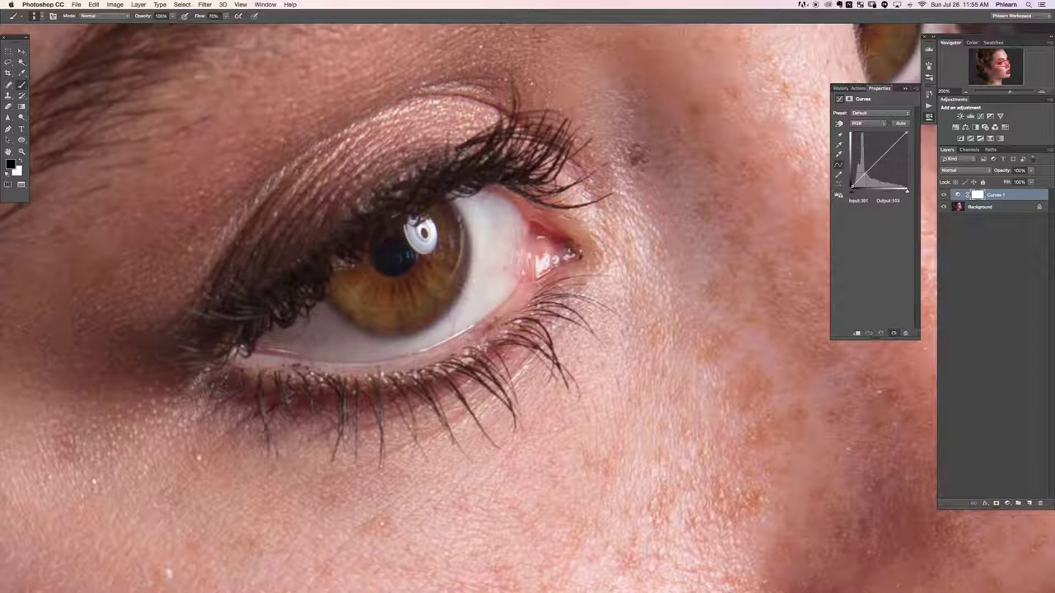
drag(855, 187, 898, 133)
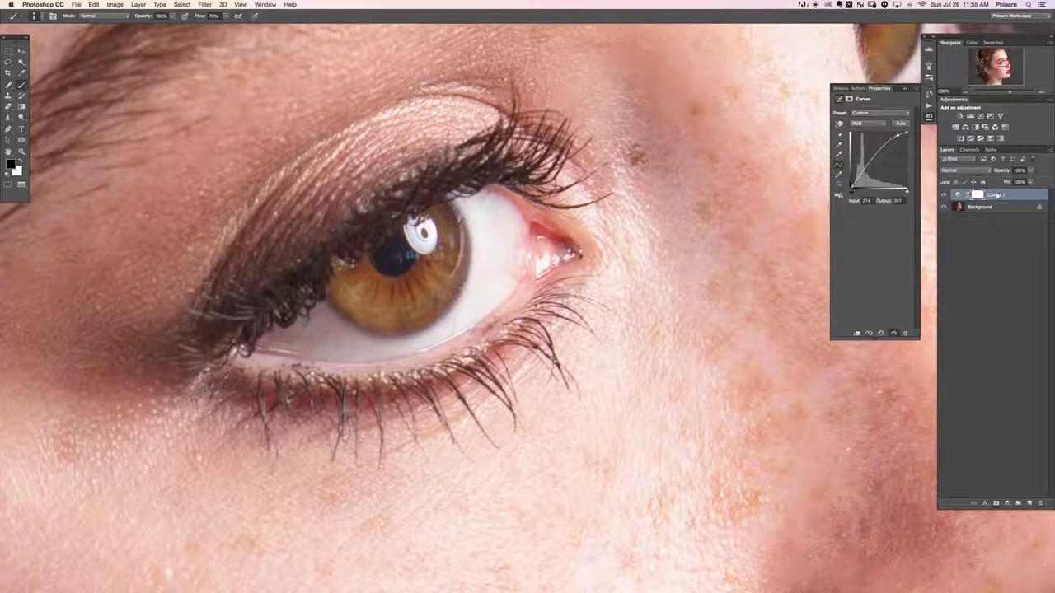
Invert the Curves mask to black and paint white on it over the lower iris of the nearer eye
key(super+i)
key(x)
mouse_move(373, 317)
mouse_down()
mouse_move(420, 299)
mouse_move(438, 262)
mouse_move(434, 274)
mouse_move(444, 272)
mouse_move(449, 238)
mouse_up()
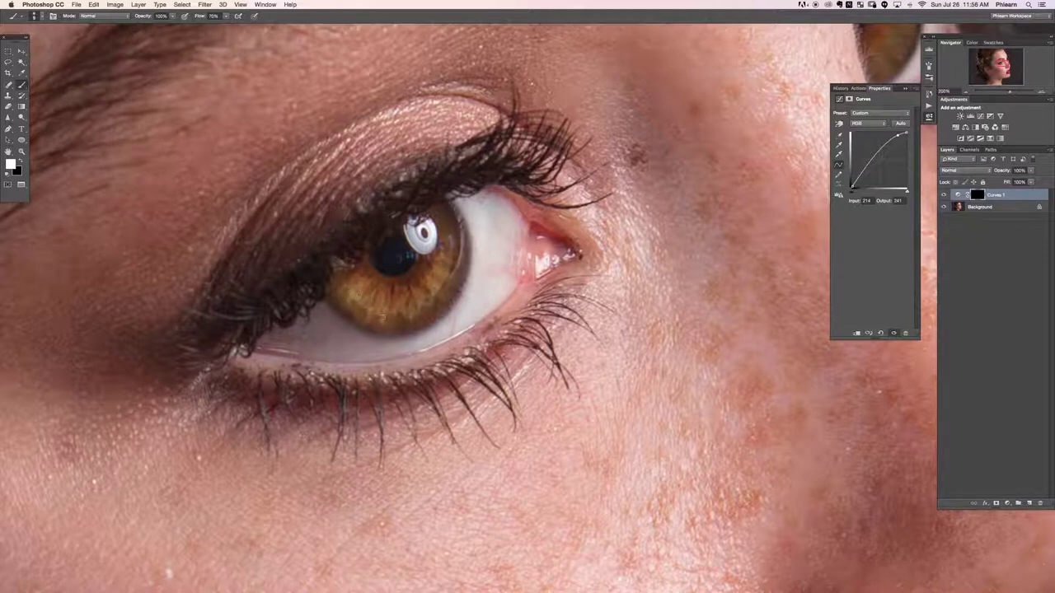
Inspect the Curves layer mask on its own around the nearer eye, and return to the normal image view
key(super+minus)
key(super+minus)
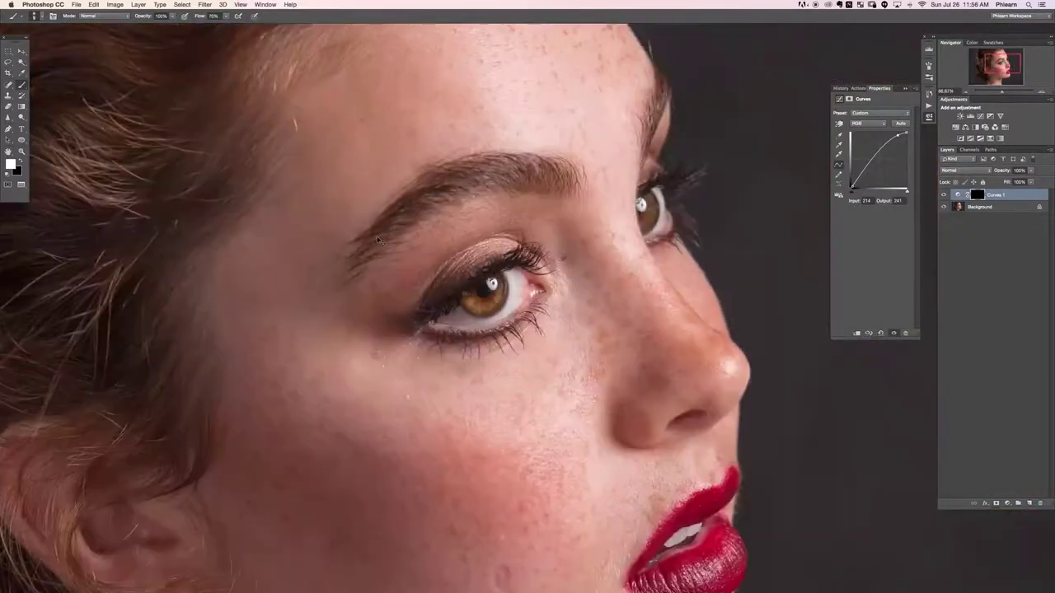
key(x)
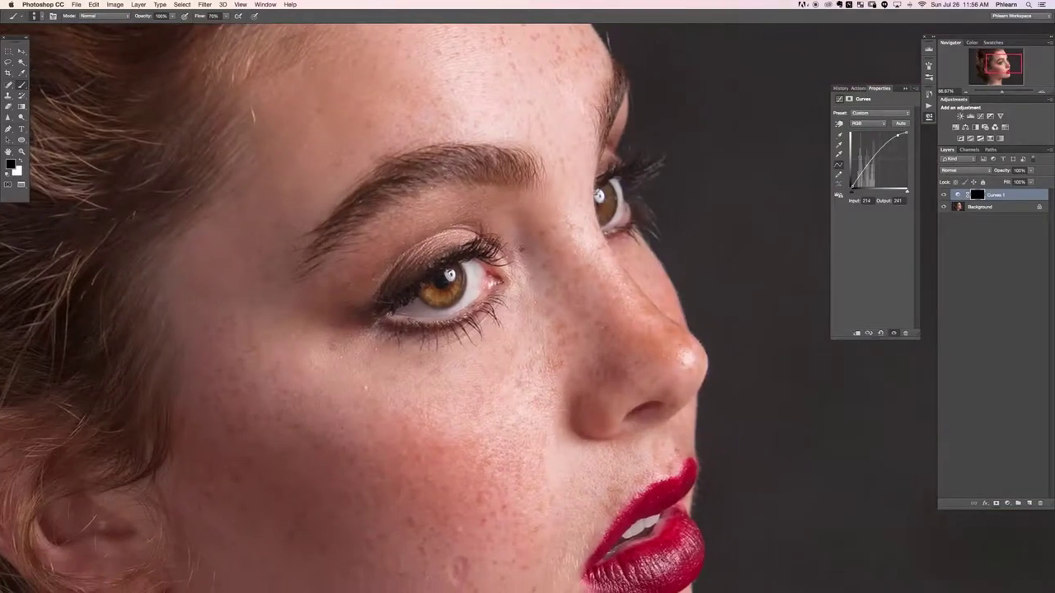
alt+click(974, 200)
alt+click(979, 195)
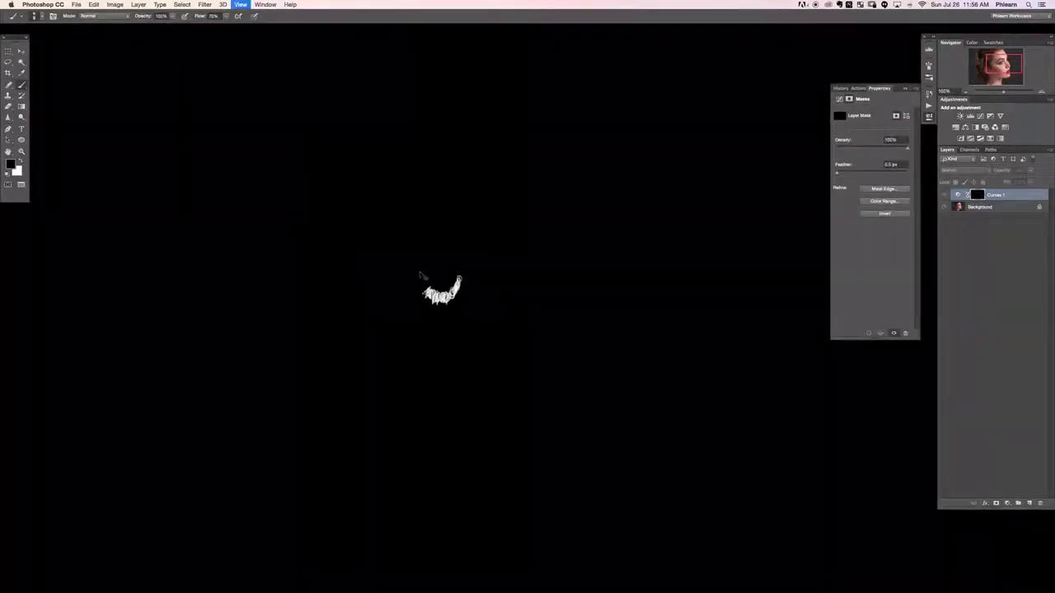
key(super+plus)
key(super+plus)
alt+click(981, 195)
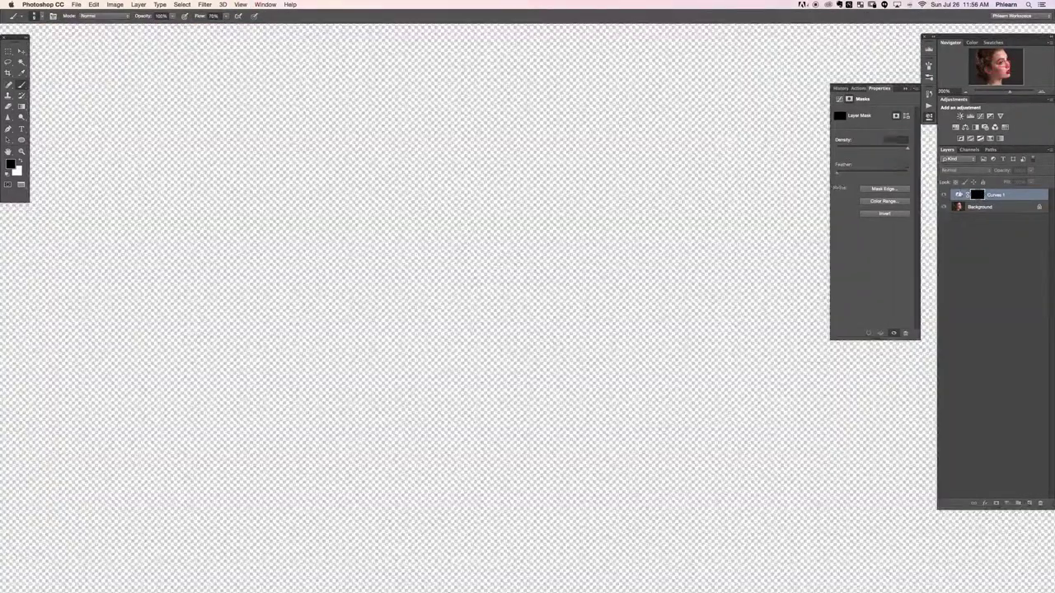
Paint white on the Curves mask over the lower iris of the farther eye
drag(703, 154, 557, 350)
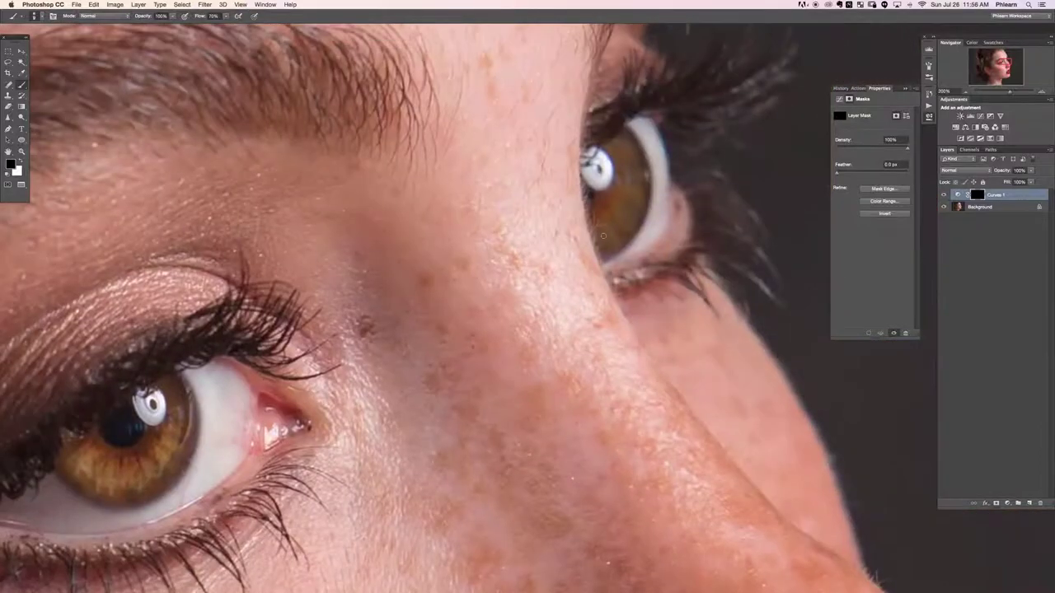
key(x)
mouse_move(613, 234)
mouse_down()
mouse_move(629, 163)
mouse_move(629, 186)
mouse_up()
drag(179, 464, 362, 366)
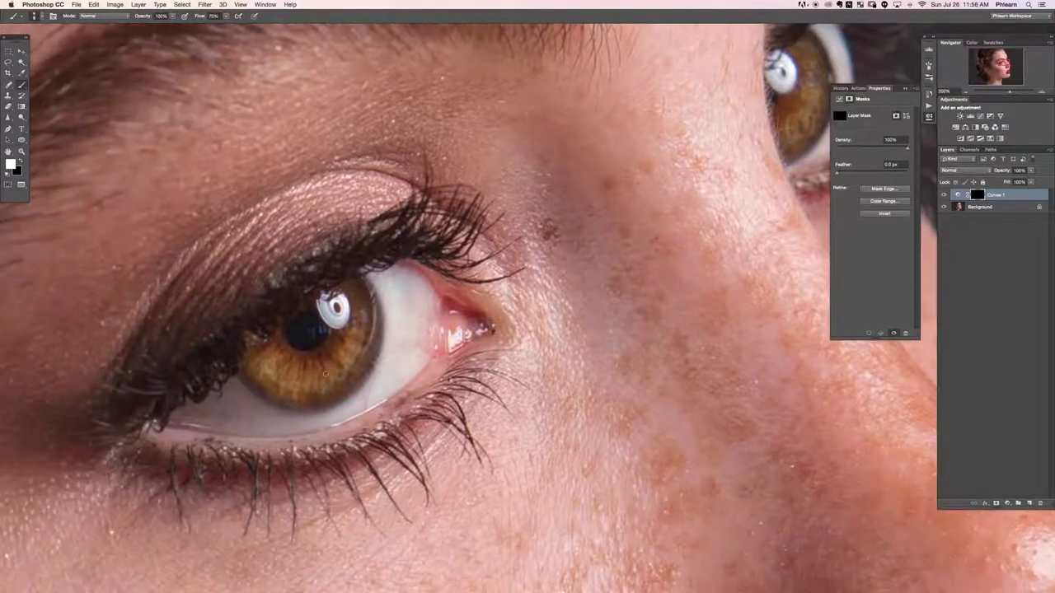
key(super+minus)
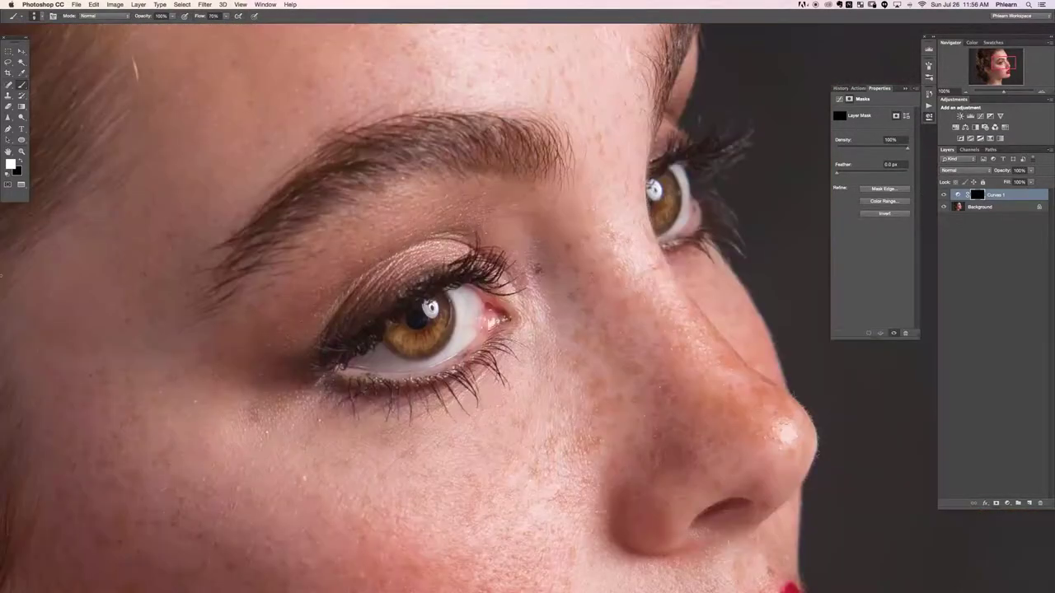
key(x)
drag(484, 413, 429, 394)
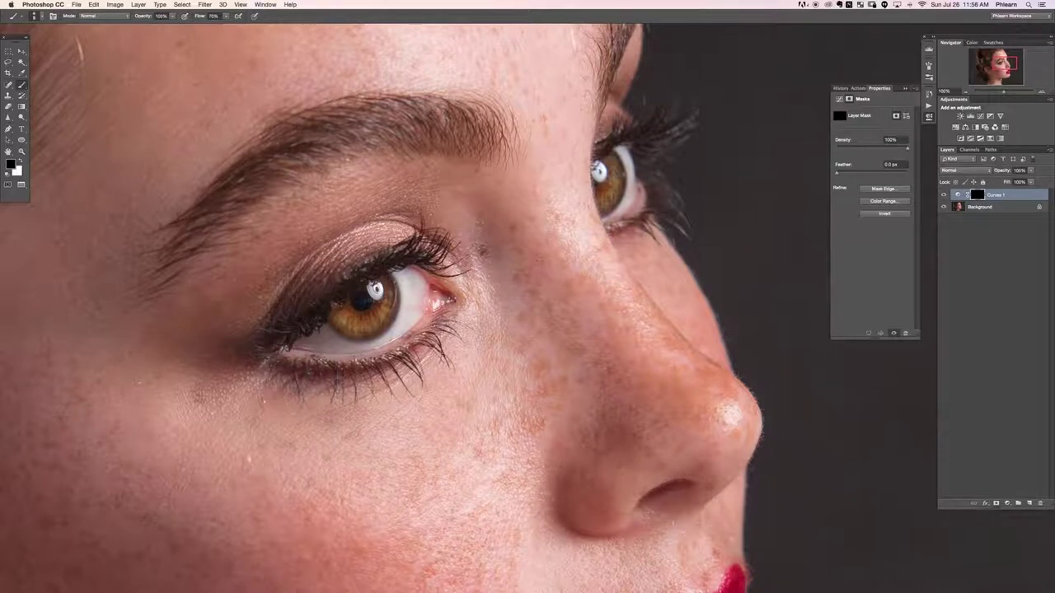
Soften the Curves mask with a Gaussian Blur of 2.3 pixels, and check the mask on its own
click(204, 4)
mouse_move(209, 102)
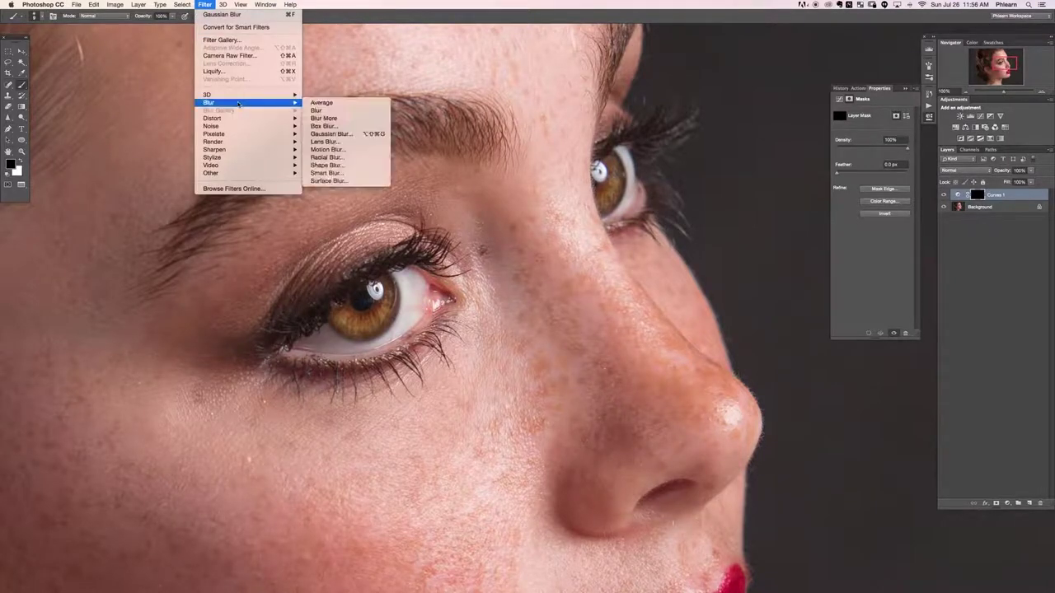
click(350, 133)
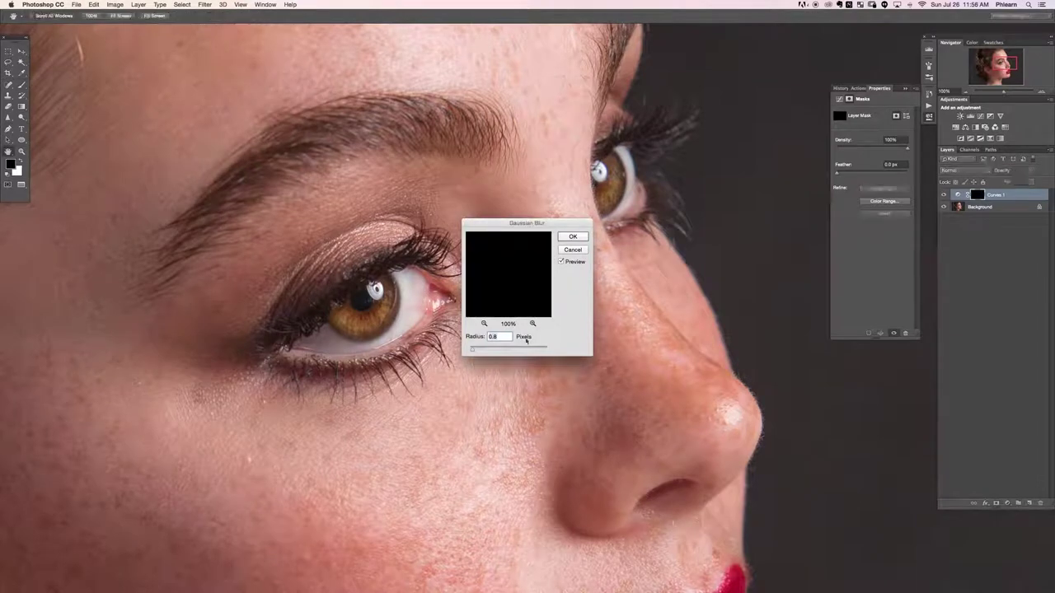
drag(484, 350, 494, 351)
click(567, 241)
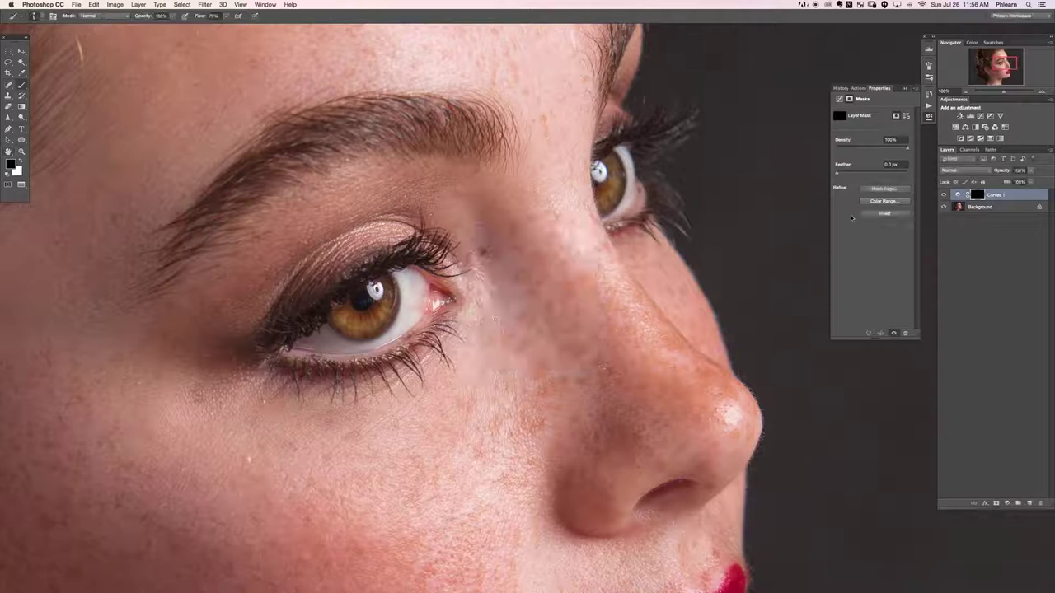
alt+click(977, 194)
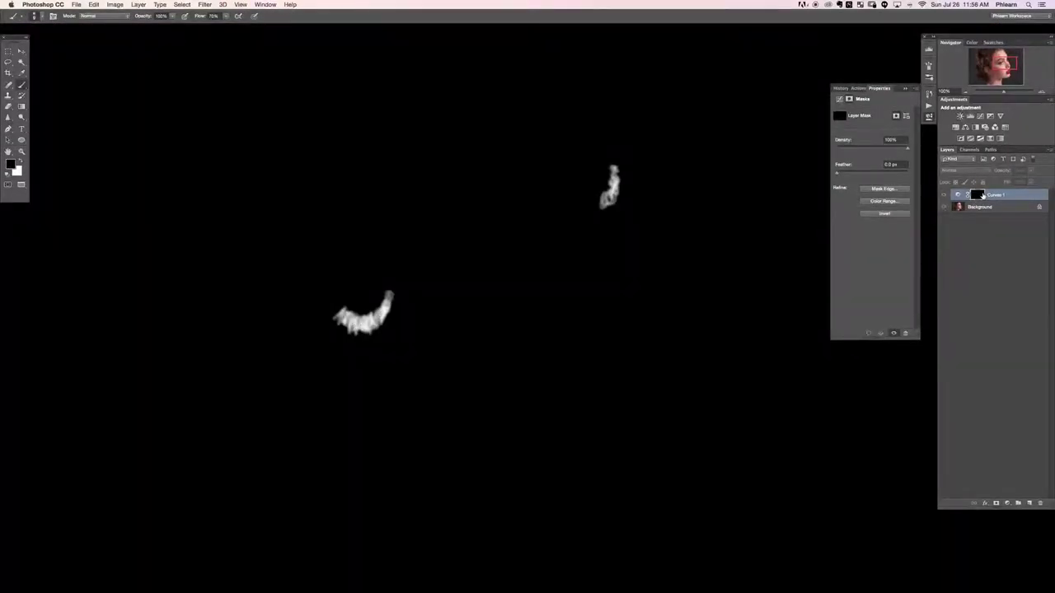
alt+click(981, 195)
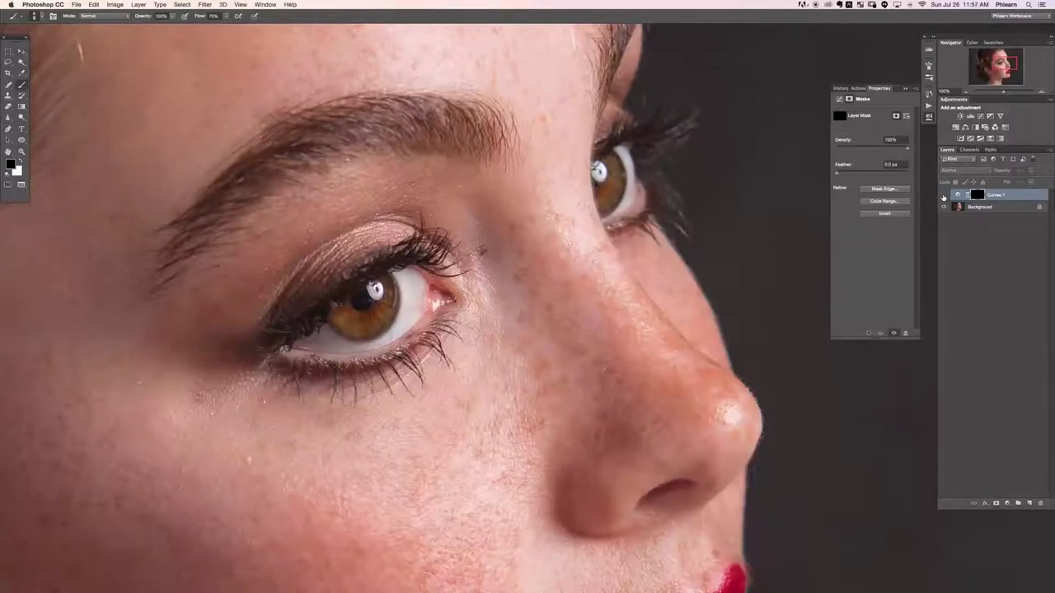
Compare the eyes with and without the Curves layer, and move its upper curve point to input 175, output 233
click(943, 195)
drag(437, 382, 414, 387)
key(super+minus)
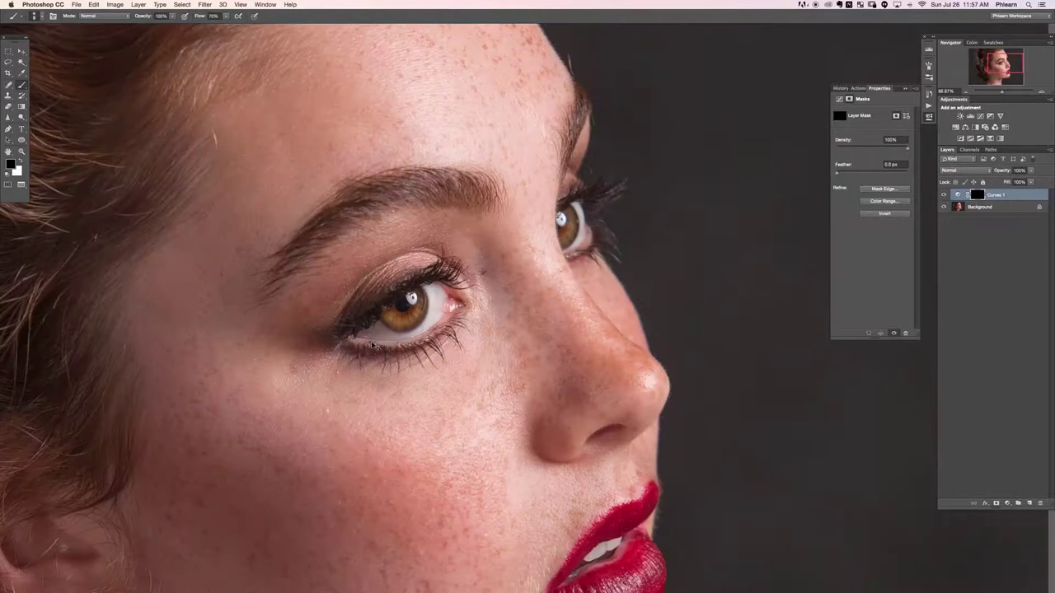
key(super+minus)
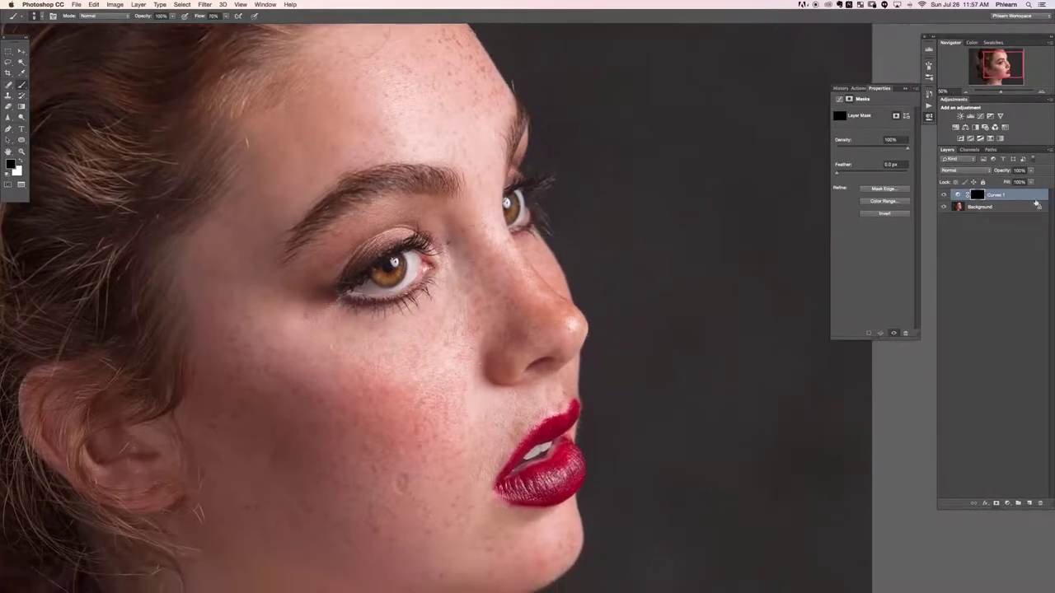
click(958, 196)
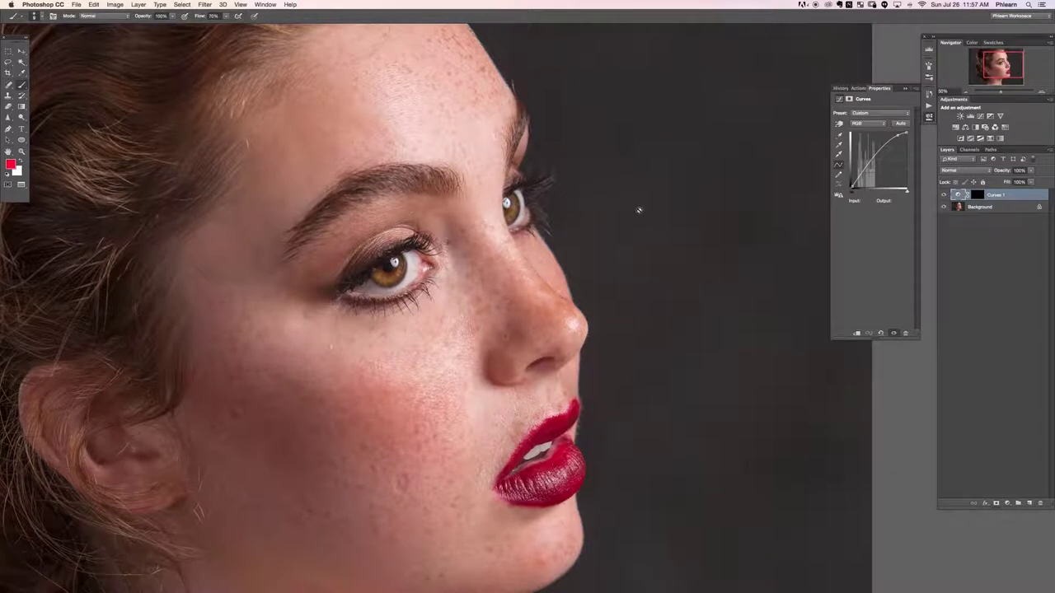
mouse_move(898, 135)
mouse_down()
mouse_move(886, 154)
mouse_move(887, 138)
mouse_up()
drag(431, 420, 461, 371)
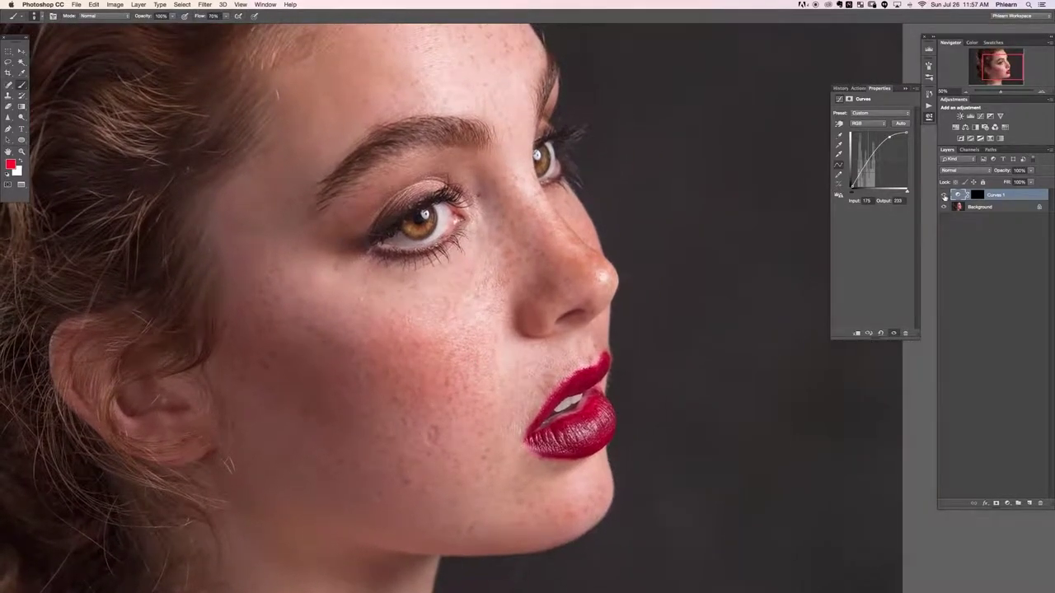
click(977, 195)
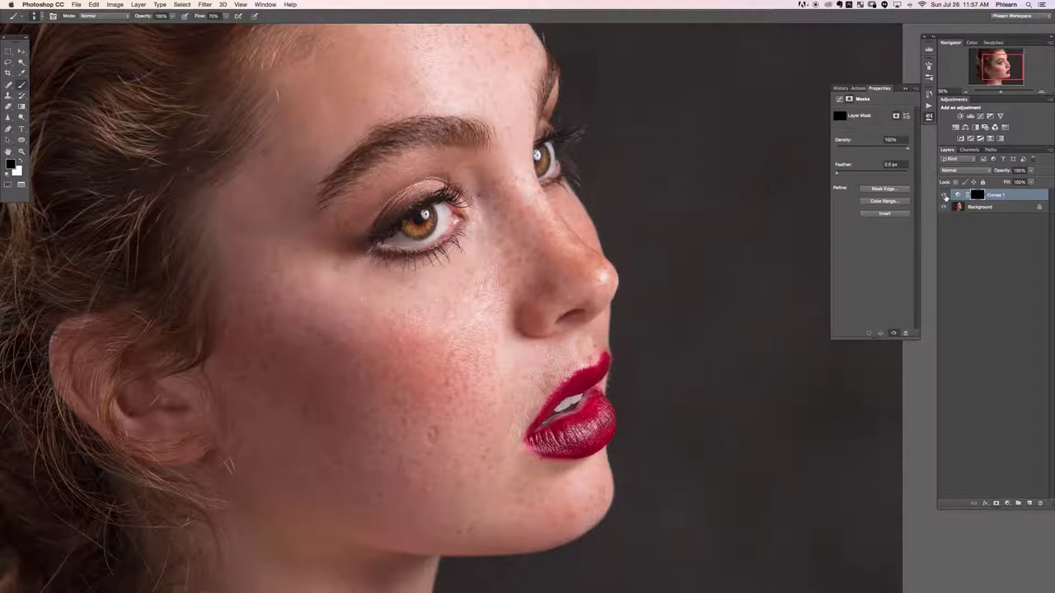
mouse_move(600, 353)
mouse_down()
mouse_move(598, 296)
mouse_move(583, 364)
mouse_up()
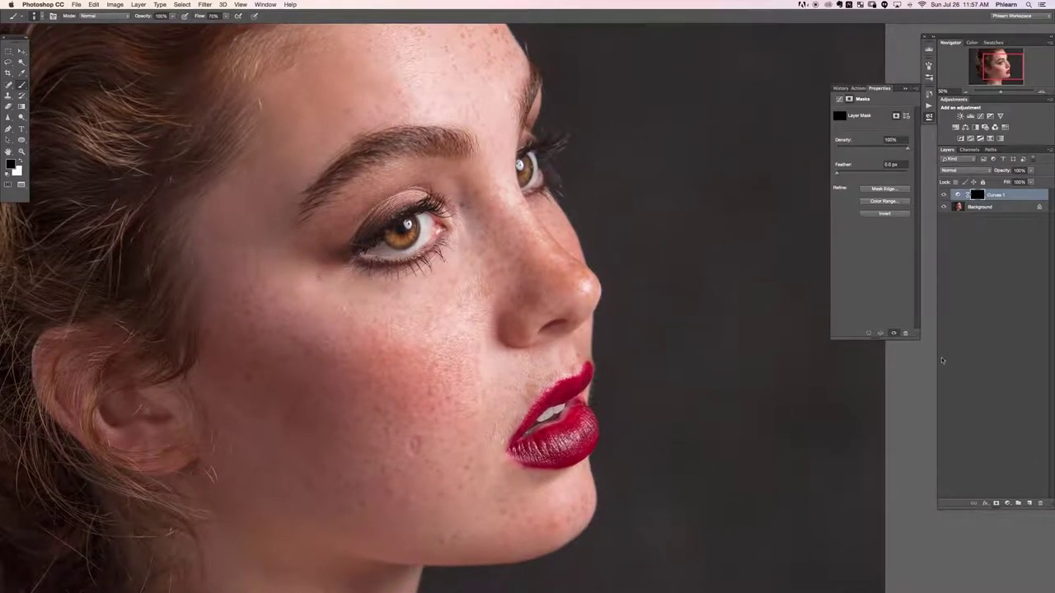
Add a Color Balance adjustment layer above the Curves layer and set the midtones' Magenta–Green value to +100
click(1007, 503)
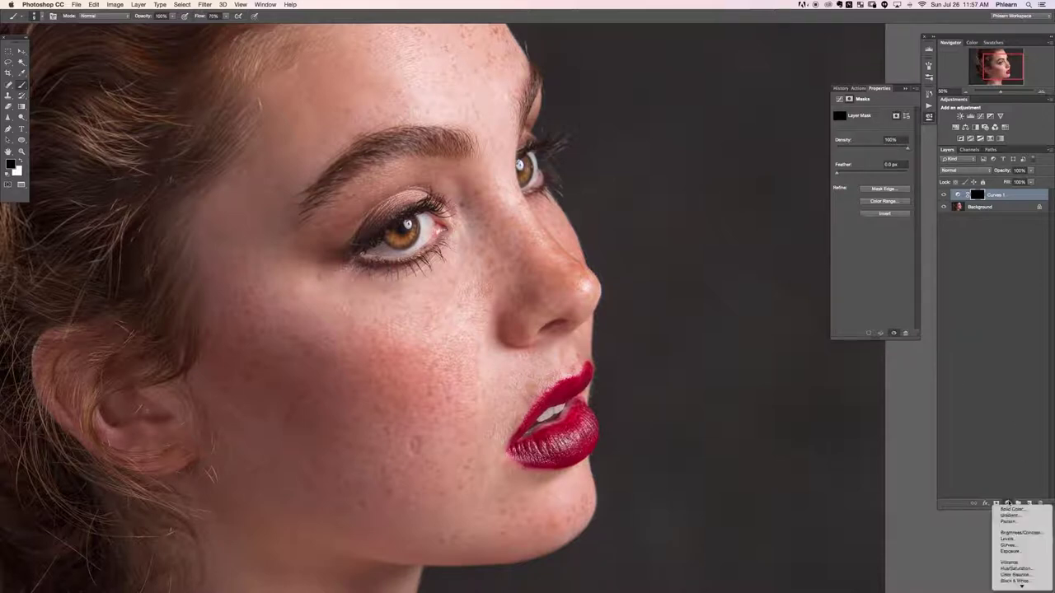
click(1029, 575)
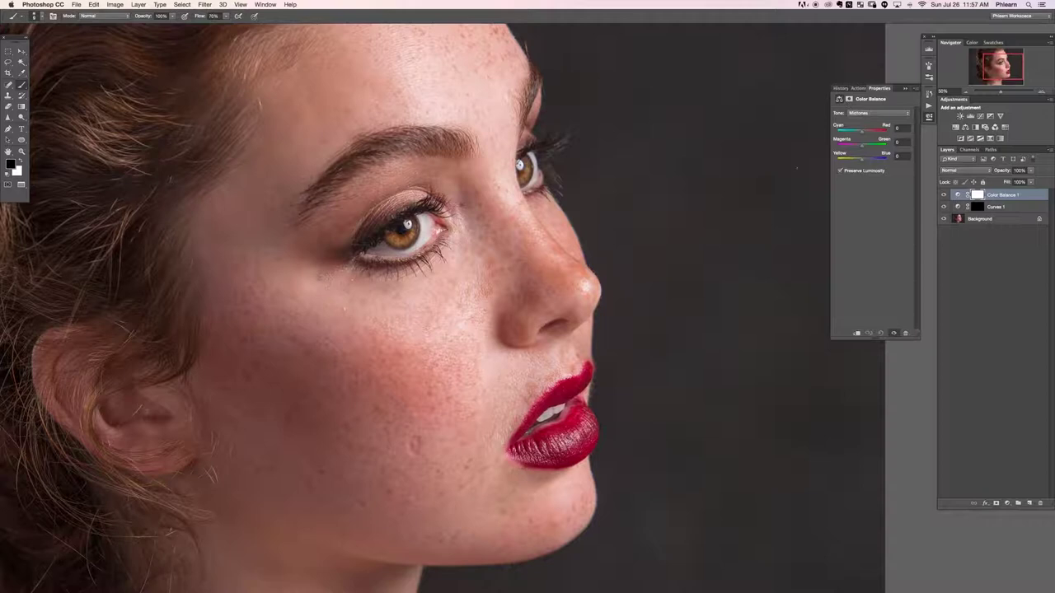
key(super+equal)
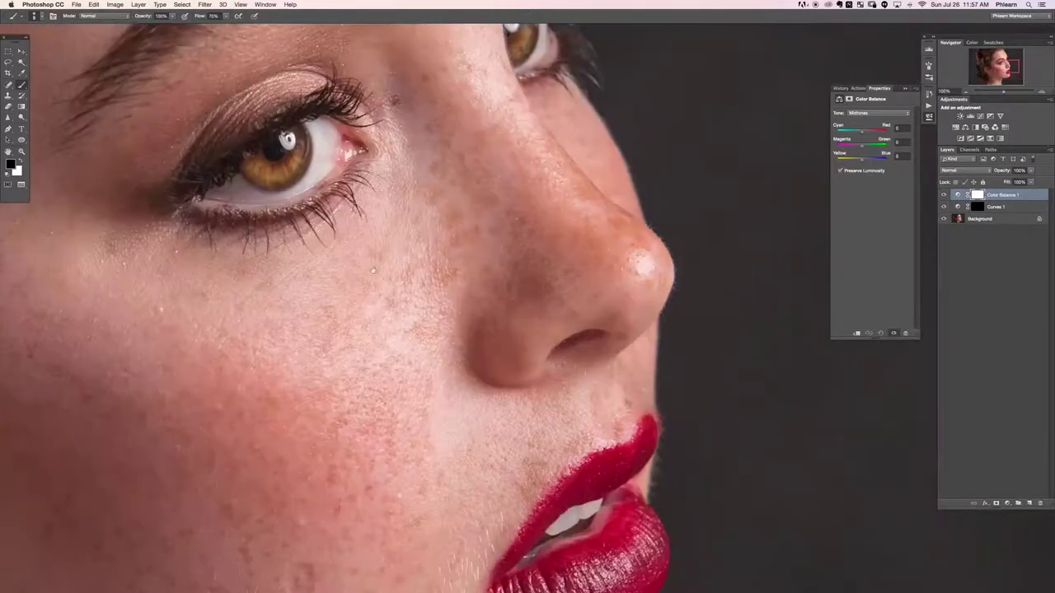
drag(373, 270, 425, 372)
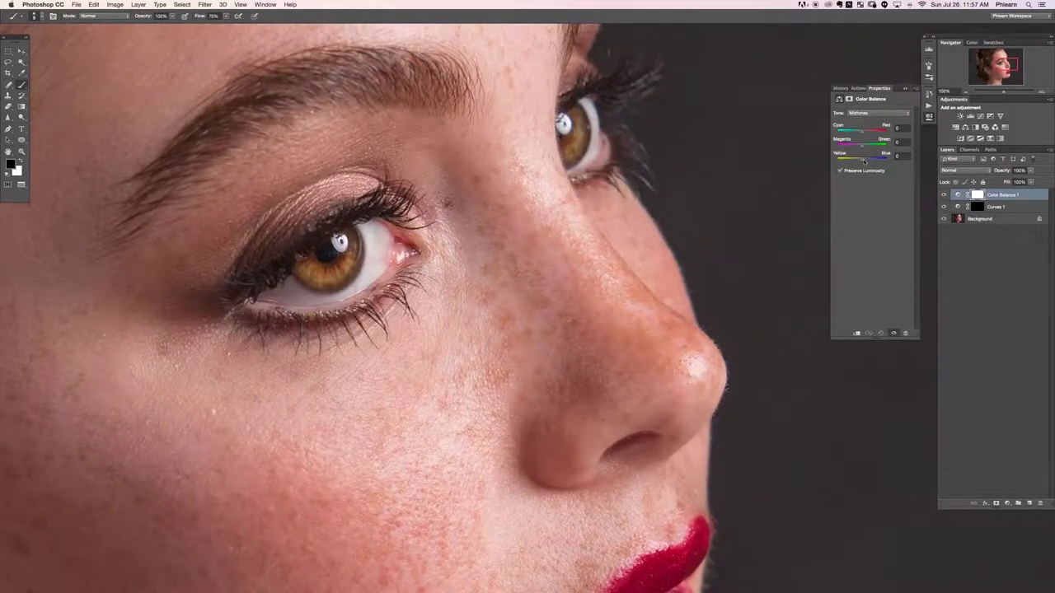
drag(861, 142, 888, 142)
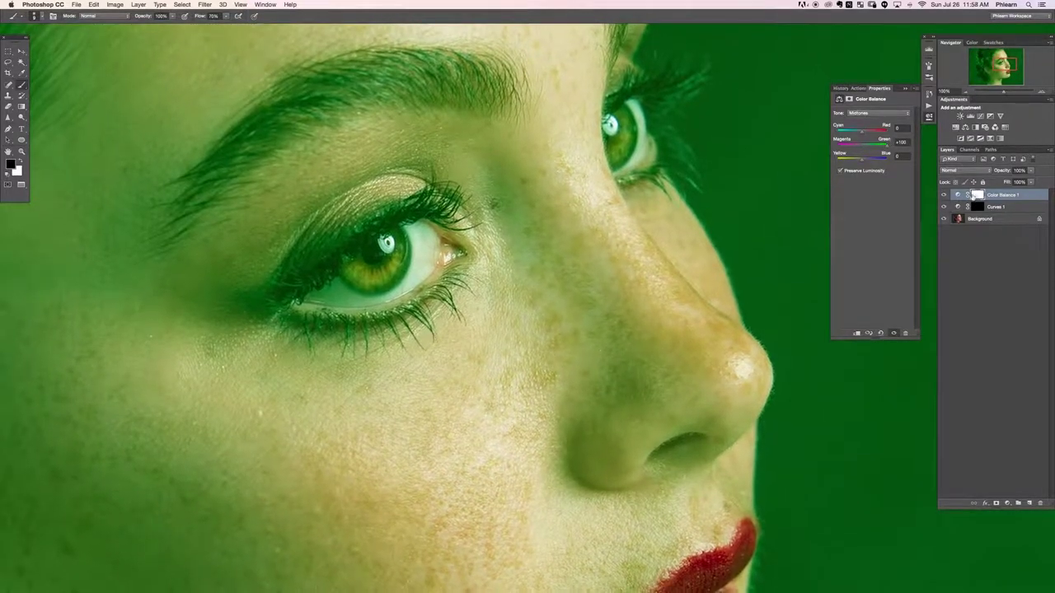
Invert the Color Balance mask to black and paint white on it over the irises of both eyes
click(976, 195)
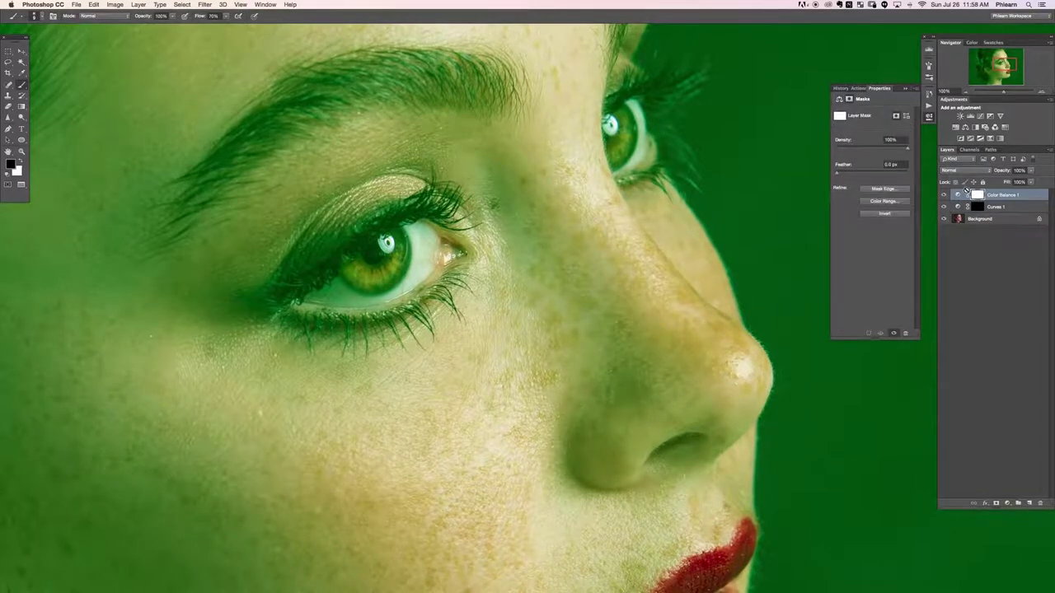
key(super+i)
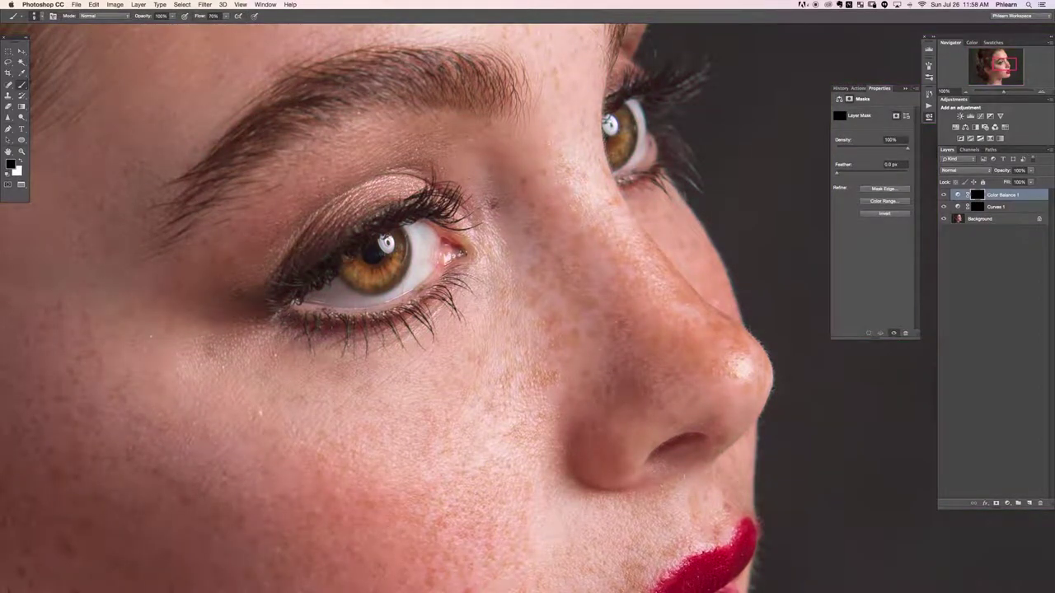
key(x)
key(super+minus)
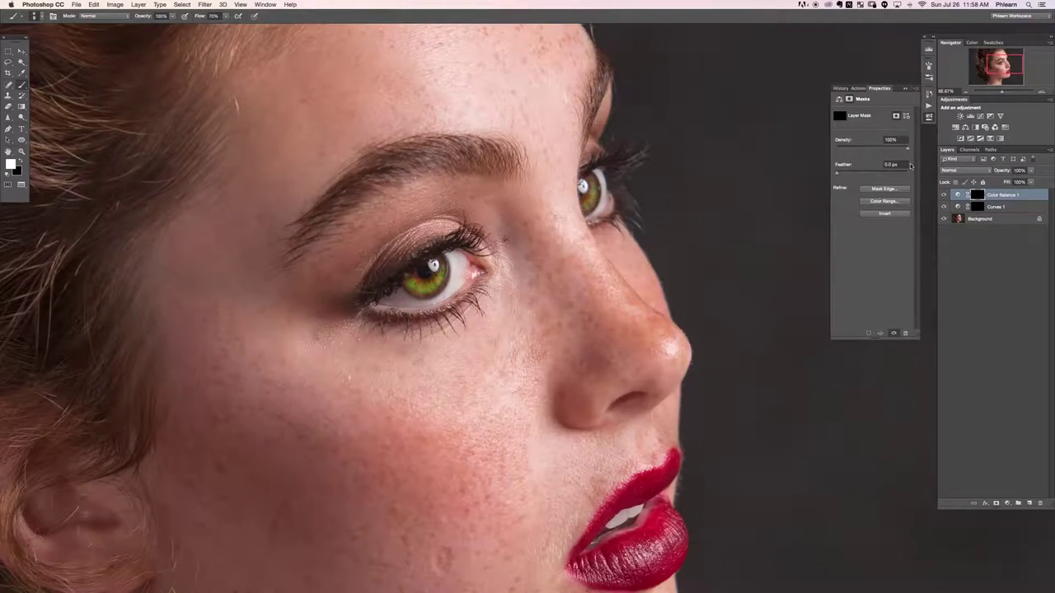
drag(623, 205, 580, 202)
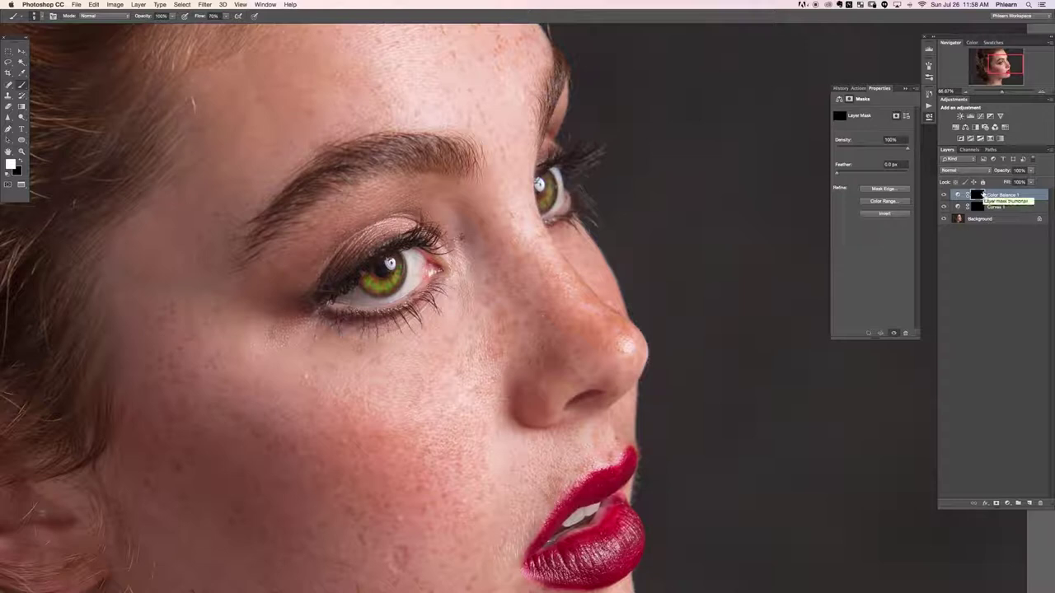
Soften the Color Balance mask with a Gaussian Blur of 2.3 pixels
click(205, 5)
mouse_move(227, 103)
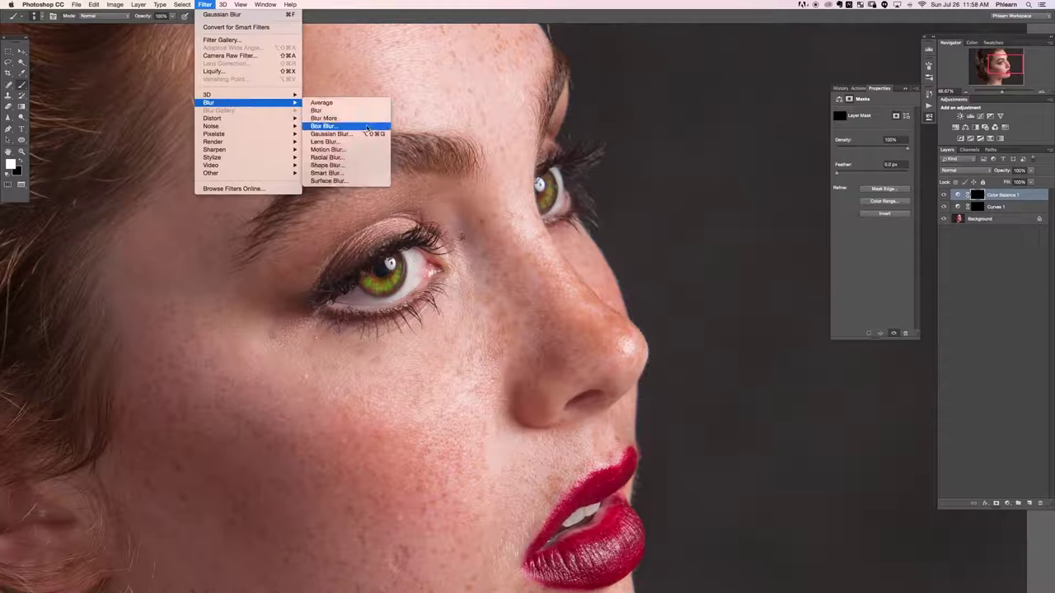
click(329, 133)
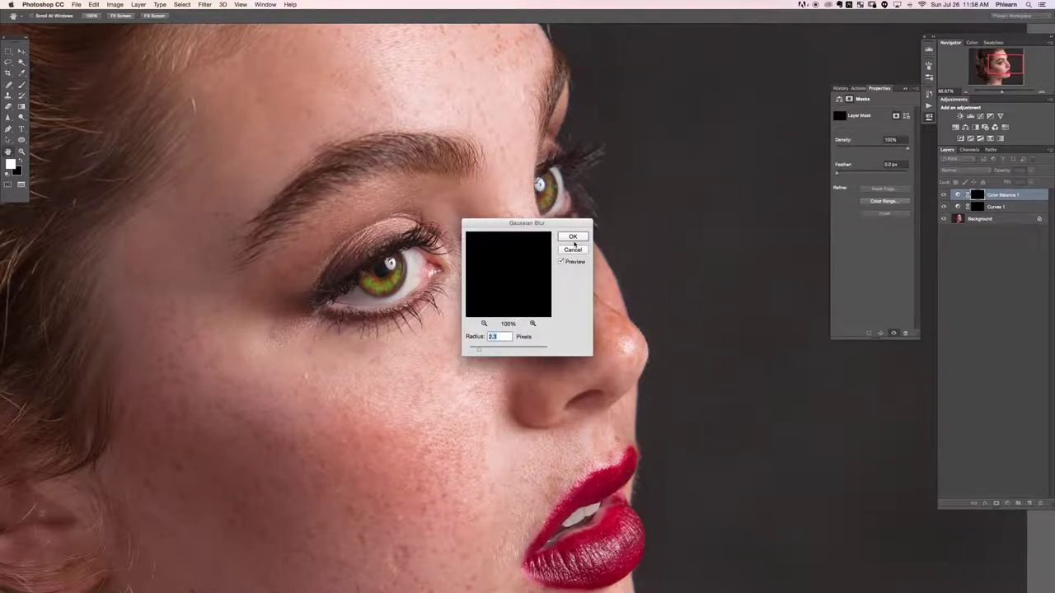
click(573, 237)
key(super+minus)
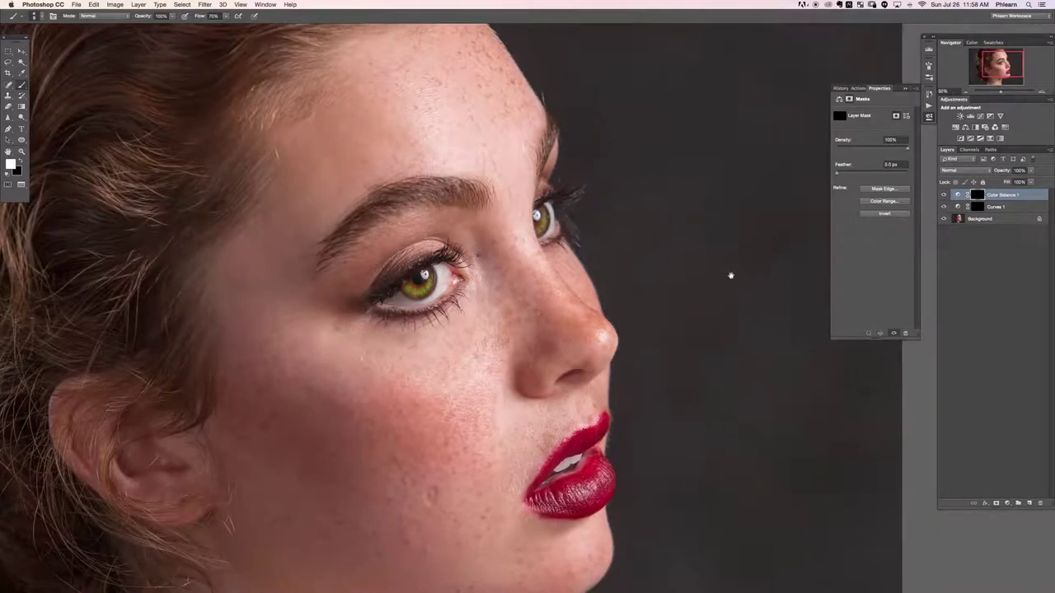
drag(731, 275, 711, 276)
Set the Color Balance midtones to Cyan–Red +33, Magenta–Green +39 and Yellow–Blue -34
click(957, 196)
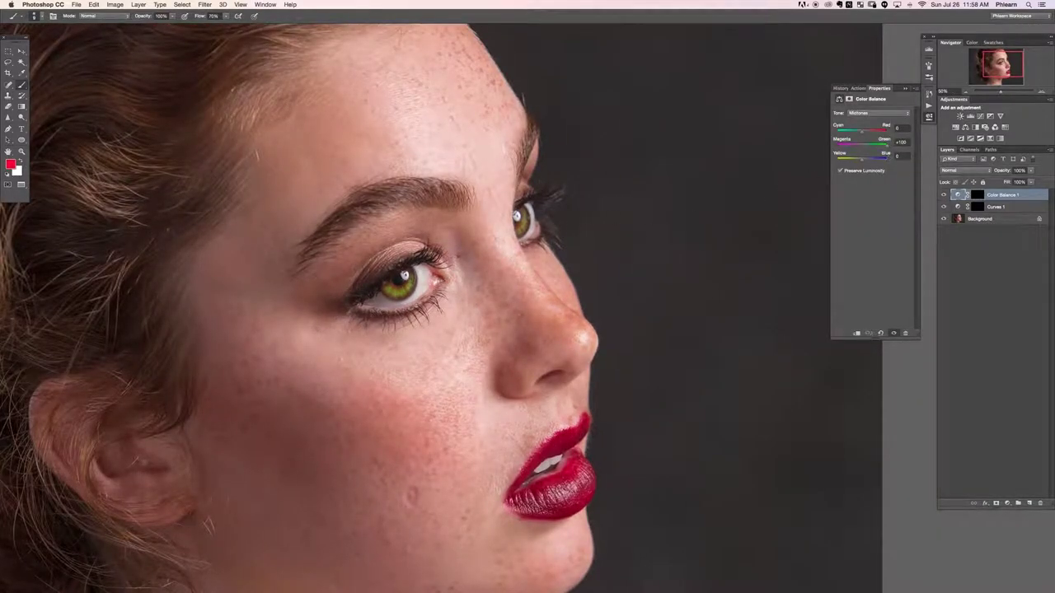
click(865, 146)
mouse_move(865, 146)
mouse_down()
mouse_move(891, 148)
mouse_move(881, 148)
mouse_up()
click(880, 333)
click(879, 333)
drag(861, 158, 877, 134)
drag(864, 159, 861, 156)
click(940, 194)
click(940, 195)
click(940, 194)
drag(867, 132, 872, 134)
Compare the iris colour with and without the Color Balance adjustment
click(943, 194)
click(944, 194)
click(944, 193)
click(943, 194)
click(943, 194)
click(944, 194)
click(947, 191)
Add a Hue/Saturation adjustment layer above the Color Balance layer and set its hue to -42
key(super+plus)
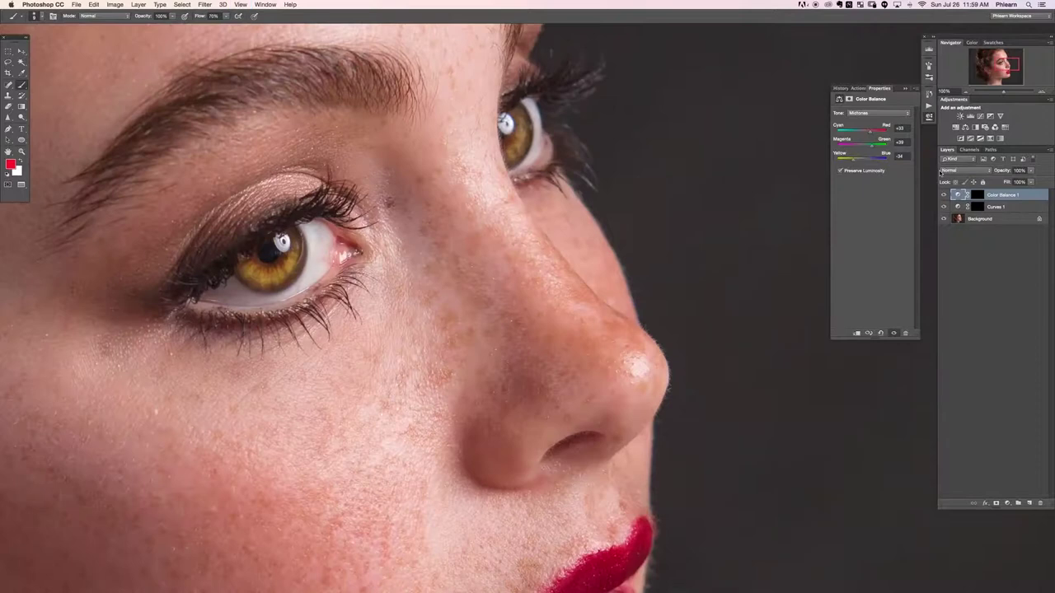
scroll(818, 203, left, 5)
scroll(818, 203, up, 1)
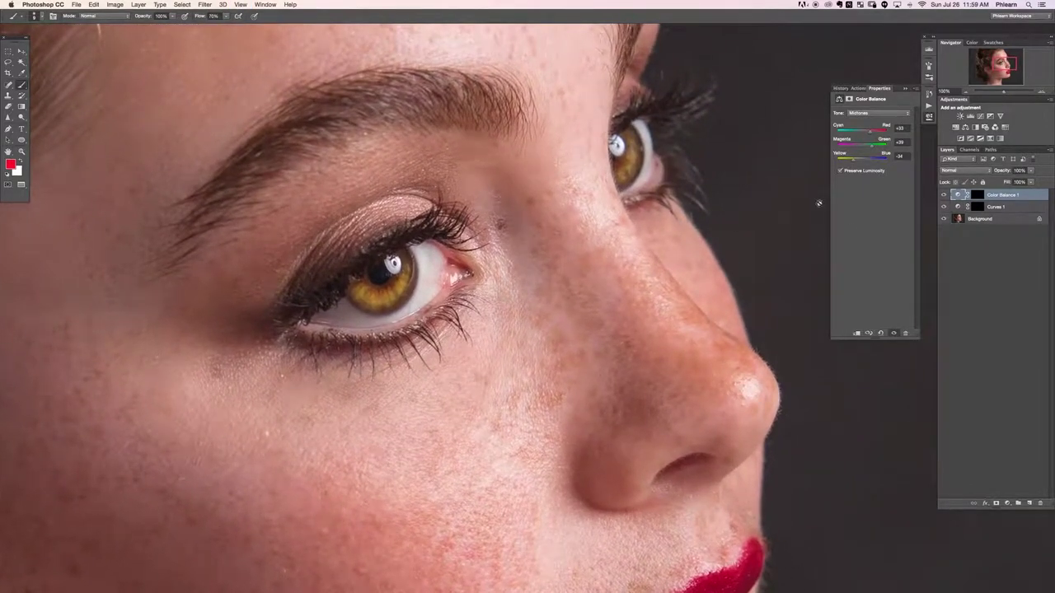
click(1007, 502)
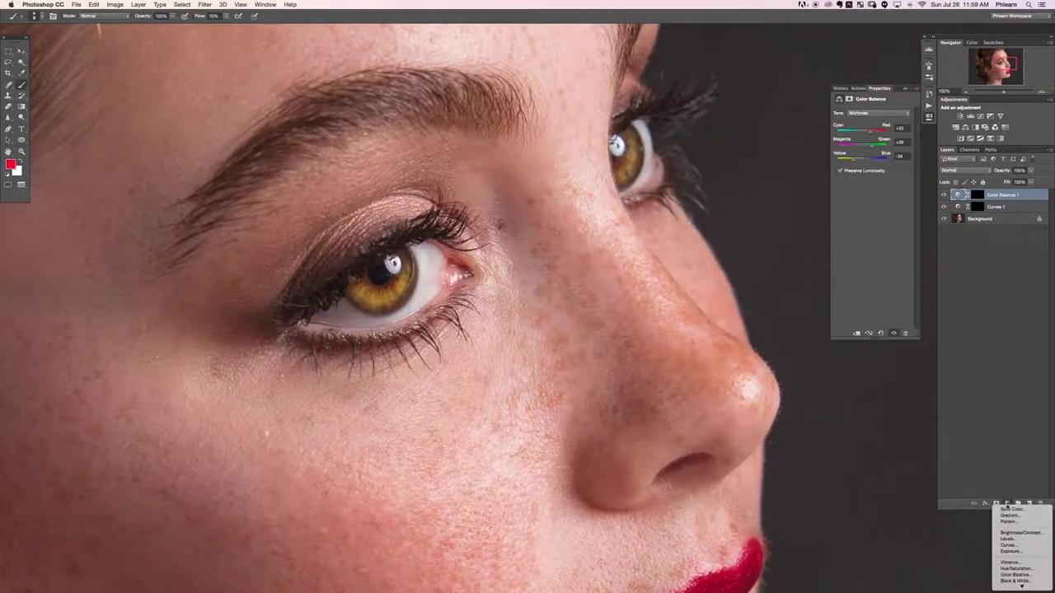
click(1016, 570)
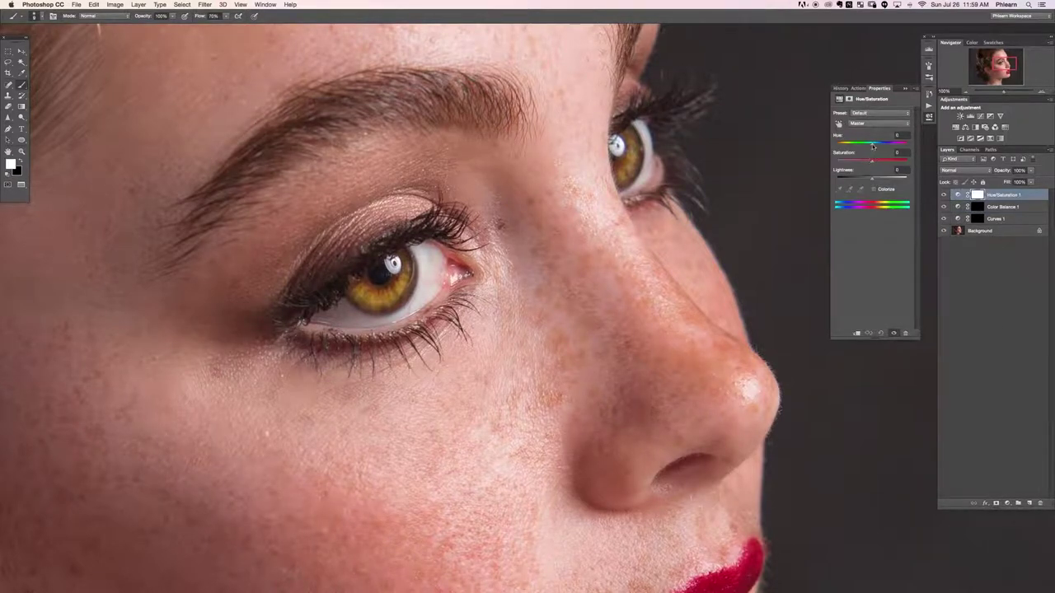
mouse_move(873, 146)
mouse_down()
mouse_move(882, 145)
mouse_move(857, 144)
mouse_up()
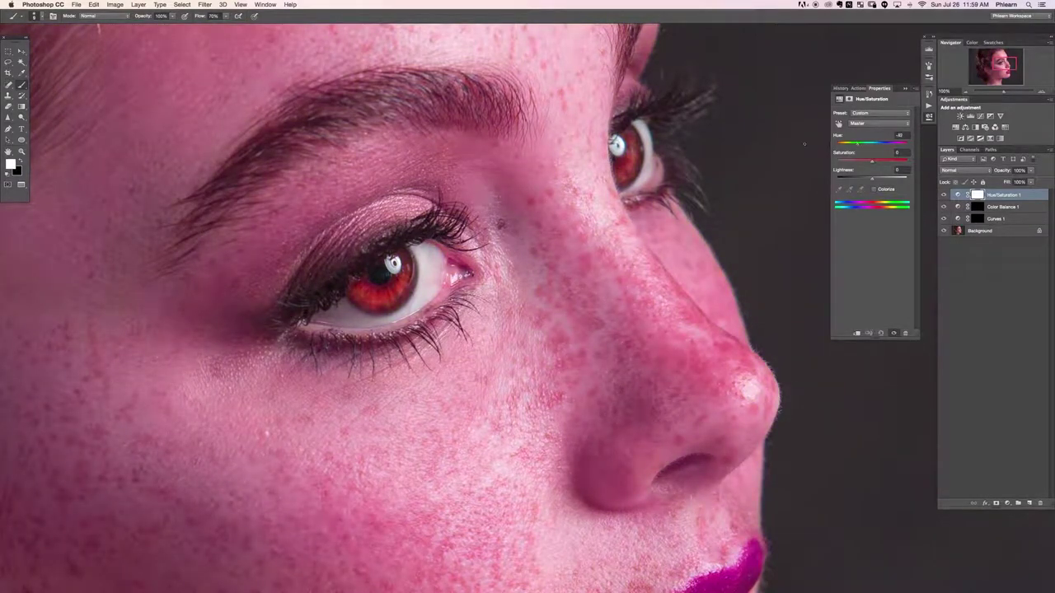
Invert the Hue/Saturation mask to black and paint white on it over the irises of both eyes
key(backslash)
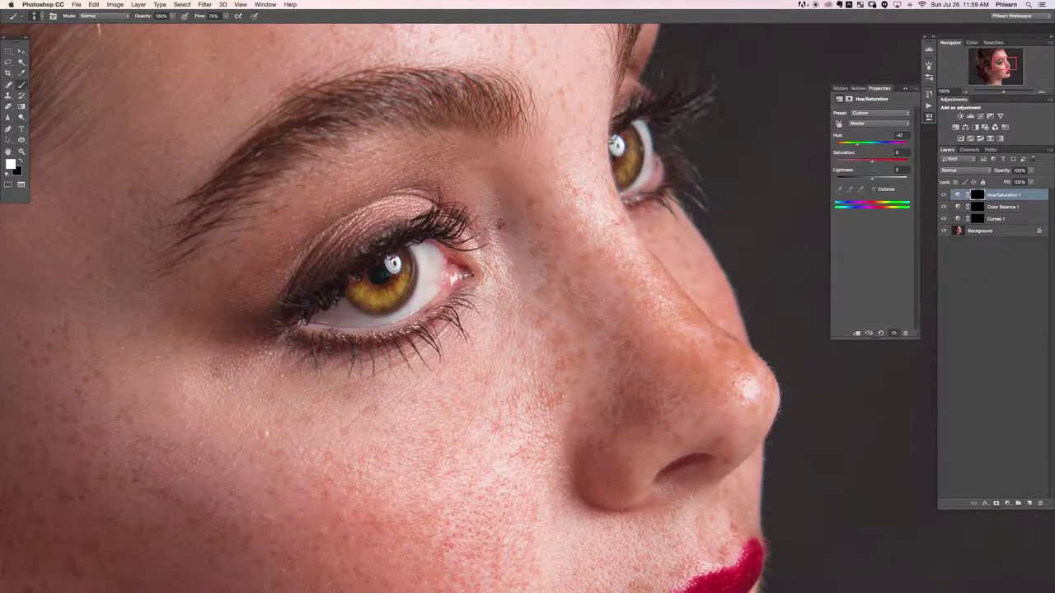
mouse_move(356, 290)
mouse_down()
mouse_move(386, 300)
mouse_move(406, 276)
mouse_move(352, 292)
mouse_up()
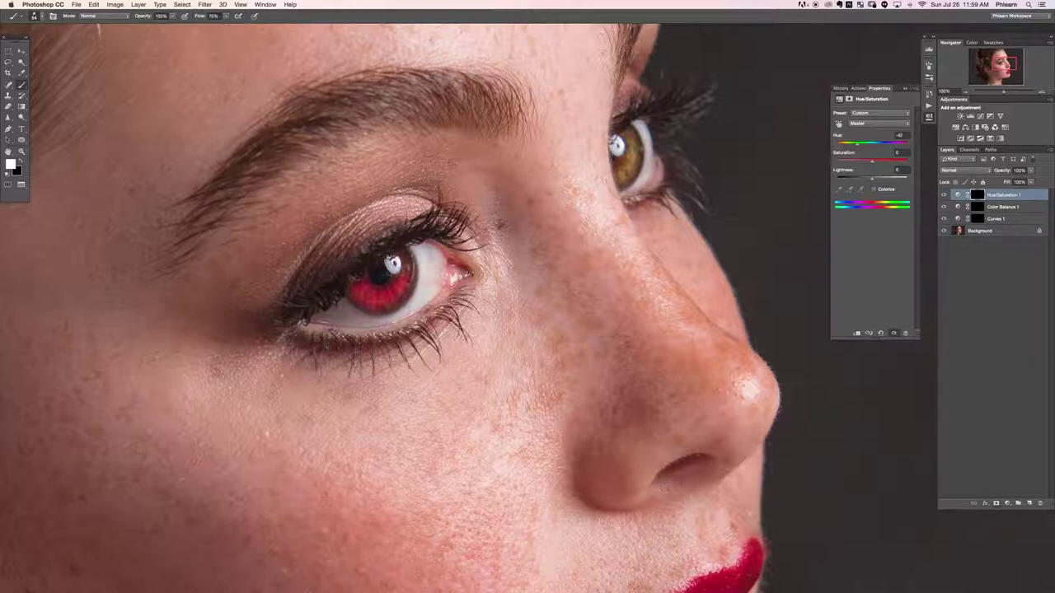
mouse_move(625, 171)
mouse_down()
mouse_move(626, 128)
mouse_move(633, 154)
mouse_move(623, 175)
mouse_move(631, 163)
mouse_move(604, 157)
mouse_up()
key(super+minus)
key(super+minus)
key(super+minus)
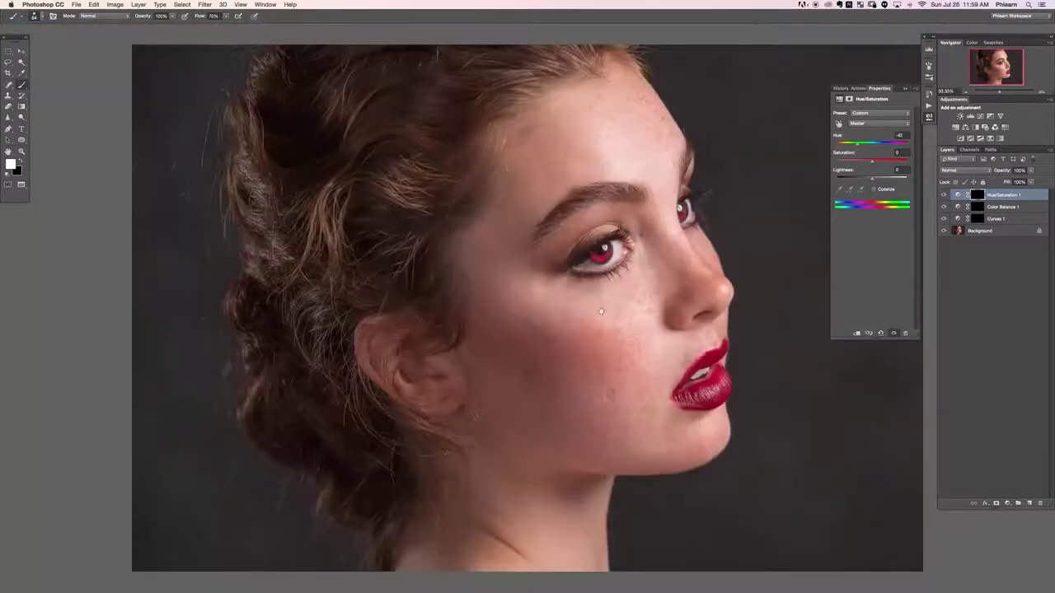
Set the Hue/Saturation layer's hue to +134 and saturation to -72, and lower its lightness slightly
drag(601, 312, 477, 311)
drag(858, 143, 890, 136)
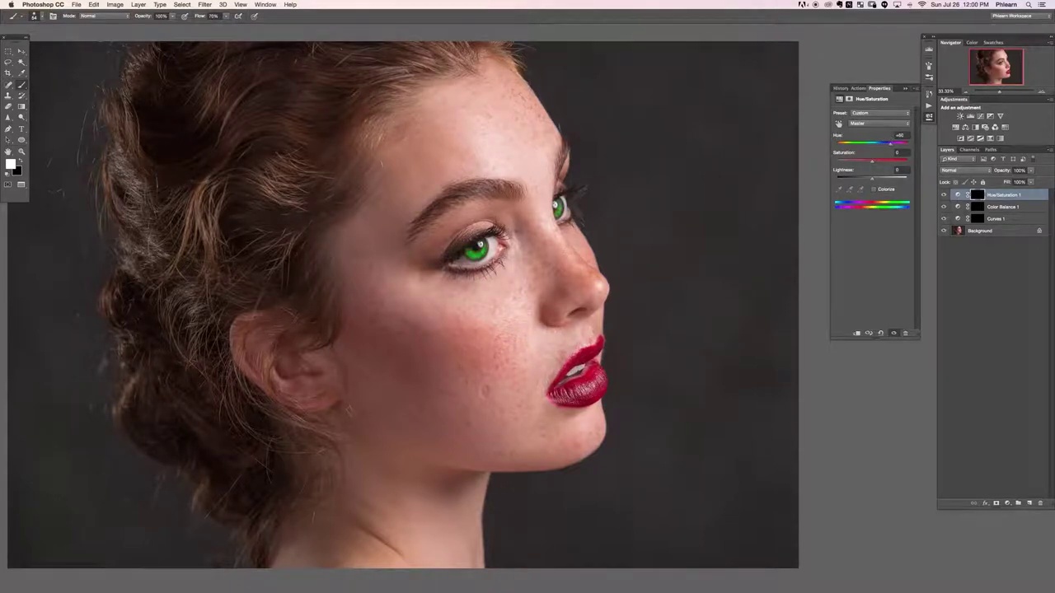
mouse_move(863, 160)
mouse_down()
mouse_move(847, 162)
mouse_move(901, 145)
mouse_move(842, 163)
mouse_move(880, 180)
mouse_move(869, 177)
mouse_move(869, 145)
mouse_move(856, 147)
mouse_move(871, 146)
mouse_move(869, 160)
mouse_move(859, 143)
mouse_move(837, 147)
mouse_move(910, 147)
mouse_move(847, 161)
mouse_up()
click(870, 141)
click(864, 161)
Compare the eyes with the Hue/Saturation, Color Balance and Curves adjustment layers switched off and on
click(943, 196)
click(943, 195)
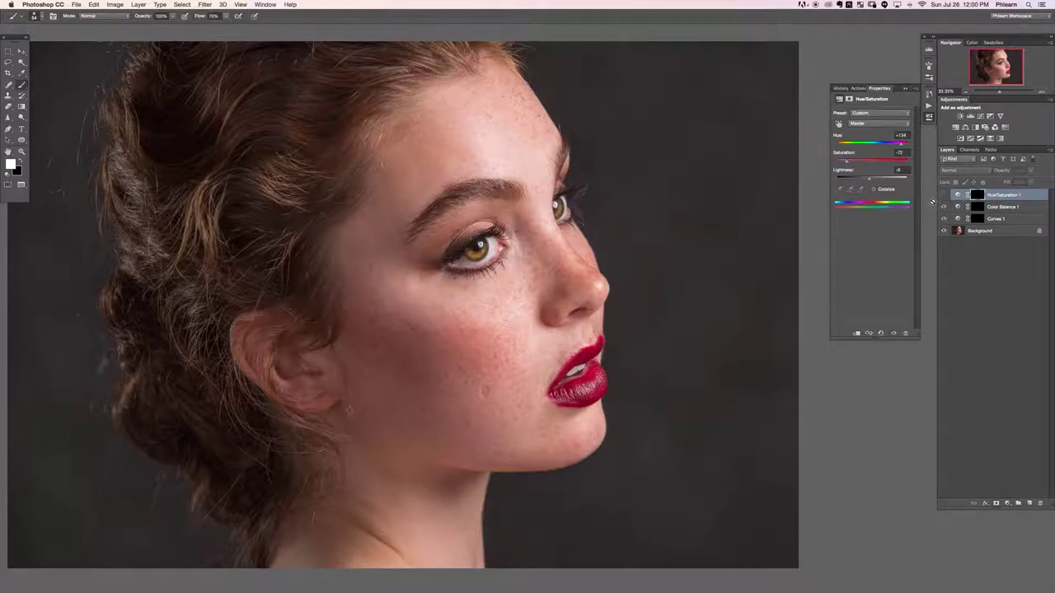
click(943, 206)
click(943, 218)
click(943, 219)
click(943, 218)
click(943, 218)
click(943, 208)
Compare the iris colour with and without the Hue/Saturation layer, and leave that layer hidden
click(944, 196)
click(943, 195)
click(944, 196)
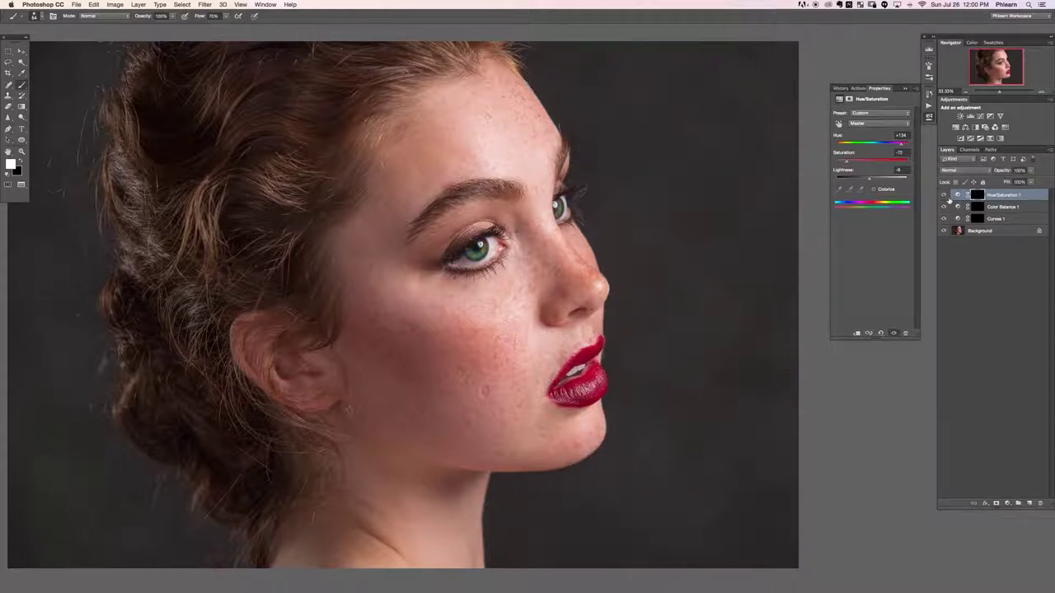
click(943, 196)
click(944, 195)
click(944, 196)
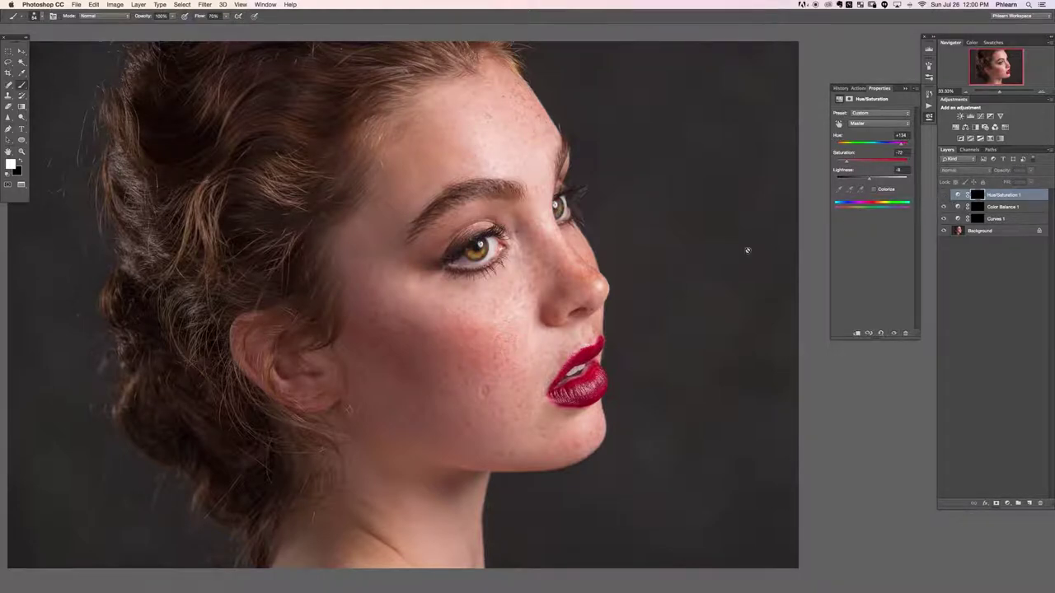
Add an empty layer above the Hue/Saturation layer and choose the Sharpen tool with Sample All Layers and Protect Detail enabled
key(super+plus)
key(super+plus)
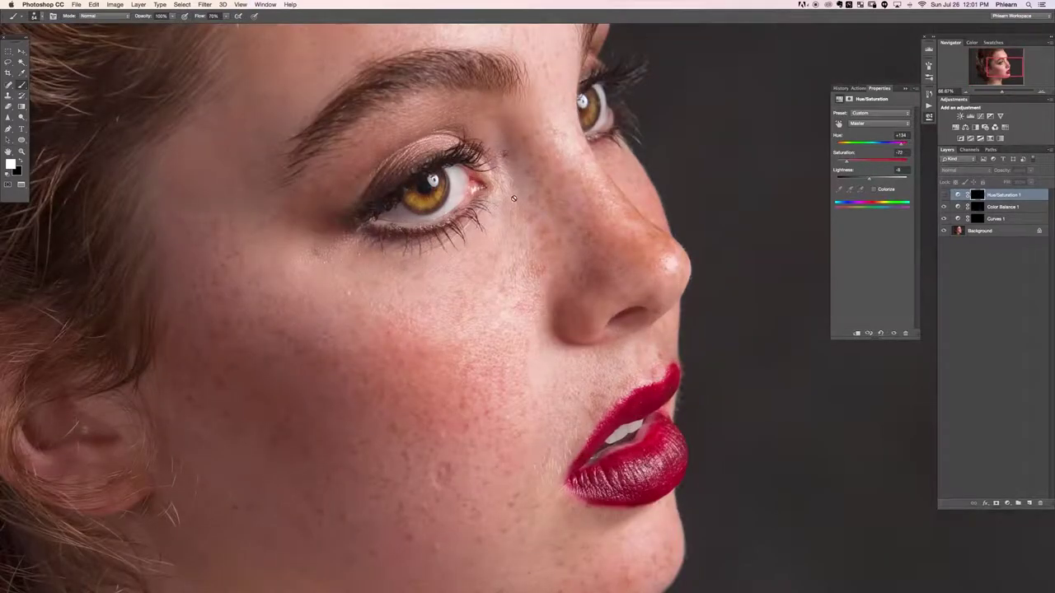
scroll(511, 263, up, 2)
scroll(507, 281, up, 1)
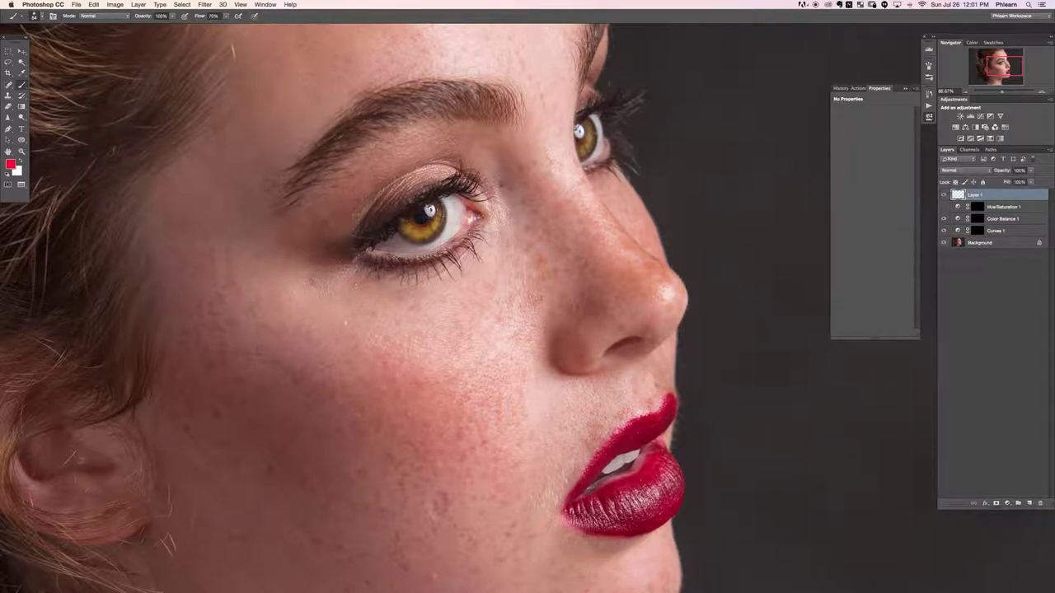
click(8, 117)
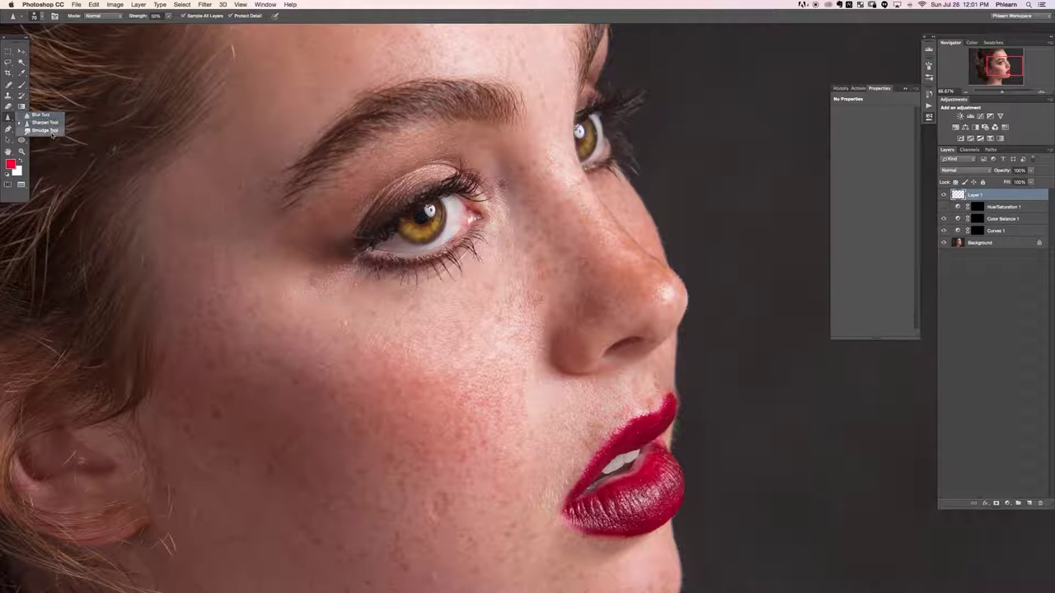
click(49, 123)
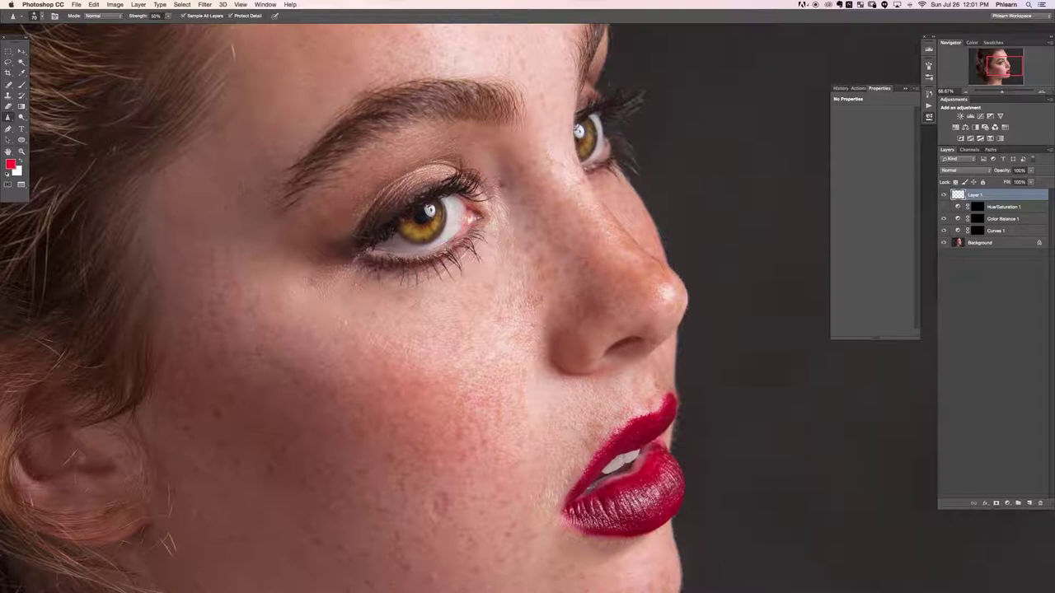
Compare the eyes with and without the sharpening on Layer 1, both close up and in the whole portrait
key(super+minus)
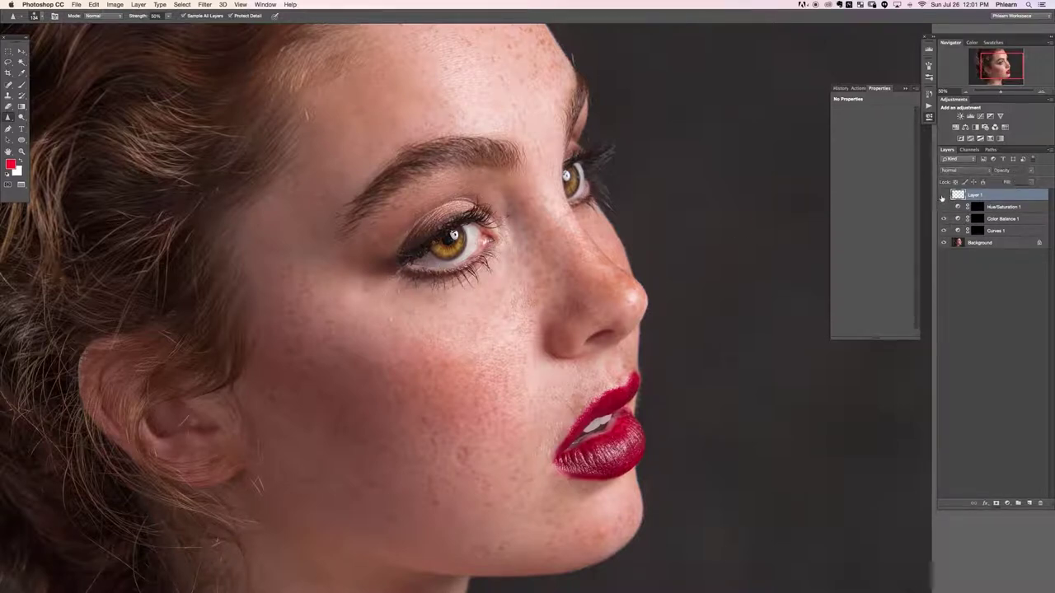
key(super+equal)
key(super+equal)
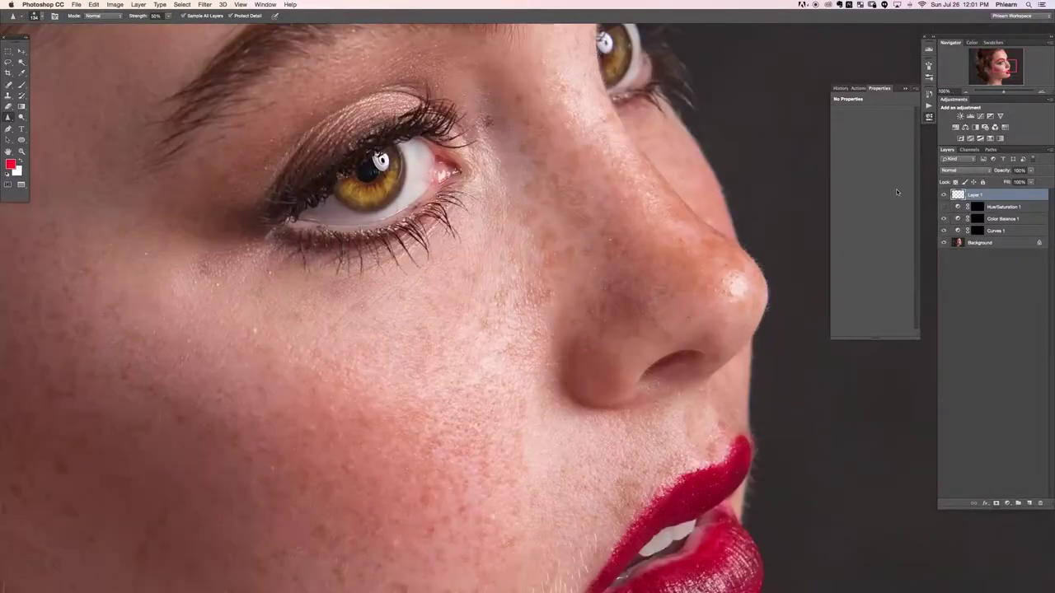
drag(497, 206, 489, 261)
click(944, 194)
click(944, 194)
click(945, 195)
click(944, 195)
click(945, 194)
click(945, 194)
click(944, 195)
click(944, 194)
key(super+minus)
key(super+minus)
key(super+minus)
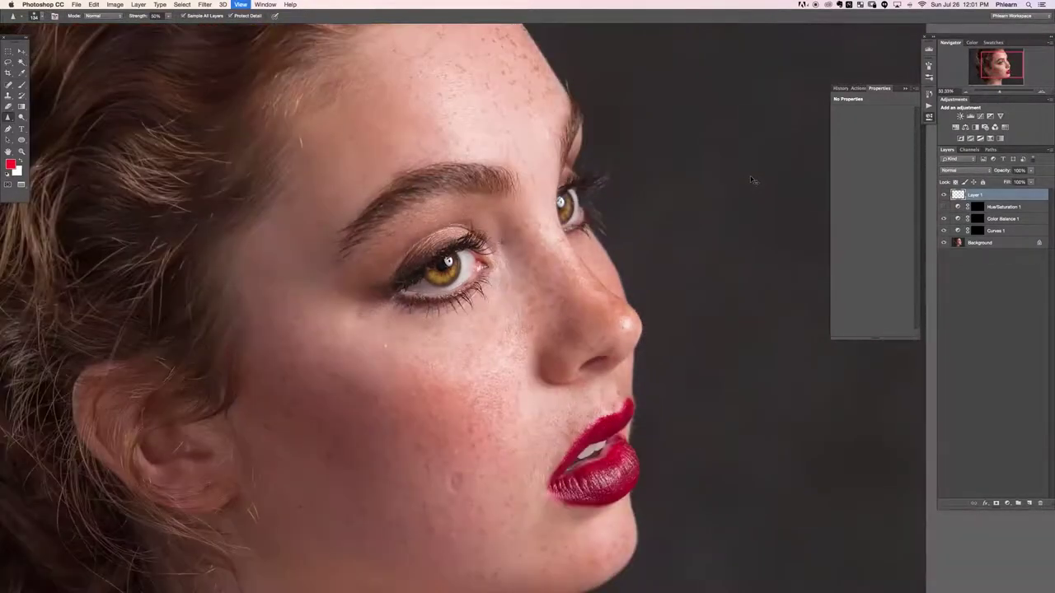
drag(514, 275, 367, 265)
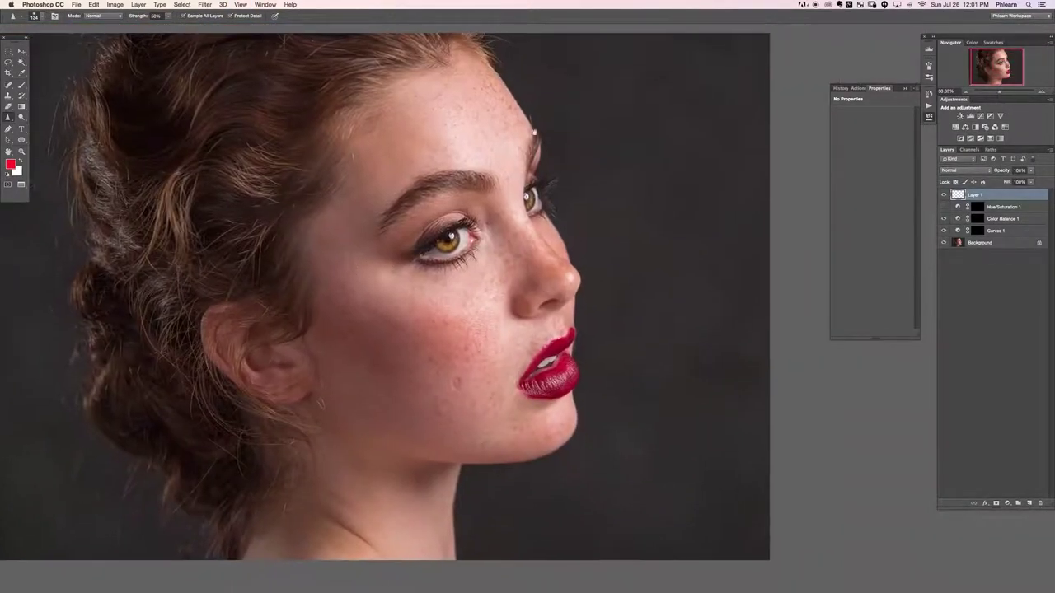
drag(598, 284, 633, 308)
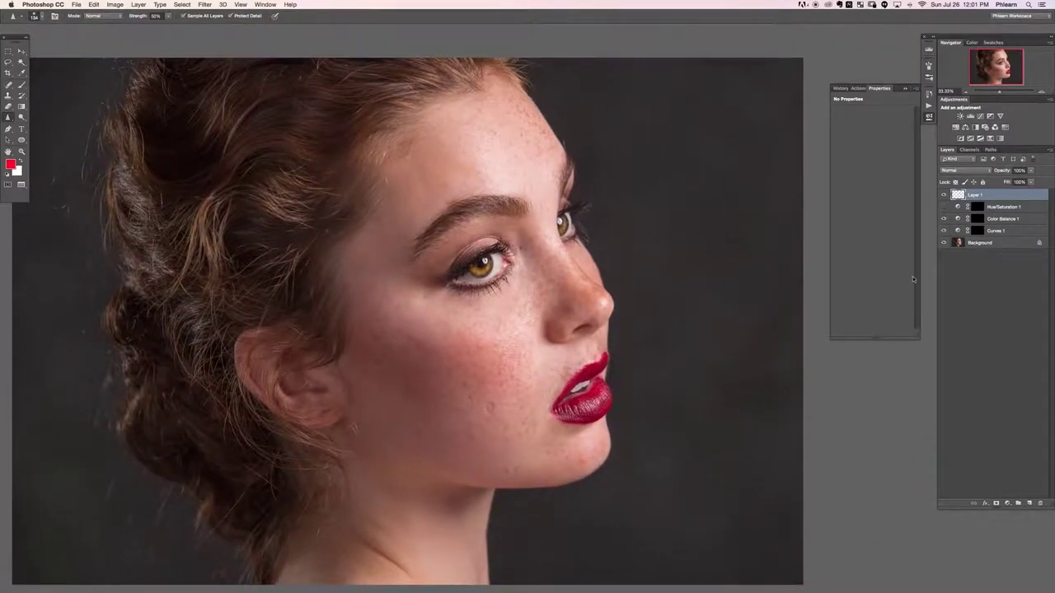
scroll(662, 308, down, 2)
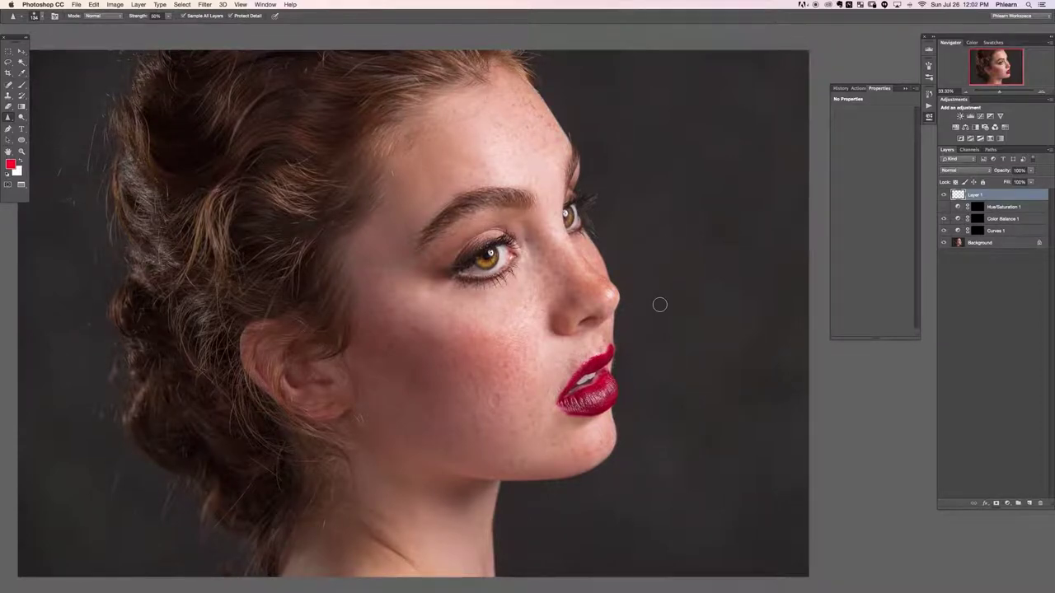
Stamp all visible layers into a new merged layer at the top of the layer stack
key(alt+shift+super+n)
drag(442, 281, 434, 278)
scroll(439, 278, down, 1)
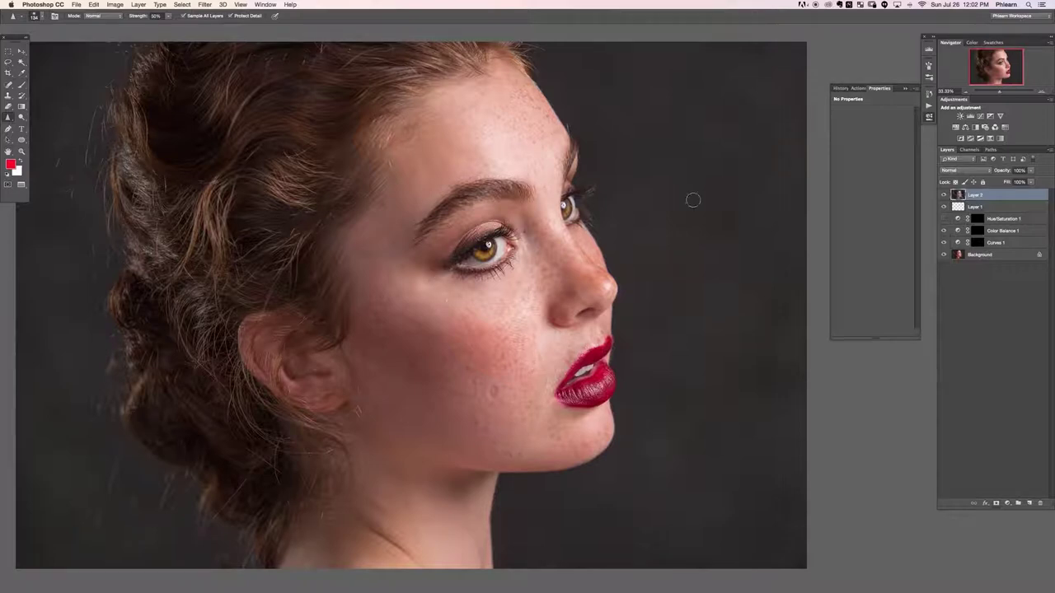
Move the merged layer aside to reveal the image beneath it, and undo the moves
key(v)
drag(532, 301, 544, 405)
drag(501, 374, 558, 444)
key(super+alt+z)
key(super+alt+z)
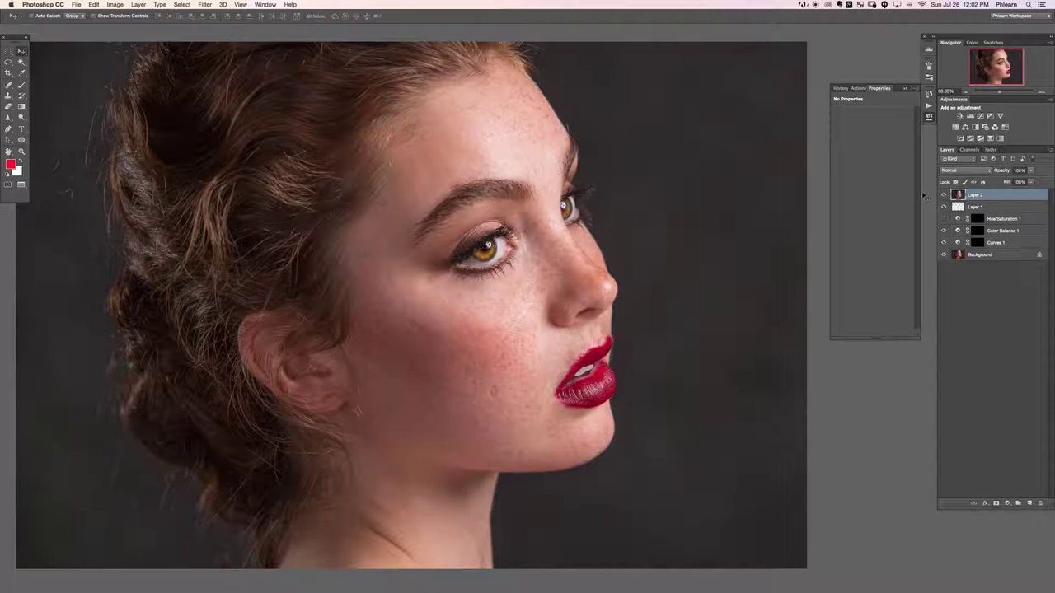
Set the merged layer's blend mode to Overlay
click(953, 171)
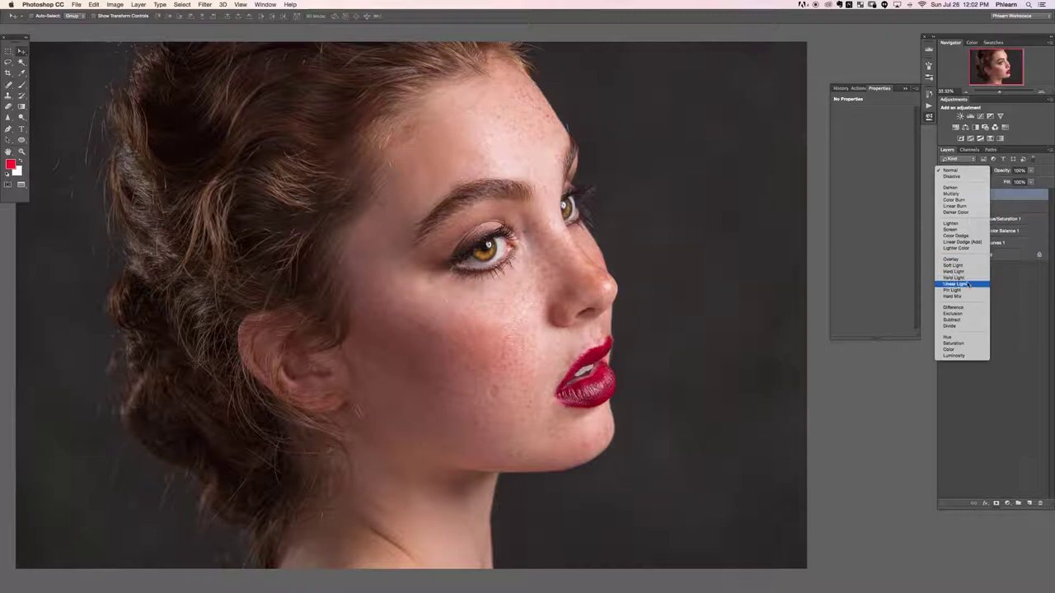
click(969, 261)
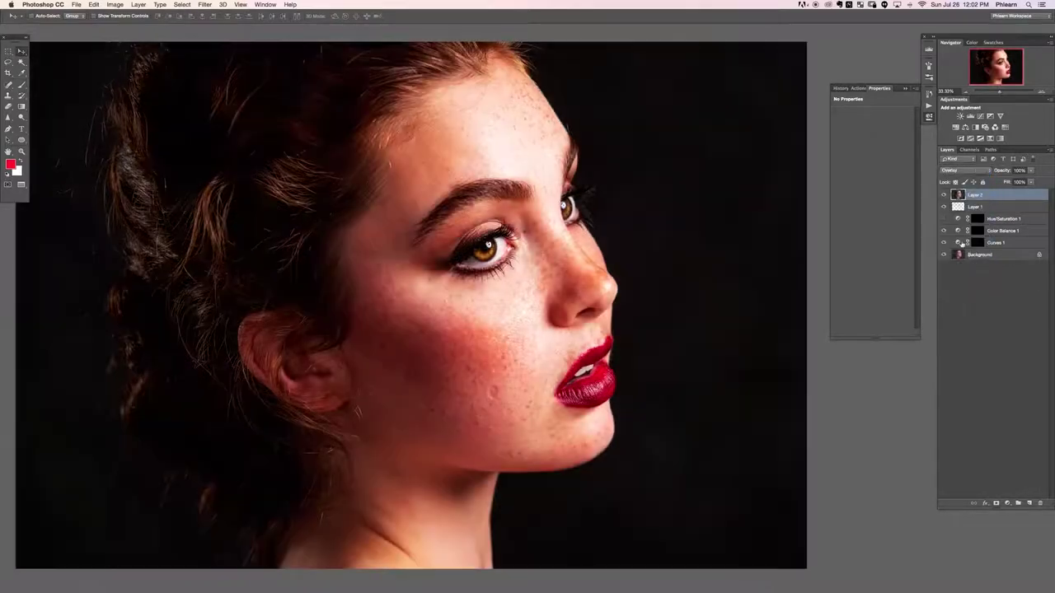
click(966, 172)
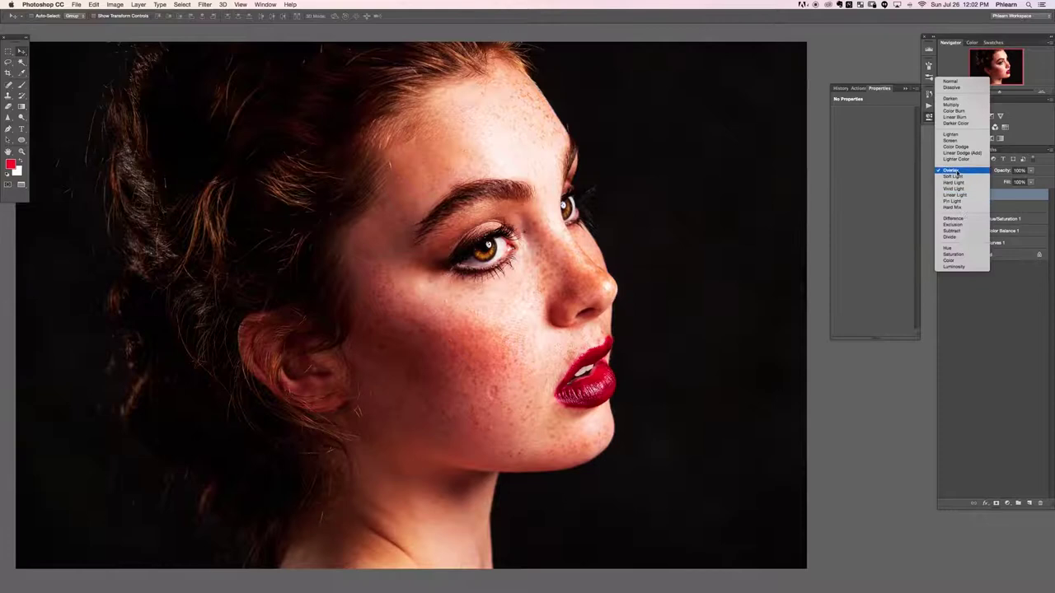
click(964, 171)
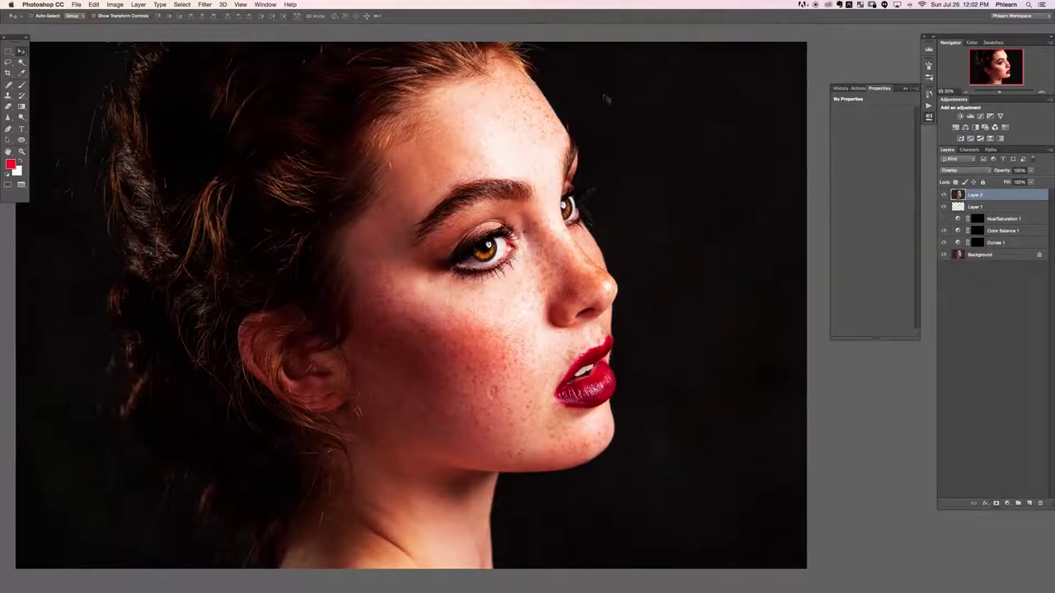
drag(439, 173, 417, 178)
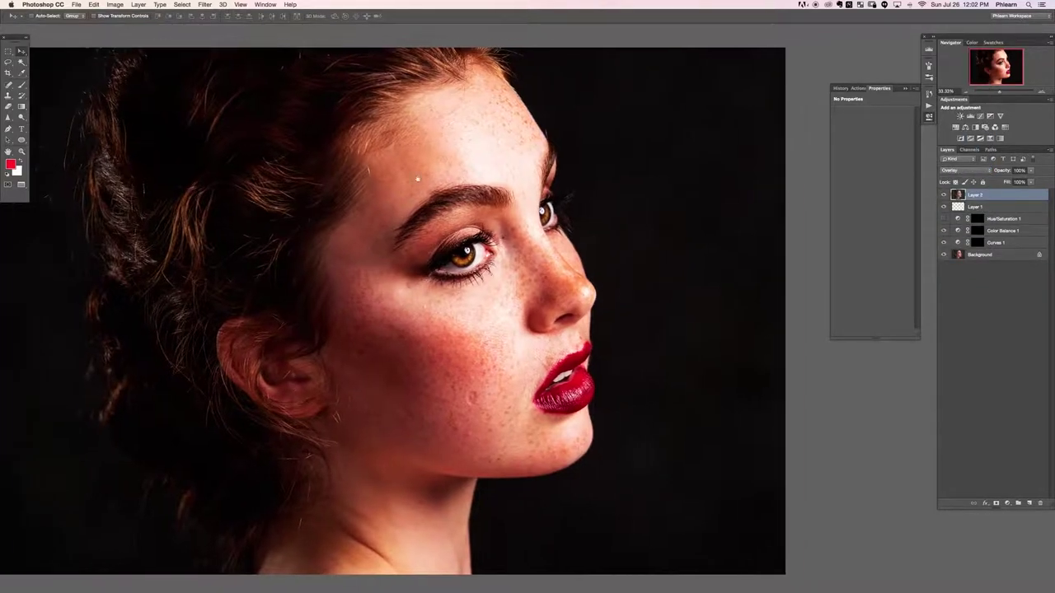
Apply a High Pass filter with a 6.0-pixel radius to the merged layer
click(205, 5)
mouse_move(231, 174)
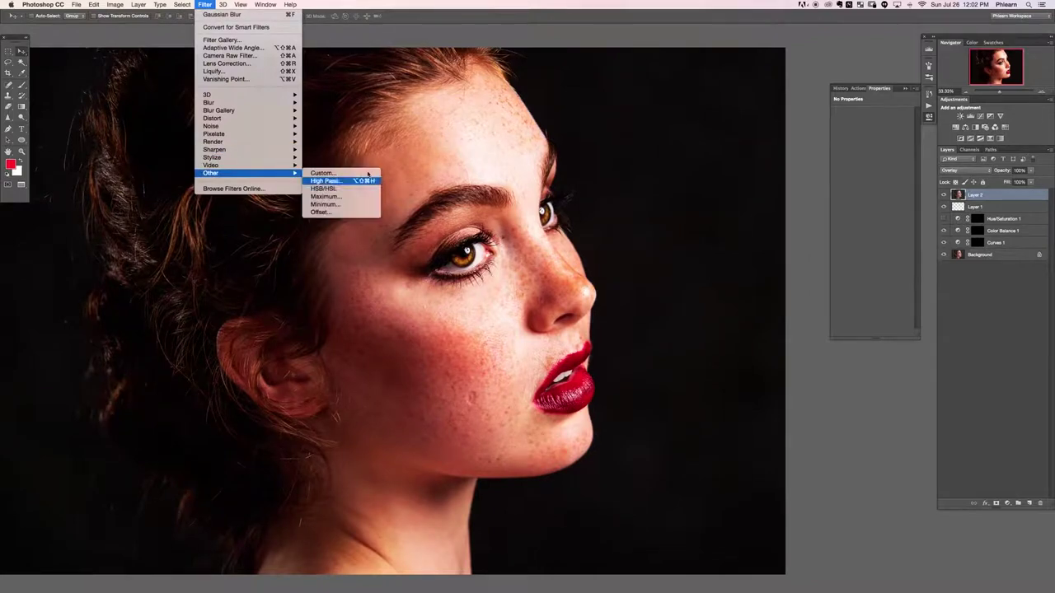
click(338, 180)
mouse_move(595, 304)
mouse_down()
mouse_move(584, 300)
mouse_move(622, 300)
mouse_move(604, 301)
mouse_up()
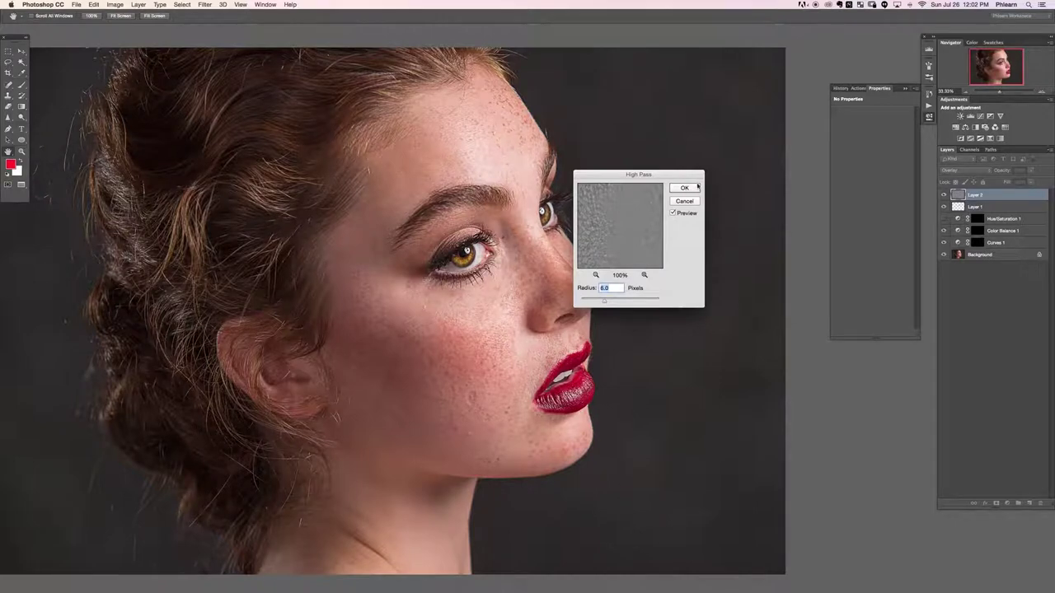
click(697, 187)
Compare the portrait with and without the High Pass sharpening layer, both zoomed out and closer up
click(944, 195)
click(944, 195)
click(944, 196)
click(943, 195)
click(944, 195)
click(944, 196)
click(943, 196)
click(943, 195)
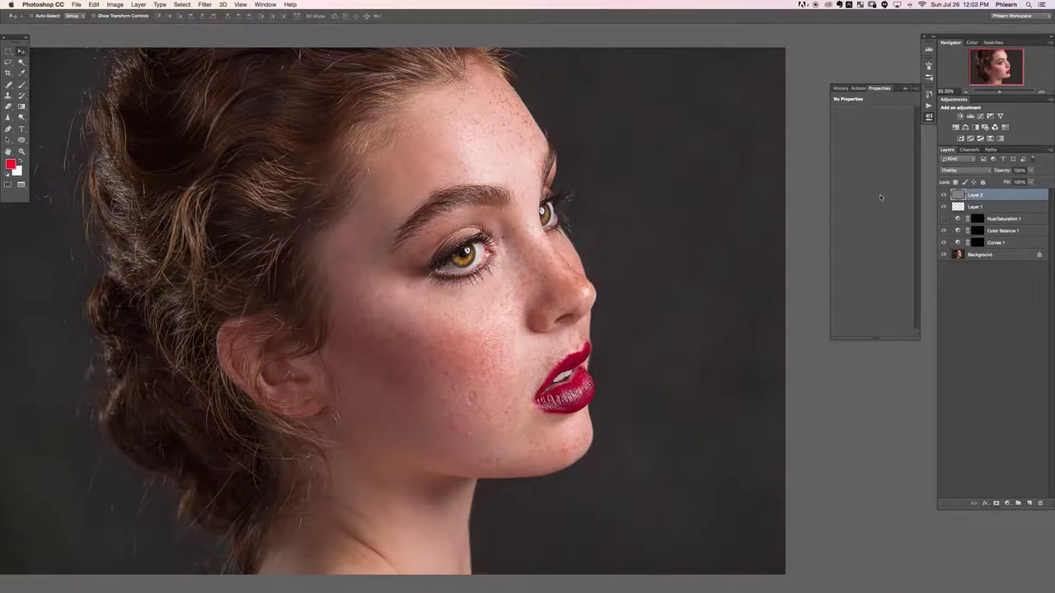
key(super+equal)
click(943, 196)
click(943, 195)
click(944, 196)
click(944, 195)
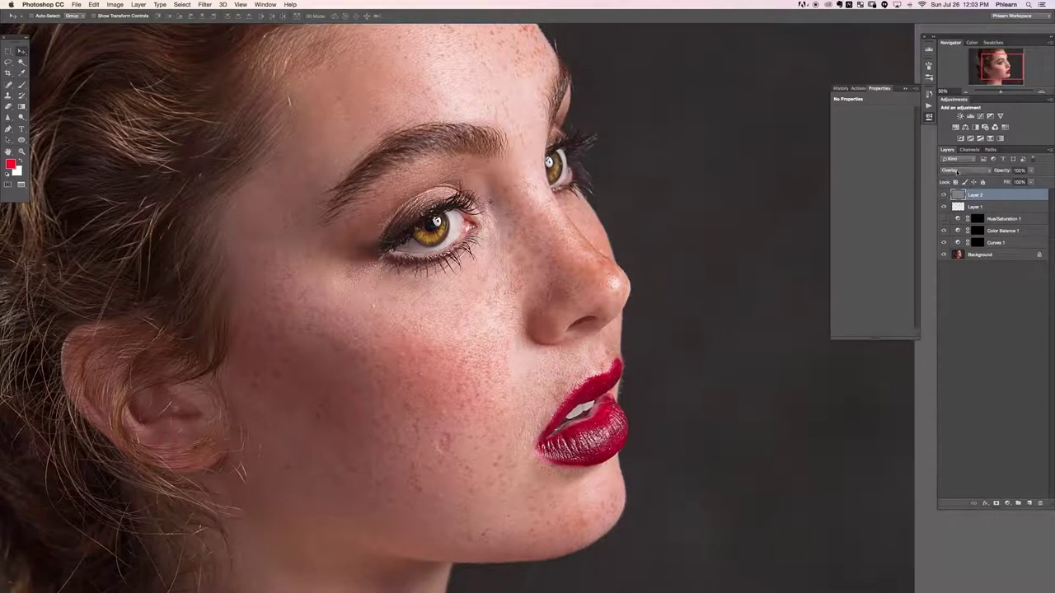
Try Soft Light and Hard Light on the High Pass layer, and set its blend mode to Vivid Light
click(963, 171)
click(962, 178)
click(961, 175)
click(961, 177)
click(963, 171)
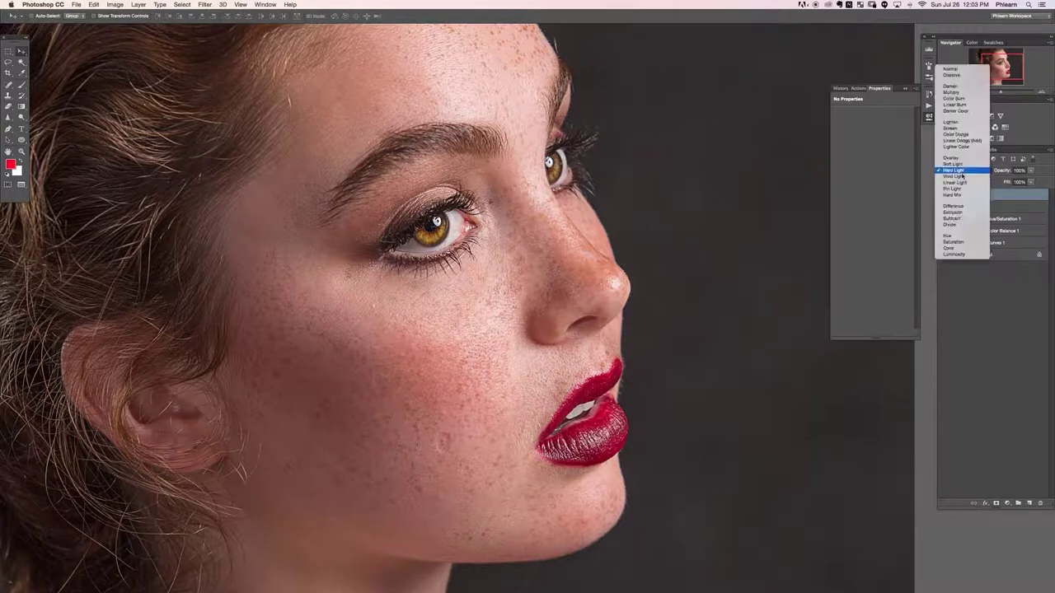
click(963, 178)
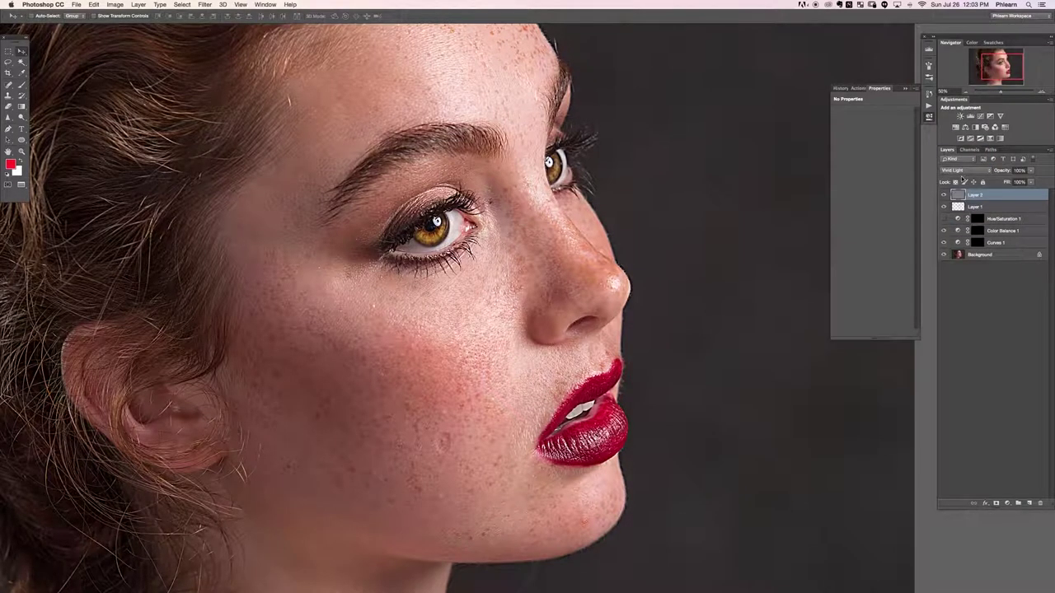
Compare the portrait with and without the High Pass layer in Vivid Light
click(961, 176)
click(962, 177)
click(944, 195)
click(944, 194)
click(944, 195)
click(944, 194)
click(945, 194)
Set the High Pass layer's blend mode to Overlay and compare the portrait with and without it
click(963, 171)
click(954, 146)
click(944, 195)
click(944, 195)
click(944, 194)
click(945, 194)
click(944, 194)
click(945, 194)
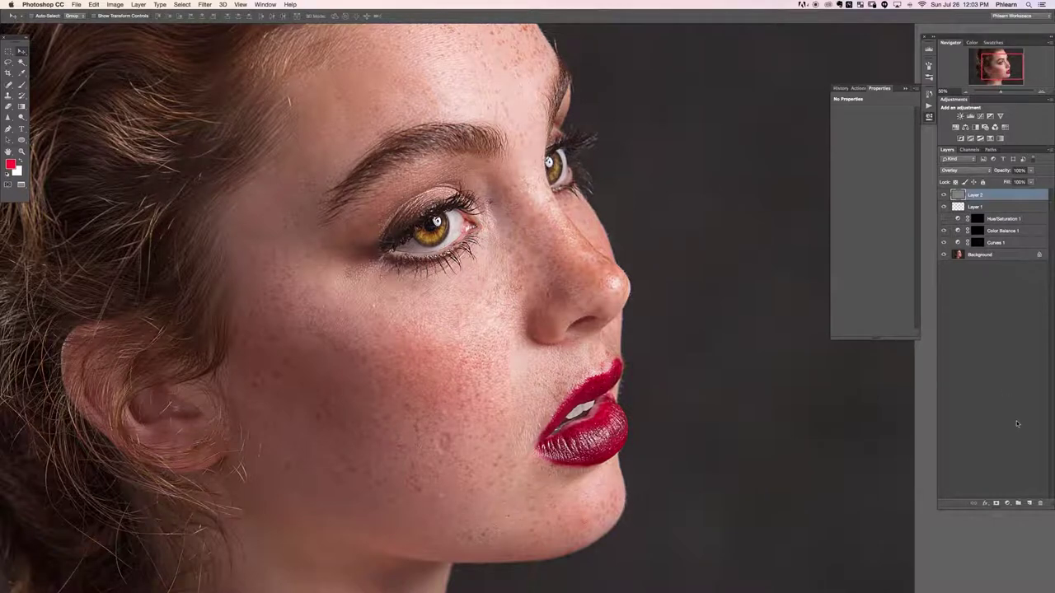
Add a black mask to the High Pass layer and paint white over the nearer eye to sharpen only there
alt+click(995, 504)
key(d)
key(b)
drag(429, 231, 442, 232)
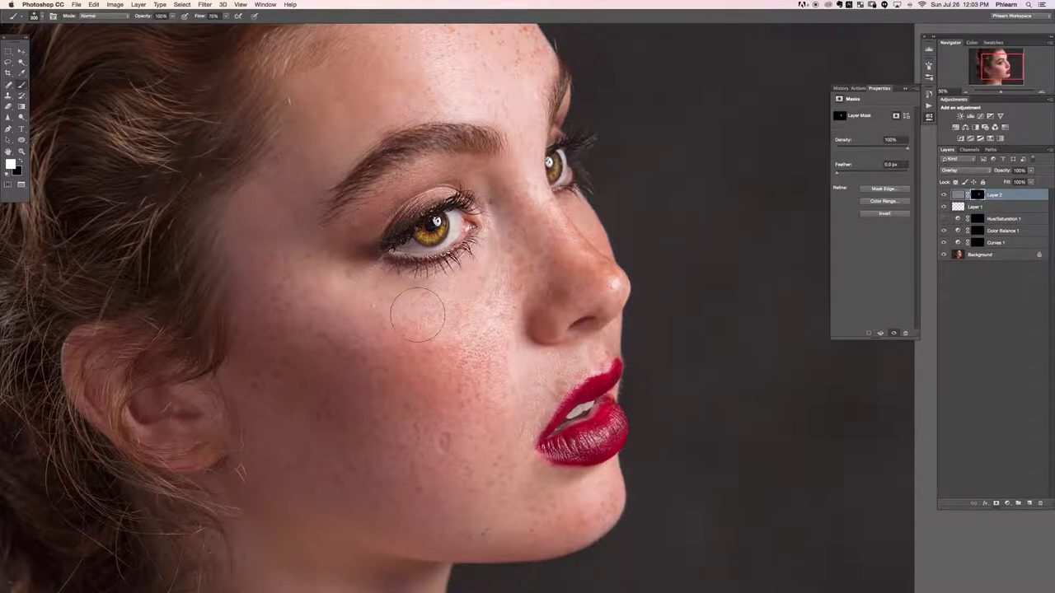
Group all the retouching layers above the Background, from Curves 1 up to the High Pass layer
key(super+minus)
key(super+minus)
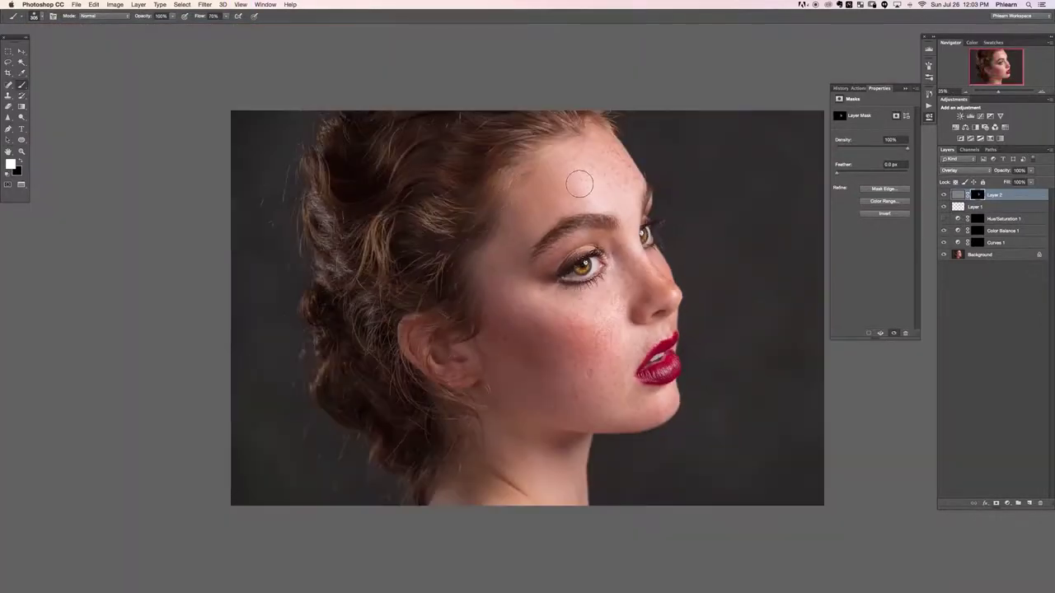
drag(543, 379, 419, 372)
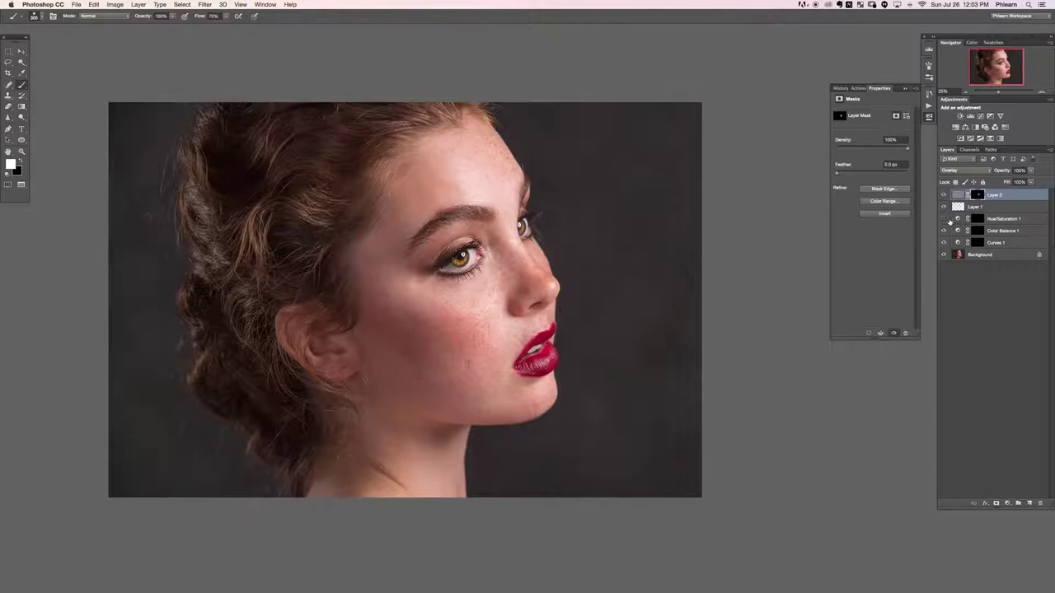
click(945, 219)
shift+click(998, 247)
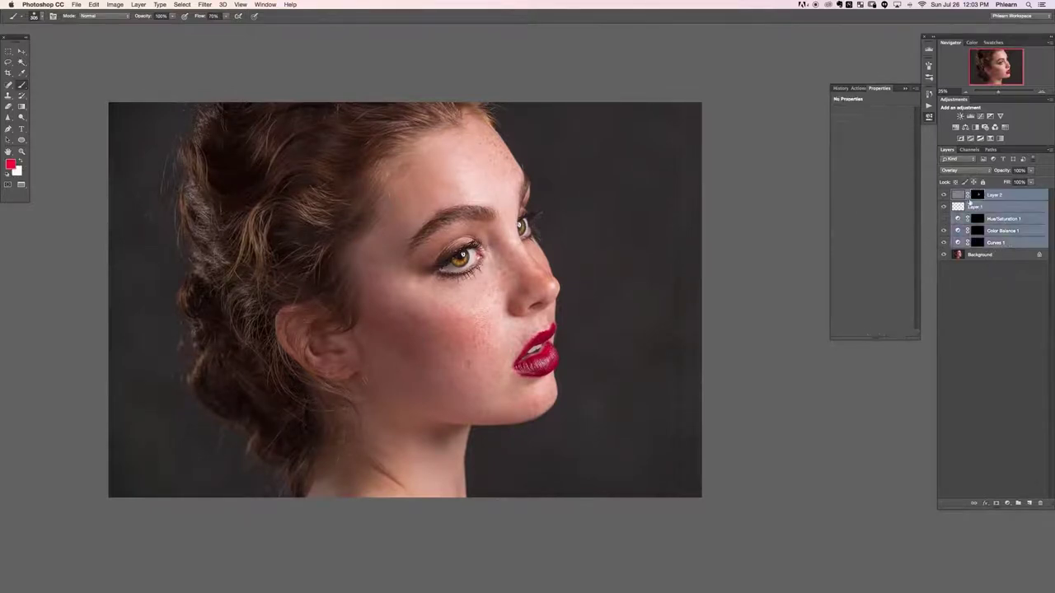
key(super+g)
Compare the portrait with and without the grouped eye retouching
click(944, 193)
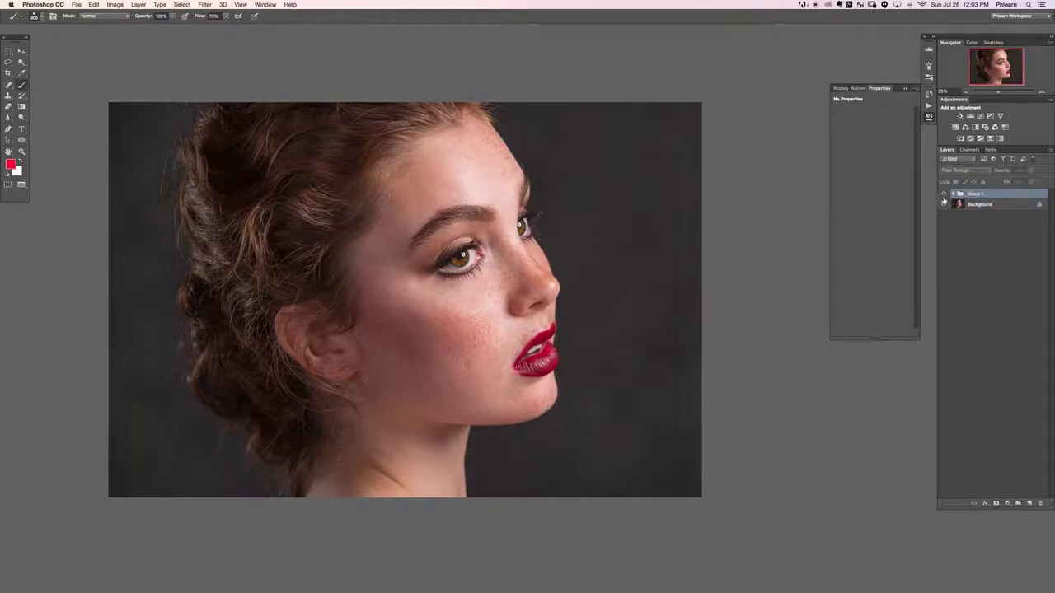
click(943, 202)
click(943, 202)
click(945, 194)
click(944, 193)
click(944, 193)
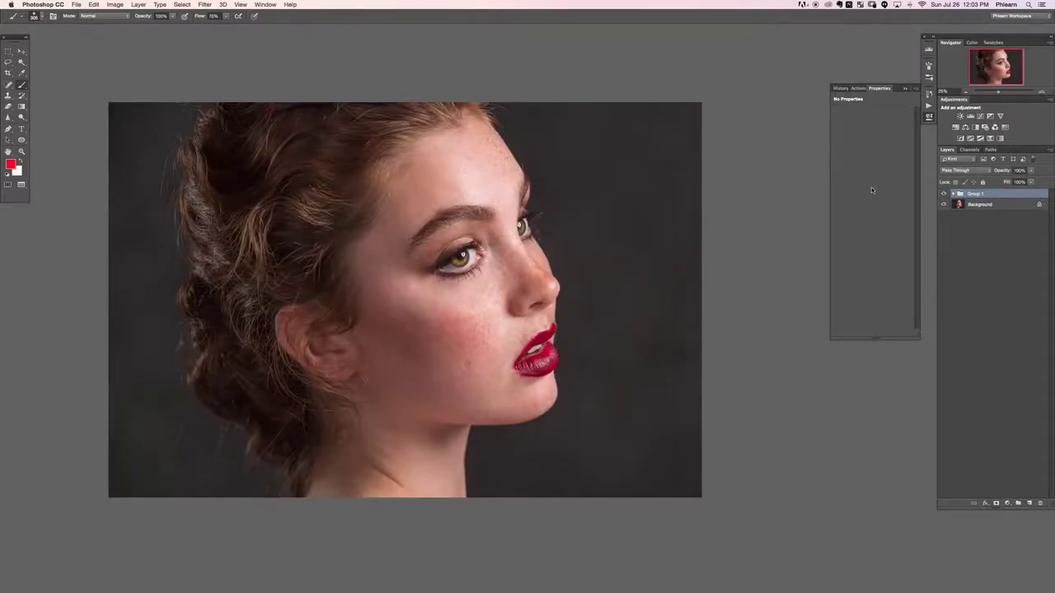
Switch to the document with the dark-haired woman's portrait and frame both eyes close up
key(ctrl+Tab)
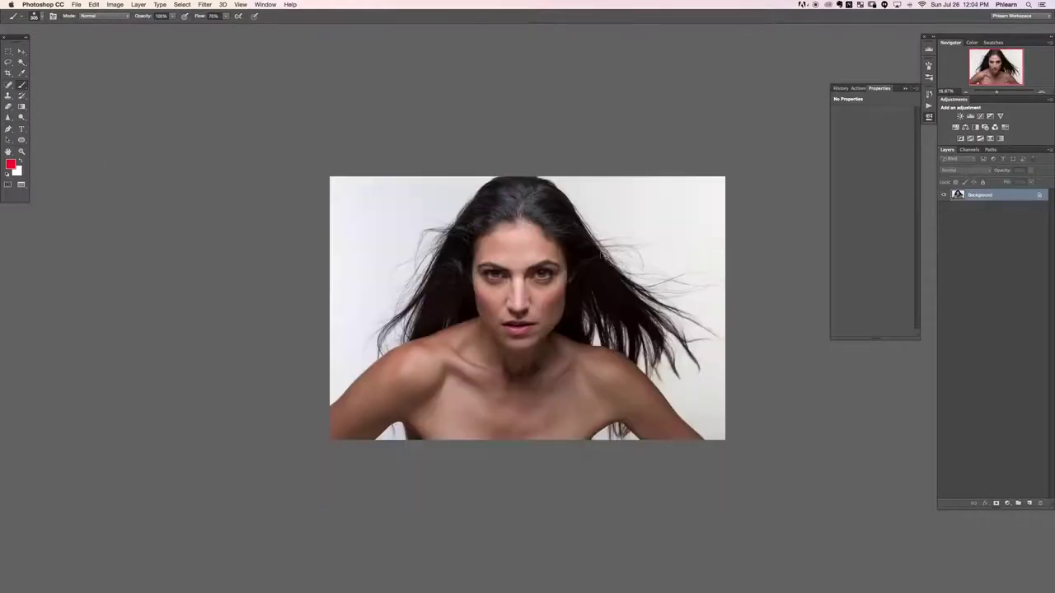
key(super+plus)
key(super+plus)
key(super+plus)
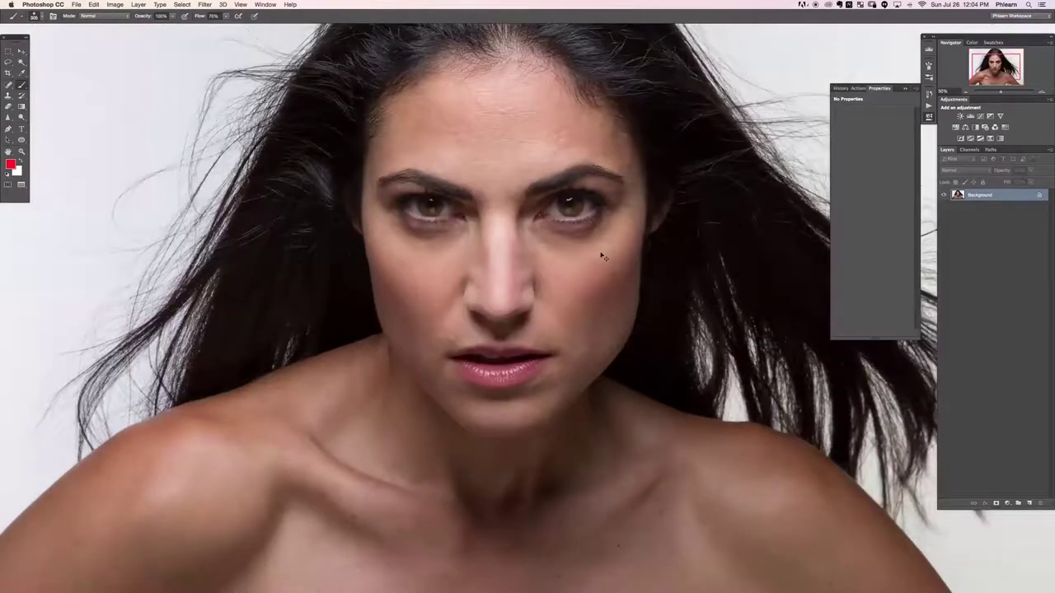
key(super+0)
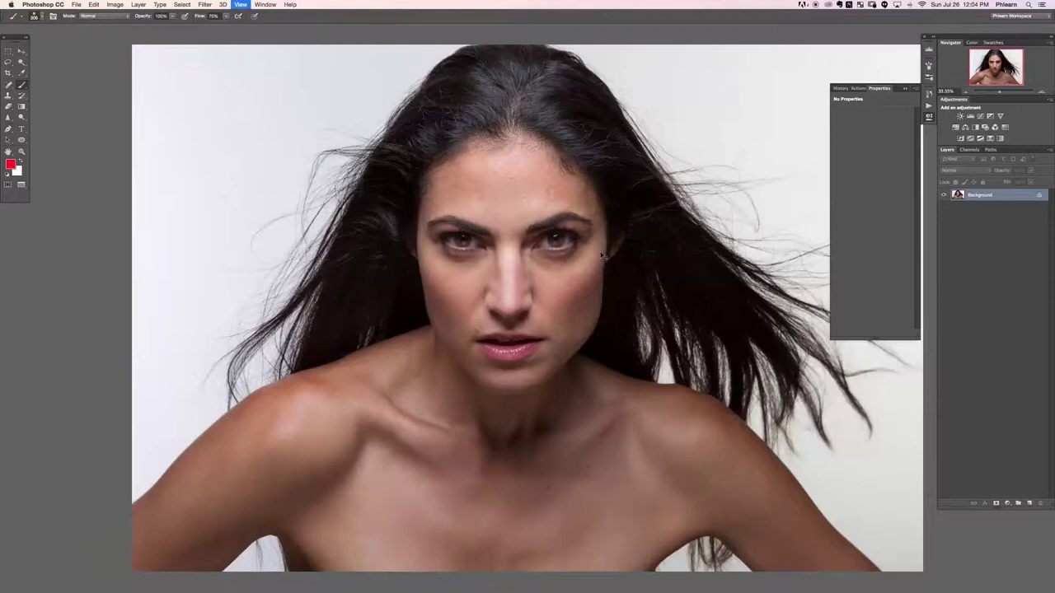
key(super+plus)
key(super+plus)
key(super+plus)
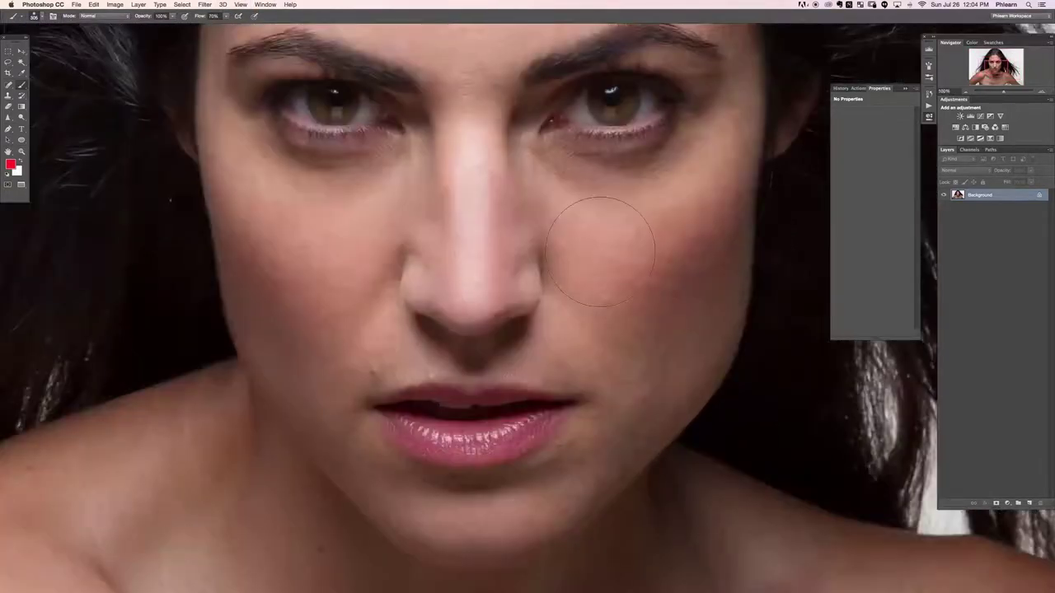
scroll(494, 361, up, 5)
scroll(381, 375, down, 2)
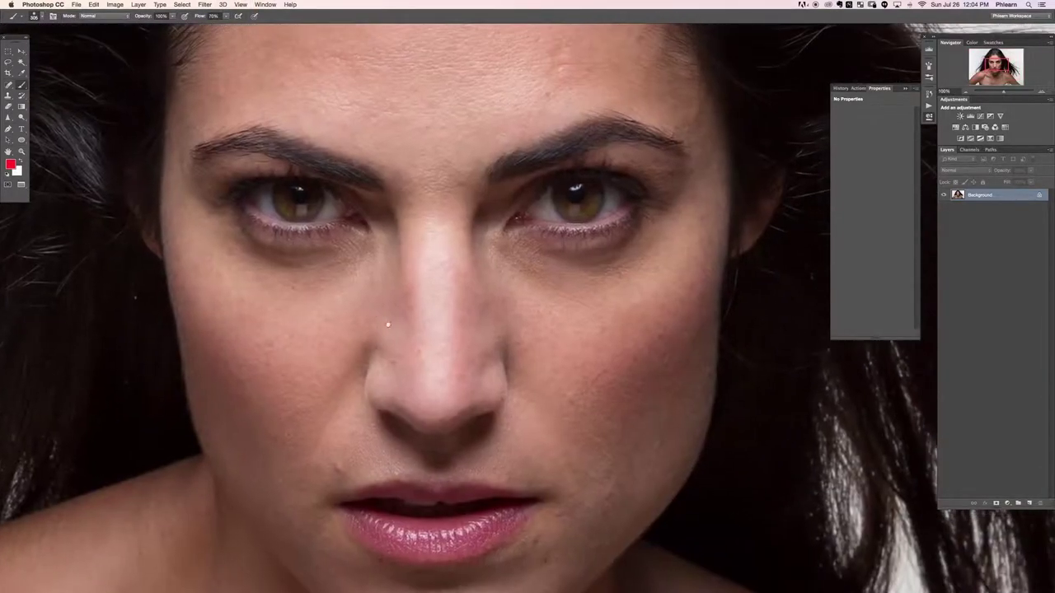
Add a Curves layer that brightens the midtones from input 118 to output 200, and invert its mask to black
ctrl+alt+drag(582, 227, 519, 227)
click(1007, 502)
click(1008, 545)
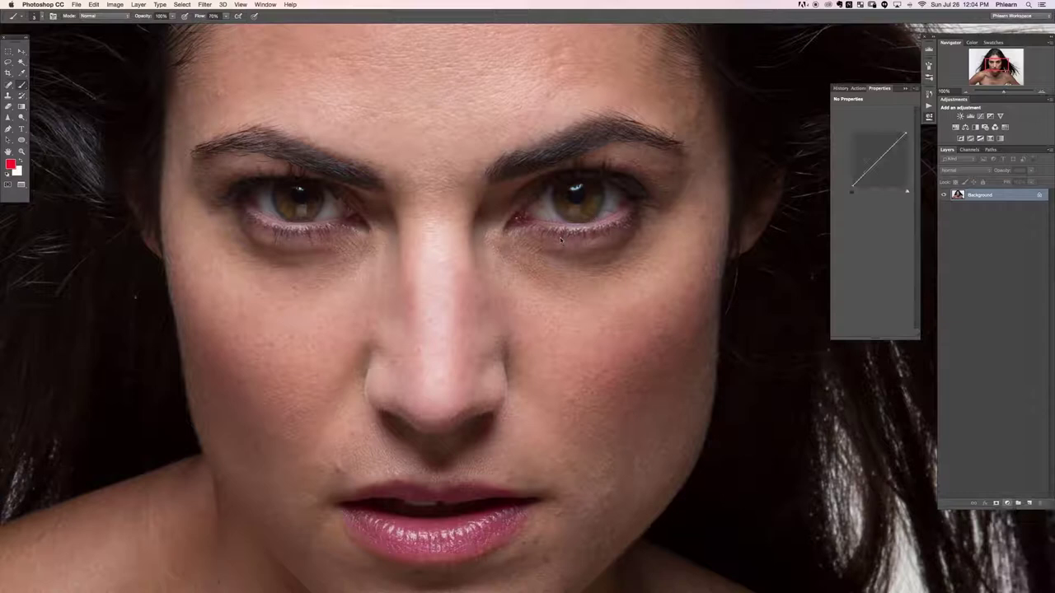
ctrl+alt+drag(557, 215, 528, 216)
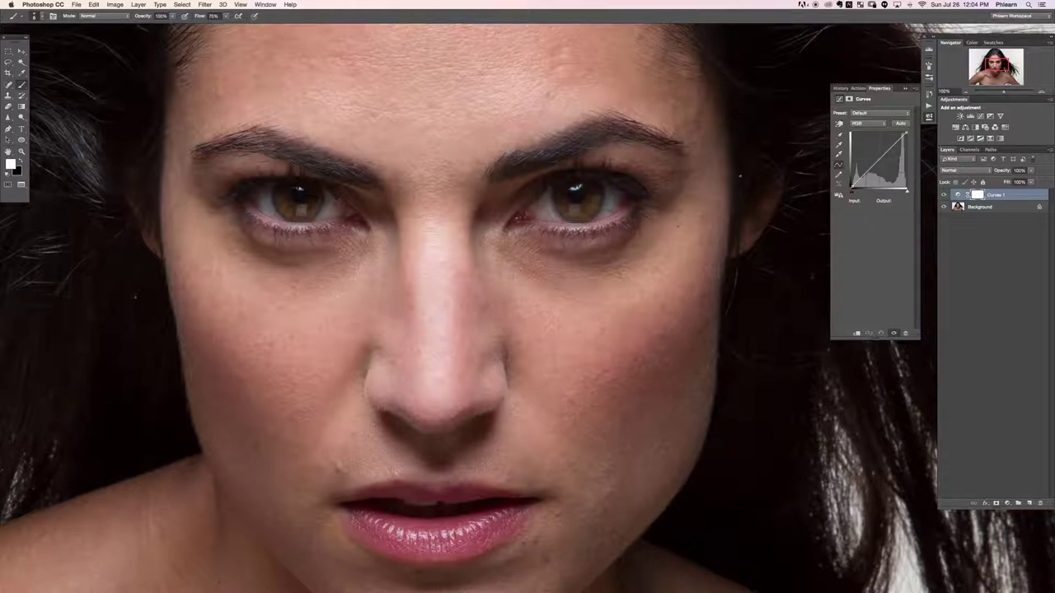
drag(875, 164, 877, 145)
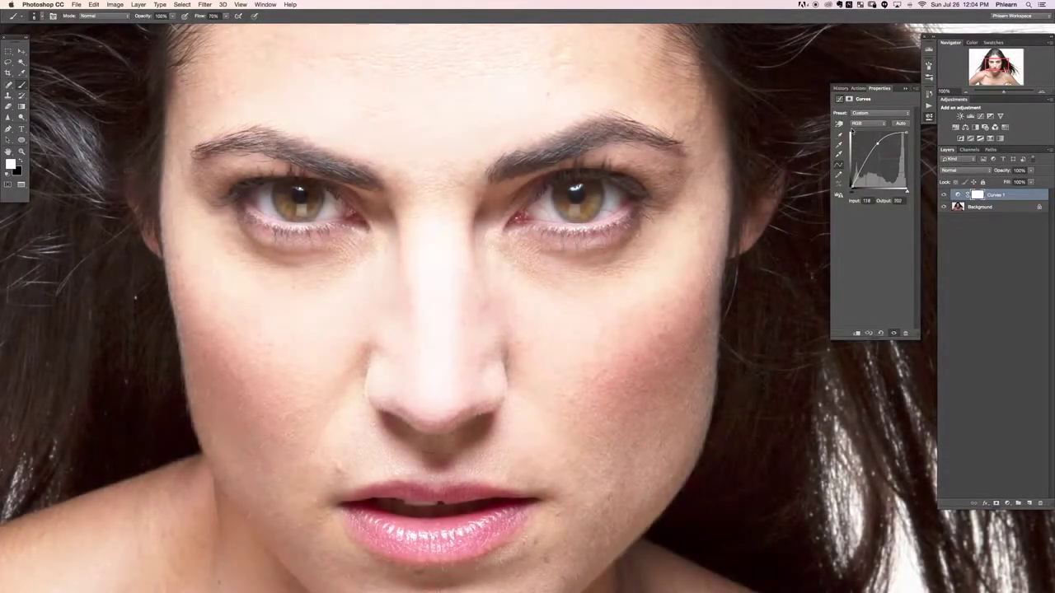
key(super+i)
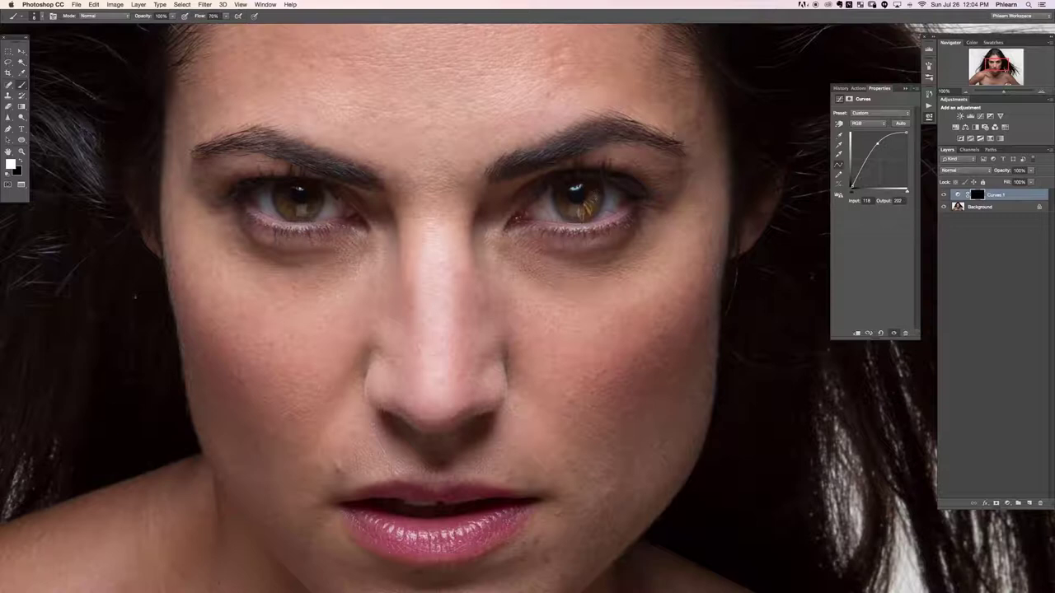
Paint white on the Curves mask over both irises with a small brush, undoing the overly broad stroke
click(567, 206)
drag(594, 206, 598, 195)
drag(311, 208, 284, 206)
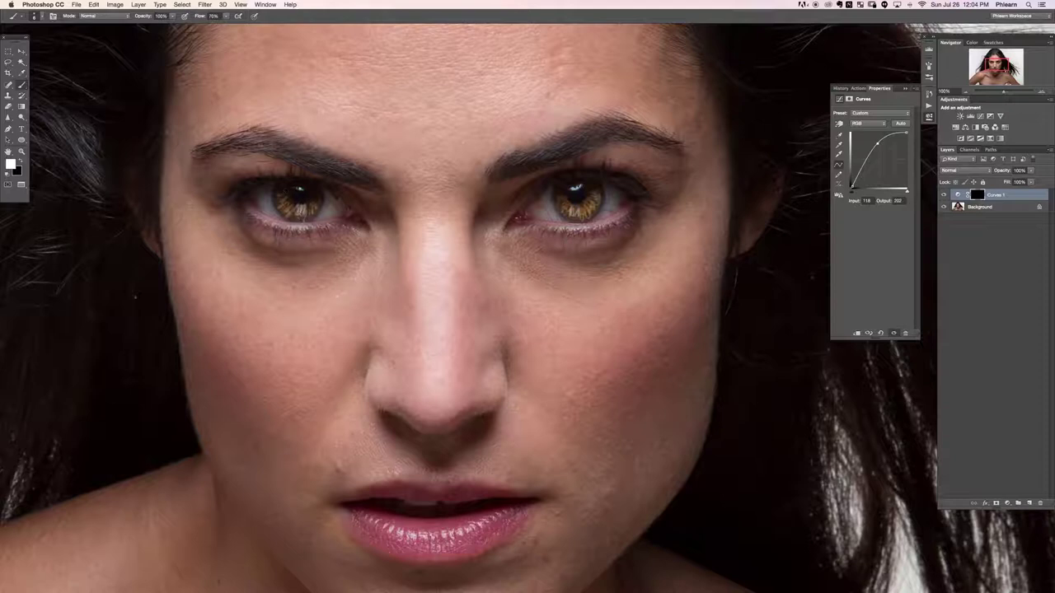
mouse_move(575, 210)
mouse_down()
mouse_move(552, 183)
mouse_move(579, 211)
mouse_move(598, 194)
mouse_move(589, 211)
mouse_move(559, 196)
mouse_up()
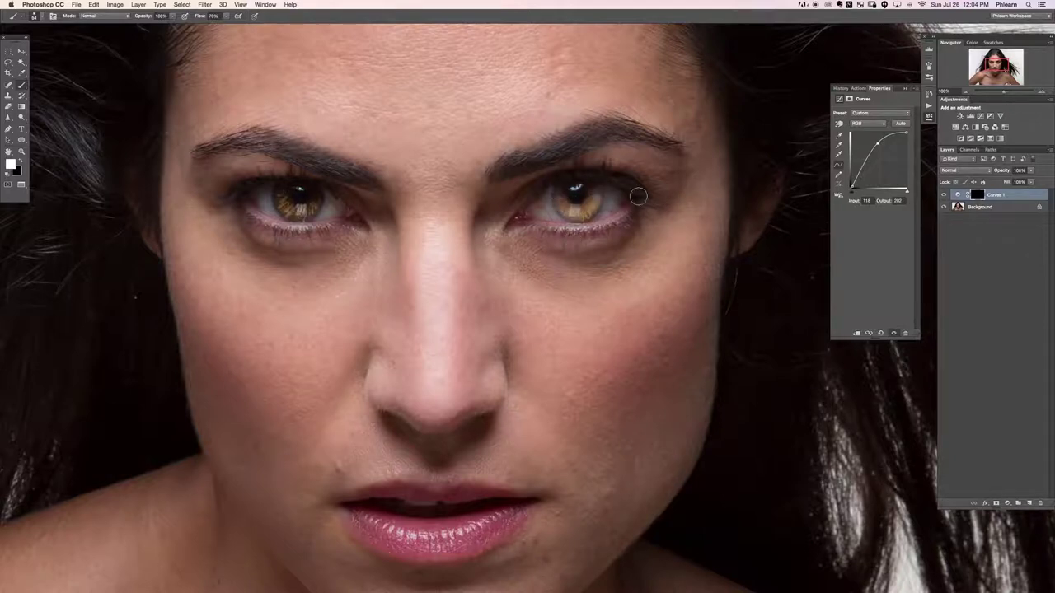
key(super+z)
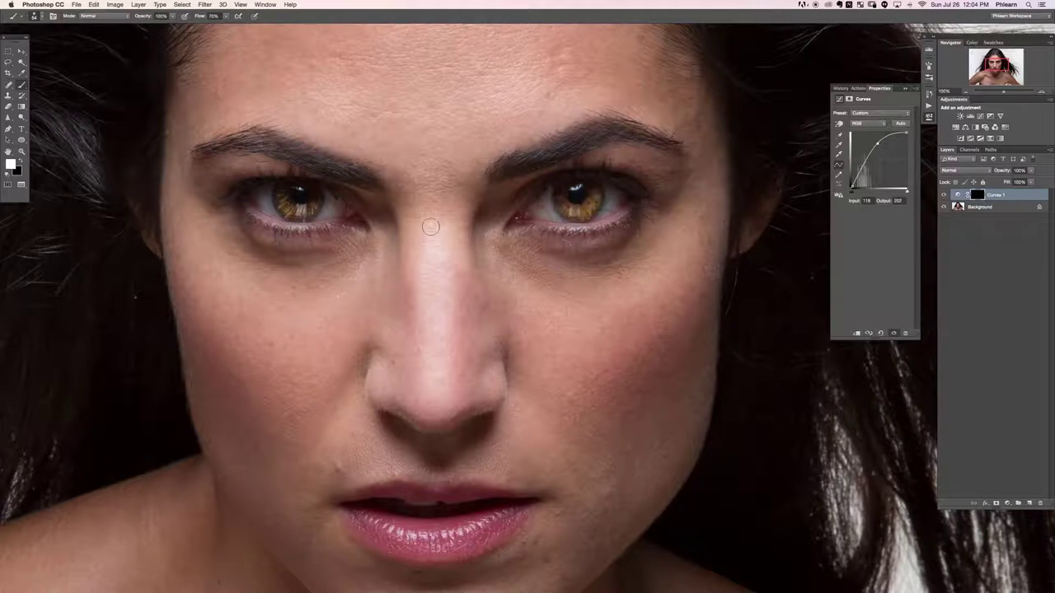
drag(284, 208, 279, 205)
key([)
Apply a Gaussian Blur with a 3.3-pixel radius to the Curves layer's mask
key(super+alt+f)
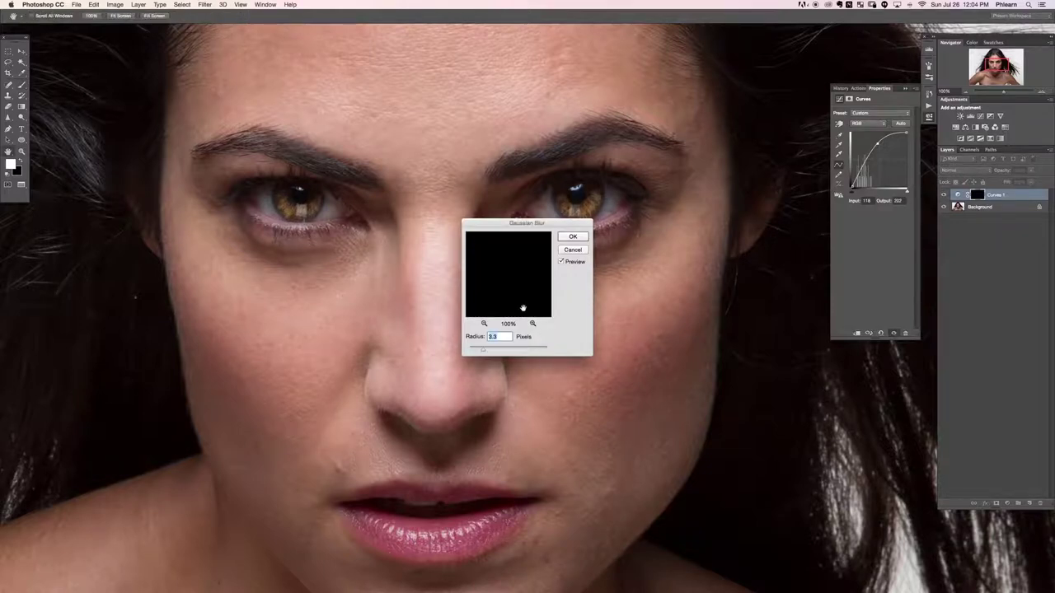
key(Return)
key(b)
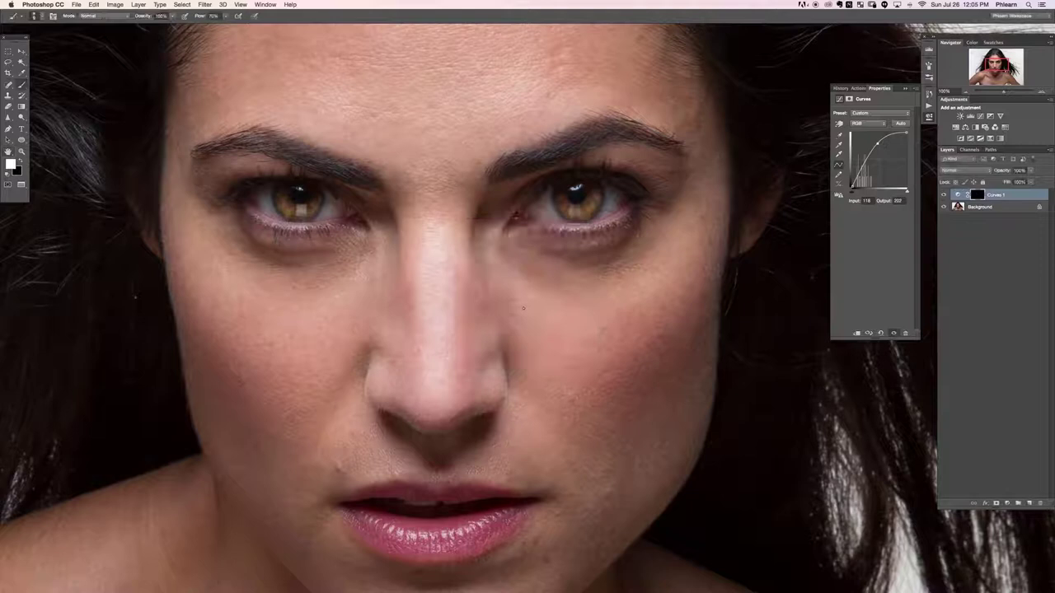
Compare the irises with and without the Curves brightening
double_click(954, 196)
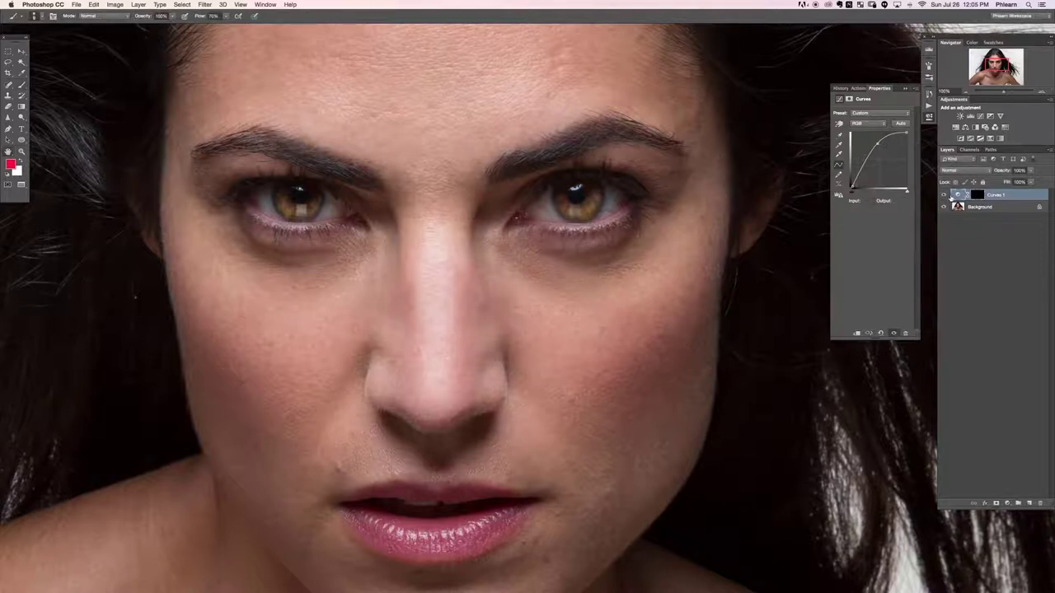
key(Escape)
click(943, 195)
click(943, 196)
click(944, 196)
click(944, 195)
Fine-tune the Curves layer's midtone point for iris brightness, and activate its mask with black as the painting colour
key(super+0)
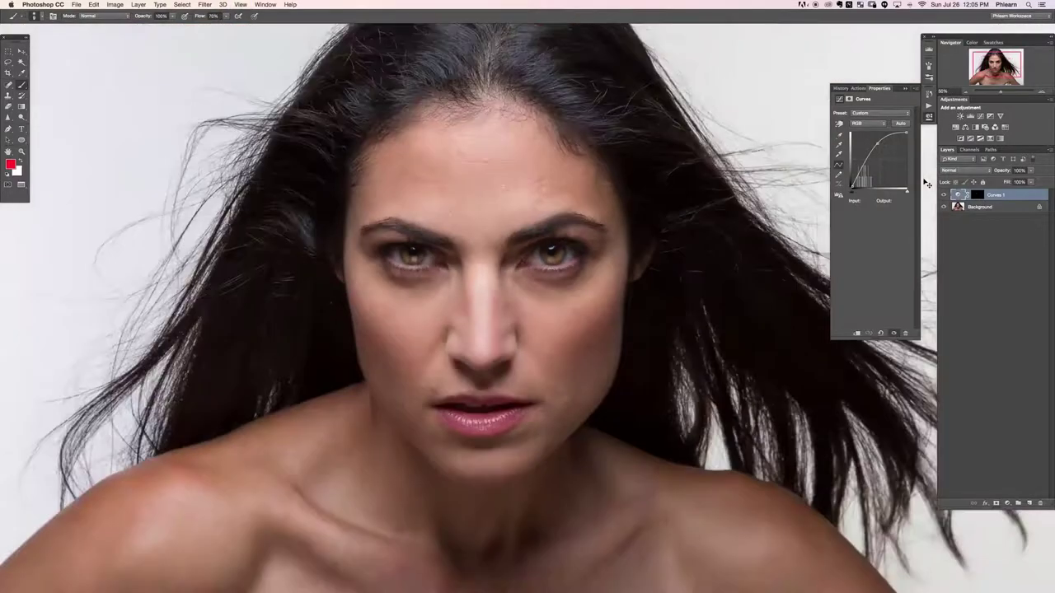
drag(530, 338, 496, 354)
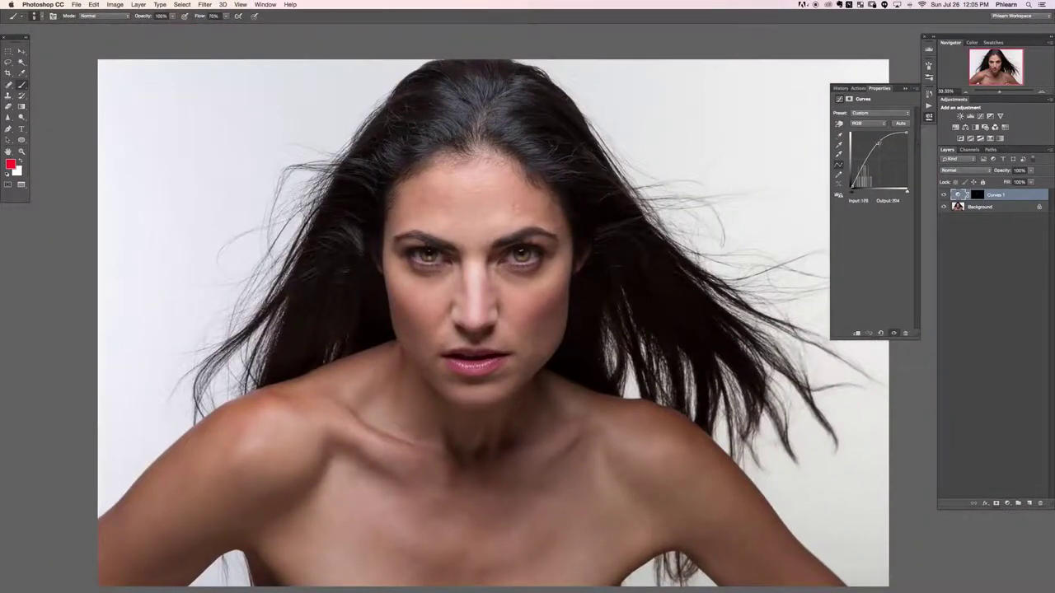
drag(877, 144, 873, 133)
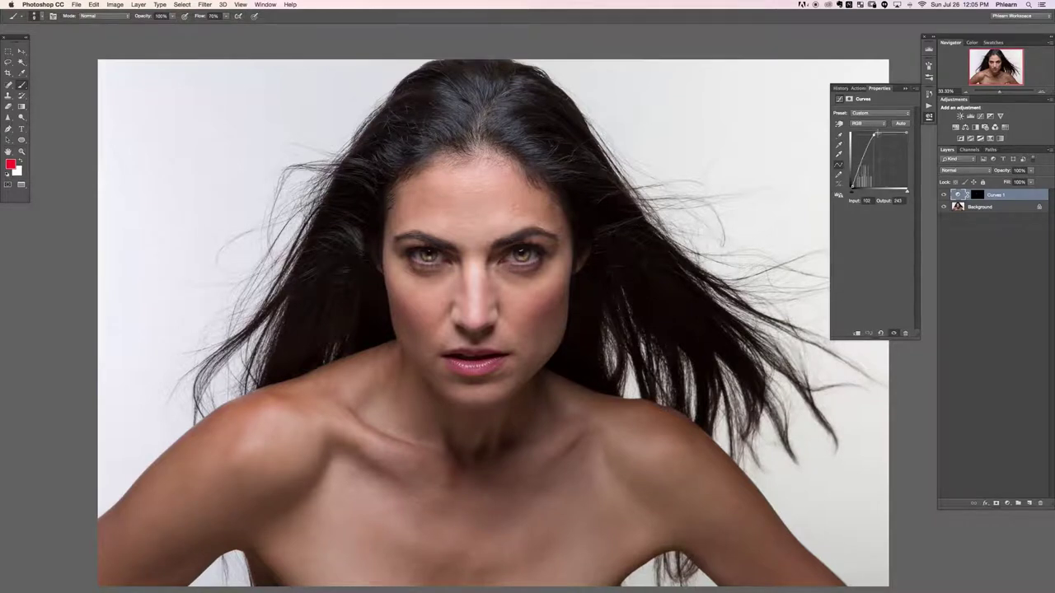
drag(873, 133, 877, 141)
click(977, 195)
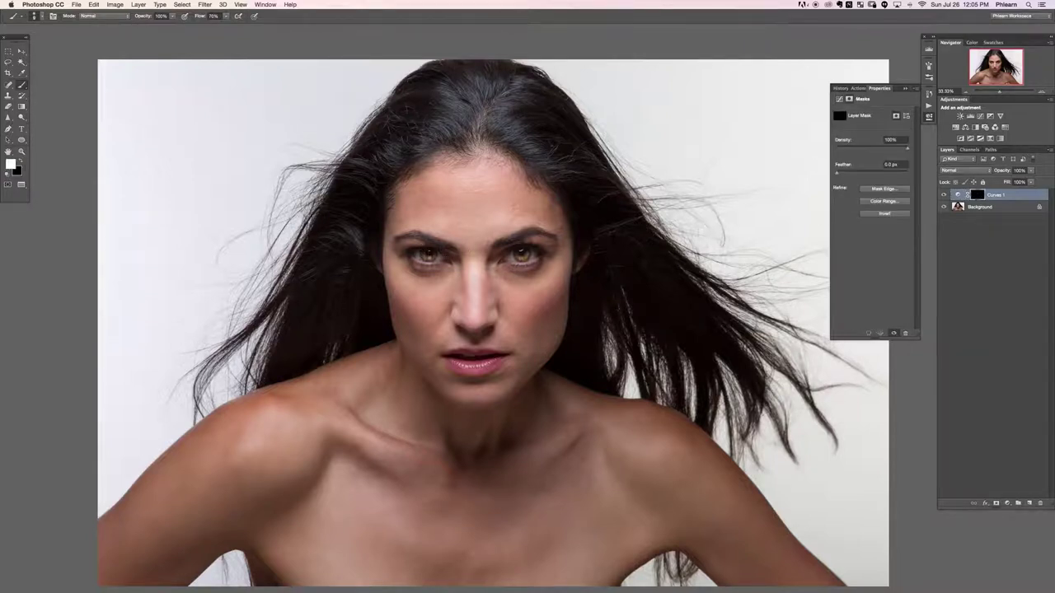
key(x)
Create a new layer and paint small red streaks over both irises
key(super+equal)
key(super+equal)
key(super+equal)
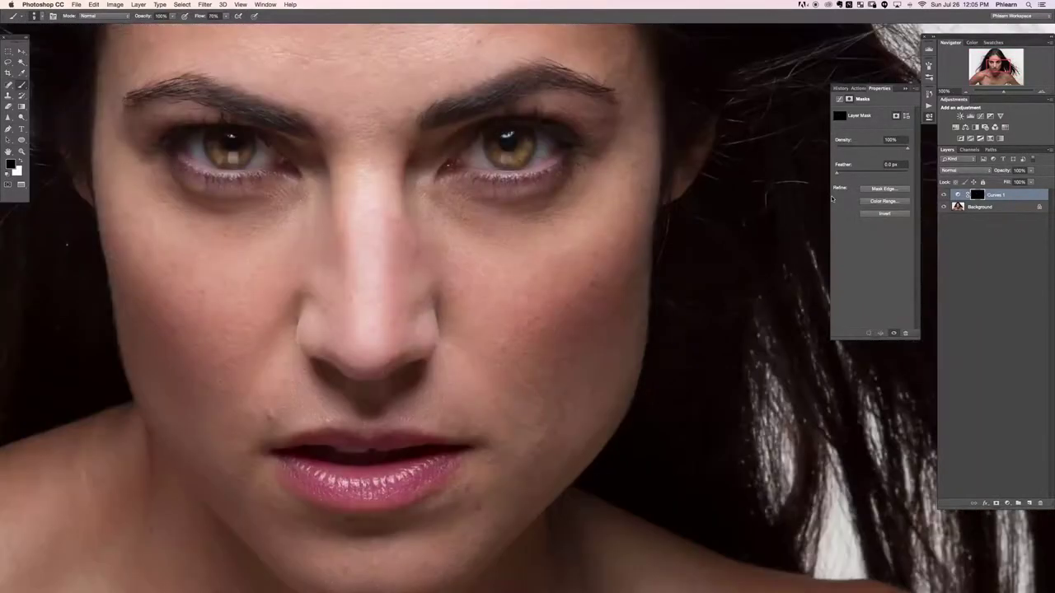
key(super+equal)
drag(407, 257, 533, 527)
key(super+alt+shift+n)
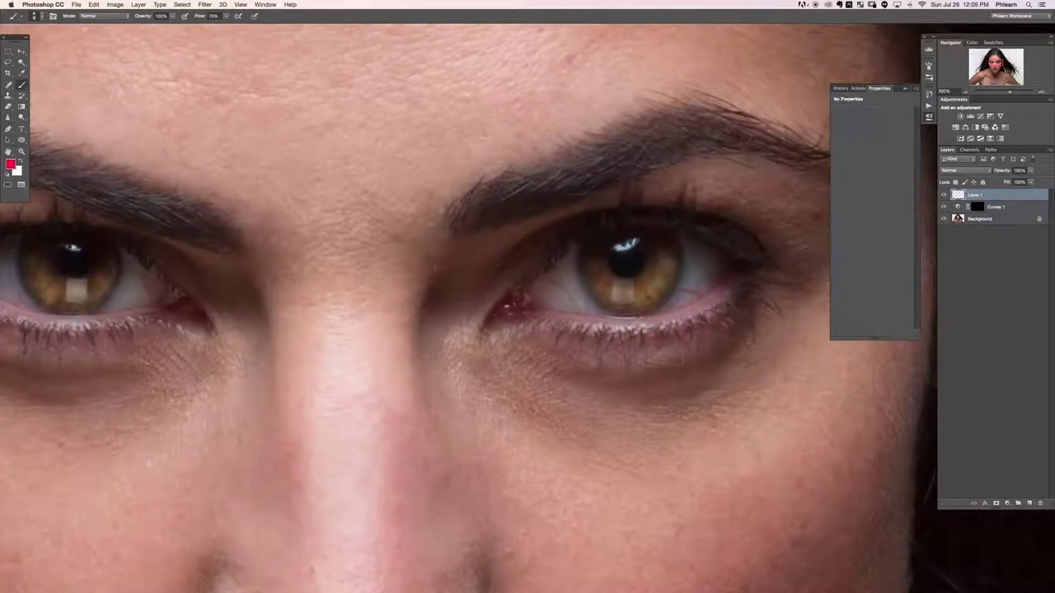
drag(490, 351, 506, 364)
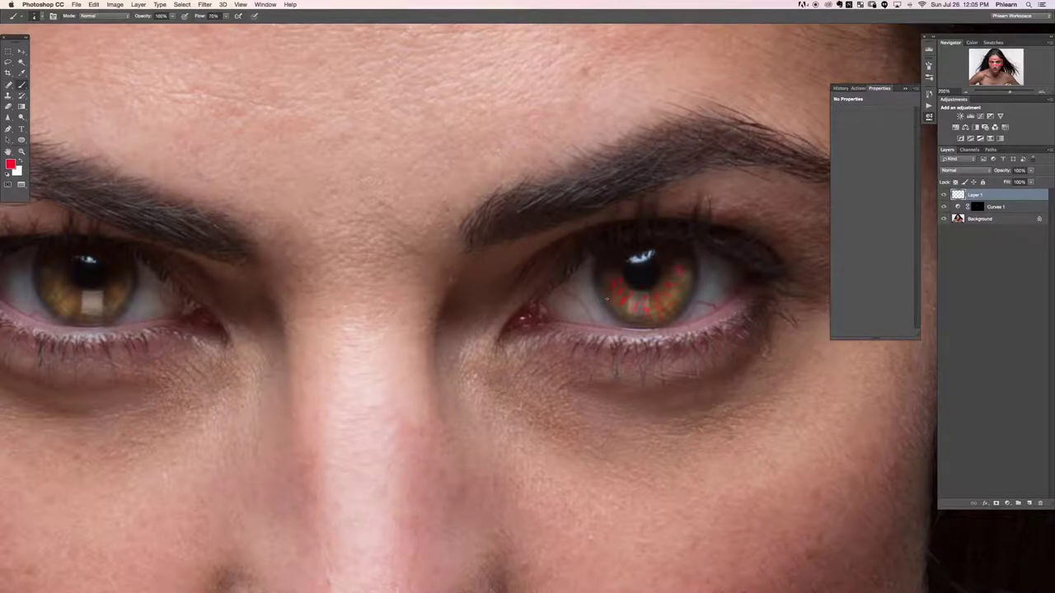
drag(416, 345, 744, 332)
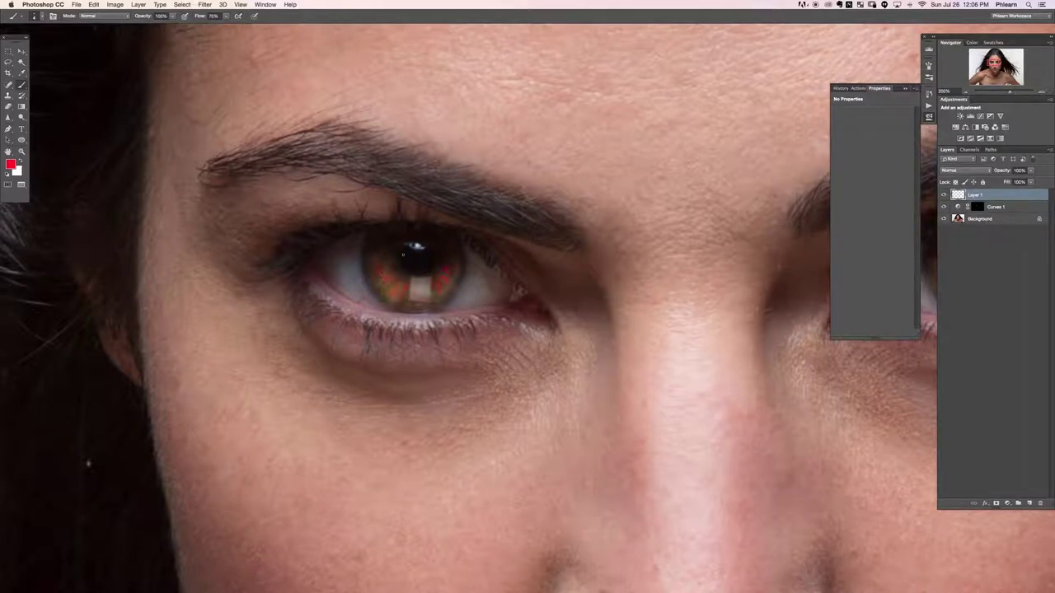
Set the red iris layer's blend mode to Color Dodge
key(super+minus)
key(super+minus)
drag(767, 352, 644, 322)
click(956, 169)
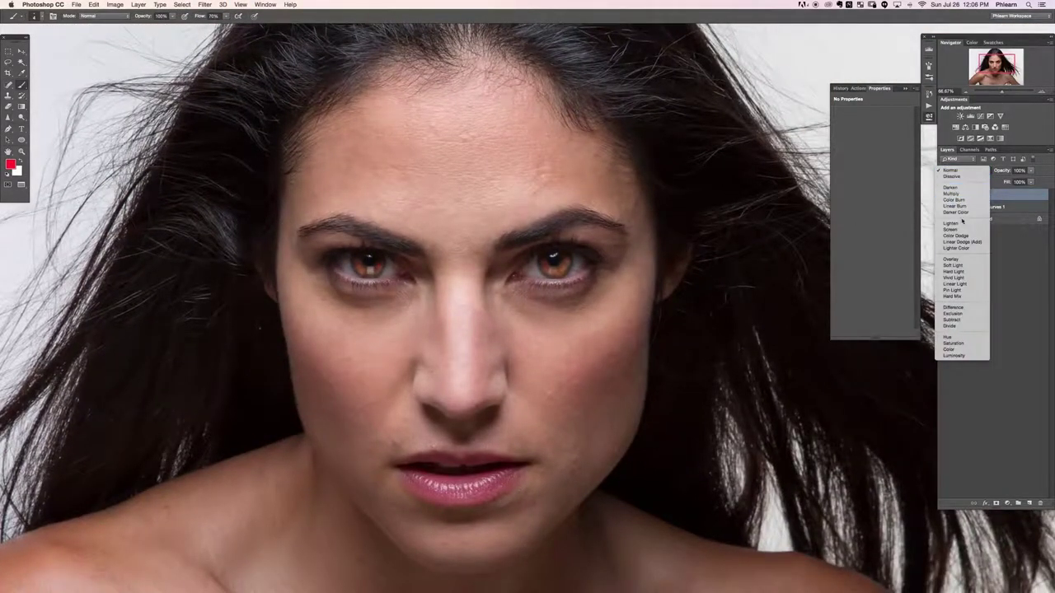
click(970, 236)
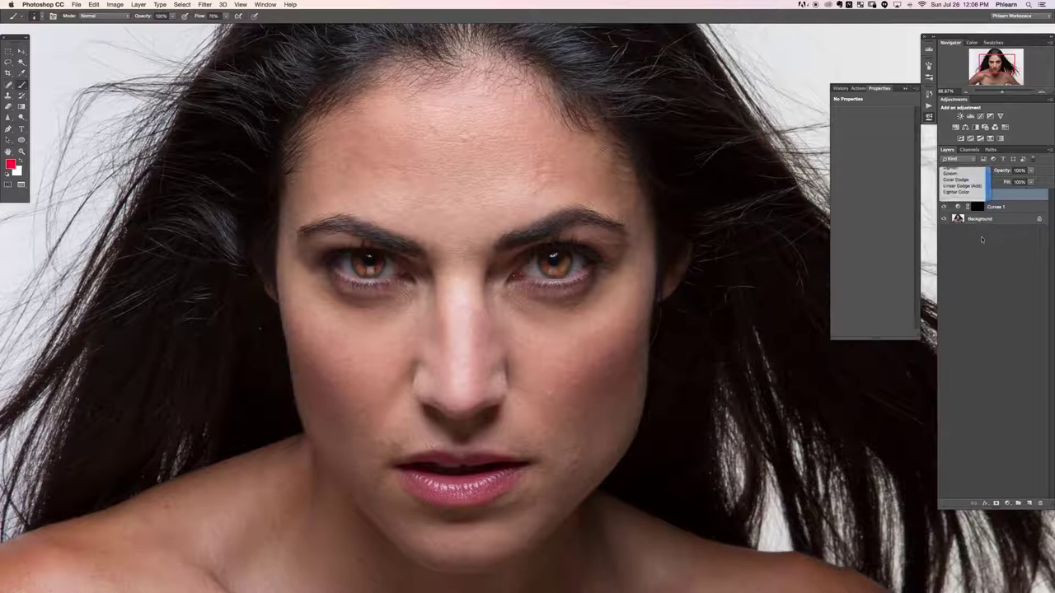
Soften the red iris layer with a low-radius Gaussian Blur, and switch back to the Brush tool
key(super+equal)
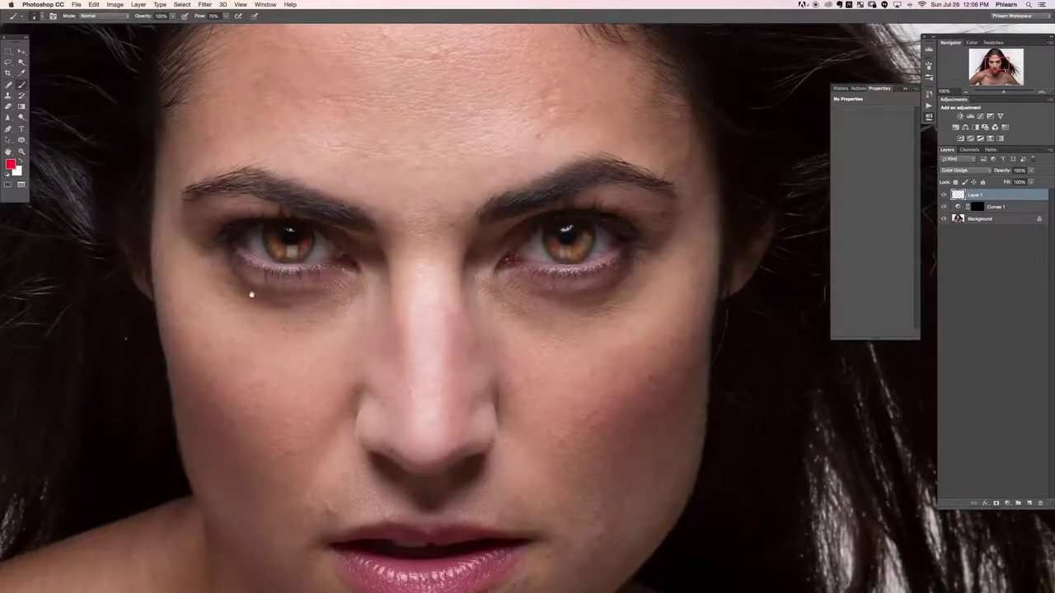
key(super+alt+f)
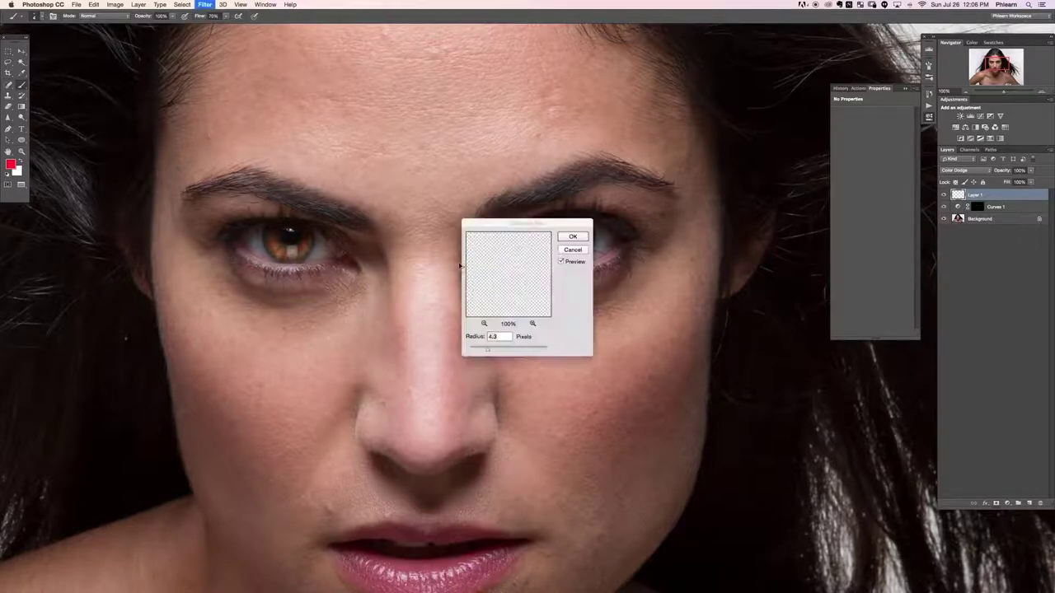
drag(532, 227, 659, 325)
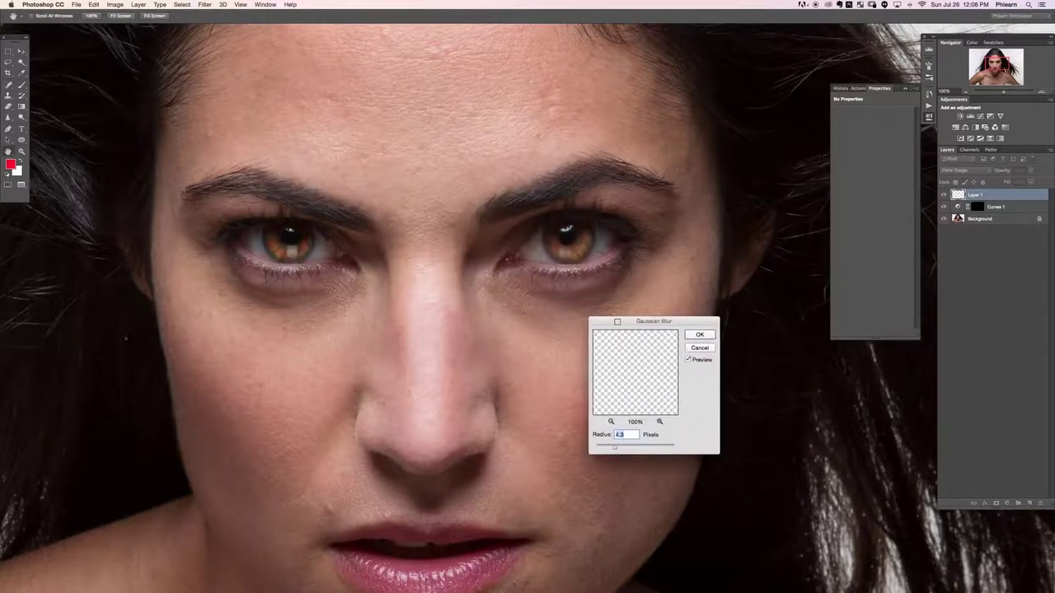
key(shift+Down)
key(shift+Down)
key(shift+Down)
key(shift+Down)
key(Up)
key(Up)
key(Up)
key(Return)
key(b)
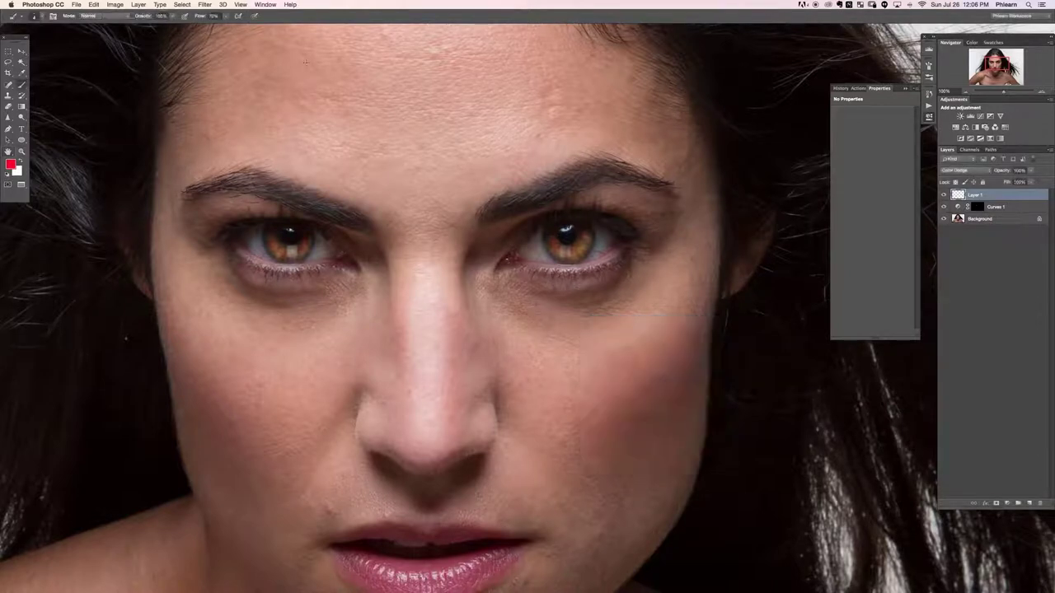
drag(344, 382, 353, 330)
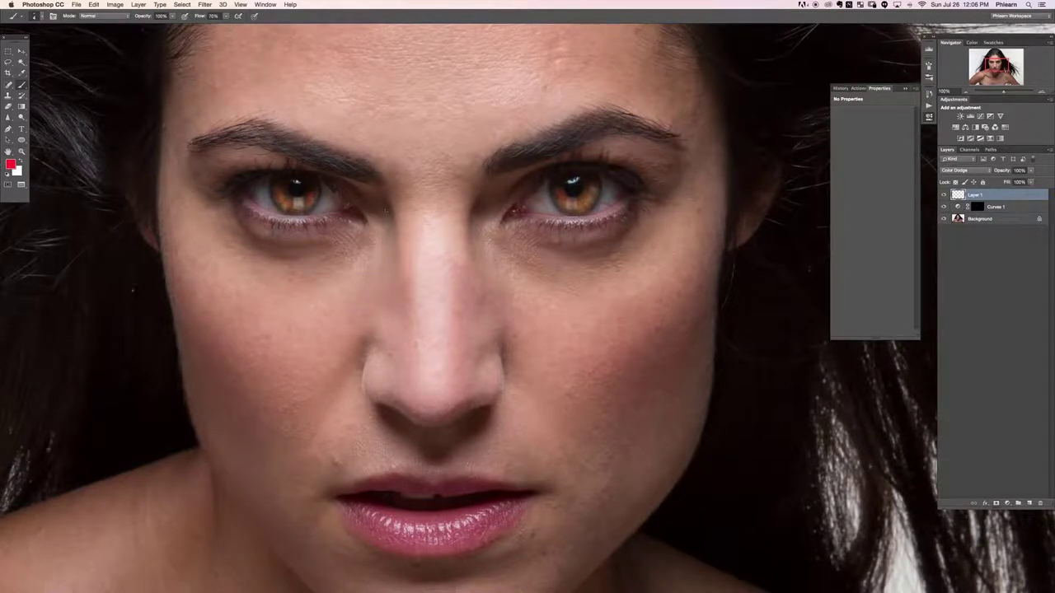
click(944, 196)
key(super+u)
drag(738, 211, 686, 221)
key(Escape)
Recolour the iris layer with Hue/Saturation, using hue +52, lightness -24 and a reduced saturation
click(115, 5)
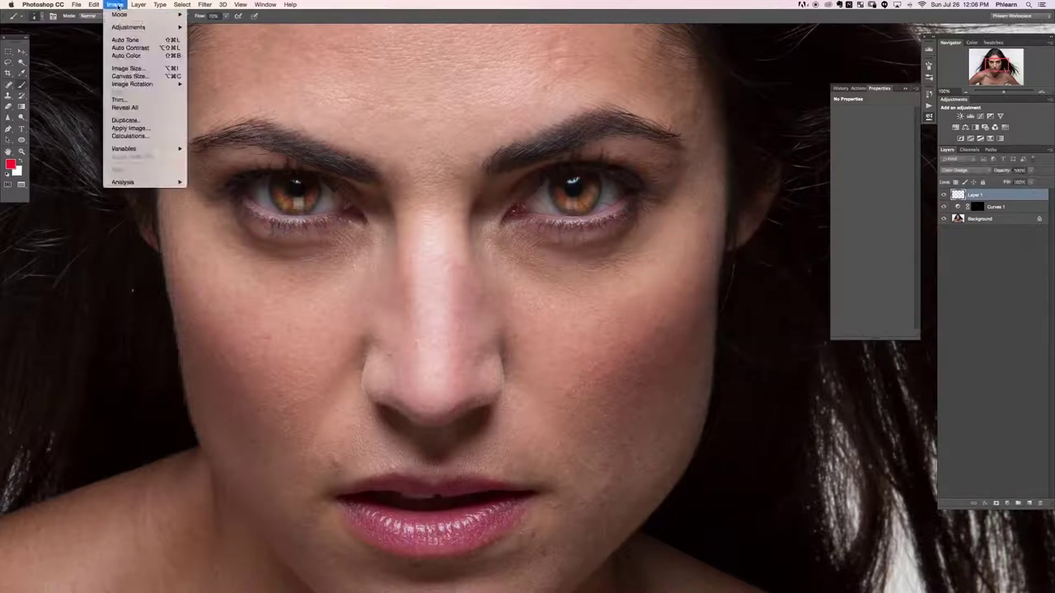
mouse_move(130, 28)
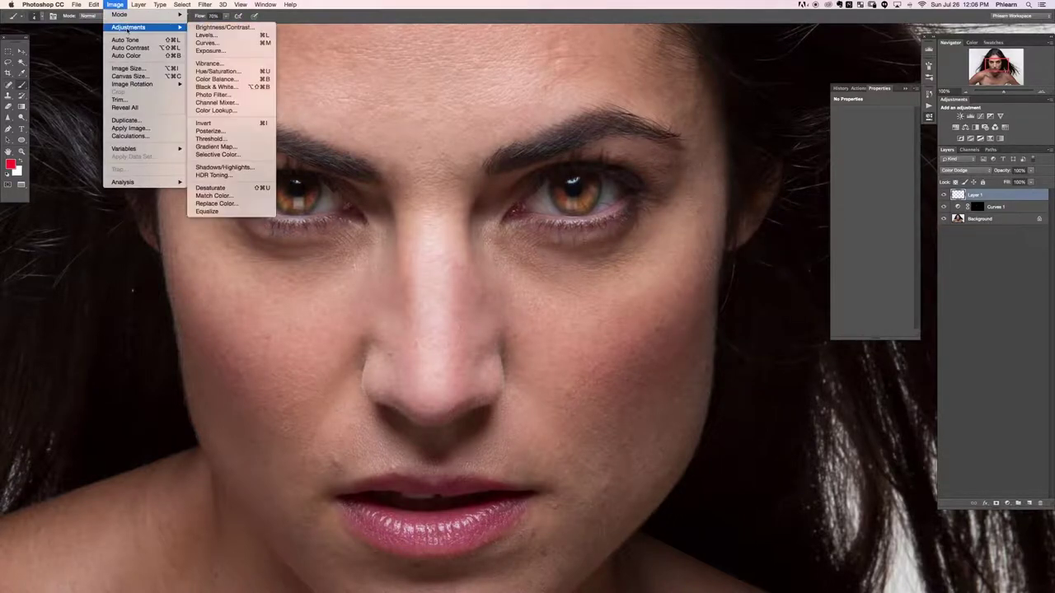
click(255, 72)
drag(699, 214, 534, 267)
drag(554, 325, 545, 371)
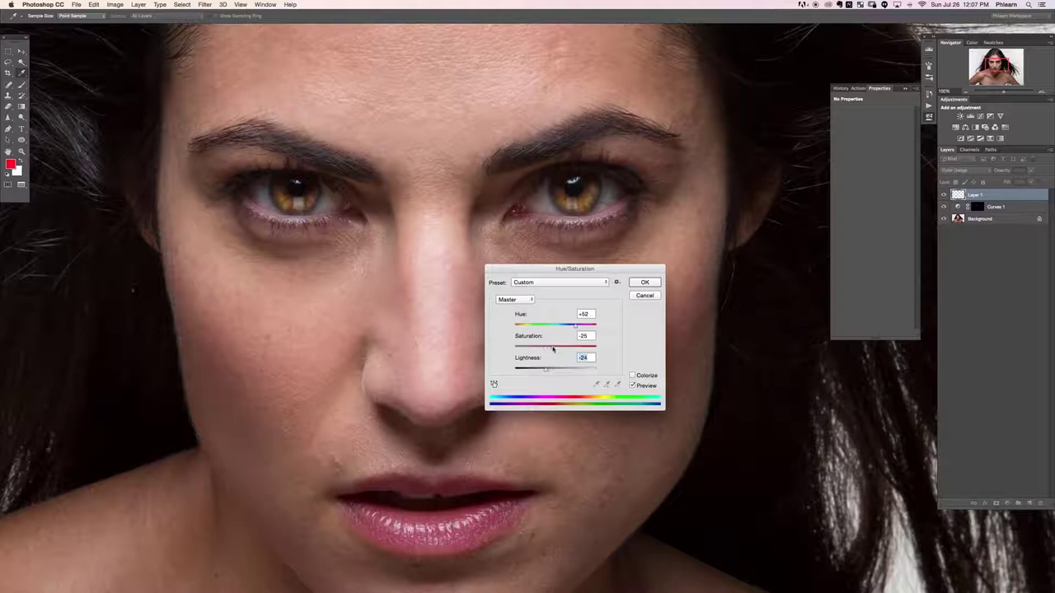
click(552, 347)
key(Return)
Compare the eyes with and without the recoloured iris layer, and lower its opacity to 71%
click(945, 196)
click(944, 195)
click(944, 195)
click(1002, 171)
text(71)
key(Return)
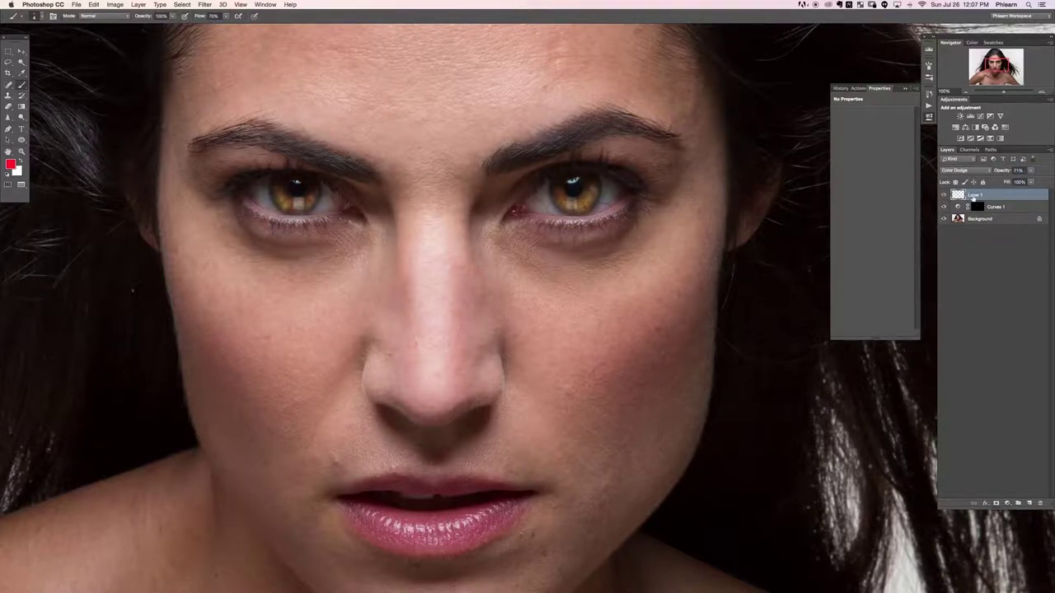
Examine the iris colour effect at portrait scale by comparing the image with and without the Color Dodge layer
key(super+minus)
key(super+minus)
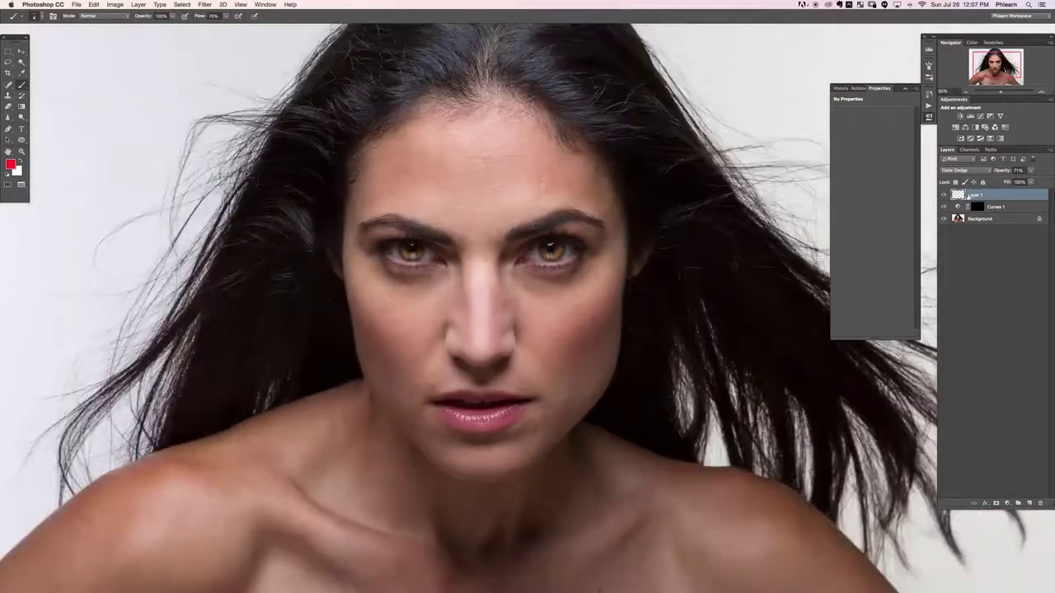
click(943, 194)
click(944, 195)
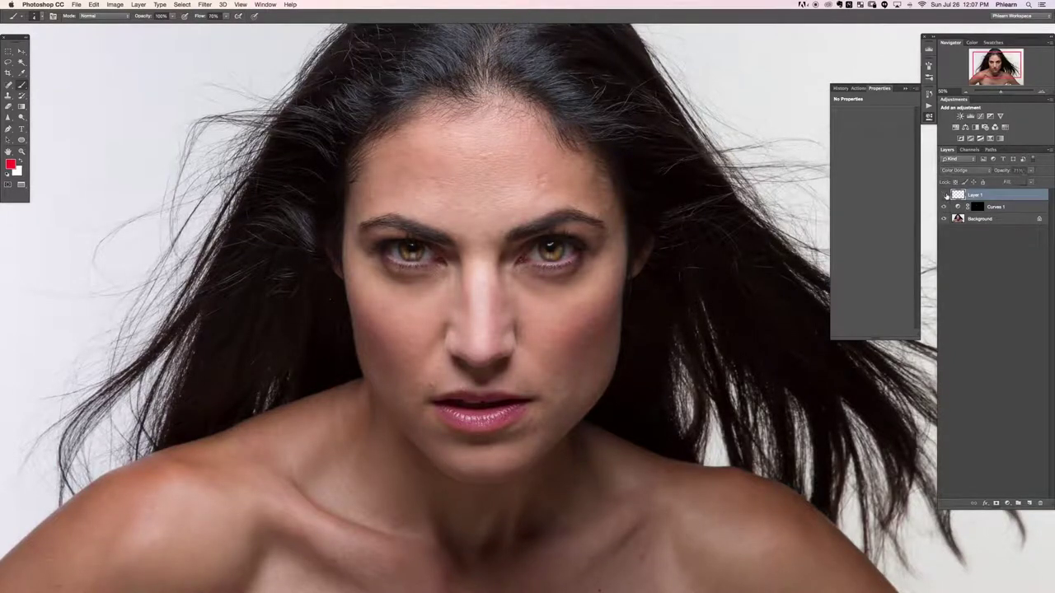
drag(540, 419, 494, 352)
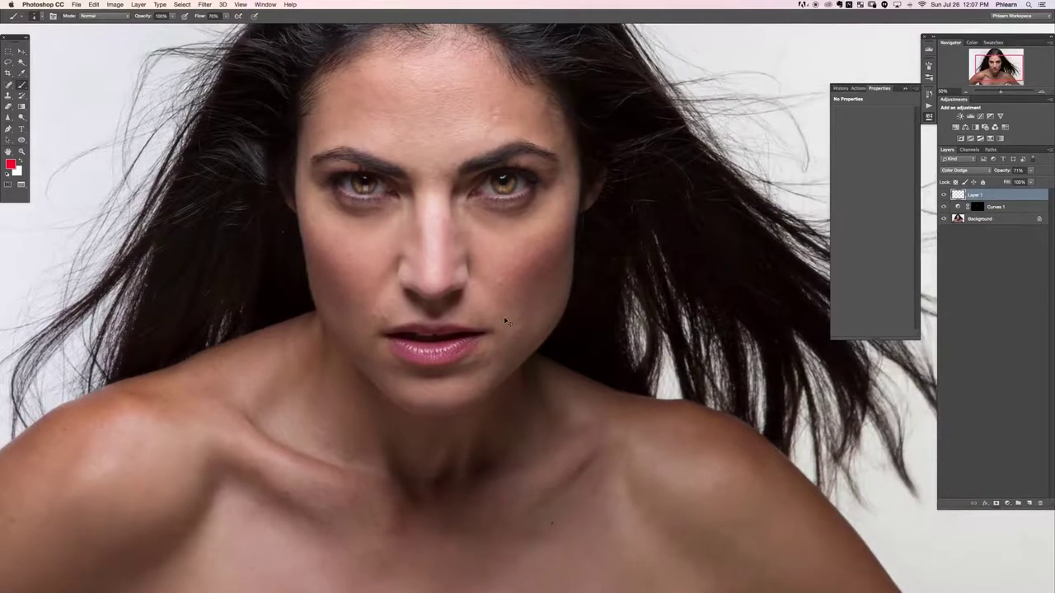
key(super+minus)
key(super+minus)
key(super+equal)
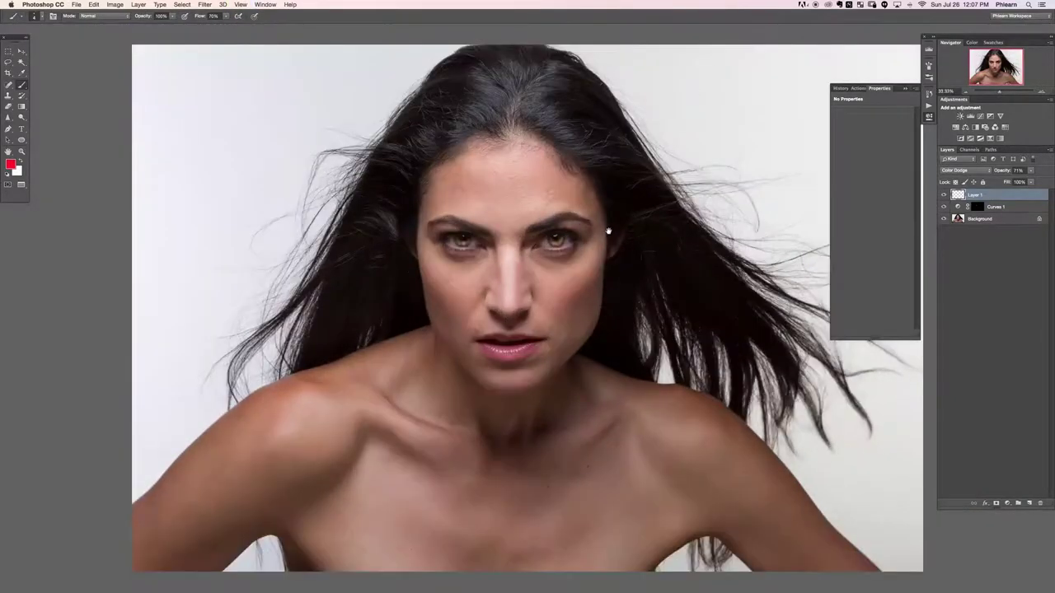
Compare the portrait with and without the Curves layer, and lower its midtone point slightly to soften the iris brightening
drag(608, 231, 565, 222)
click(943, 206)
click(943, 207)
click(1007, 206)
drag(878, 142, 879, 146)
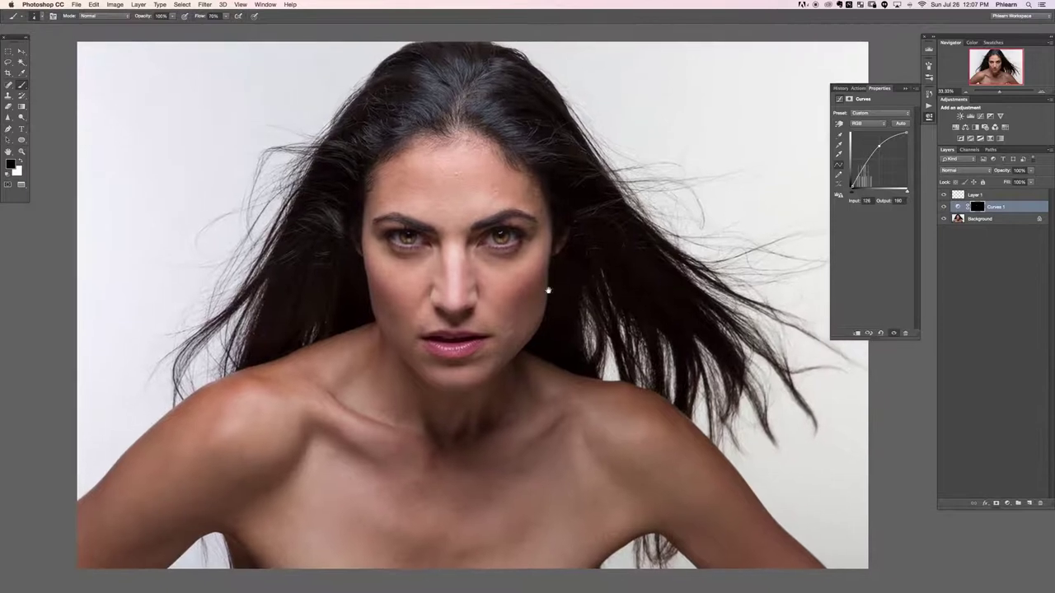
Mark the blood vessels in both eye whites with thin red lines on a temporary layer, and remove that layer
click(998, 196)
key(super+plus)
key(super+plus)
key(super+plus)
key(super+plus)
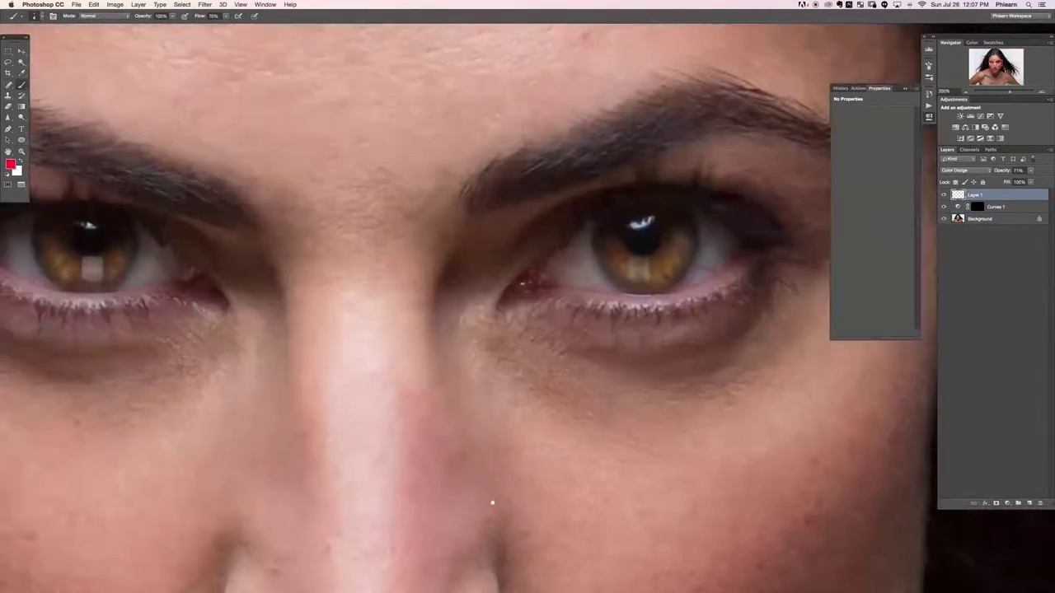
scroll(489, 502, left, 3)
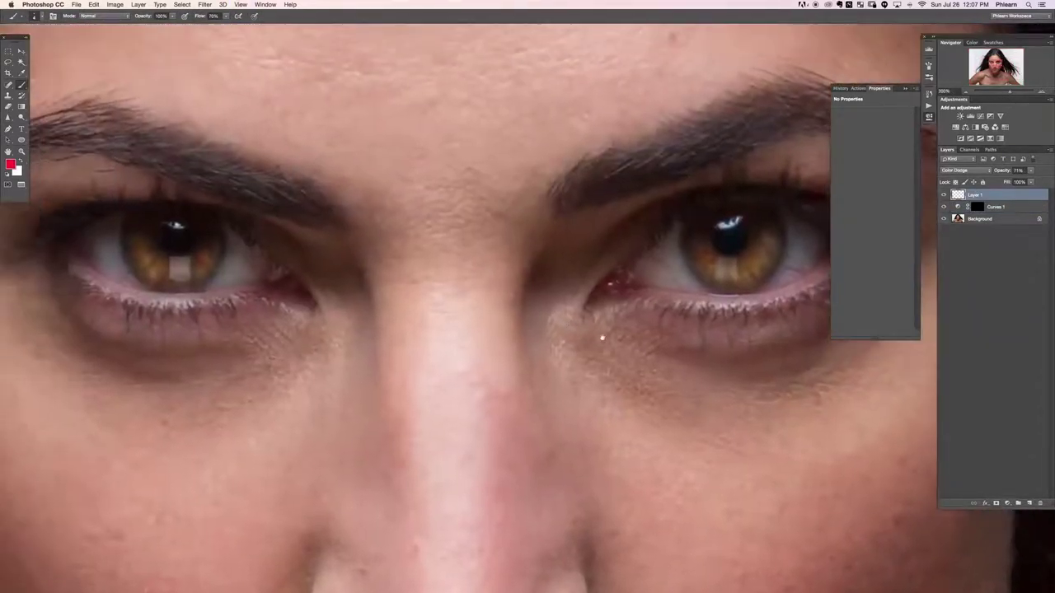
key(super+alt+shift+n)
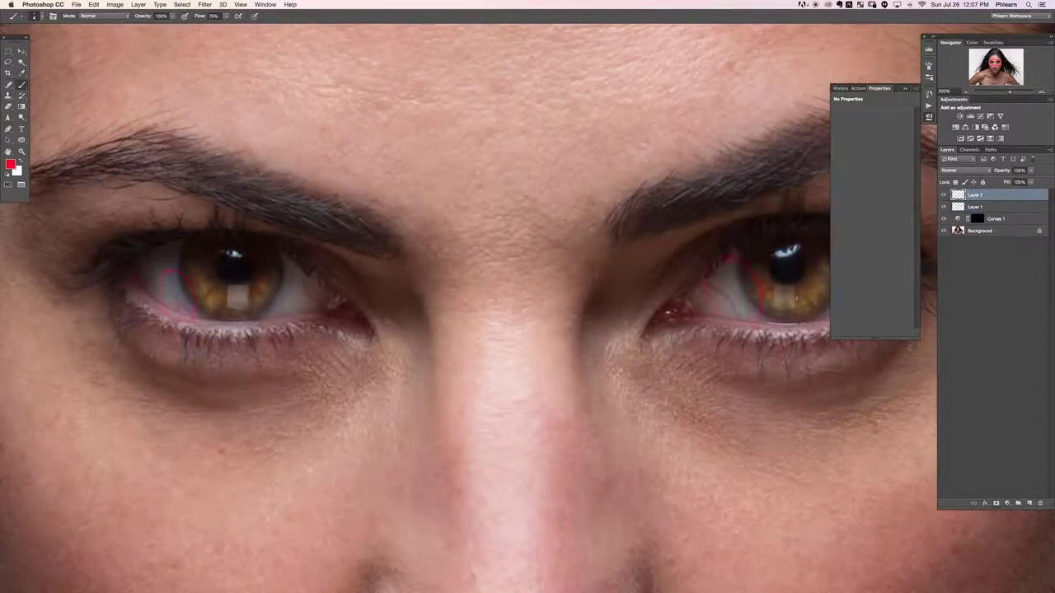
drag(742, 305, 376, 342)
drag(213, 454, 565, 412)
key(super+e)
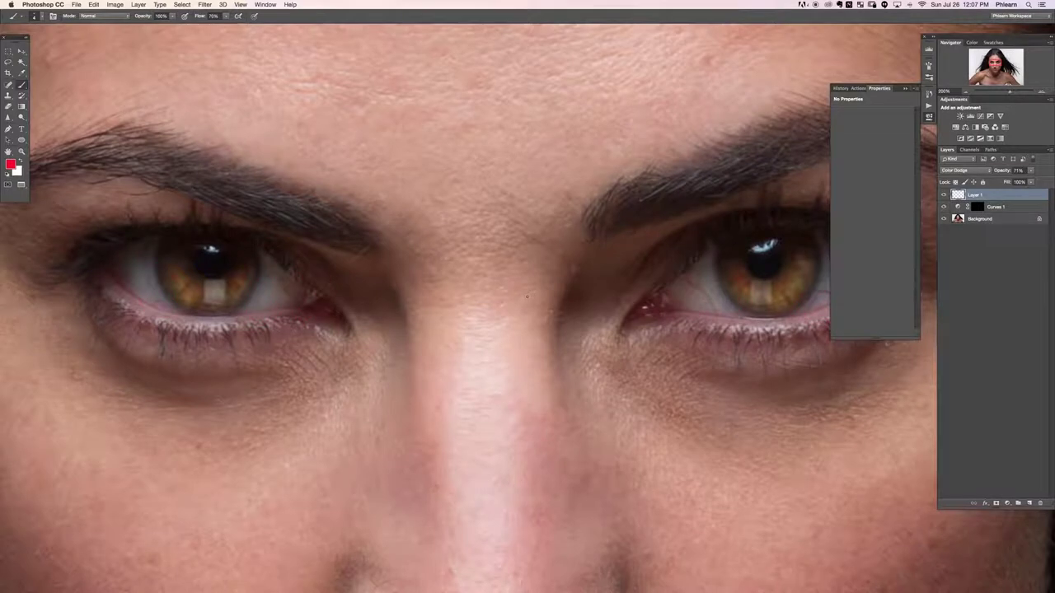
Create a new layer above the Color Dodge layer, and choose the Spot Healing Brush in Normal mode
key(super+shift+alt+n)
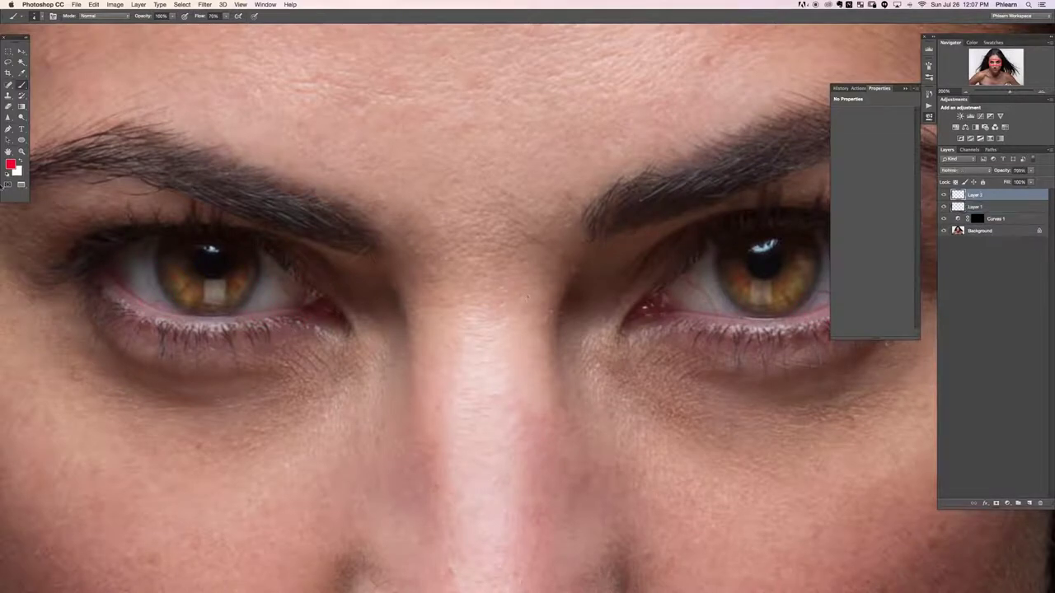
click(8, 94)
click(8, 85)
click(8, 84)
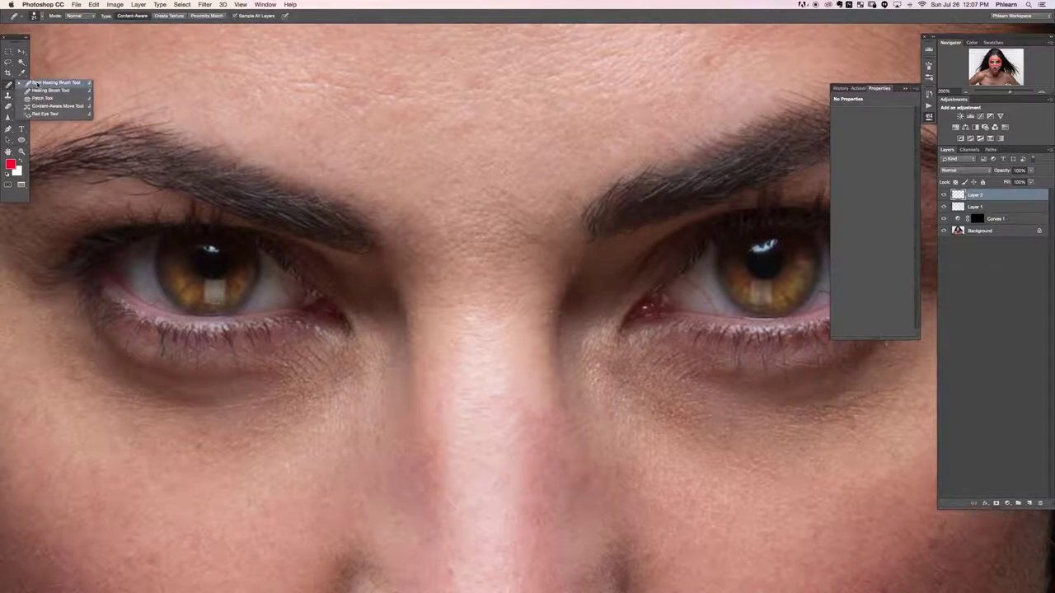
click(36, 83)
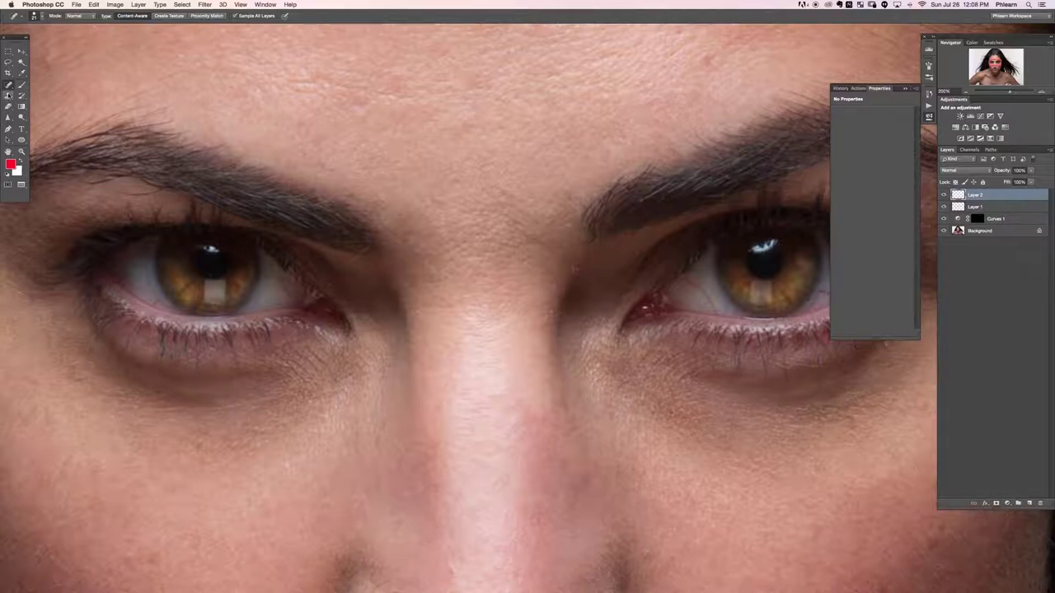
click(91, 16)
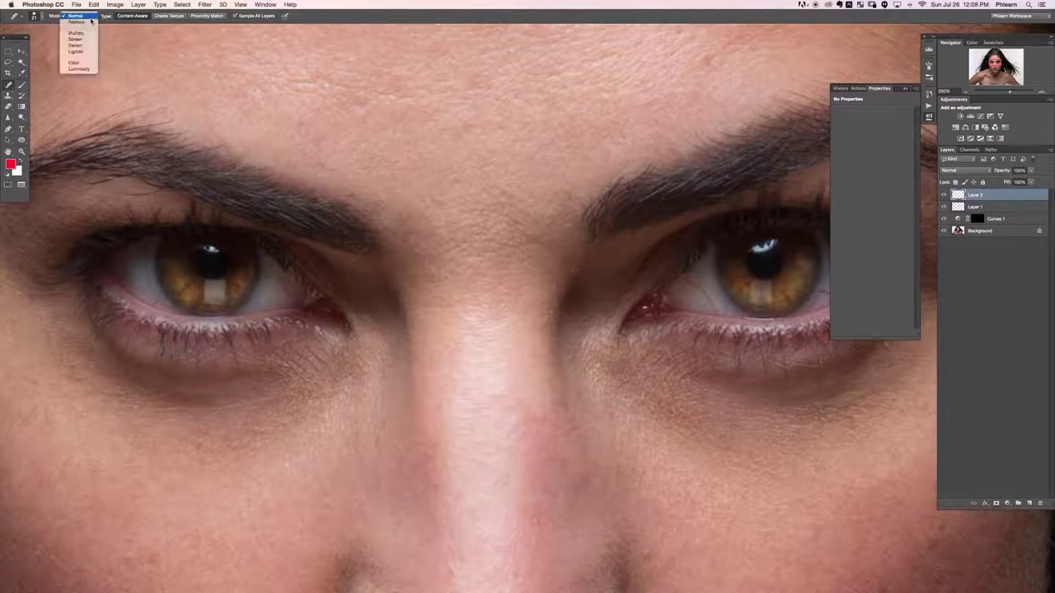
click(94, 19)
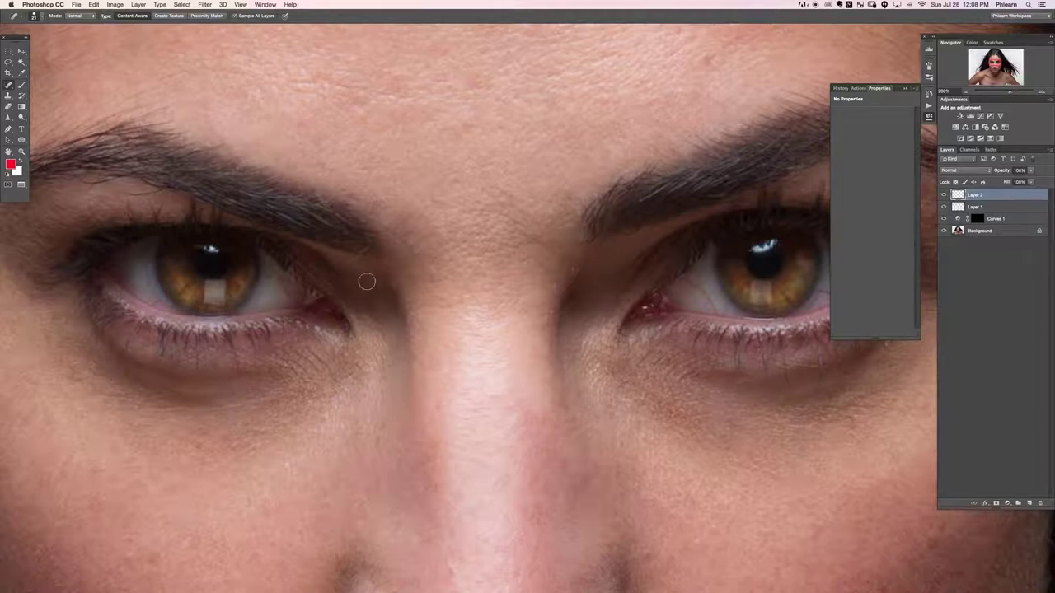
Heal the blood vessels in the white of the image's left eye and blemishes in the skin beneath it
scroll(212, 365, left, 5)
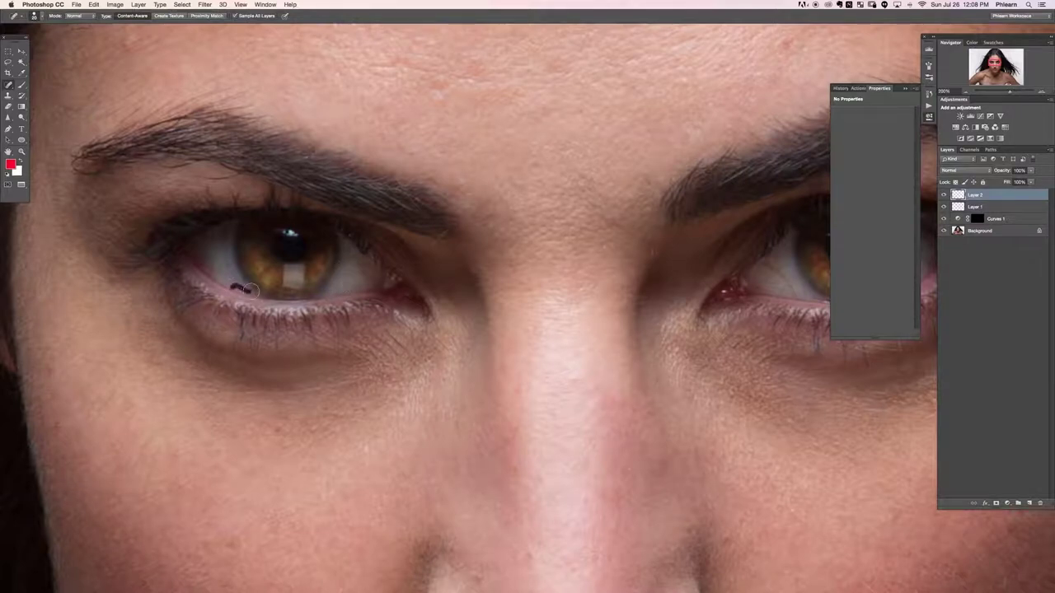
mouse_move(242, 281)
mouse_down()
mouse_move(224, 257)
mouse_move(250, 285)
mouse_move(239, 277)
mouse_up()
drag(423, 244, 438, 242)
drag(195, 175, 235, 175)
scroll(493, 299, down, 3)
mouse_move(355, 320)
mouse_down()
mouse_move(244, 330)
mouse_move(234, 349)
mouse_move(231, 316)
mouse_move(253, 309)
mouse_up()
mouse_move(386, 286)
mouse_down()
mouse_move(421, 290)
mouse_move(411, 278)
mouse_move(434, 292)
mouse_move(407, 281)
mouse_move(416, 278)
mouse_move(388, 289)
mouse_up()
mouse_move(399, 292)
mouse_down()
mouse_move(386, 302)
mouse_move(404, 316)
mouse_move(382, 299)
mouse_up()
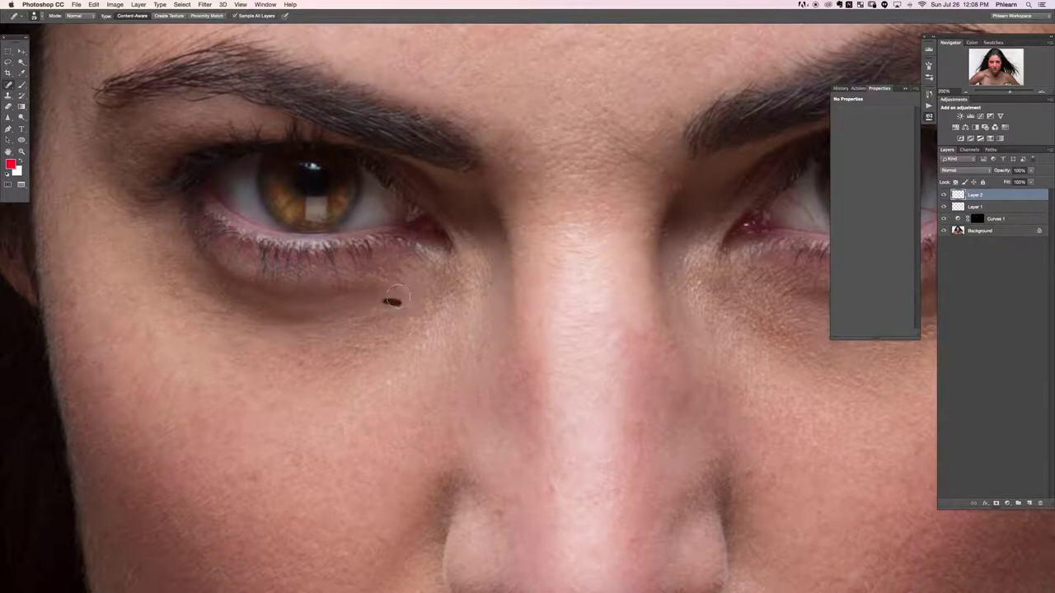
Heal the blood vessels in the white of the image's right eye with the Spot Healing Brush
key(e)
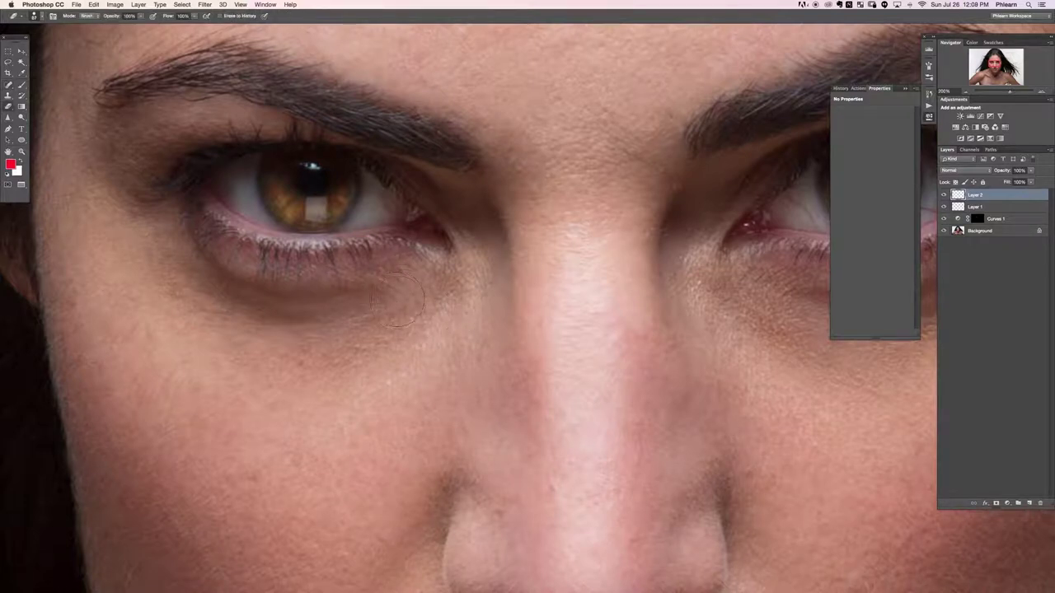
drag(630, 357, 197, 402)
key(j)
mouse_move(493, 255)
mouse_down()
mouse_move(505, 253)
mouse_move(474, 275)
mouse_move(509, 247)
mouse_up()
click(504, 255)
mouse_move(367, 239)
mouse_down()
mouse_move(390, 274)
mouse_move(384, 259)
mouse_move(387, 268)
mouse_move(356, 250)
mouse_move(362, 235)
mouse_up()
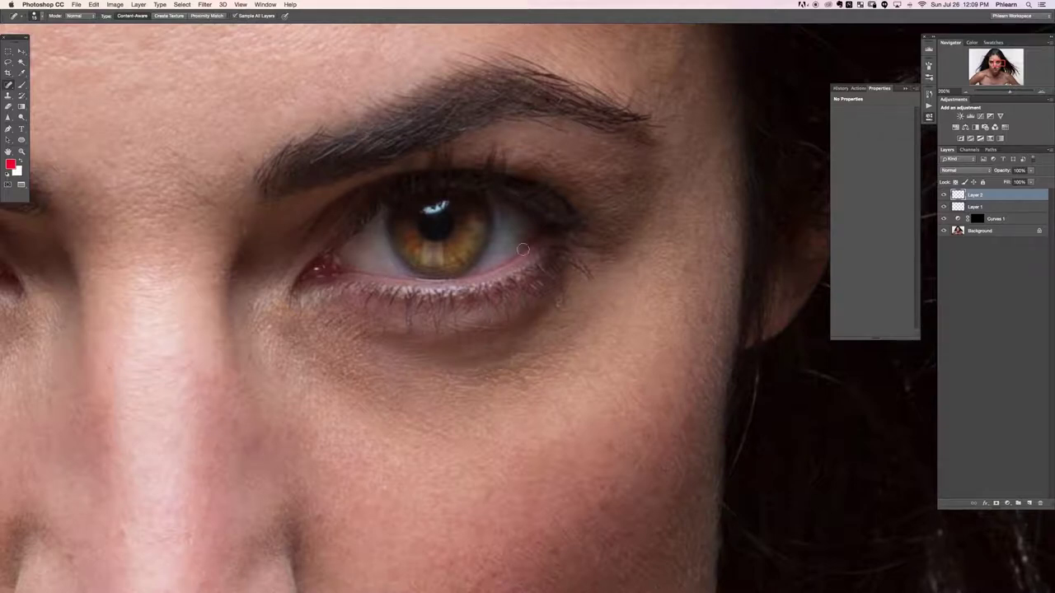
key(super+minus)
key(super+minus)
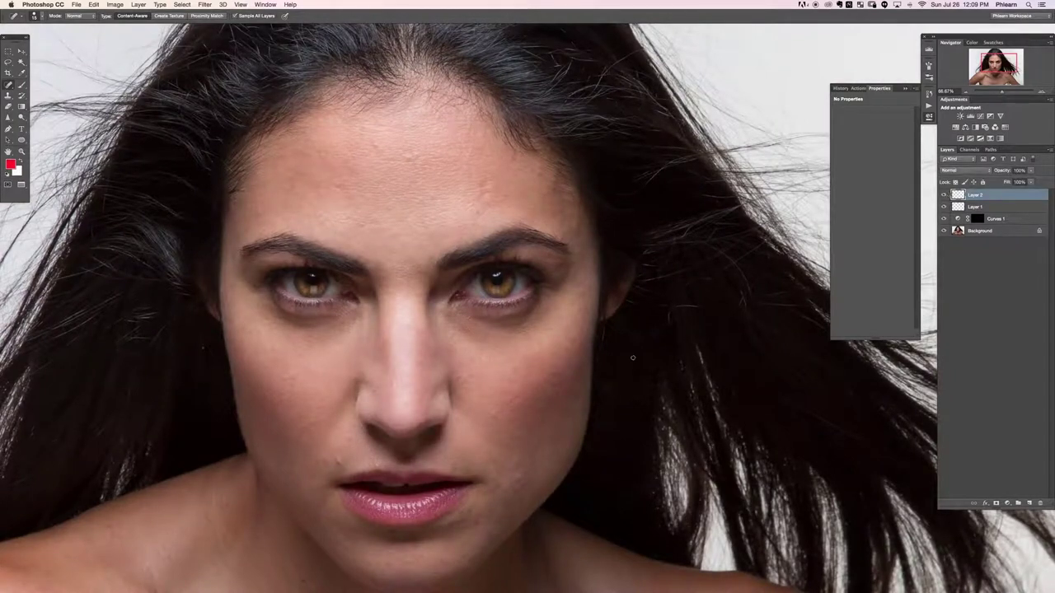
Add a new layer, outline the catchlights in the image's left eye in red, and undo the outlines
key(super+plus)
key(super+plus)
mouse_move(385, 343)
mouse_down()
mouse_move(414, 338)
mouse_move(572, 388)
mouse_up()
key(super+alt+shift+n)
key(b)
drag(137, 314, 205, 317)
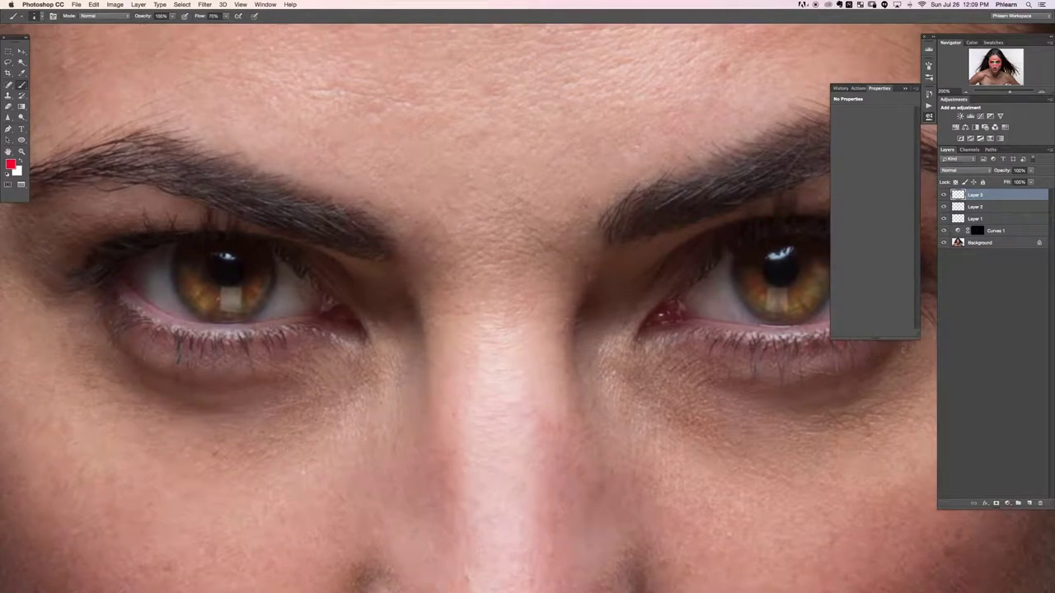
drag(220, 318, 221, 288)
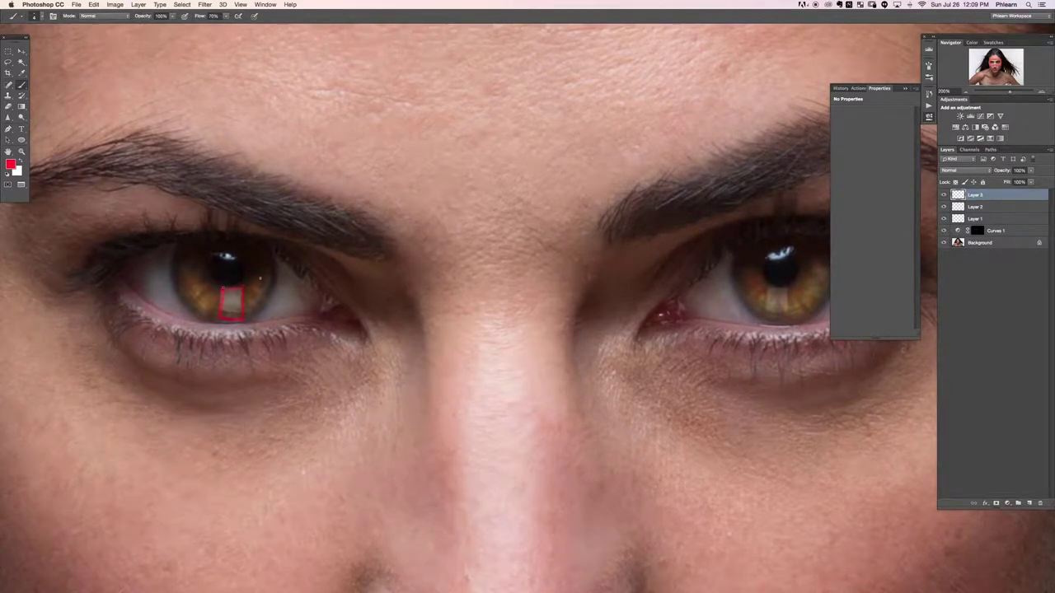
drag(239, 252, 237, 251)
key(super+alt+z)
key(super+alt+z)
Create another layer and paint over the upper and lower catchlights in both eyes with pure white
key(super+alt+shift+n)
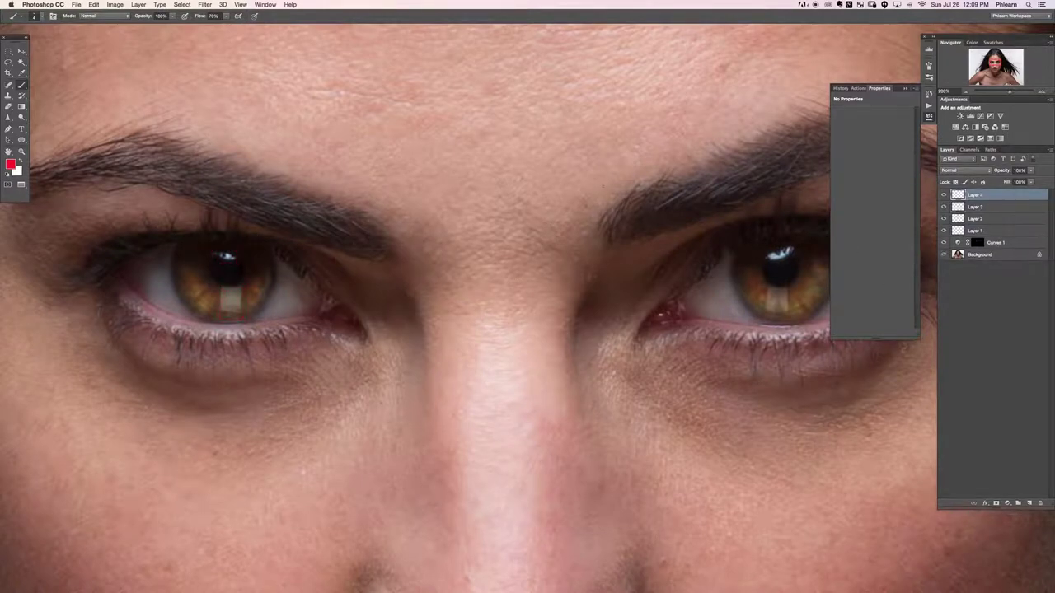
key(d)
key(x)
mouse_move(223, 281)
mouse_down()
mouse_move(235, 301)
mouse_move(222, 304)
mouse_move(238, 294)
mouse_move(227, 311)
mouse_up()
drag(221, 253, 230, 257)
drag(562, 322, 321, 319)
mouse_move(524, 250)
mouse_down()
mouse_move(543, 256)
mouse_move(532, 285)
mouse_move(544, 280)
mouse_move(544, 310)
mouse_move(532, 293)
mouse_move(527, 310)
mouse_up()
Compare the eyes with and without the painted white catchlights
key(super+minus)
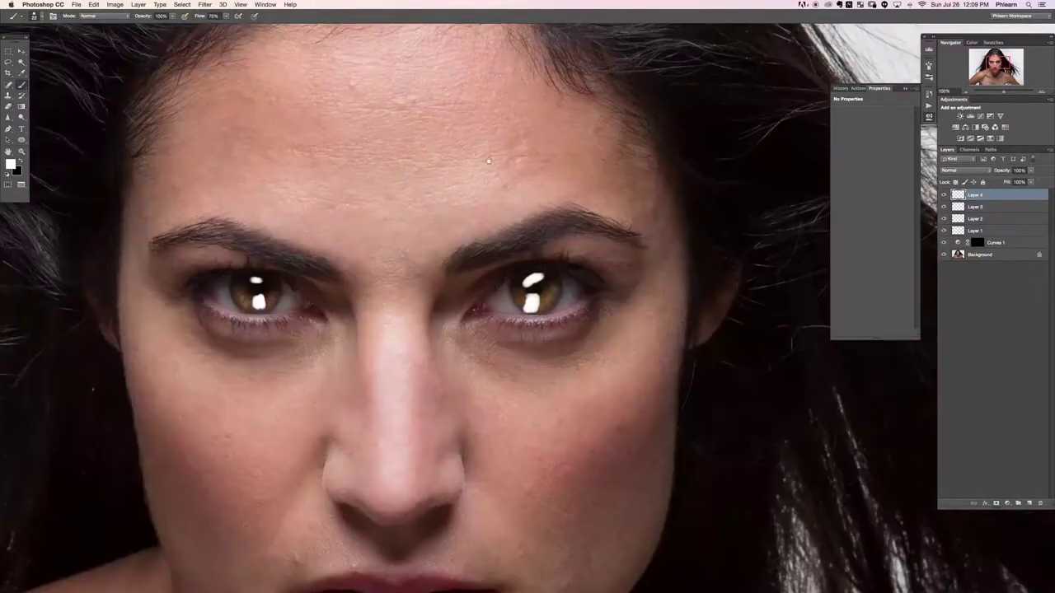
scroll(748, 299, down, 4)
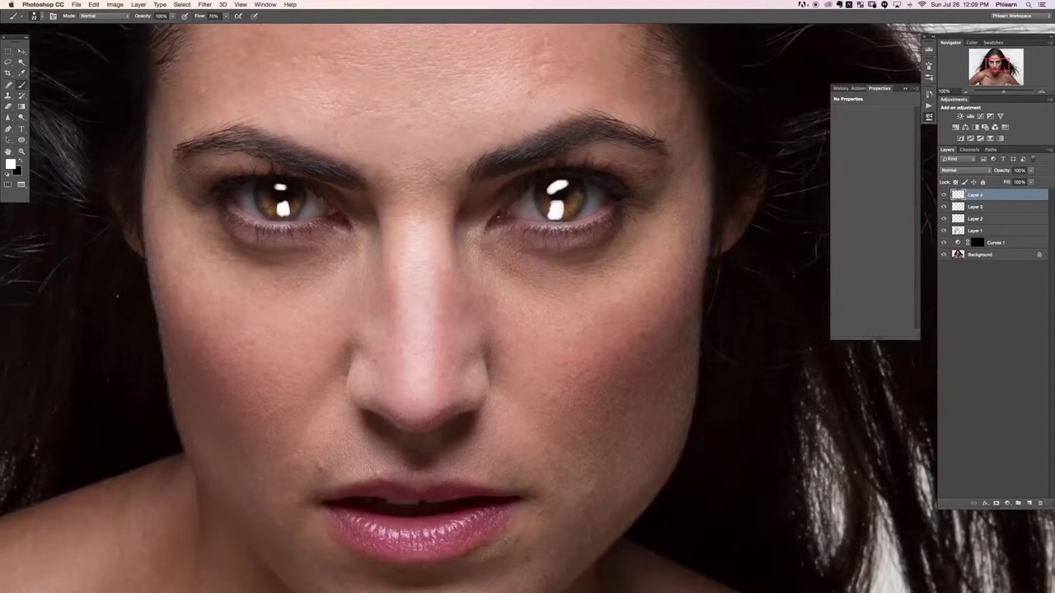
drag(496, 305, 516, 302)
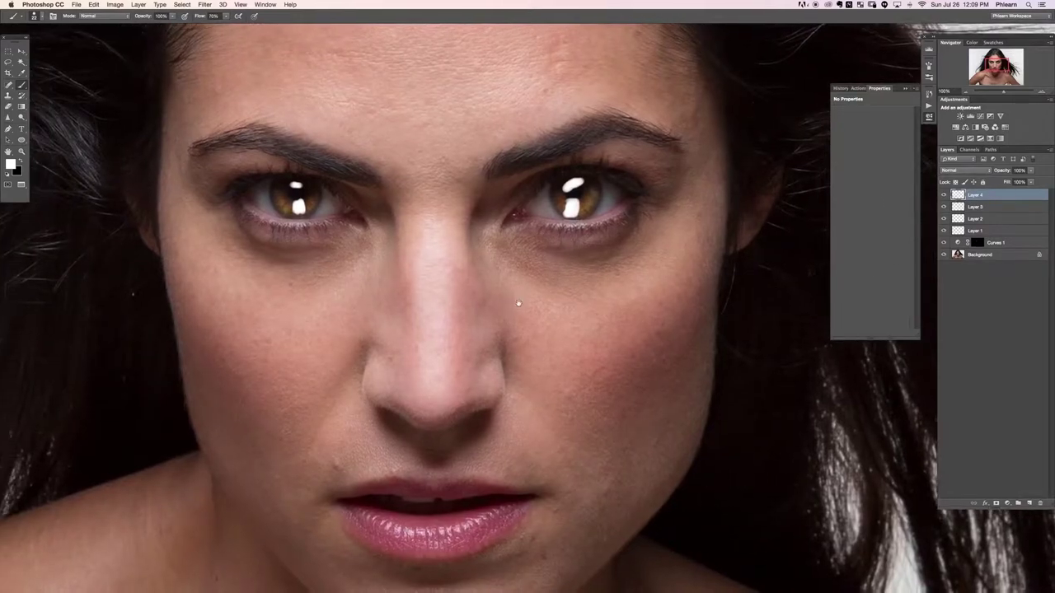
click(943, 195)
click(944, 195)
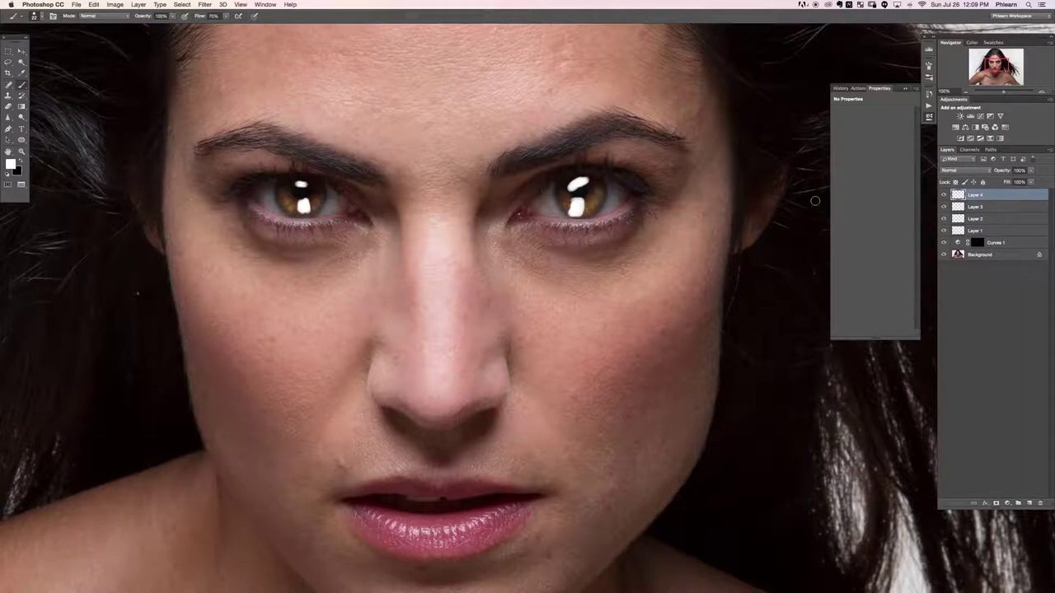
Examine the catchlights' effect on the face with the white paint layer hidden and shown
click(944, 195)
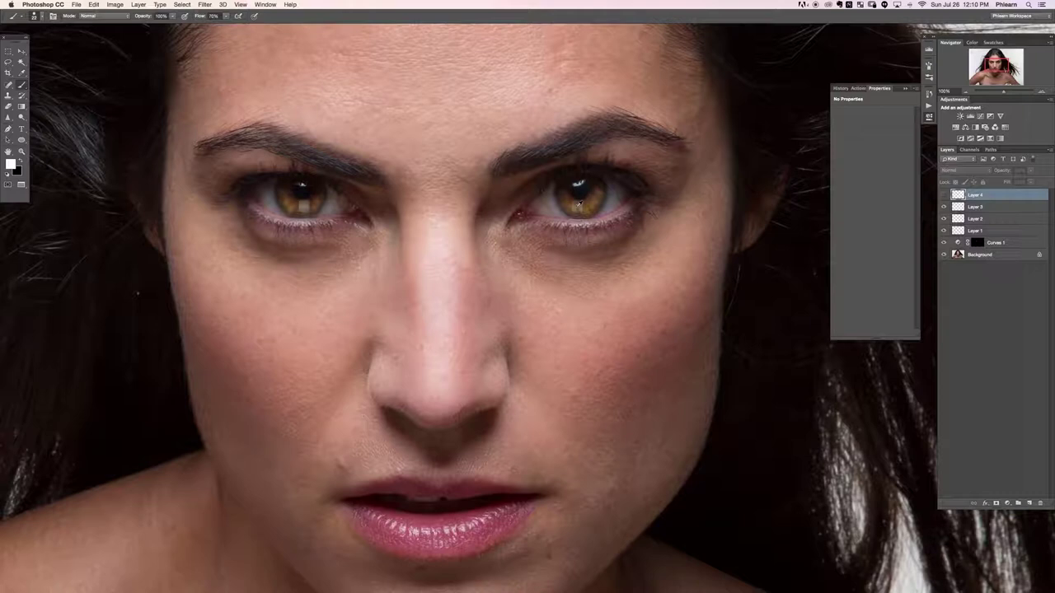
click(944, 195)
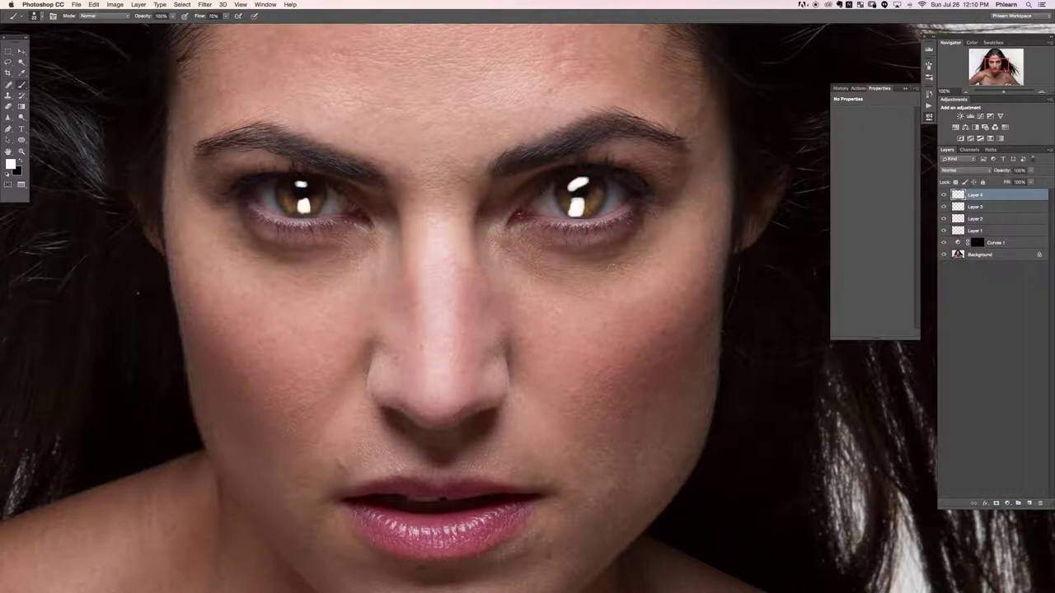
drag(535, 355, 566, 319)
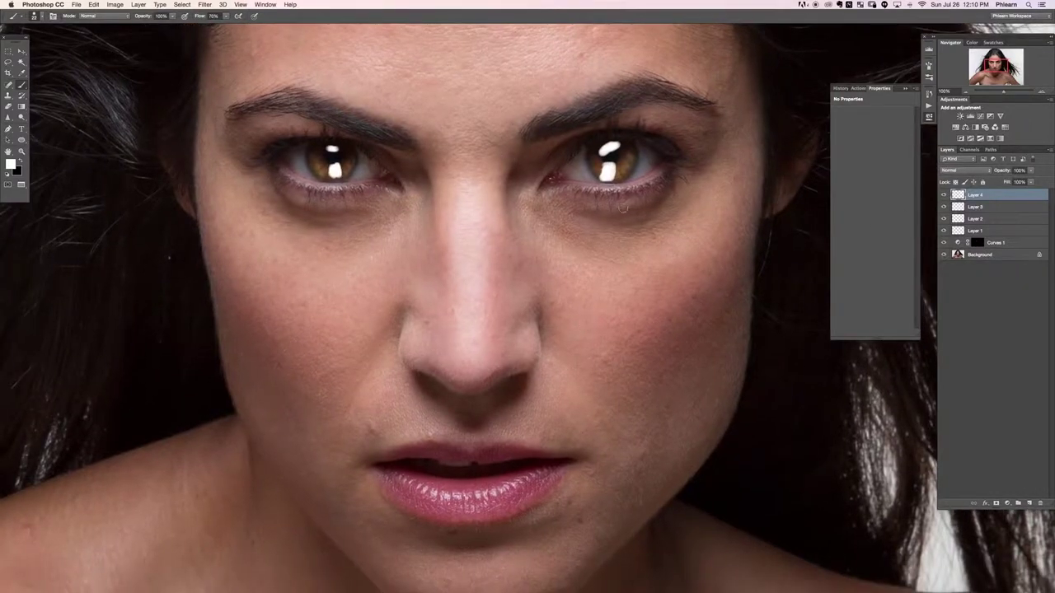
click(943, 195)
click(944, 195)
drag(595, 354, 612, 359)
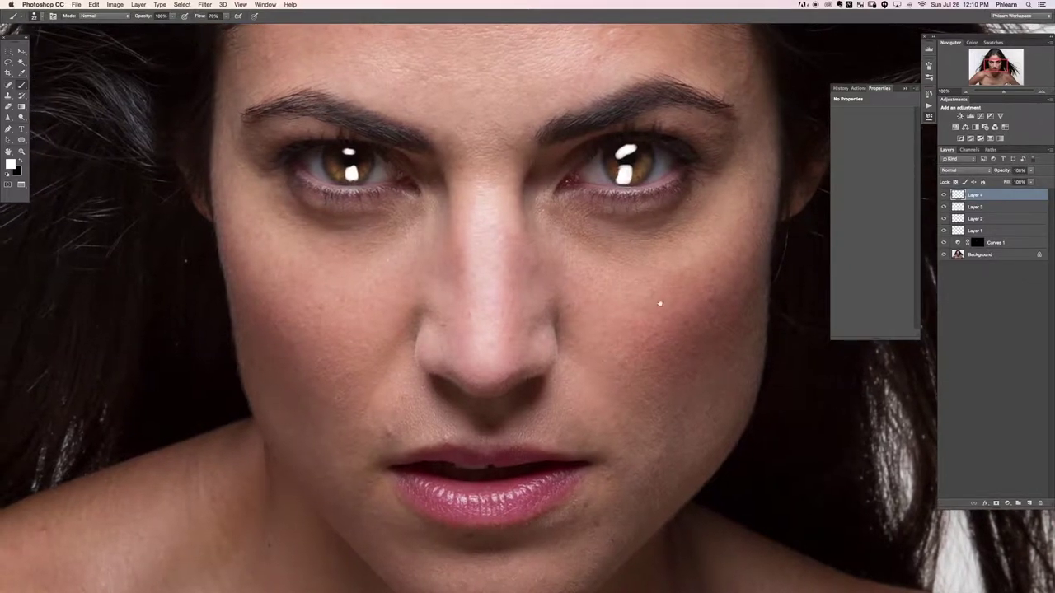
Open the white catchlight layer's blending options and keep Blend If on Gray
double_click(994, 196)
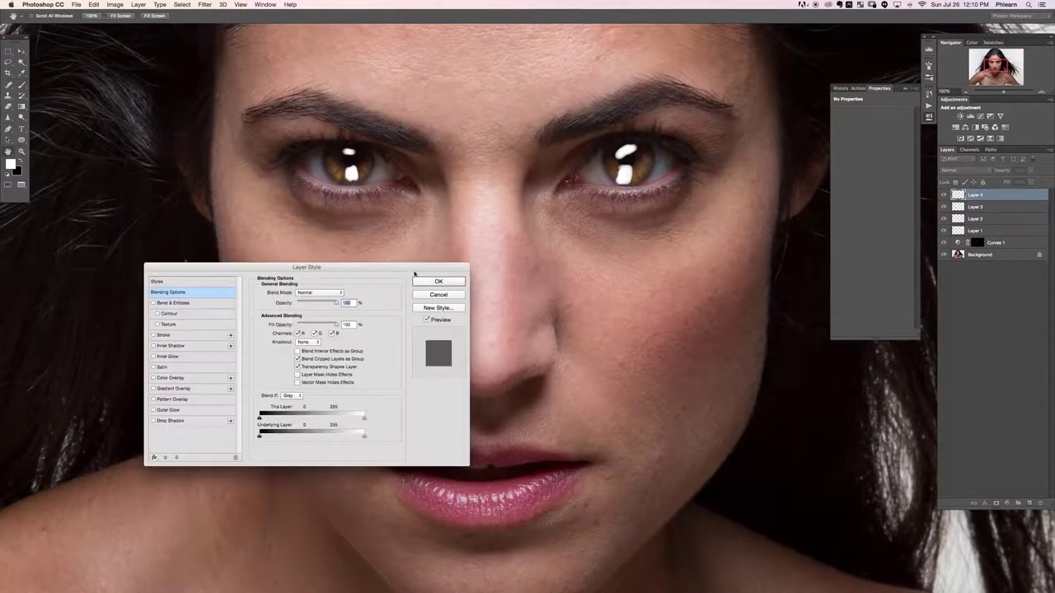
drag(421, 273, 483, 264)
scroll(470, 235, right, 2)
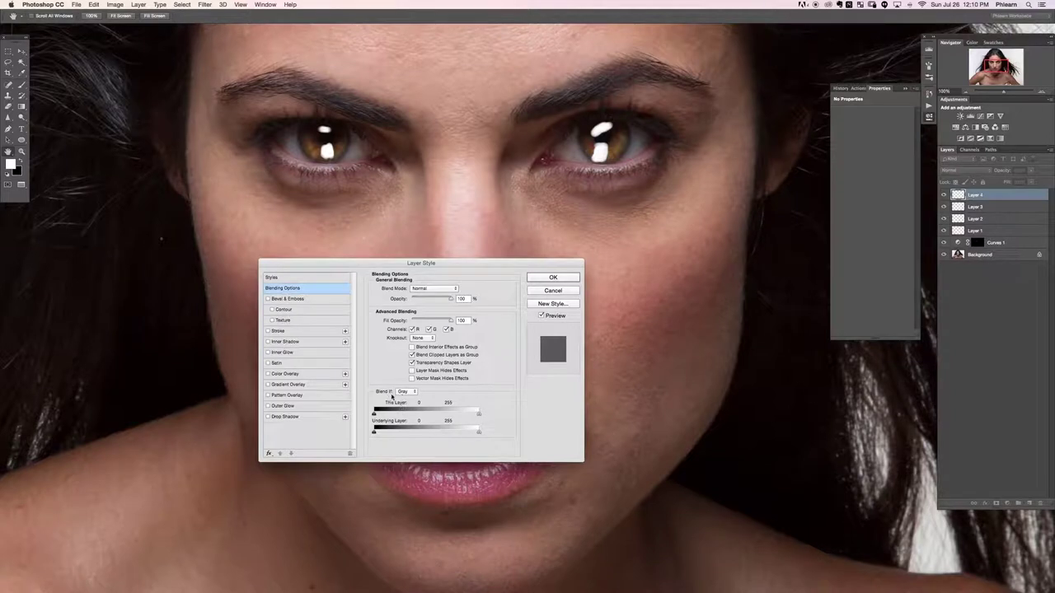
click(414, 391)
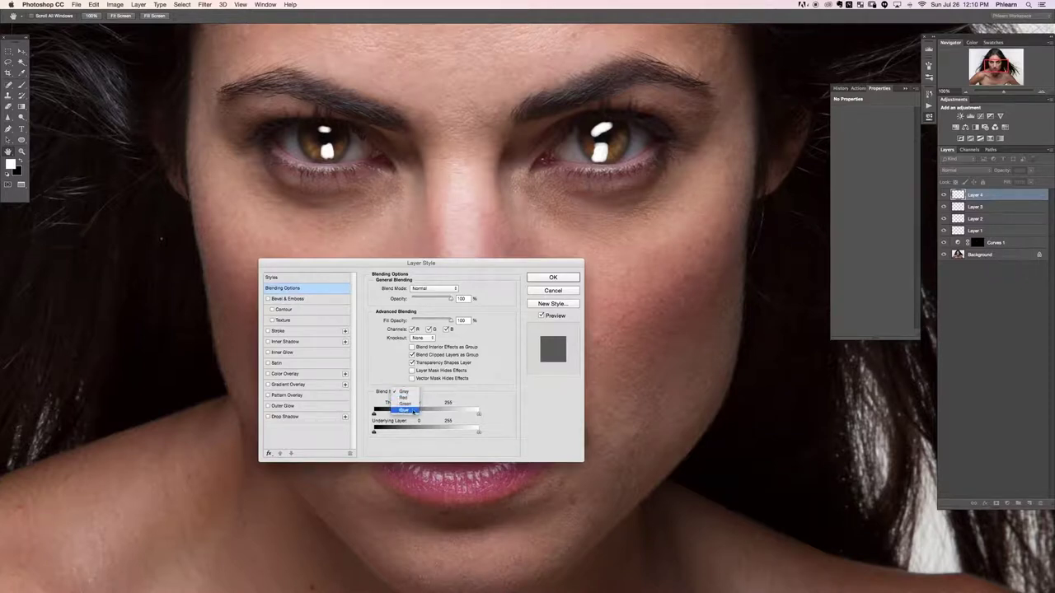
click(409, 395)
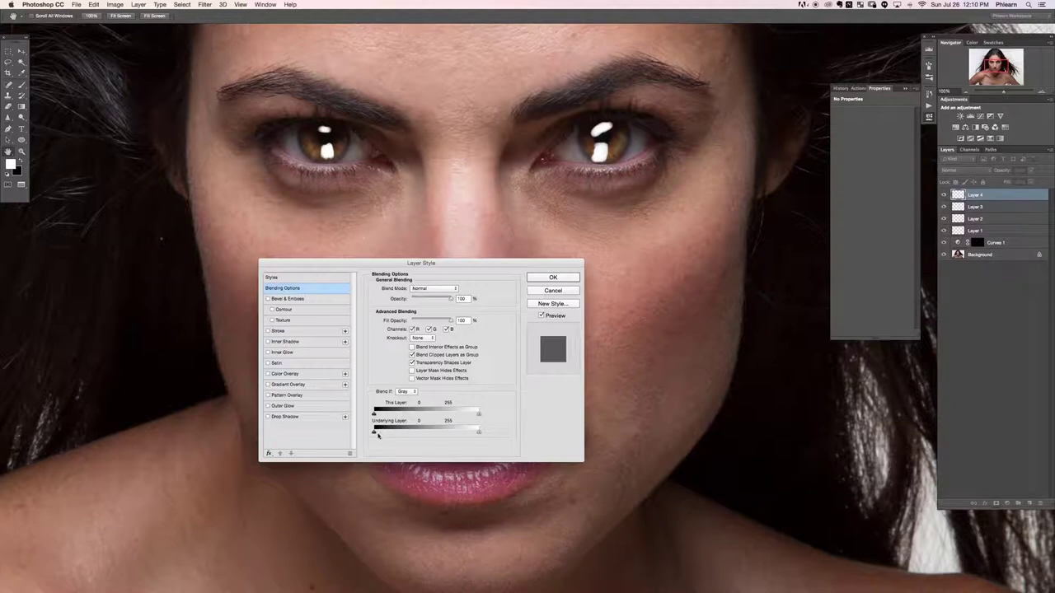
Split the underlying layer's black Blend If slider and spread its halves to fade the painted white out of darker areas
key(alt)
drag(373, 433, 438, 432)
key(alt)
drag(374, 434, 462, 435)
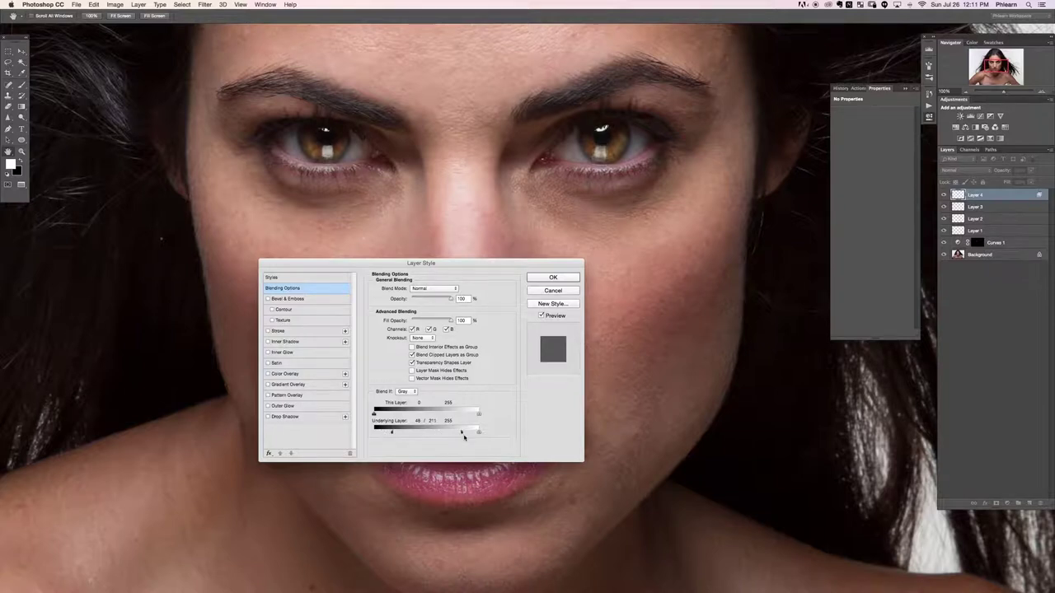
drag(392, 432, 394, 431)
mouse_move(460, 432)
mouse_down()
mouse_move(377, 434)
mouse_move(445, 434)
mouse_up()
drag(374, 433, 451, 433)
click(569, 278)
key(b)
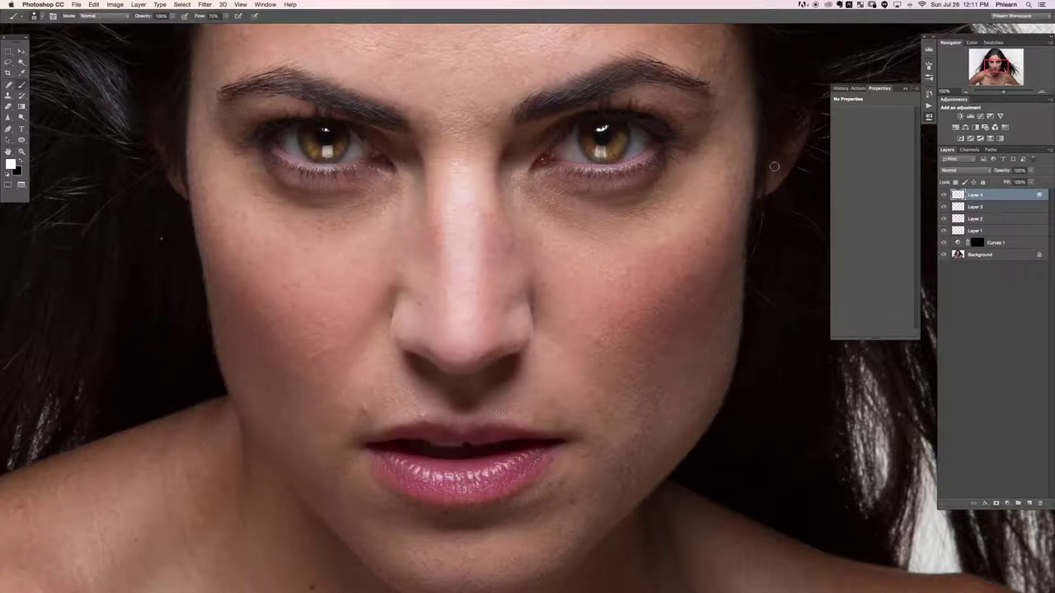
Compare the blended catchlights on and off, both close up and over the whole portrait
click(943, 194)
click(943, 194)
click(943, 194)
click(944, 195)
click(944, 194)
click(943, 195)
key(super+minus)
key(super+minus)
key(super+minus)
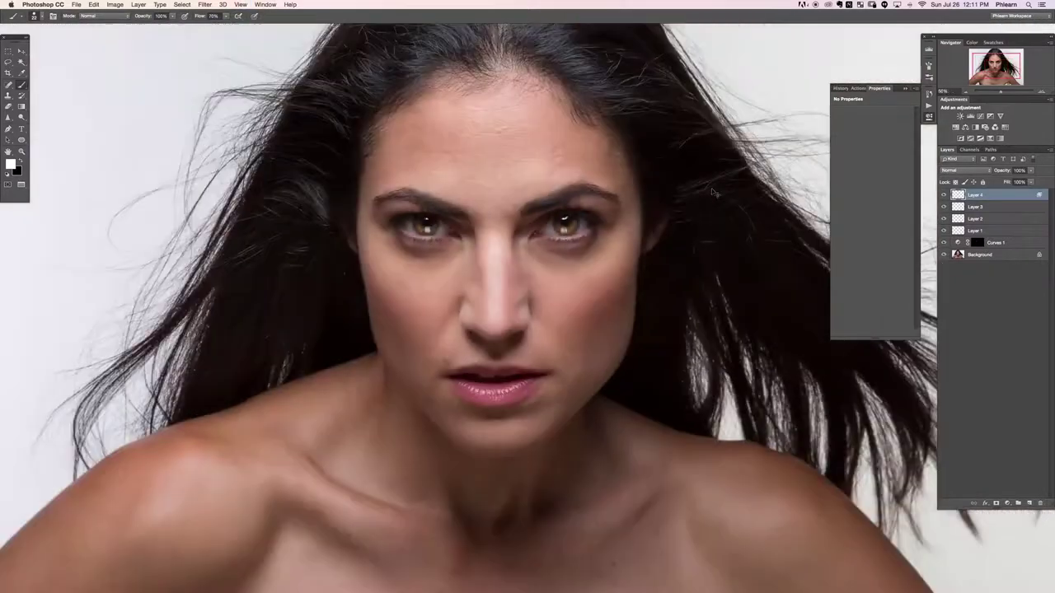
drag(506, 304, 477, 297)
click(943, 195)
click(943, 195)
click(944, 195)
click(944, 195)
click(944, 196)
click(943, 195)
Lower the catchlight layer's opacity to 52% and check it against the unpainted eyes
click(998, 170)
drag(998, 171, 989, 175)
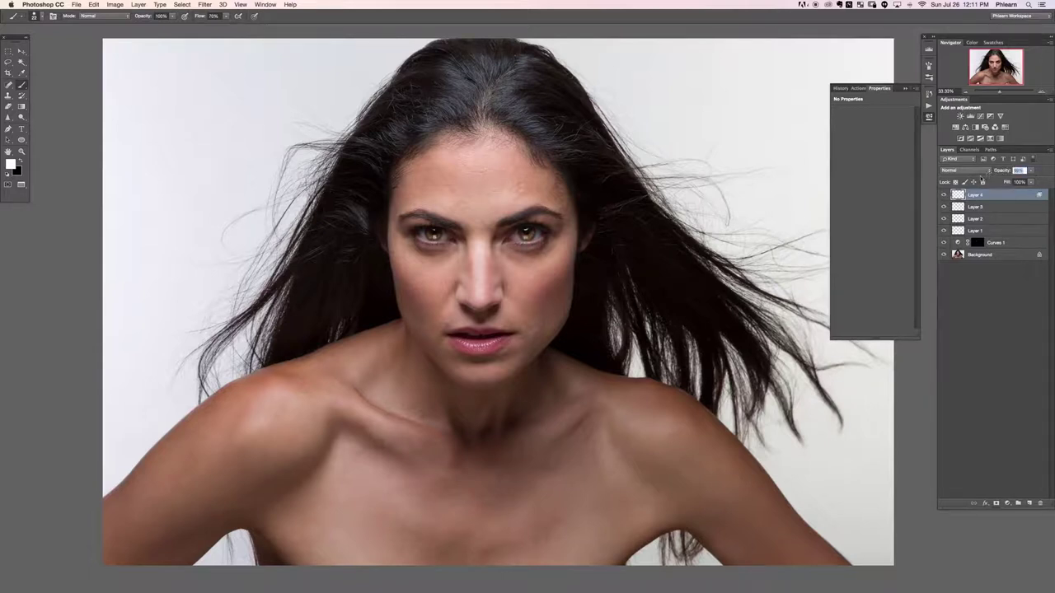
click(945, 196)
click(944, 195)
Add a new empty layer above the catchlight layer for painting highlights on the image's right eye
key(super+plus)
key(super+plus)
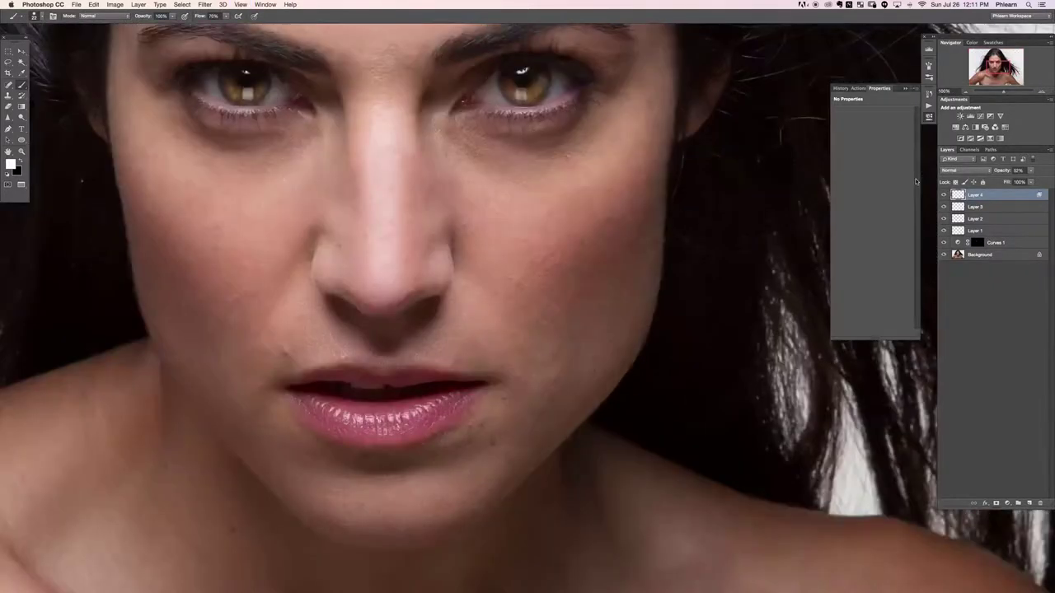
key(super+plus)
key(alt+shift+super+n)
key(super+plus)
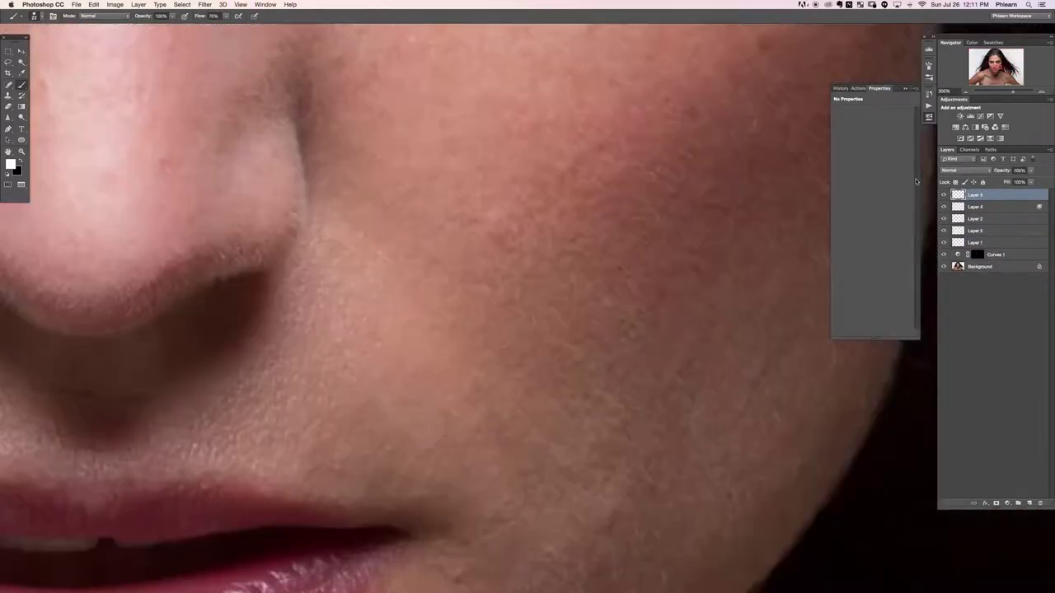
key(super+minus)
drag(386, 171, 363, 537)
key(super+plus)
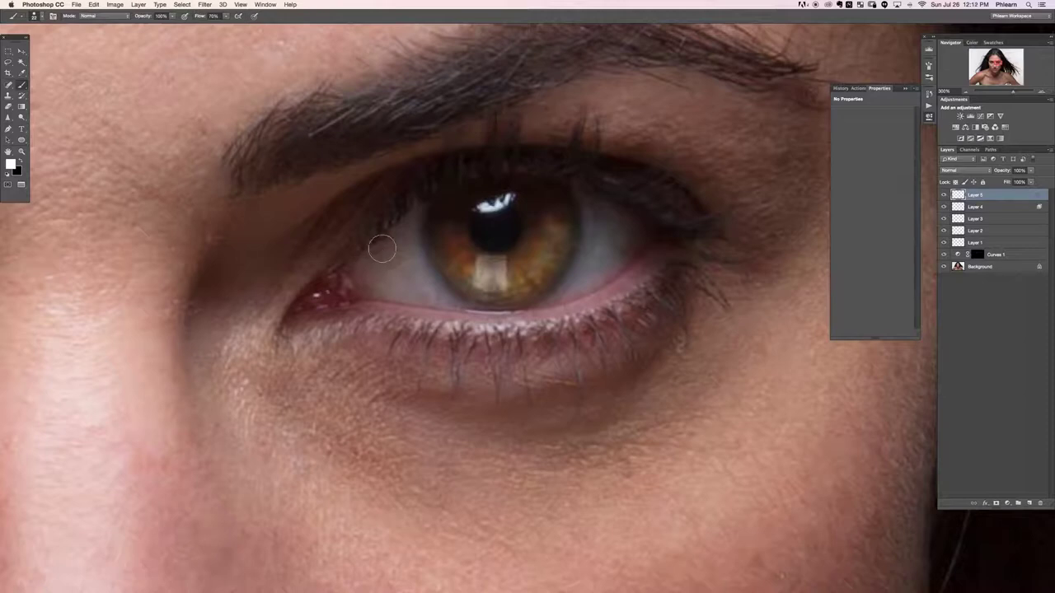
Paint fine white highlights with a small brush along the lower waterline and in the tear duct of the image's right eye
right_click(411, 257)
double_click(445, 328)
key(bracketleft)
key(bracketleft)
key(bracketleft)
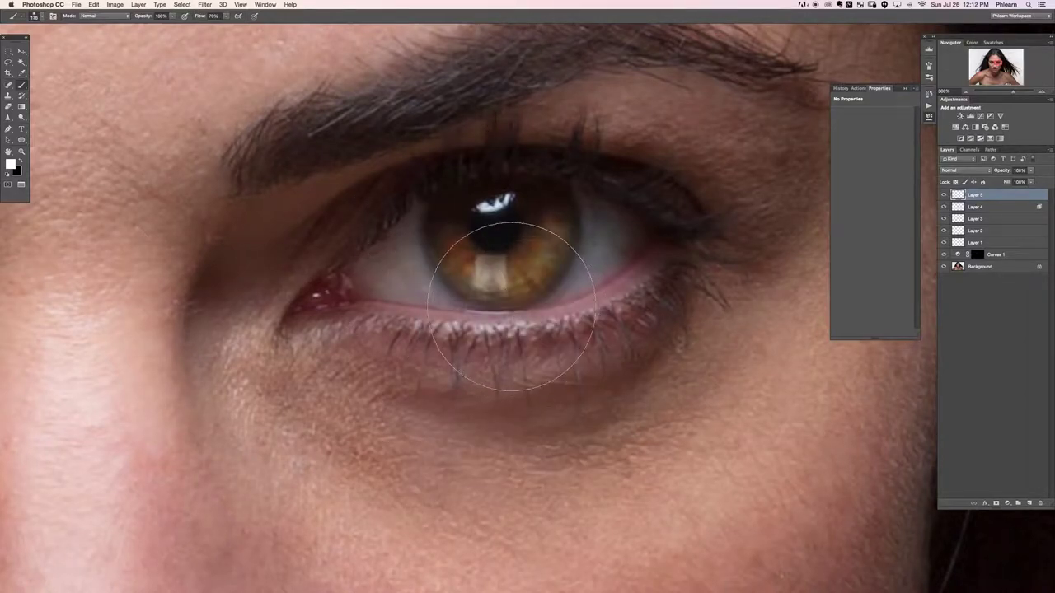
drag(511, 315, 404, 308)
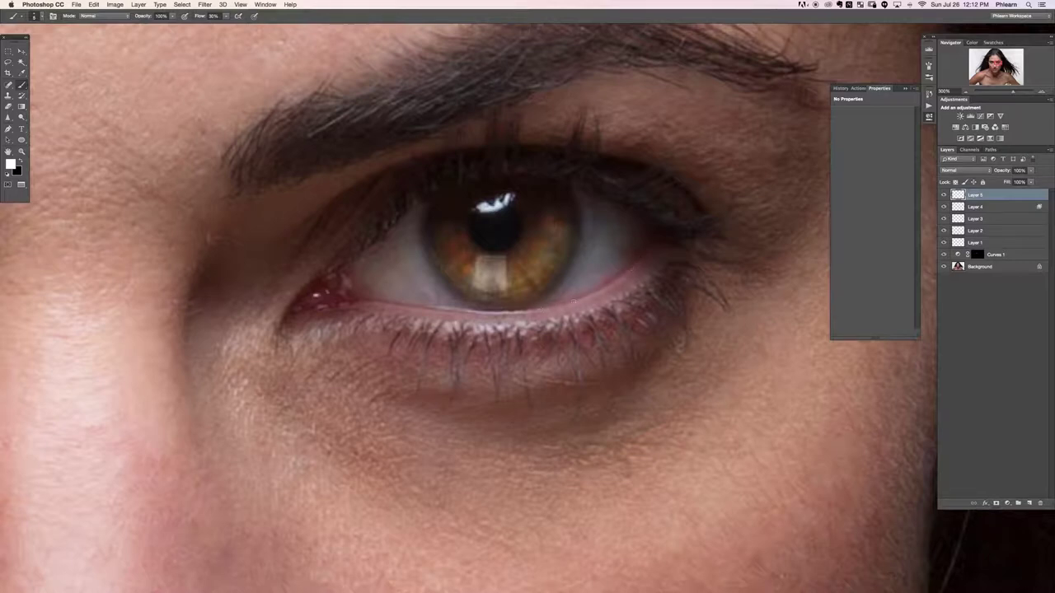
drag(312, 296, 320, 294)
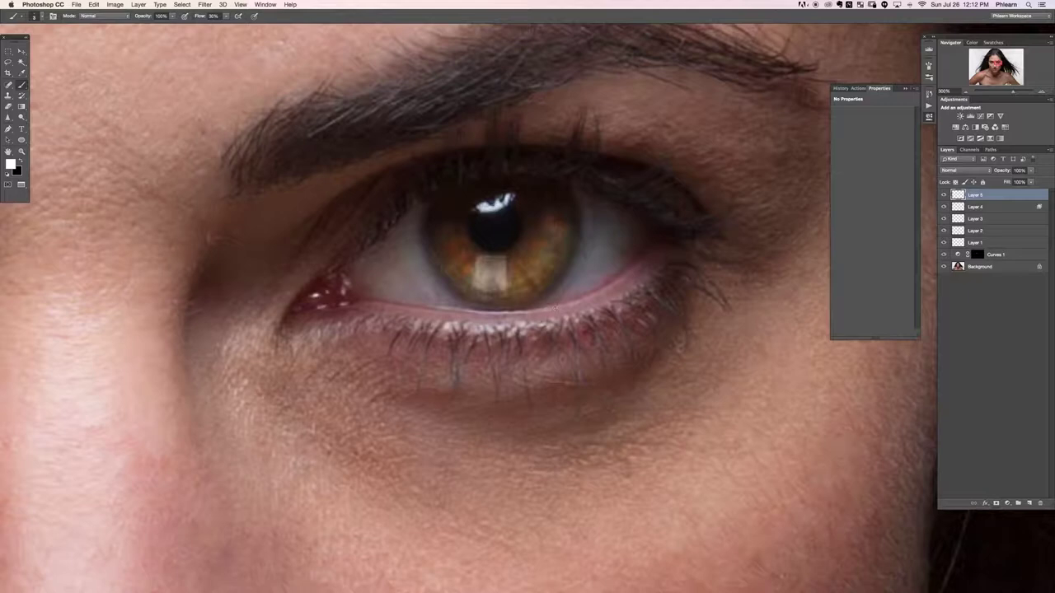
Paint matching fine white highlights along the lower waterline and tear duct of the image's left eye
drag(251, 379, 604, 343)
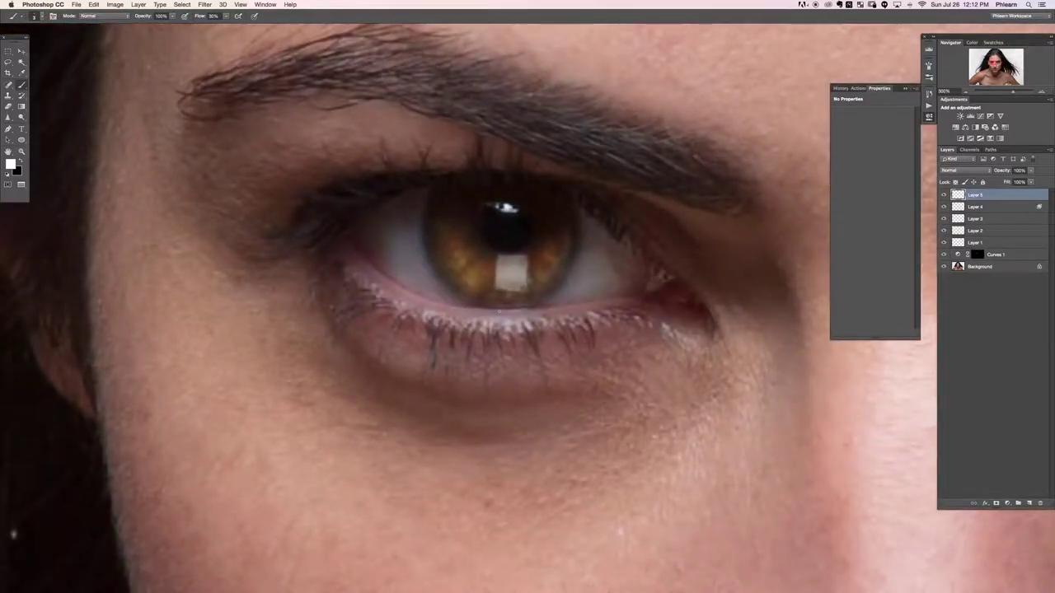
drag(532, 312, 577, 305)
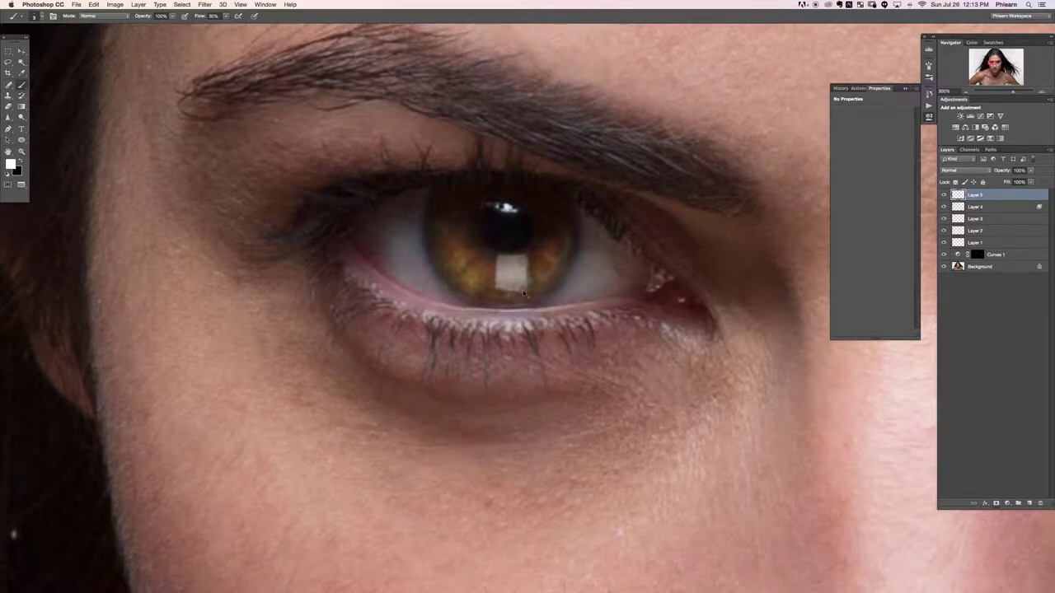
scroll(522, 292, down, 5)
drag(493, 343, 332, 321)
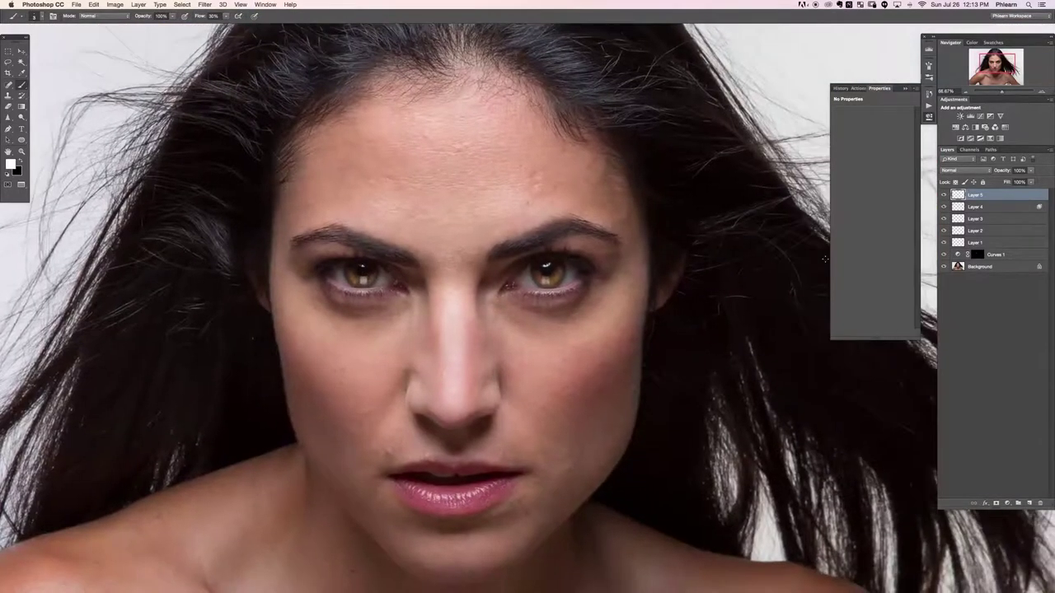
Examine both eyes with and without the painted waterline and tear duct highlights
scroll(413, 259, up, 6)
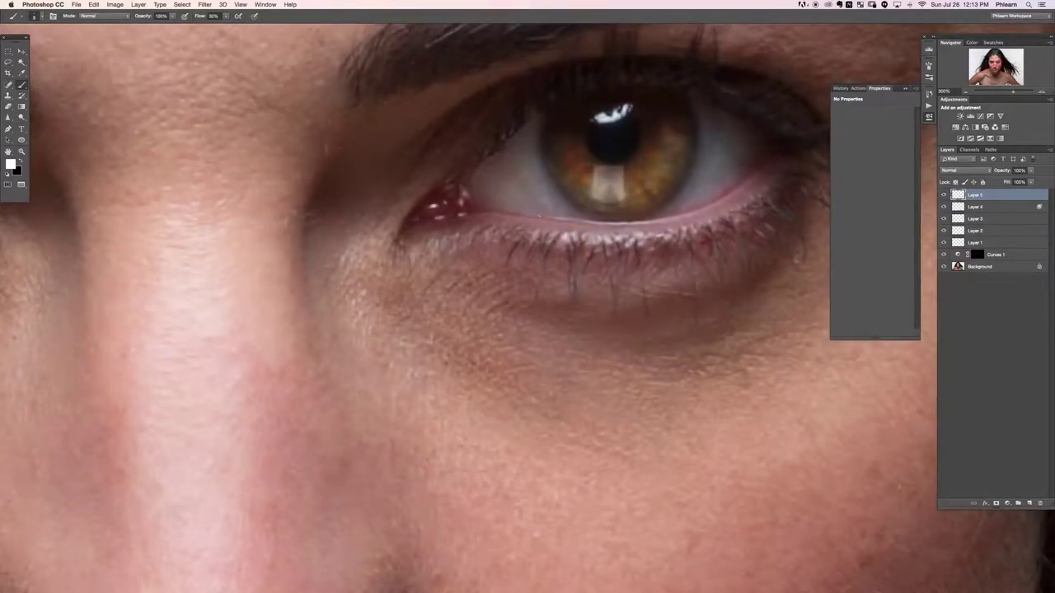
scroll(465, 203, down, 6)
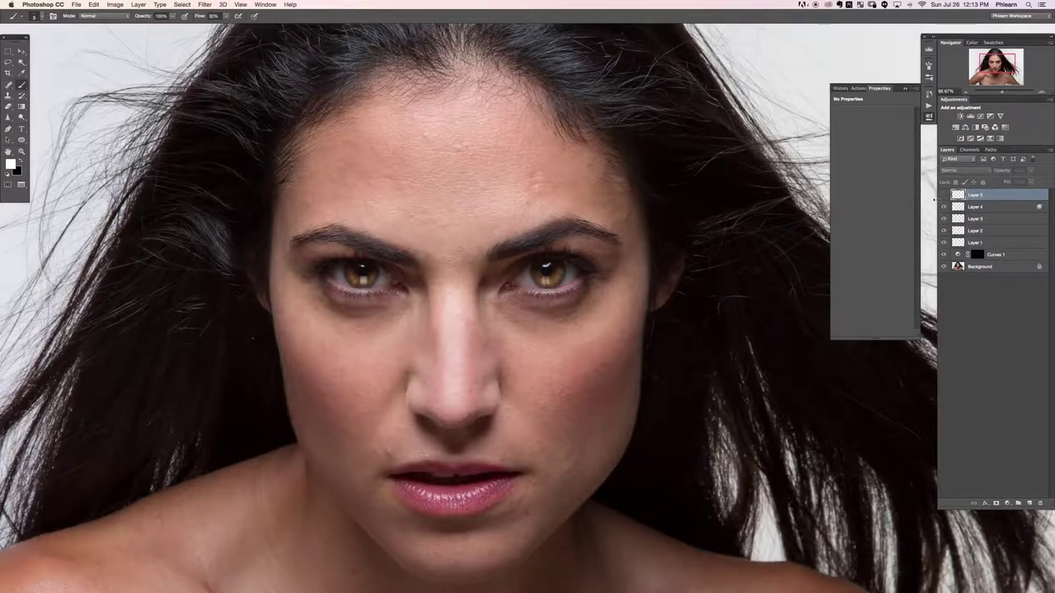
click(943, 195)
click(944, 196)
click(943, 196)
click(944, 196)
click(944, 195)
mouse_move(475, 401)
mouse_down()
mouse_move(504, 299)
mouse_move(499, 316)
mouse_up()
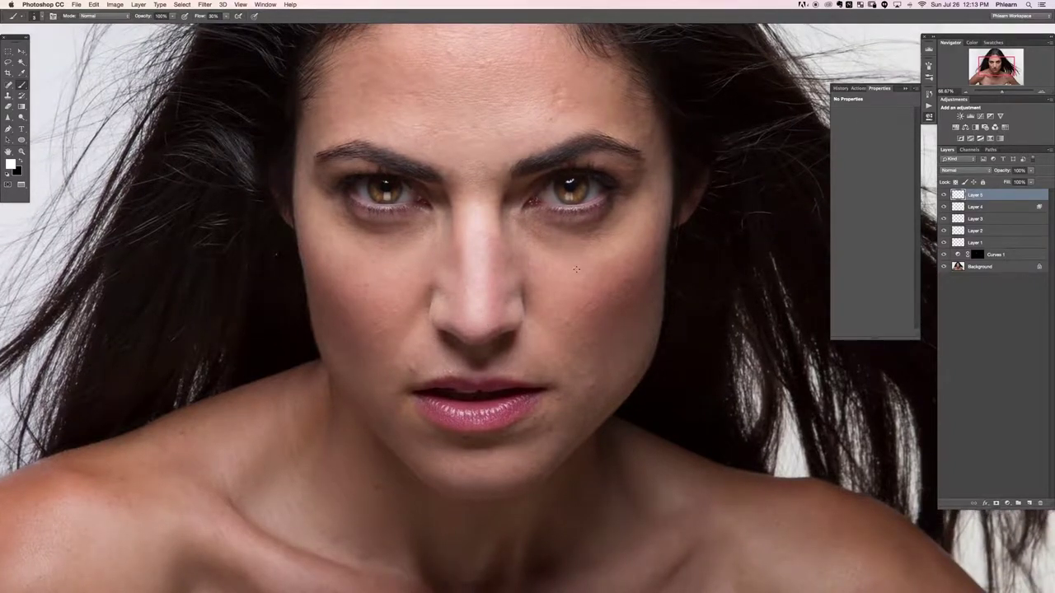
scroll(577, 293, up, 2)
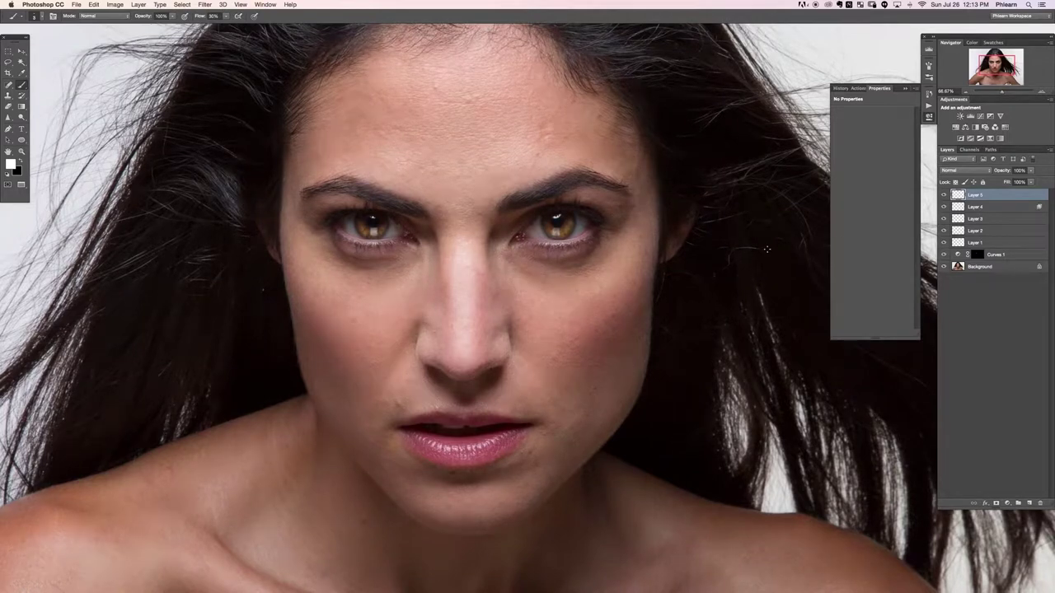
Stamp all visible layers onto a new top layer and set its blend mode to Overlay
key(super+shift+alt+n)
key(super+shift+alt+e)
click(945, 170)
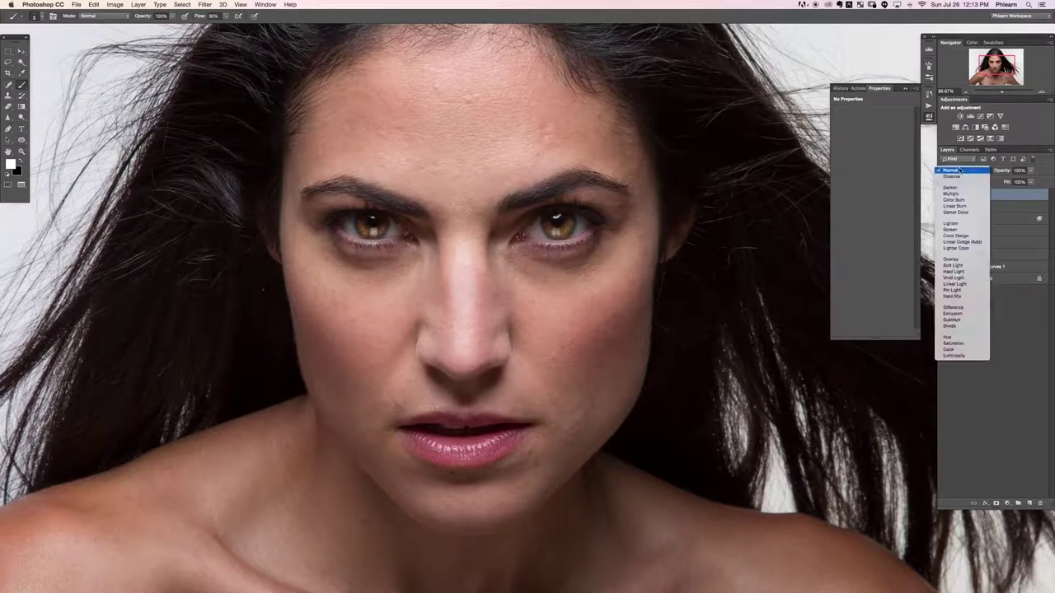
click(952, 261)
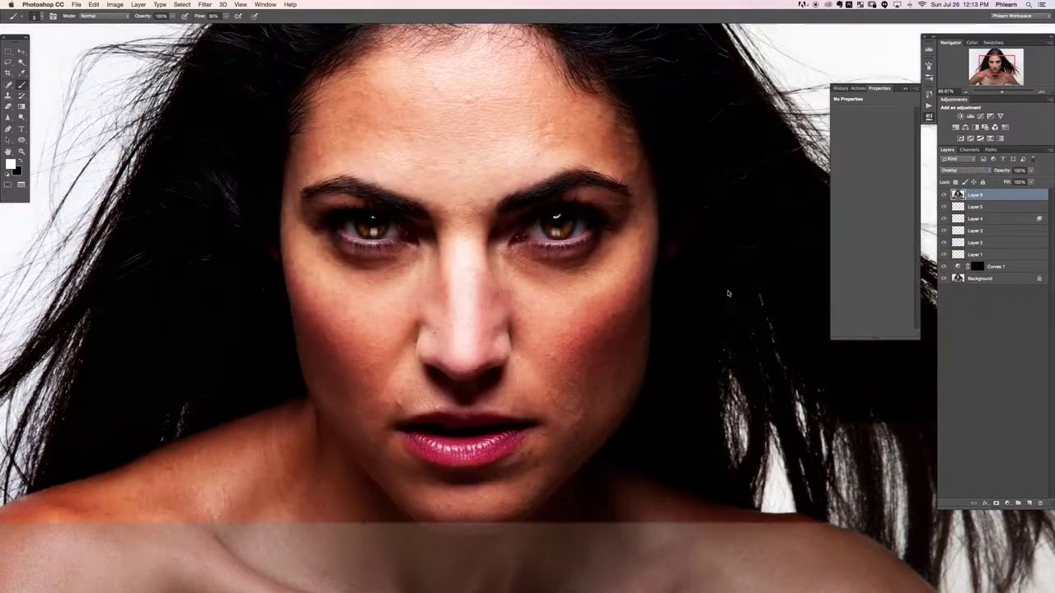
Apply a High Pass filter with a reduced radius to the stamped Overlay layer for sharpening
key(super+alt+f)
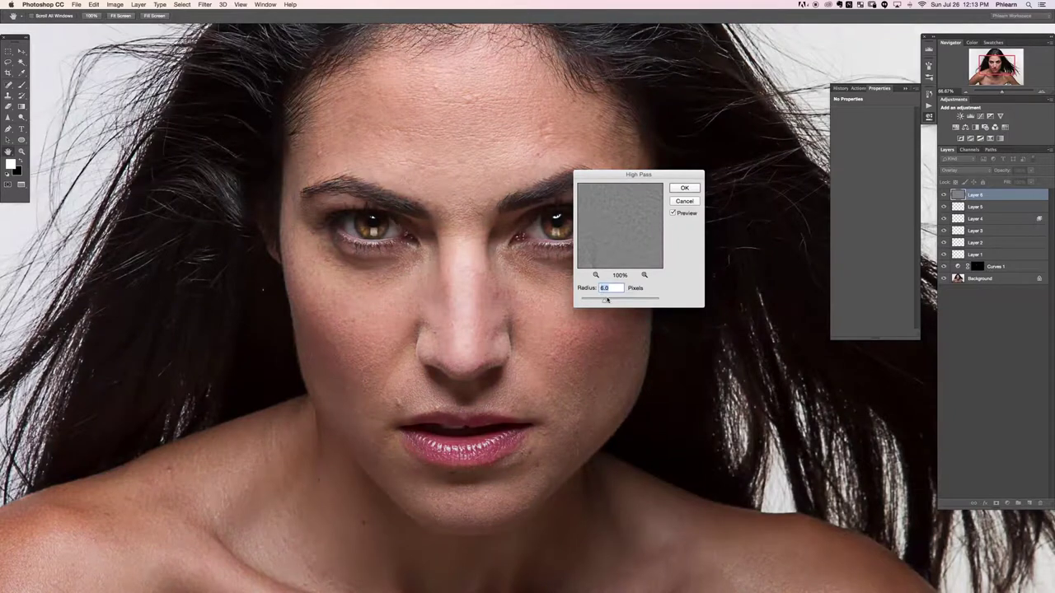
mouse_move(606, 300)
mouse_down()
mouse_move(580, 302)
mouse_move(598, 302)
mouse_up()
click(684, 188)
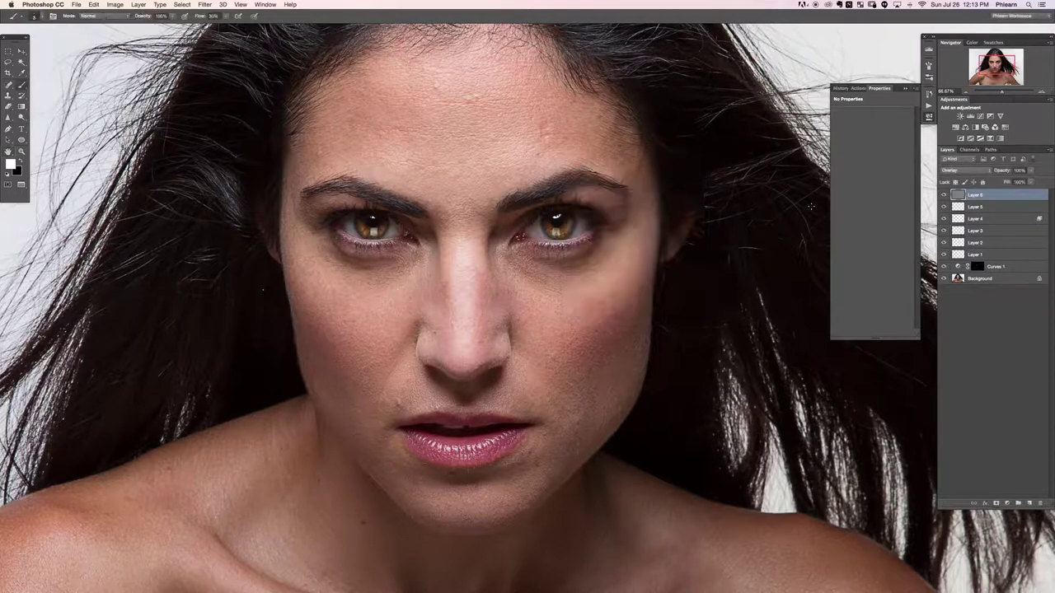
Add a black mask to the High Pass layer and paint white on it to reveal the sharpening around the eyes
click(995, 503)
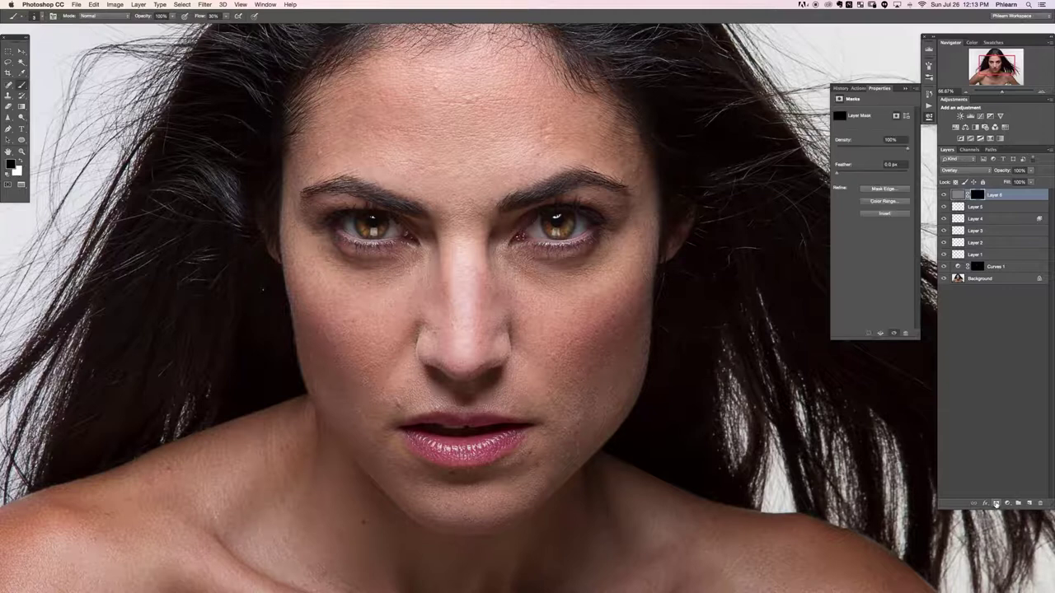
key(super+plus)
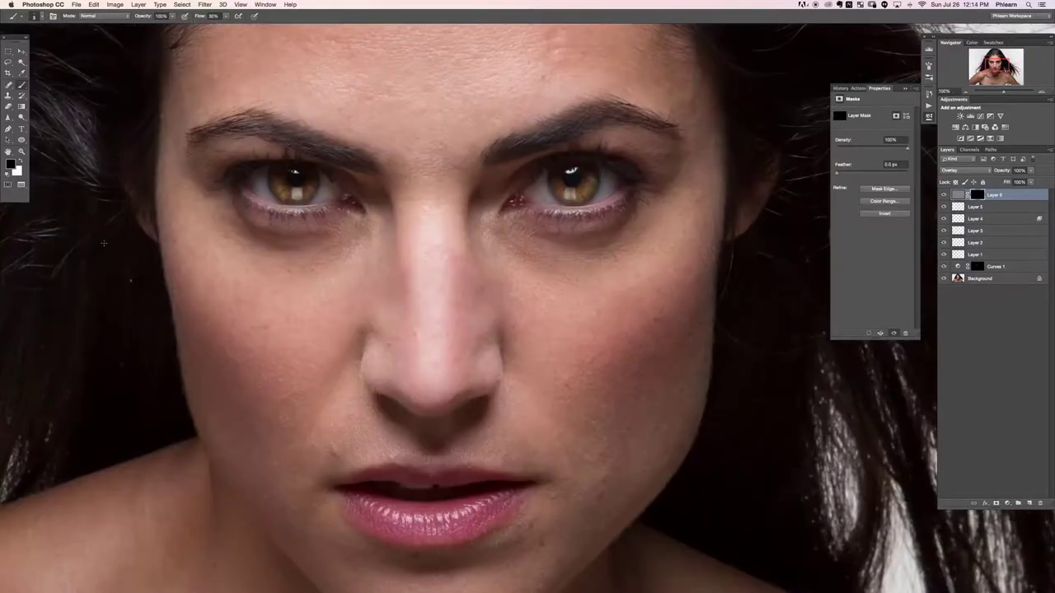
key(x)
mouse_move(513, 218)
mouse_down()
mouse_move(553, 217)
mouse_move(575, 194)
mouse_move(570, 184)
mouse_move(580, 206)
mouse_up()
drag(531, 145, 555, 145)
mouse_move(513, 150)
mouse_down()
mouse_move(568, 131)
mouse_move(546, 134)
mouse_up()
key(x)
key(x)
alt+click(496, 207)
key(x)
key(x)
key(x)
Compare the portrait with and without the masked High Pass sharpening
key(super+minus)
key(super+minus)
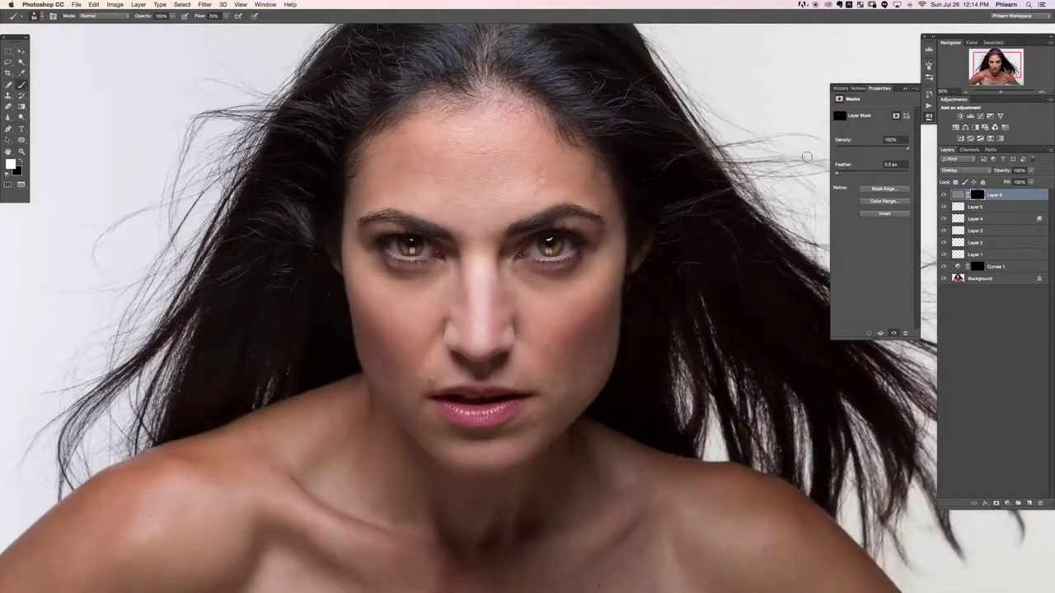
click(944, 195)
click(944, 195)
click(945, 195)
click(945, 194)
click(944, 195)
click(944, 195)
Duplicate the masked High Pass layer
key(super+plus)
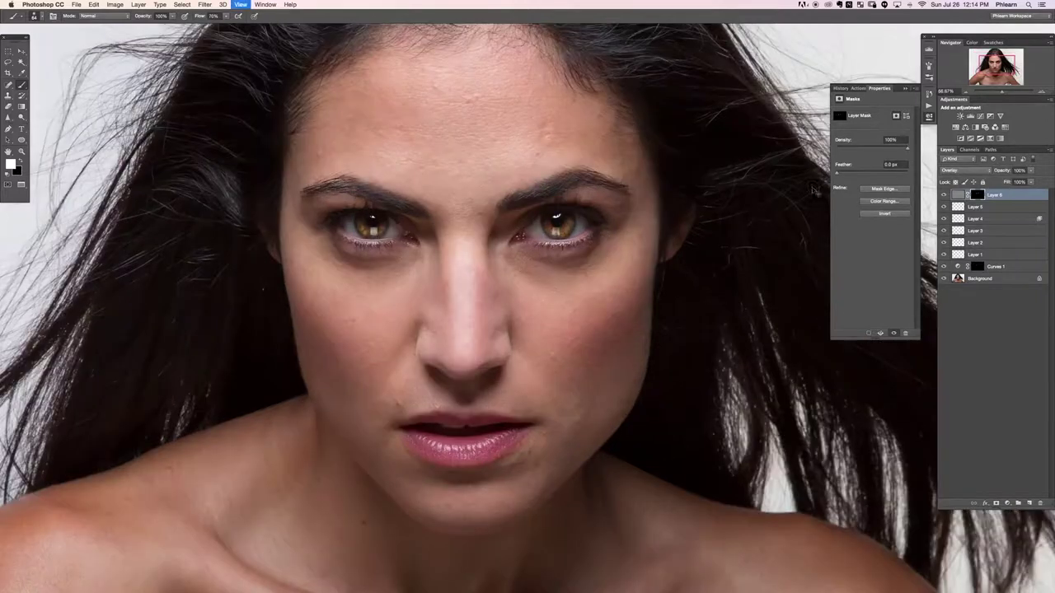
drag(729, 259, 701, 262)
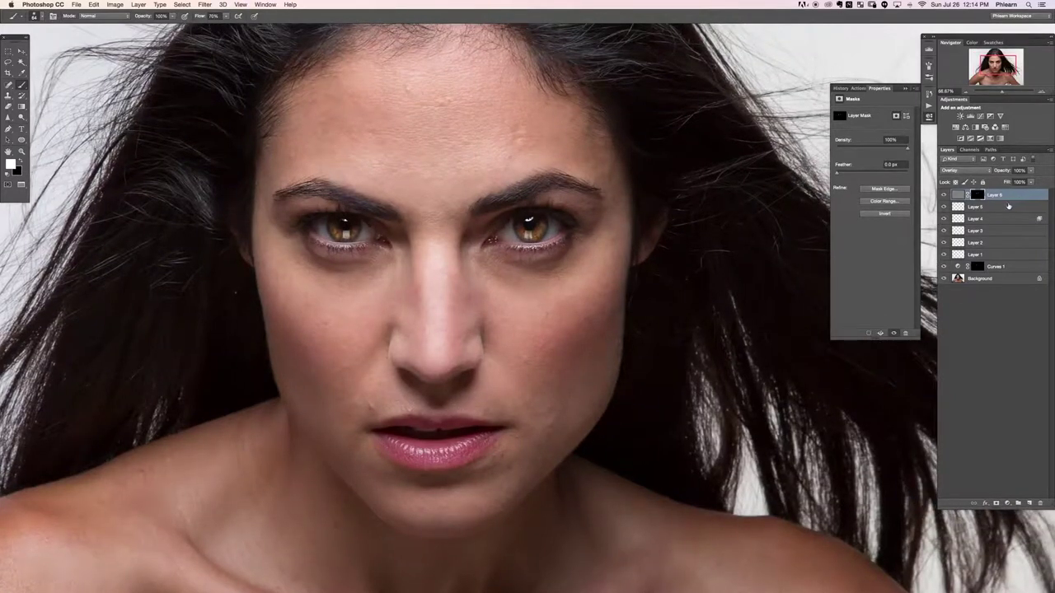
key(super+j)
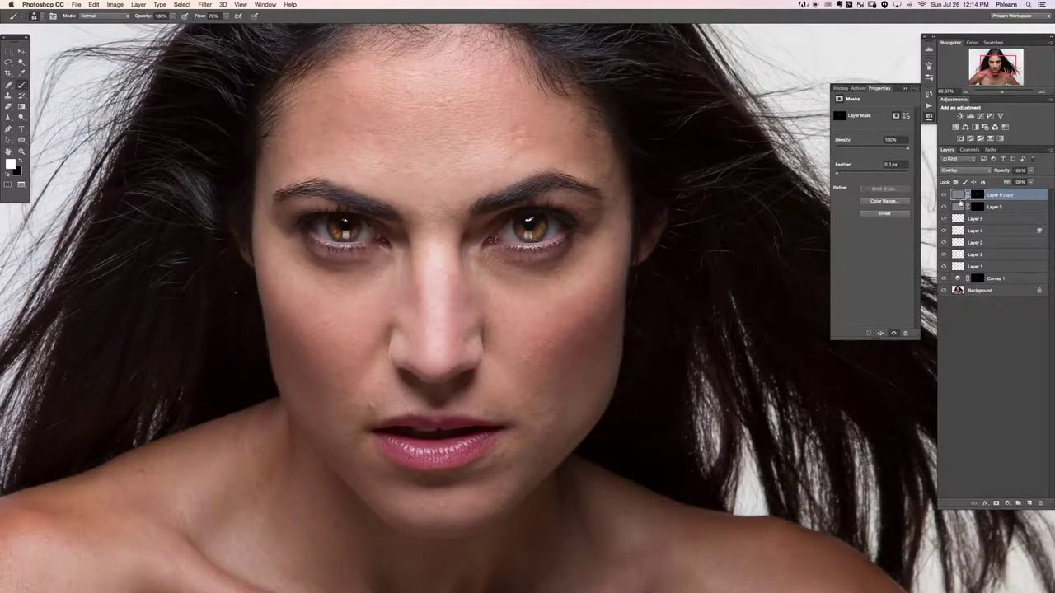
Compare the portrait with and without the duplicated High Pass sharpening layer, both in full and closer up
click(944, 195)
click(945, 195)
key(super+minus)
key(super+minus)
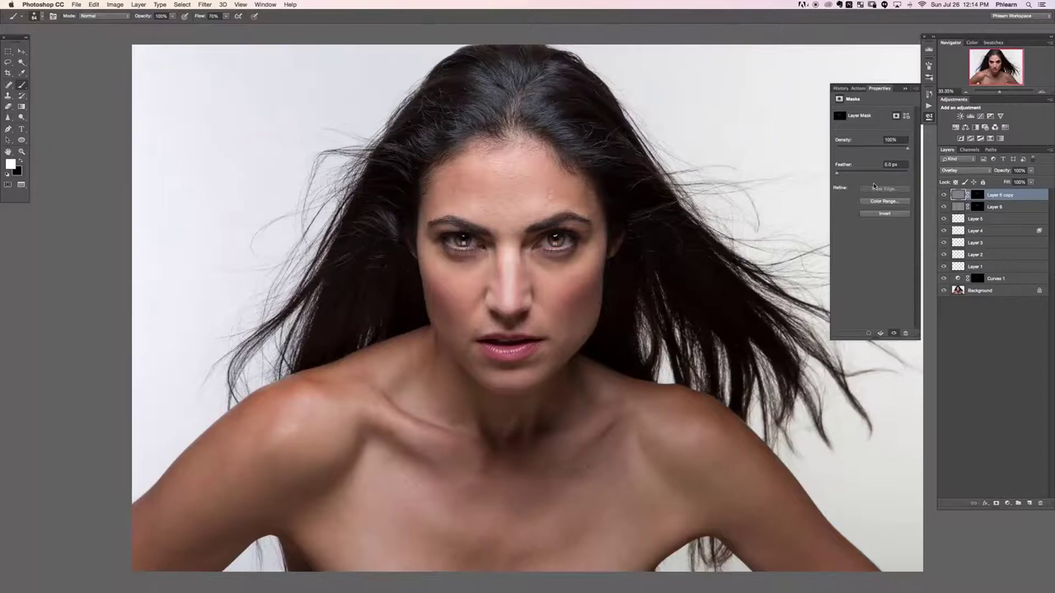
key(super+plus)
drag(493, 285, 471, 298)
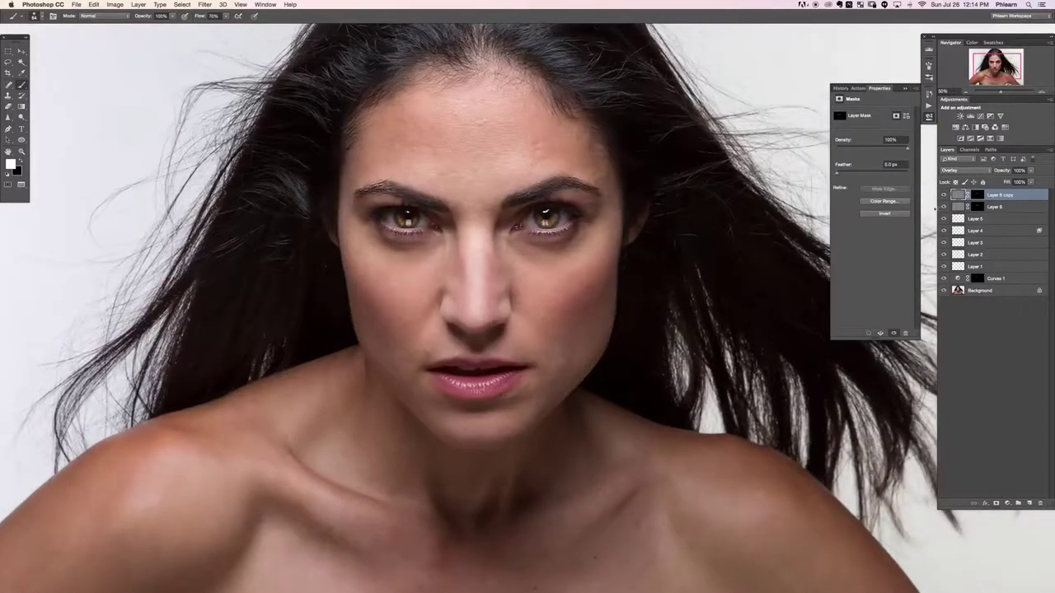
Target the duplicated High Pass layer's mask and ready a black brush at 80% flow
click(975, 196)
key(x)
key(shift+8)
key(shift+5)
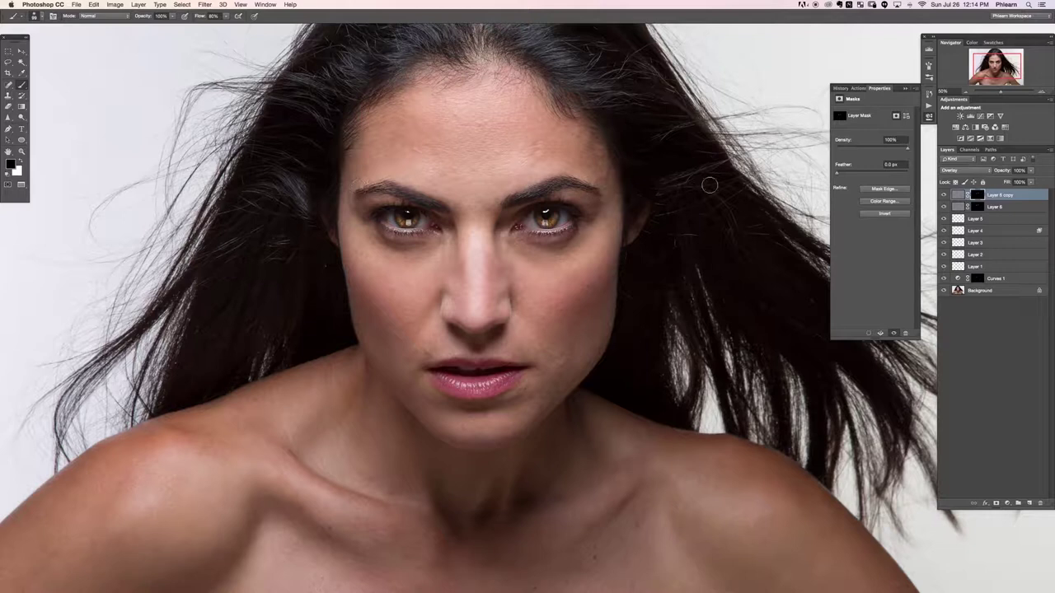
Check the duplicated sharpening layer's effect, and group all layers from it down to Curves 1
click(943, 195)
click(943, 195)
shift+click(1000, 278)
key(super+g)
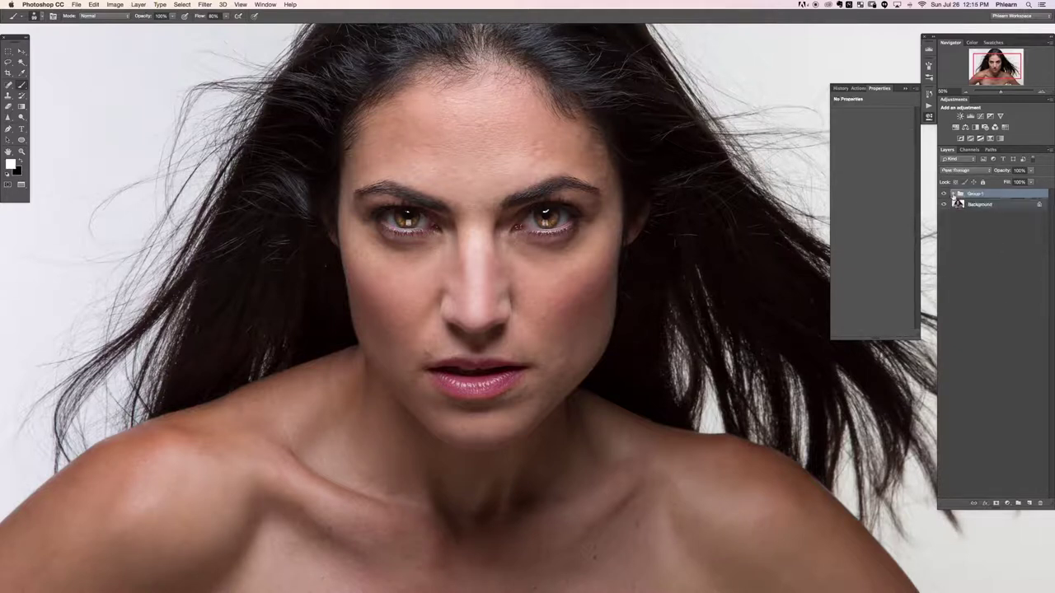
Compare the portrait with and without the grouped eye retouching, close up and in full view
click(944, 194)
click(943, 194)
click(943, 195)
click(942, 194)
click(942, 195)
click(942, 194)
key(super+minus)
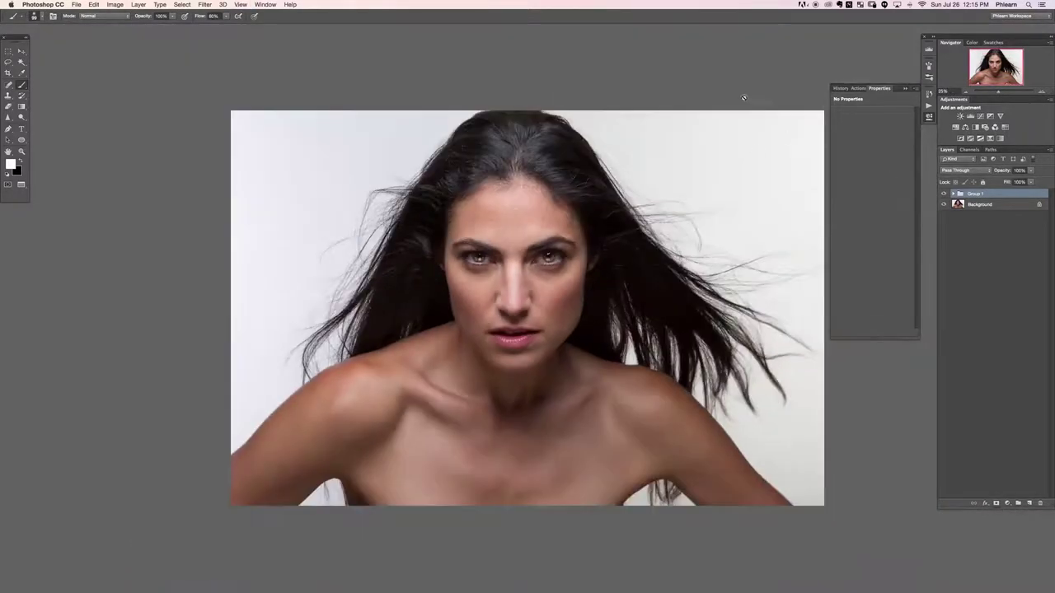
key(super+equal)
click(941, 194)
click(934, 192)
click(577, 190)
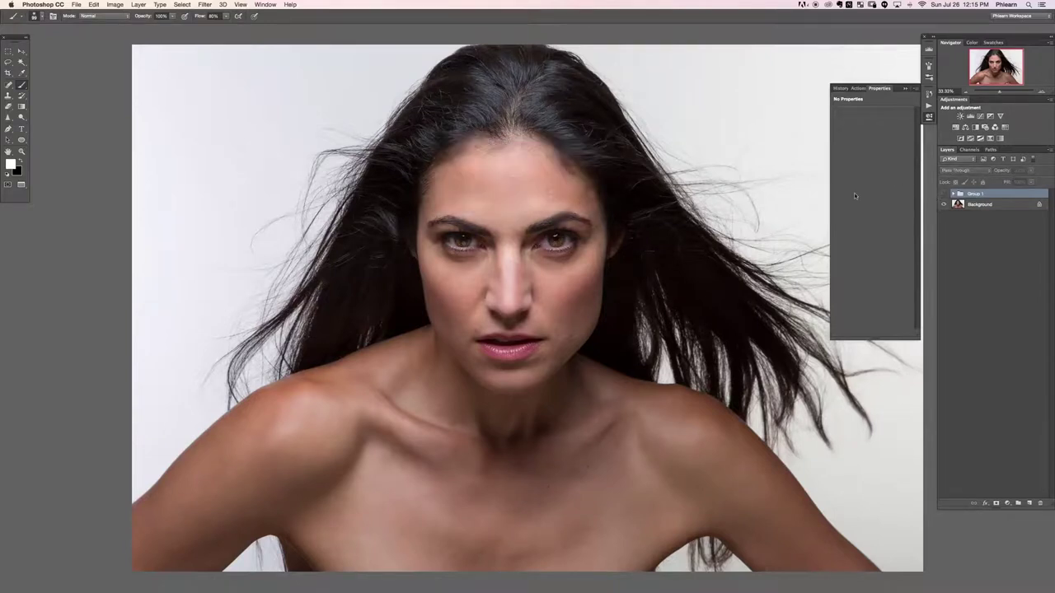
click(944, 194)
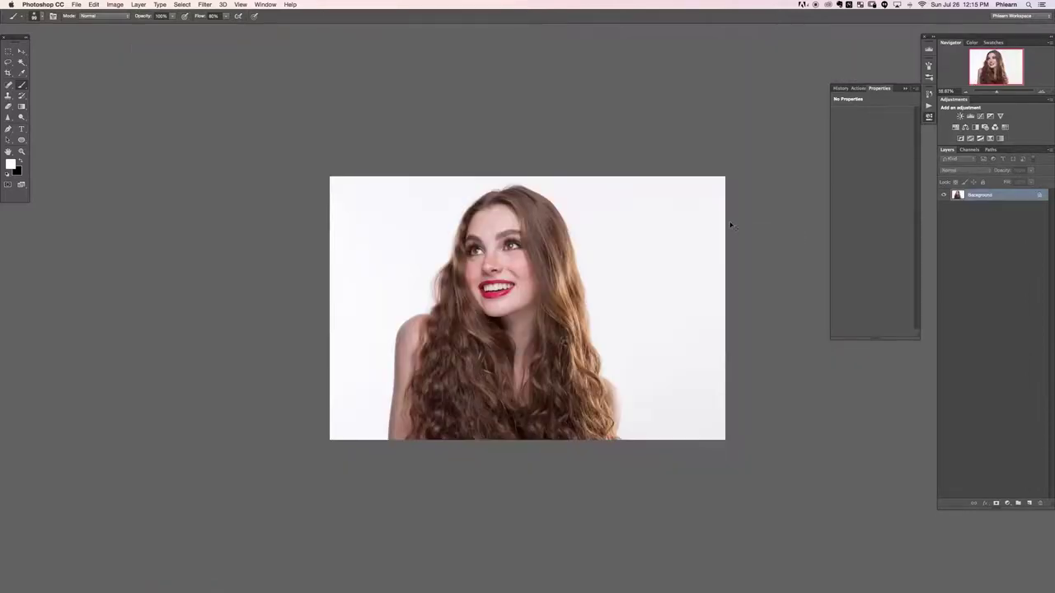
Add a Curves adjustment layer to the long-haired portrait and raise the curve to brighten her eyes
key(super+equal)
key(super+equal)
key(super+equal)
key(super+equal)
key(super+equal)
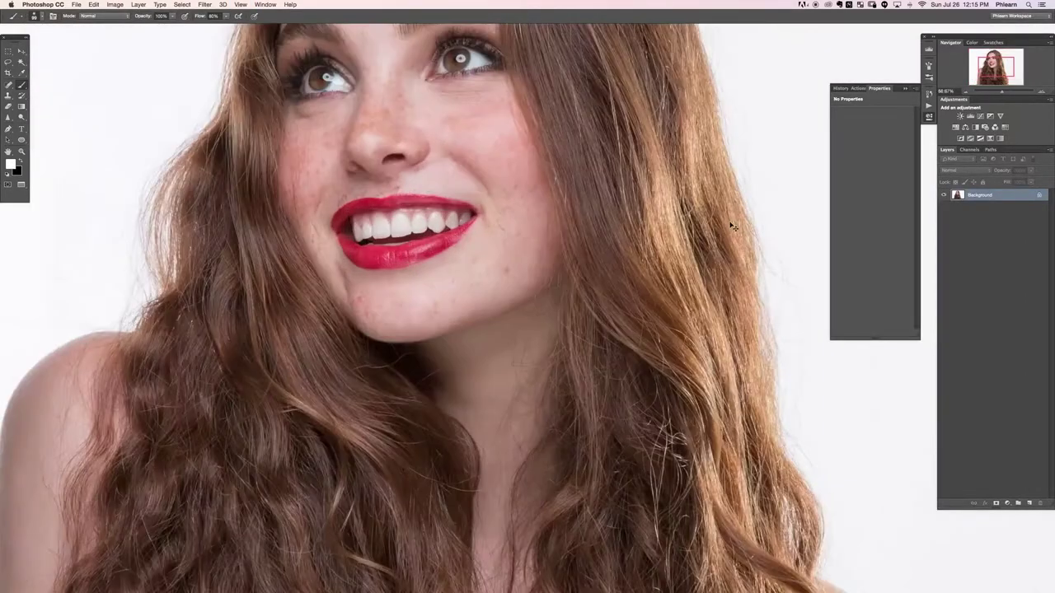
scroll(354, 130, up, 5)
scroll(478, 328, down, 2)
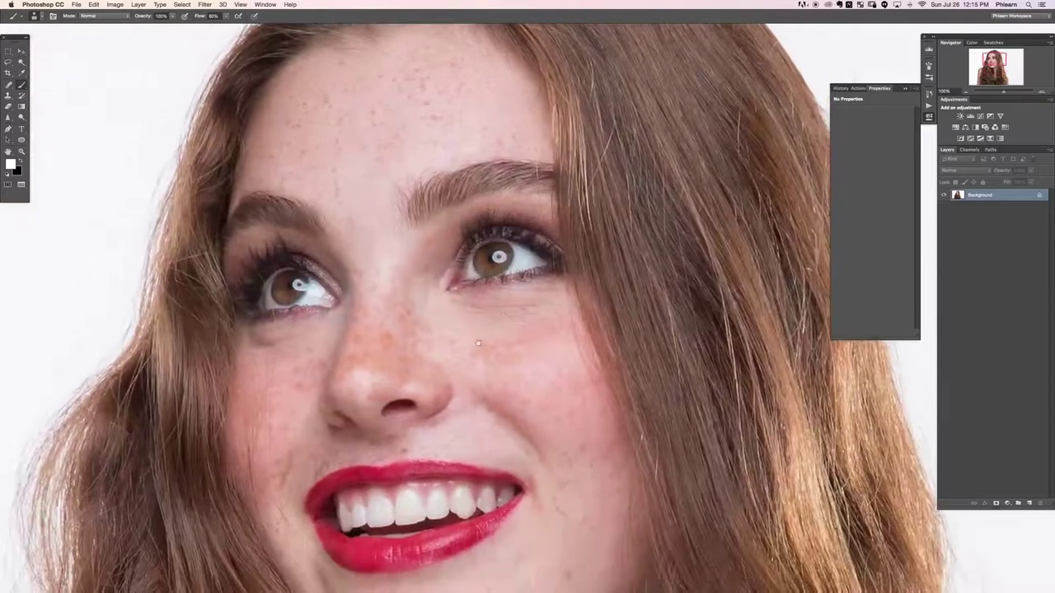
key(super+equal)
drag(399, 331, 567, 325)
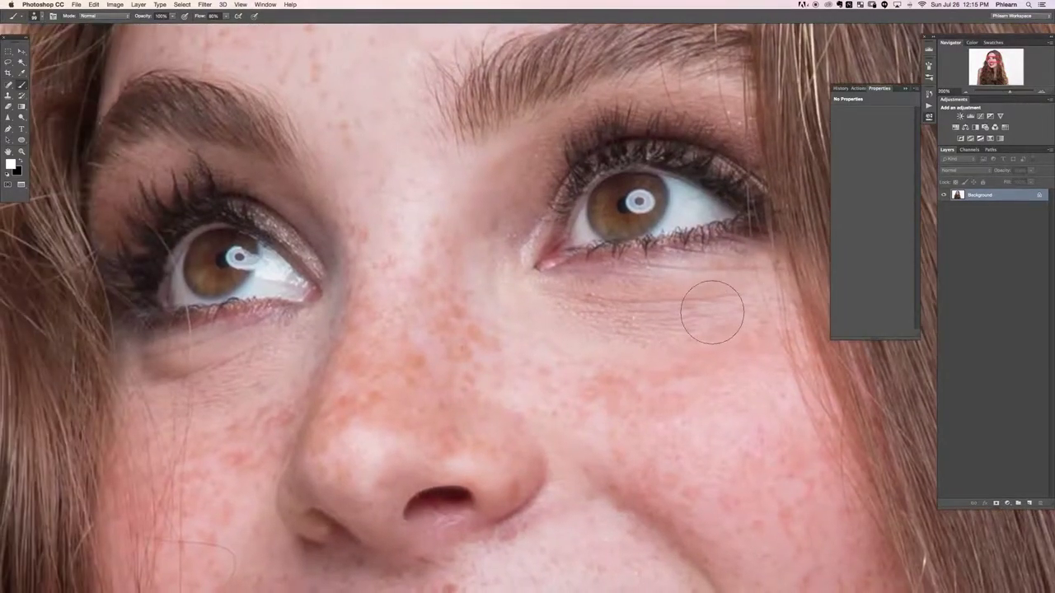
click(1007, 503)
click(1014, 549)
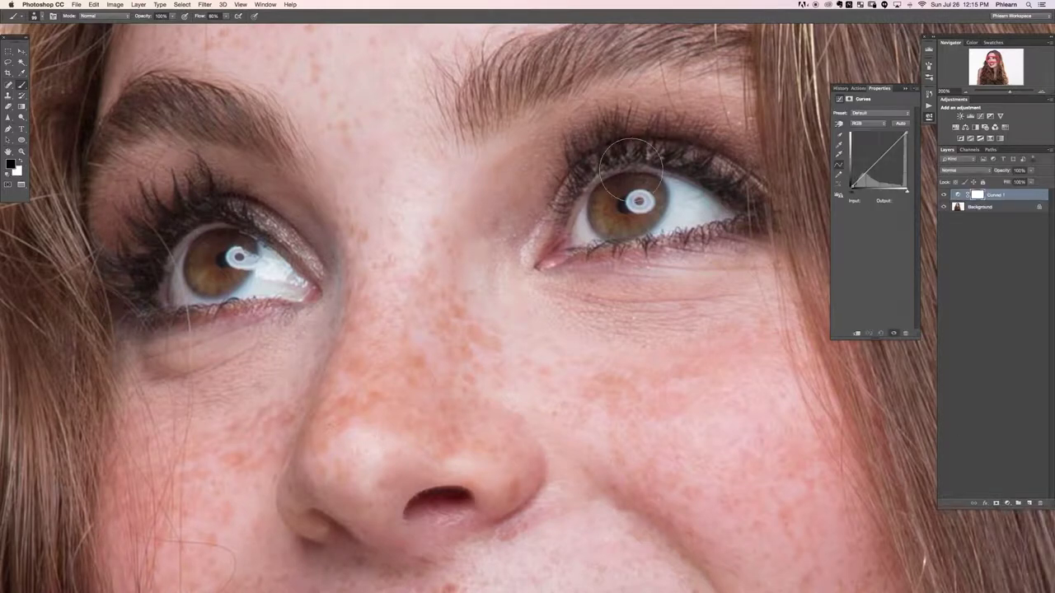
drag(881, 162, 884, 139)
key(super+Tab)
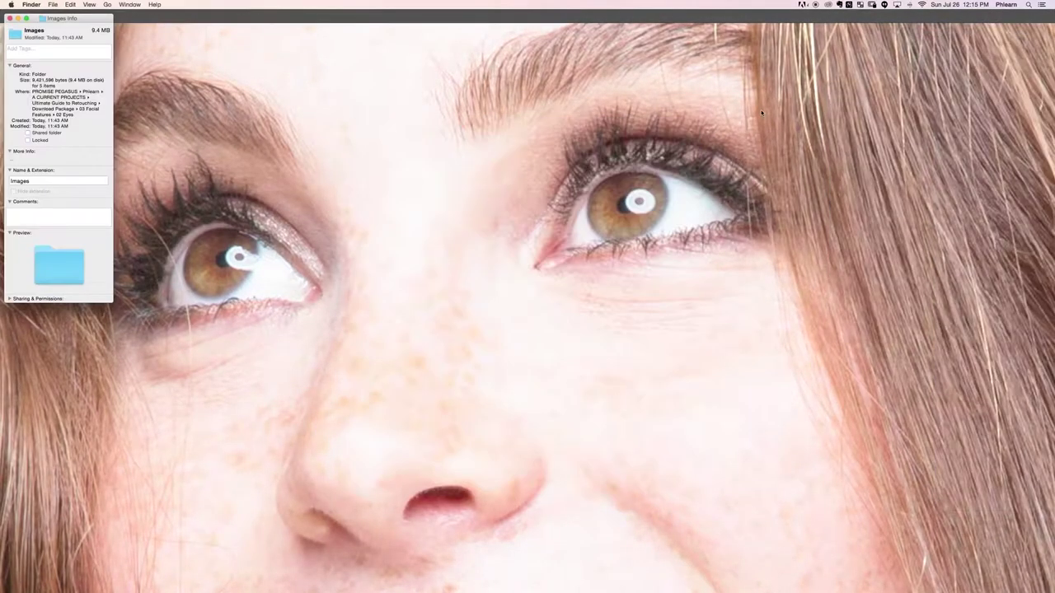
click(378, 231)
key(Escape)
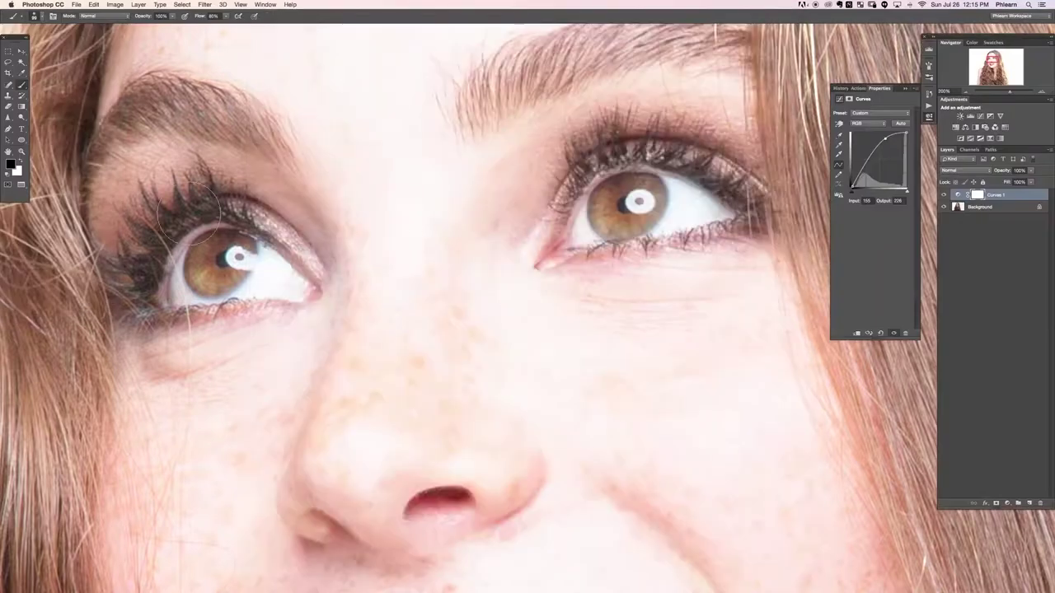
Invert the Curves 1 mask to black and paint white over both irises to reveal the brightening there
key(super+i)
key(super+equal)
drag(641, 69, 477, 183)
key(x)
mouse_move(500, 270)
mouse_down()
mouse_move(476, 306)
mouse_move(447, 304)
mouse_move(477, 284)
mouse_move(480, 261)
mouse_move(471, 292)
mouse_move(499, 300)
mouse_move(544, 285)
mouse_move(554, 260)
mouse_move(484, 287)
mouse_up()
drag(343, 339, 721, 311)
mouse_move(255, 315)
mouse_down()
mouse_move(273, 356)
mouse_move(289, 352)
mouse_move(282, 342)
mouse_move(249, 360)
mouse_move(254, 303)
mouse_move(265, 339)
mouse_up()
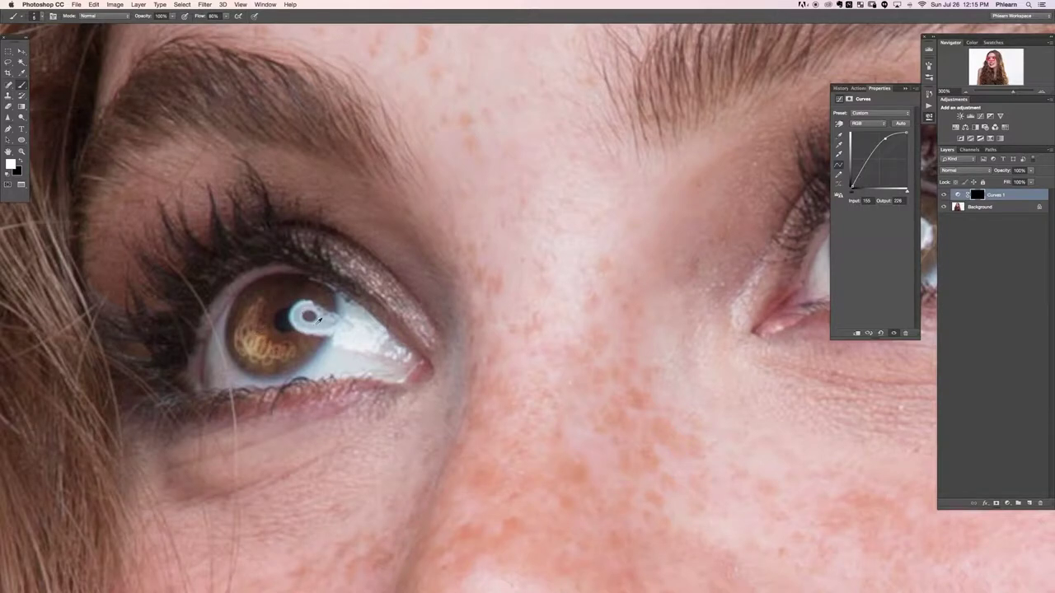
Soften the painted Curves 1 mask with a Gaussian Blur
key(super+1)
drag(448, 293, 406, 282)
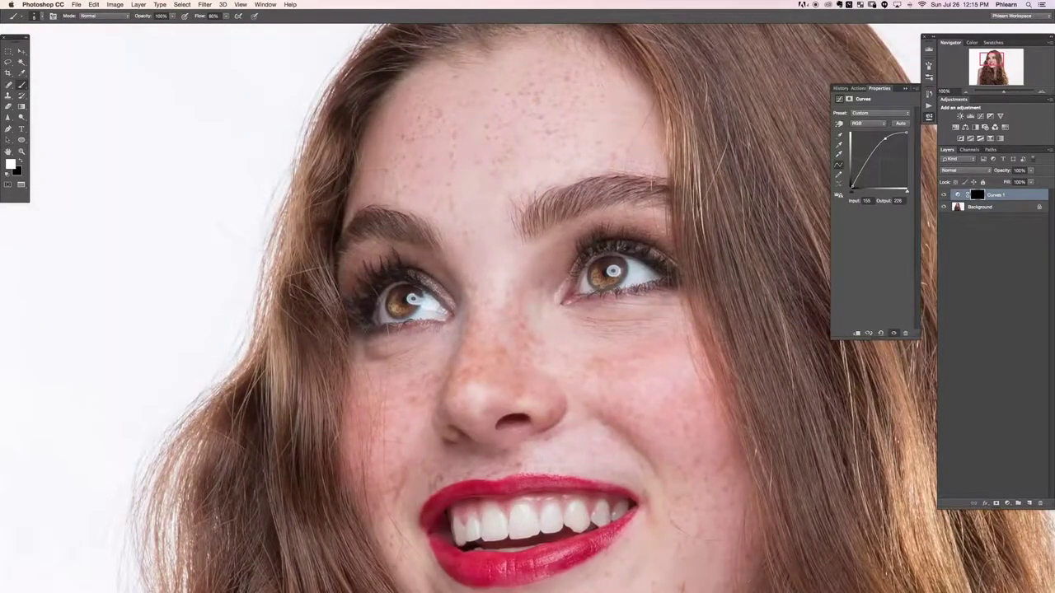
key(super+alt+f)
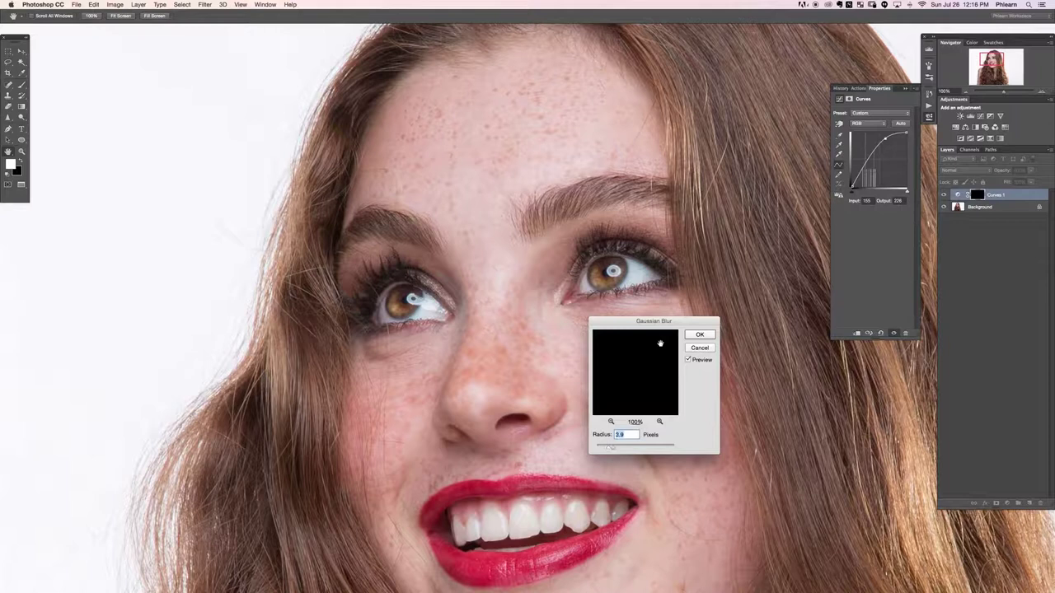
key(Return)
Compare the eyes with and without the Curves 1 iris brightening
drag(707, 351, 632, 265)
click(943, 195)
click(944, 195)
click(943, 195)
click(943, 196)
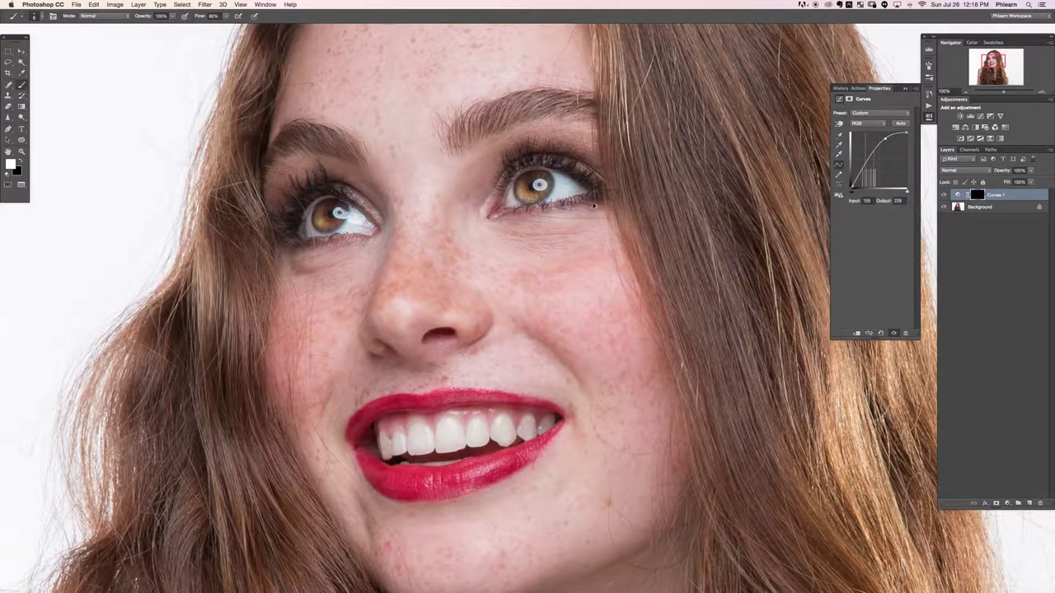
Apply another Gaussian Blur with a 3.9 pixel radius to the Curves 1 mask
key(alt+super+f)
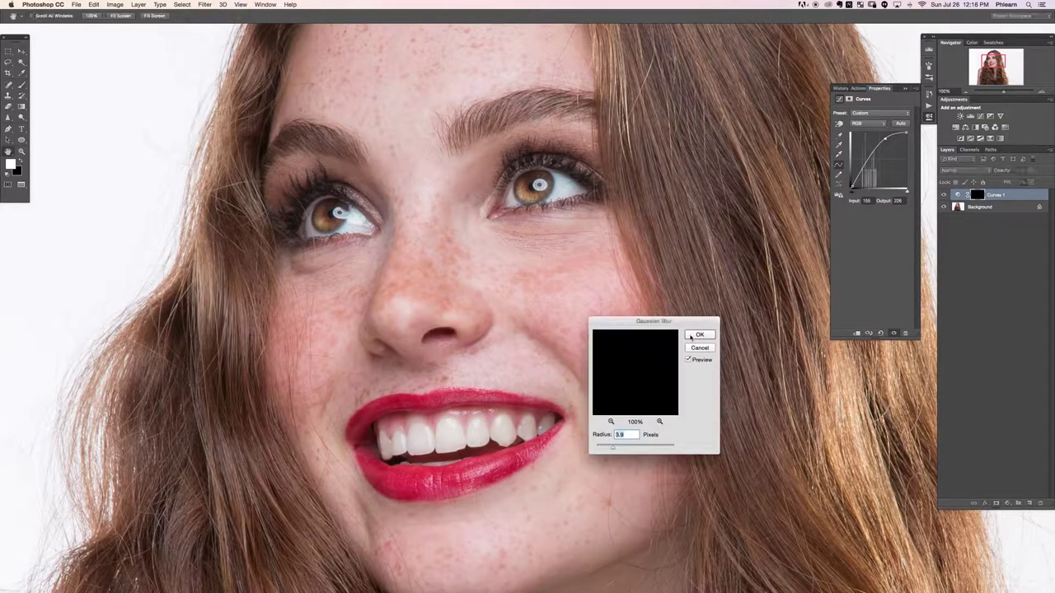
click(699, 335)
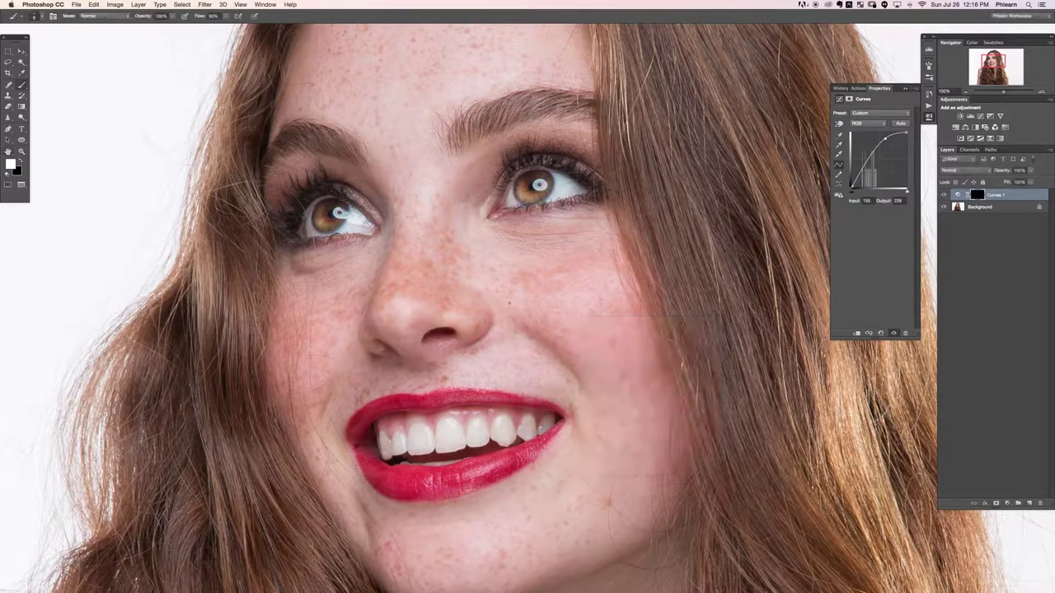
drag(553, 309, 576, 305)
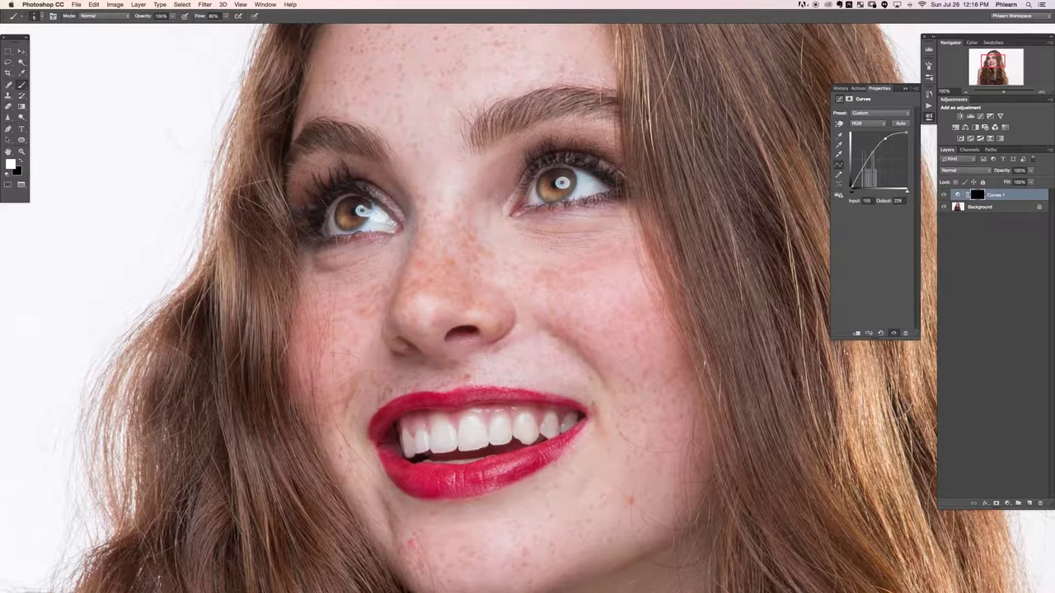
Add a second Curves adjustment layer that brightens the midtones, and invert its mask to black
click(1007, 502)
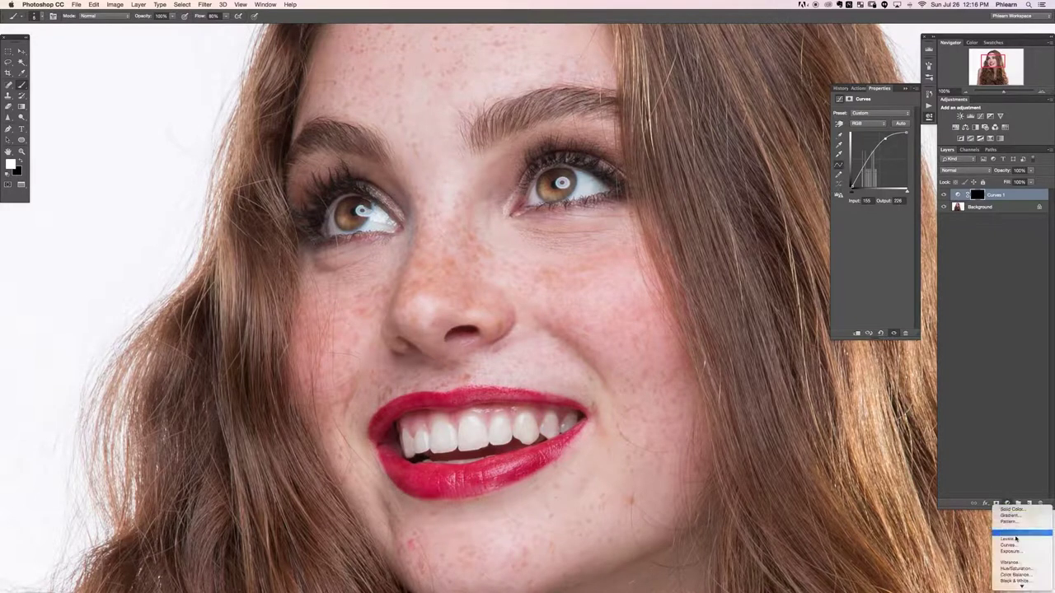
click(1009, 543)
key(super+plus)
key(super+plus)
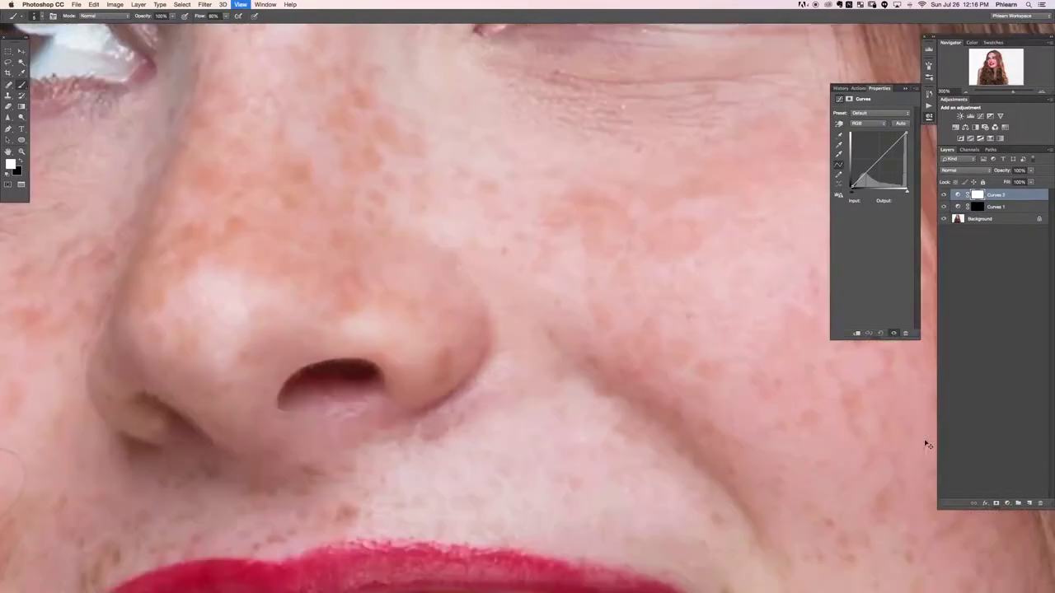
drag(850, 82, 806, 356)
drag(875, 165, 875, 151)
key(super+i)
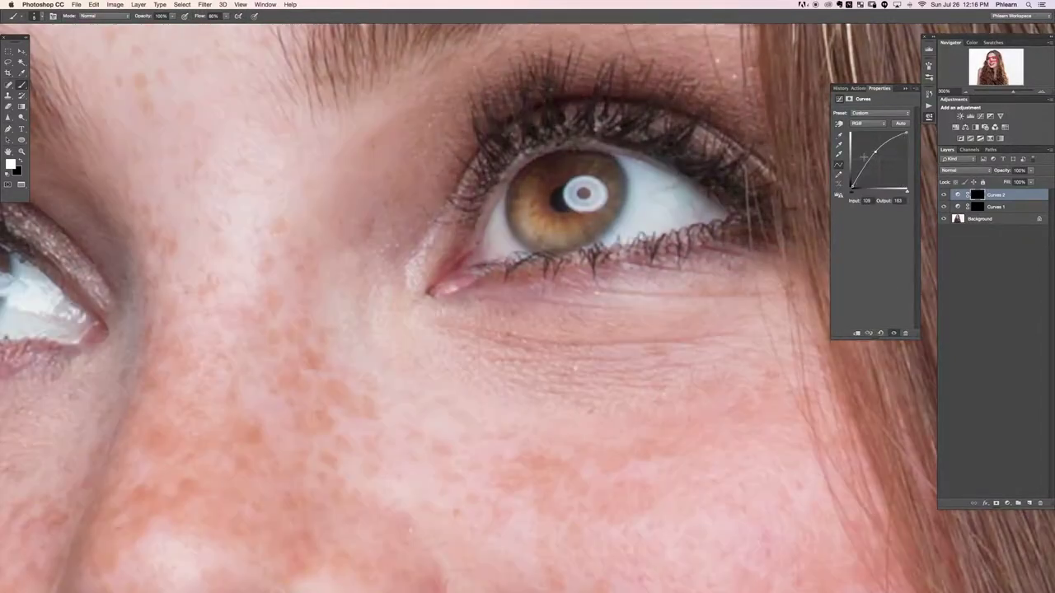
Paint fine white radial streaks on the Curves 2 mask across the irises of both eyes
mouse_move(544, 188)
mouse_down()
mouse_move(526, 178)
mouse_move(525, 215)
mouse_move(542, 231)
mouse_move(606, 216)
mouse_up()
scroll(280, 253, left, 10)
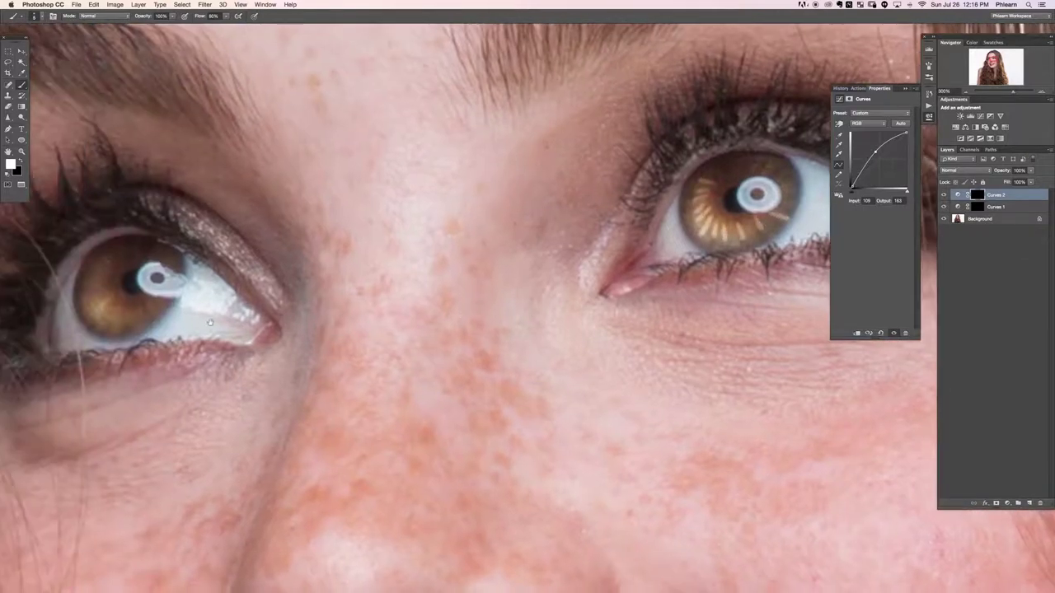
mouse_move(279, 253)
mouse_down()
mouse_move(262, 265)
mouse_move(276, 276)
mouse_move(265, 296)
mouse_move(296, 304)
mouse_move(318, 286)
mouse_move(333, 292)
mouse_up()
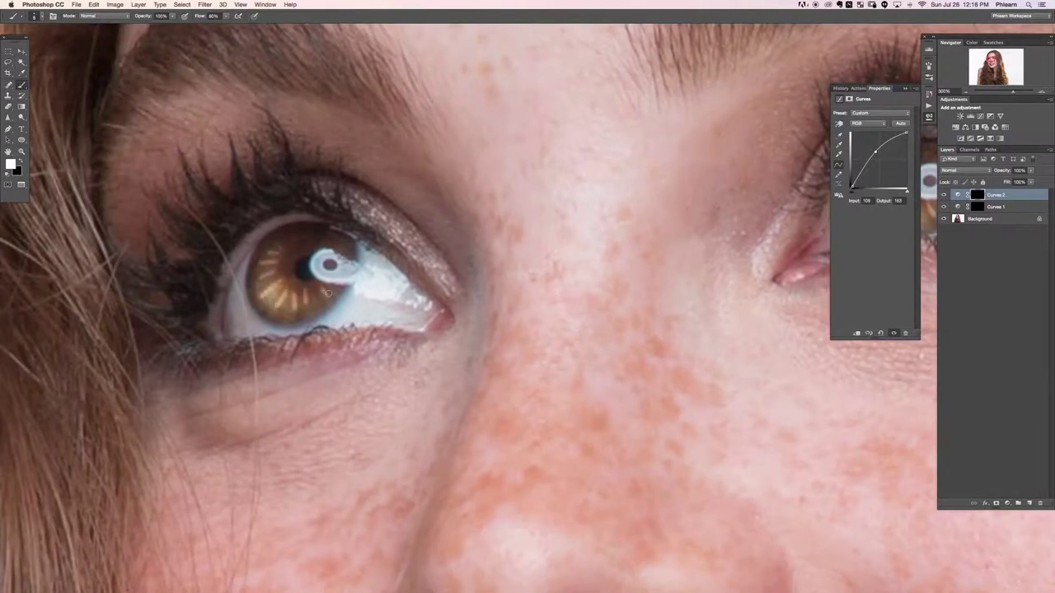
Soften the iris streaks on the Curves 2 mask with a 1.9 pixel Gaussian Blur
key(super+minus)
key(super+minus)
key(super+minus)
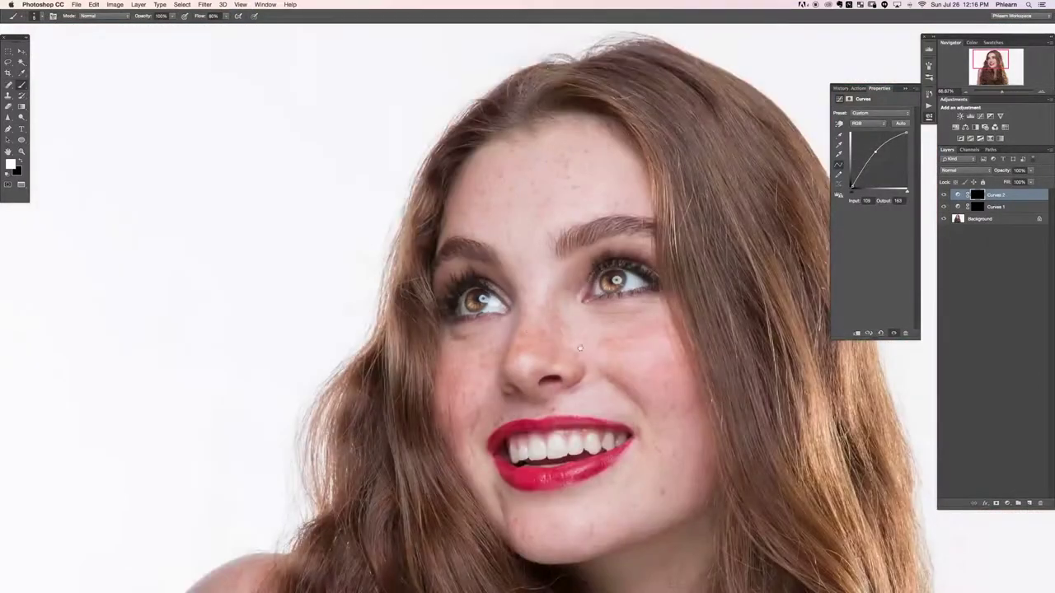
drag(580, 349, 476, 313)
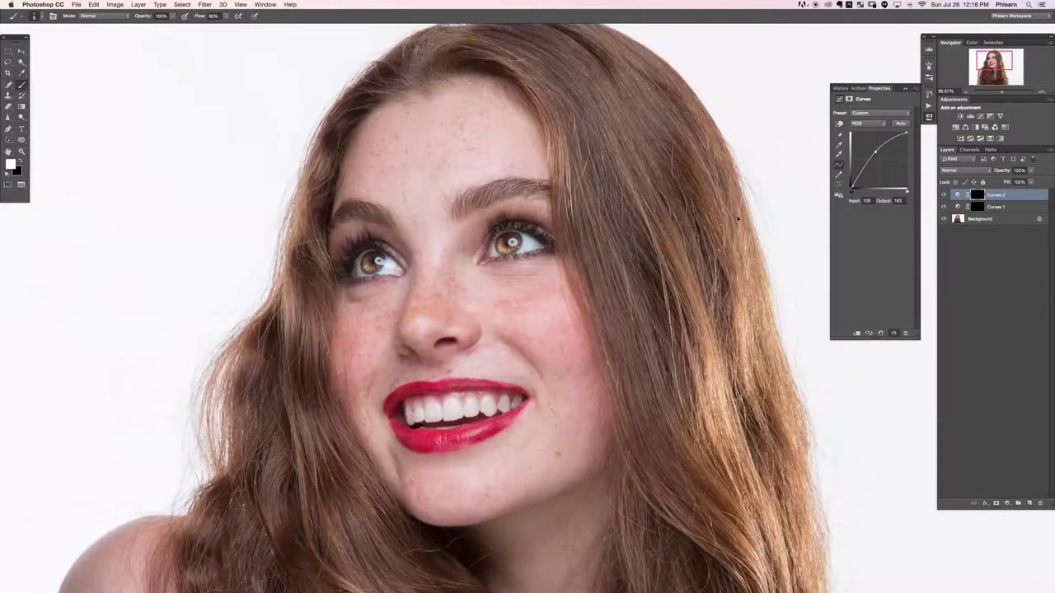
key(super+alt+f)
key(shift+Down)
key(shift+Down)
key(shift+Down)
key(shift+Down)
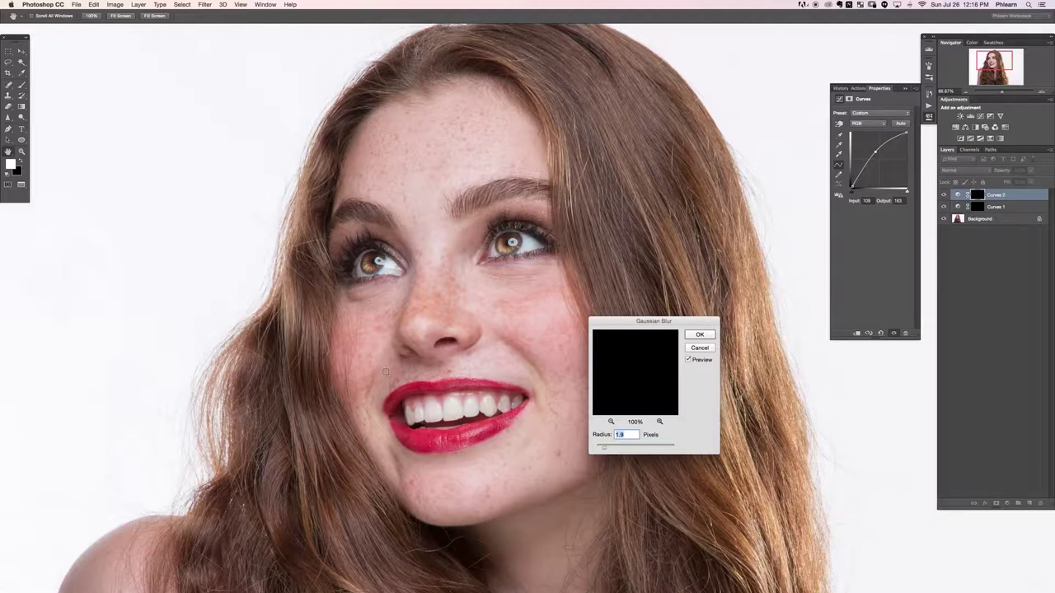
key(Return)
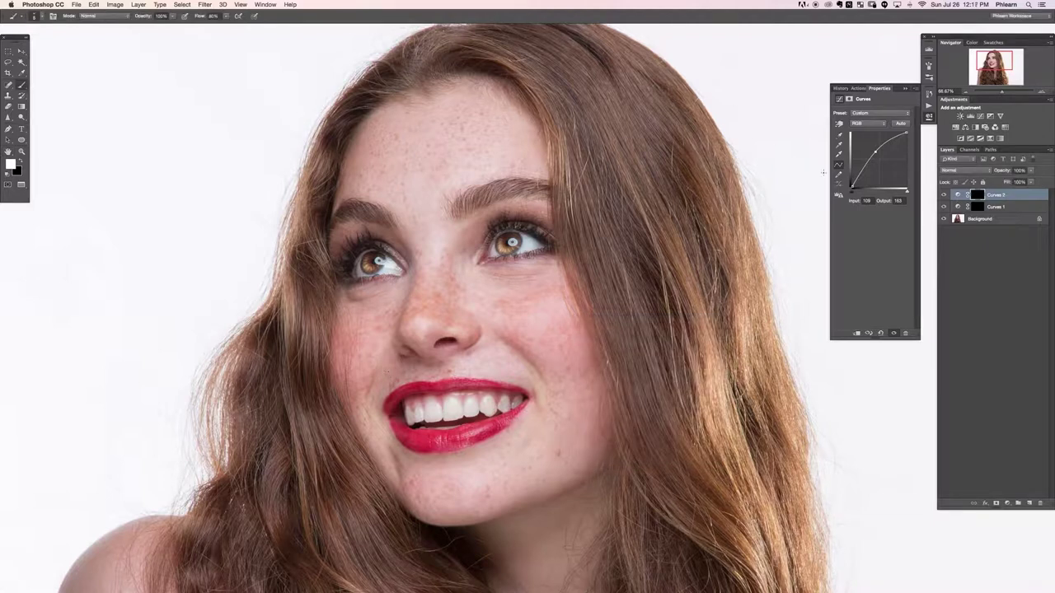
Fine-tune the Curves 2 adjustment by its color channels, raising the Red curve to warm the iris streaks
drag(875, 152, 880, 299)
click(867, 123)
click(868, 130)
click(877, 153)
drag(877, 153, 879, 155)
click(867, 125)
click(867, 129)
click(879, 152)
click(866, 124)
click(867, 117)
drag(878, 152, 878, 155)
Compare the eyes with and without the Curves 2 iris streaks
click(943, 196)
click(943, 195)
click(943, 195)
click(943, 195)
click(944, 195)
click(943, 195)
Examine the brightened irises up close and in relation to the whole face
key(super+plus)
key(super+plus)
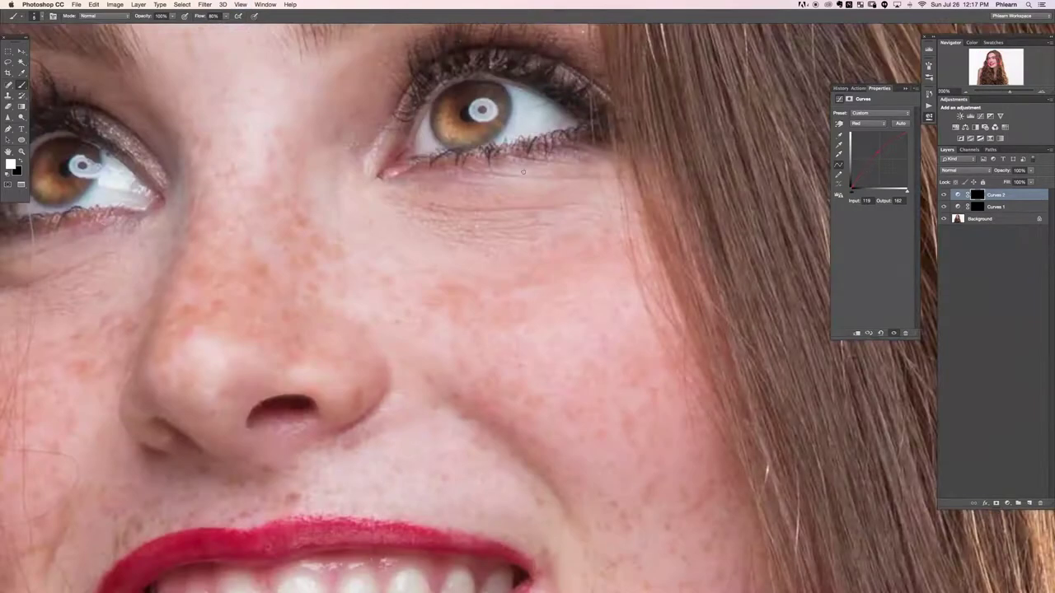
key(x)
key(super+minus)
key(super+minus)
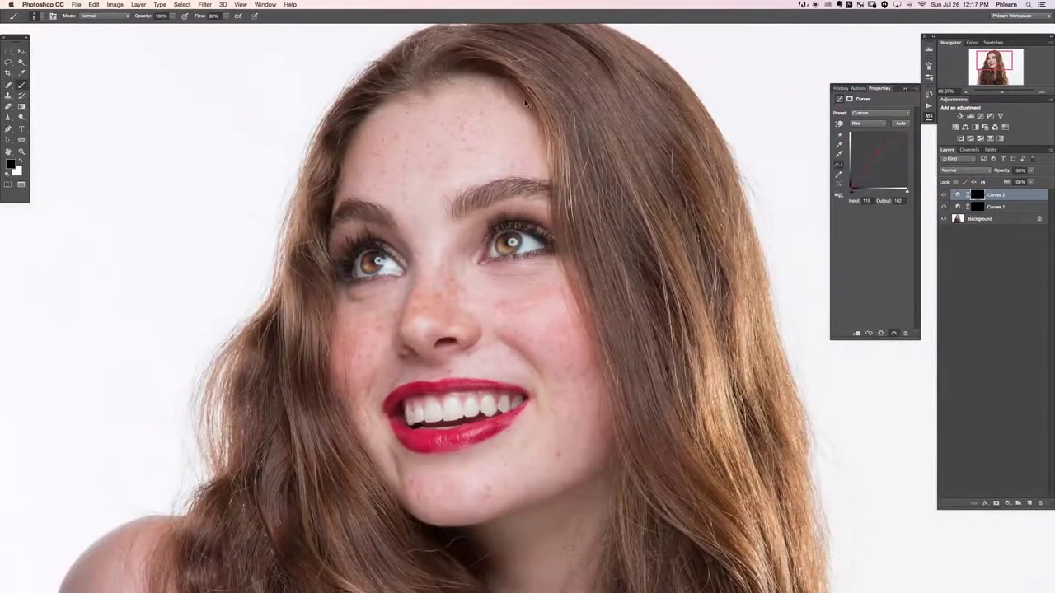
drag(412, 320, 421, 302)
scroll(420, 303, down, 1)
key(super+plus)
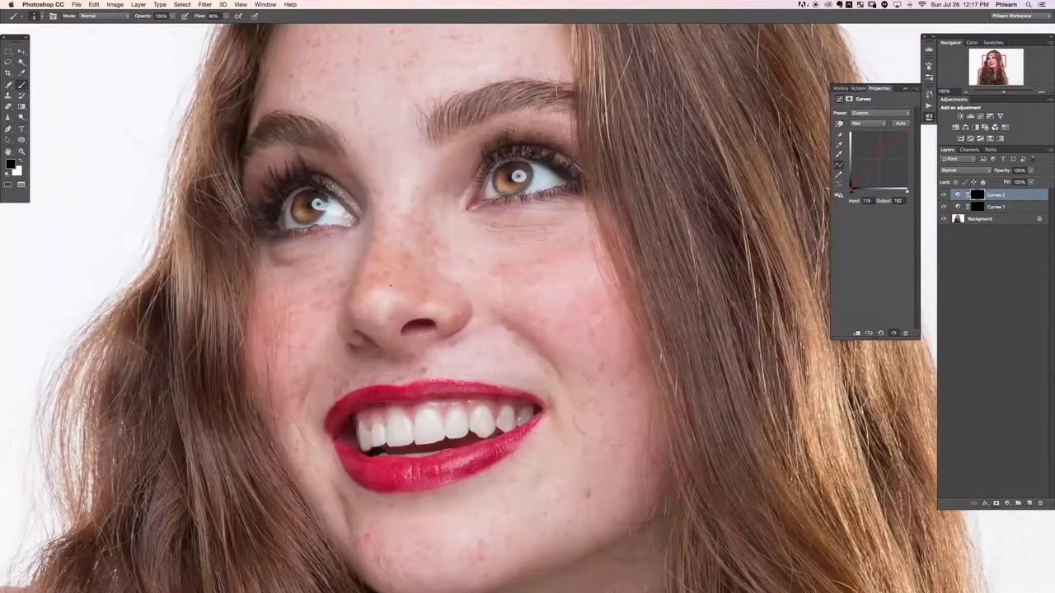
drag(525, 279, 510, 332)
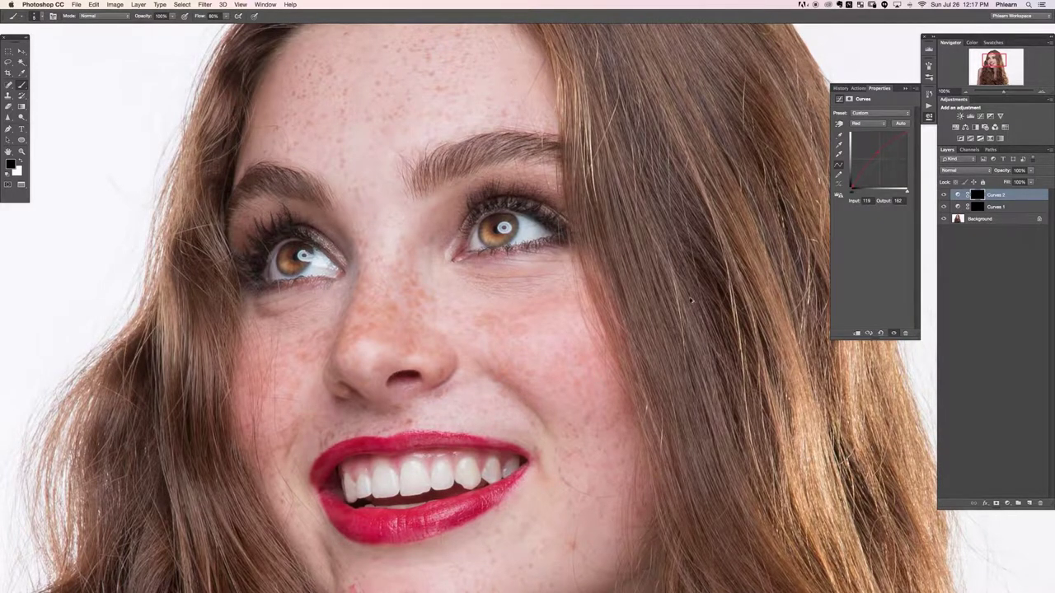
Stamp all visible layers onto a new layer at the top of the stack
key(super+shift+alt+n)
key(x)
key(super+shift+alt+e)
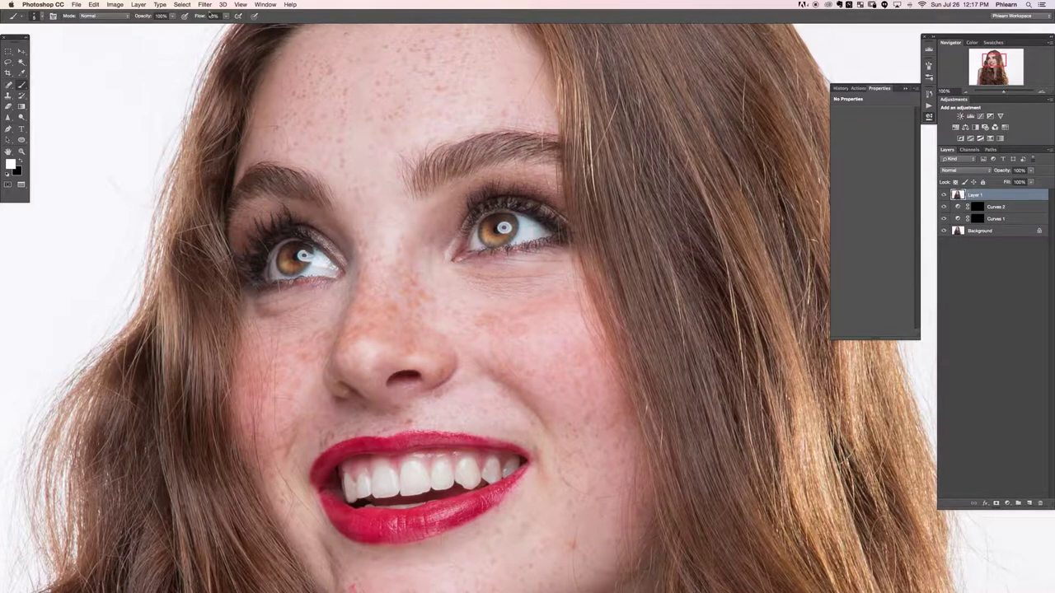
Start an Unsharp Mask on Layer 1 with an amount of 102% and a radius of 8.0 pixels
click(200, 5)
mouse_move(214, 150)
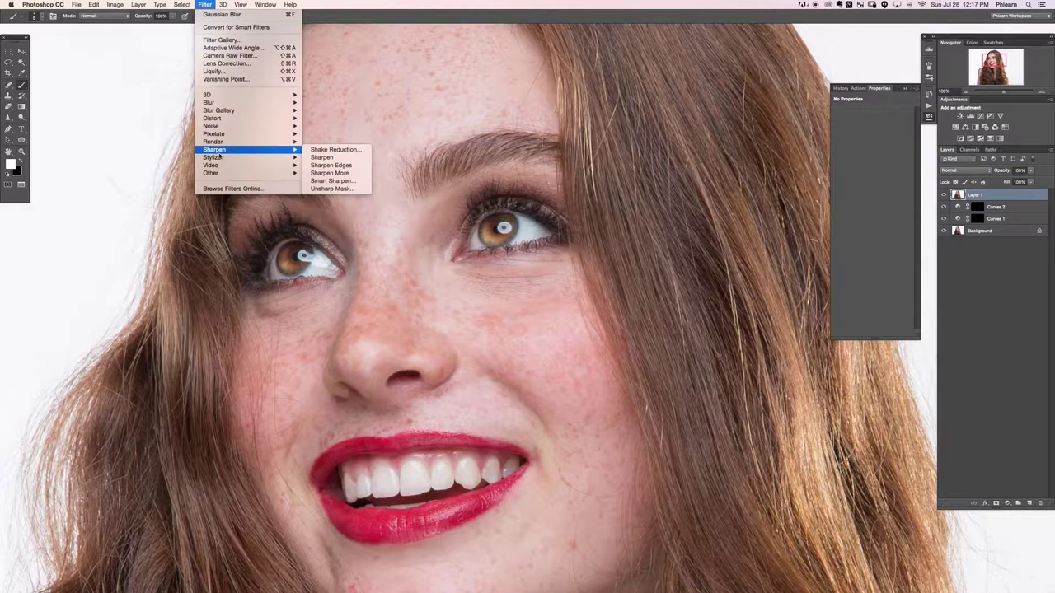
click(334, 184)
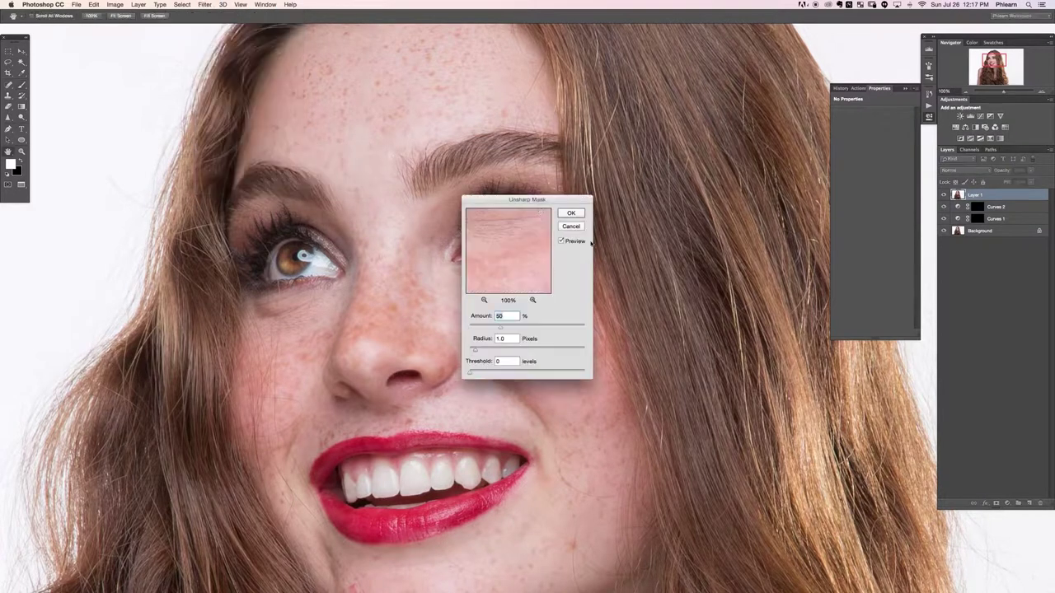
drag(532, 200, 707, 174)
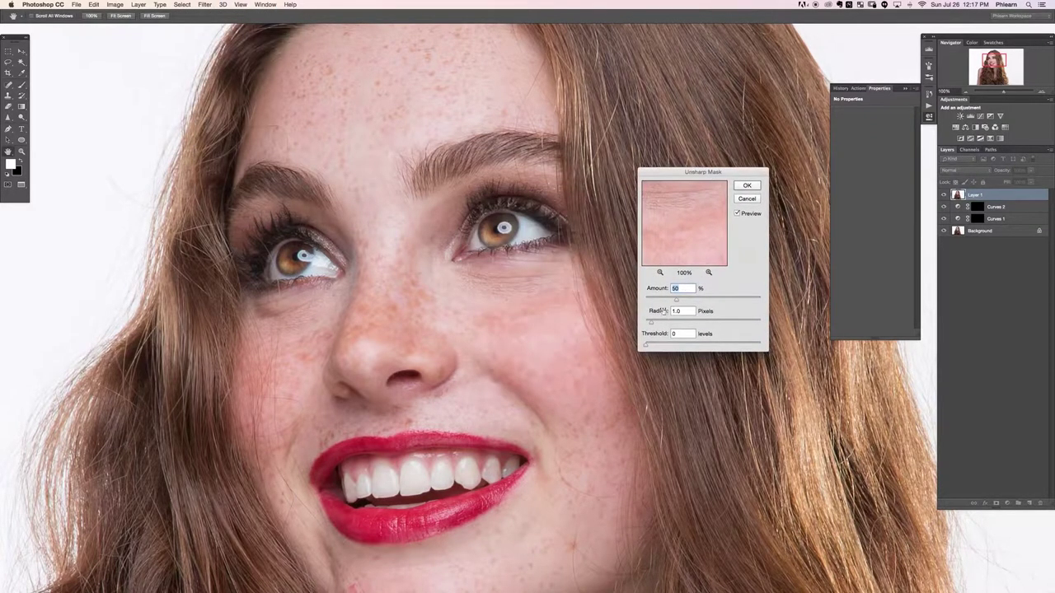
drag(657, 324, 700, 302)
drag(654, 344, 705, 306)
click(683, 322)
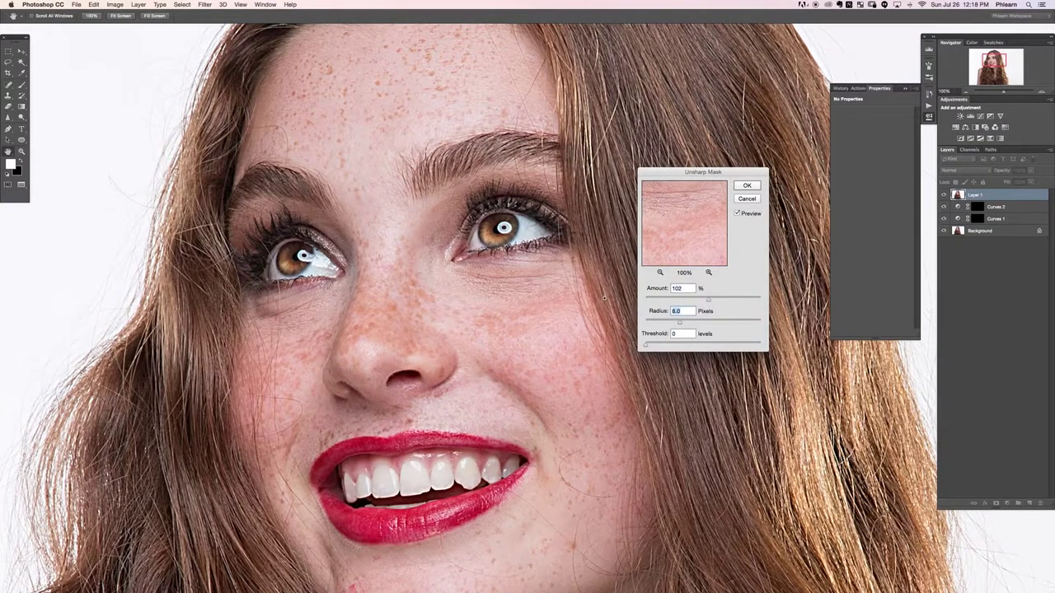
Try Unsharp Mask on the whole image at 123%, comparing radii of 115.5 and 1.4 pixels
key(super+0)
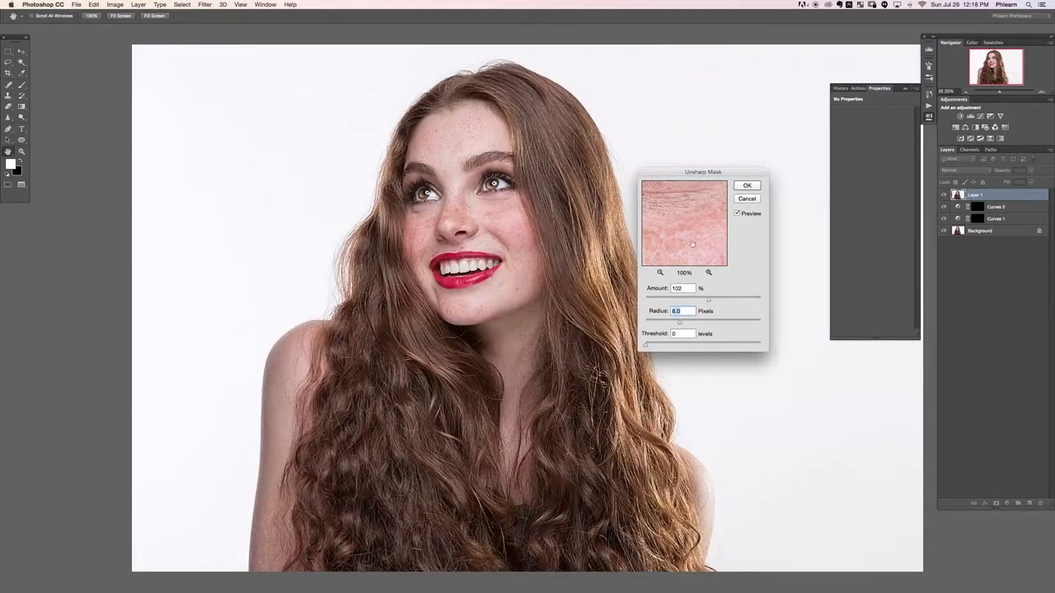
click(672, 299)
click(660, 321)
click(720, 323)
click(716, 300)
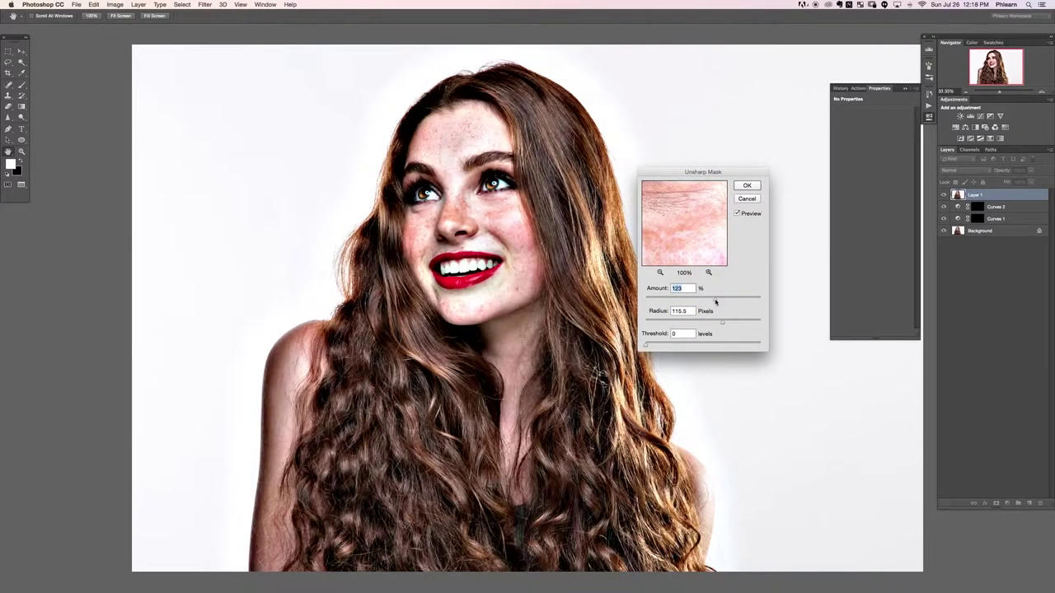
click(656, 322)
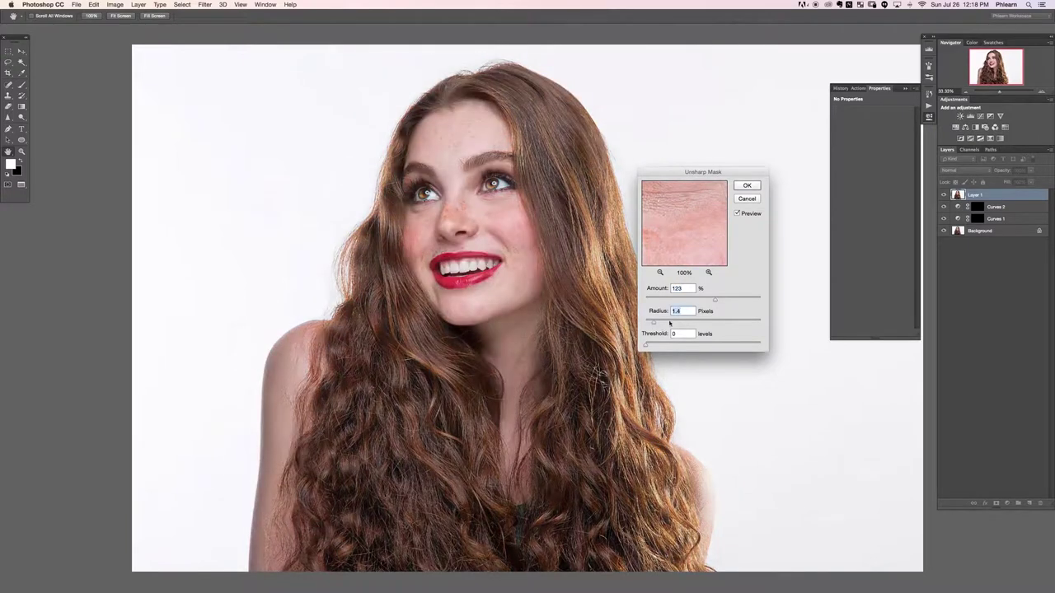
Apply Unsharp Mask to Layer 1 with amount 191% and radius 2.5 pixels, checking an eye in the preview
click(735, 299)
click(663, 324)
drag(668, 323, 663, 322)
drag(682, 226, 700, 240)
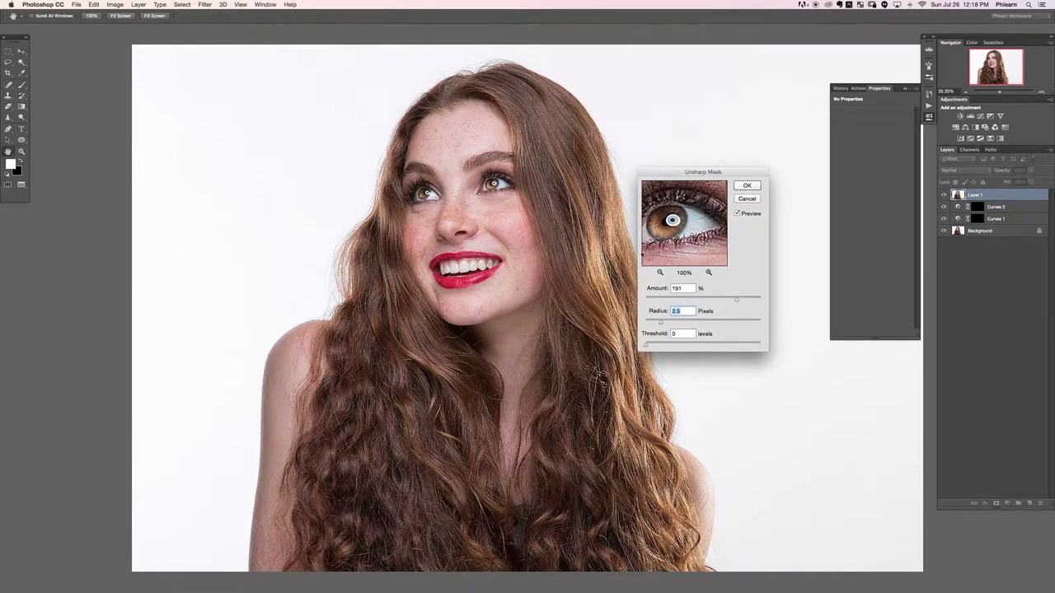
click(744, 186)
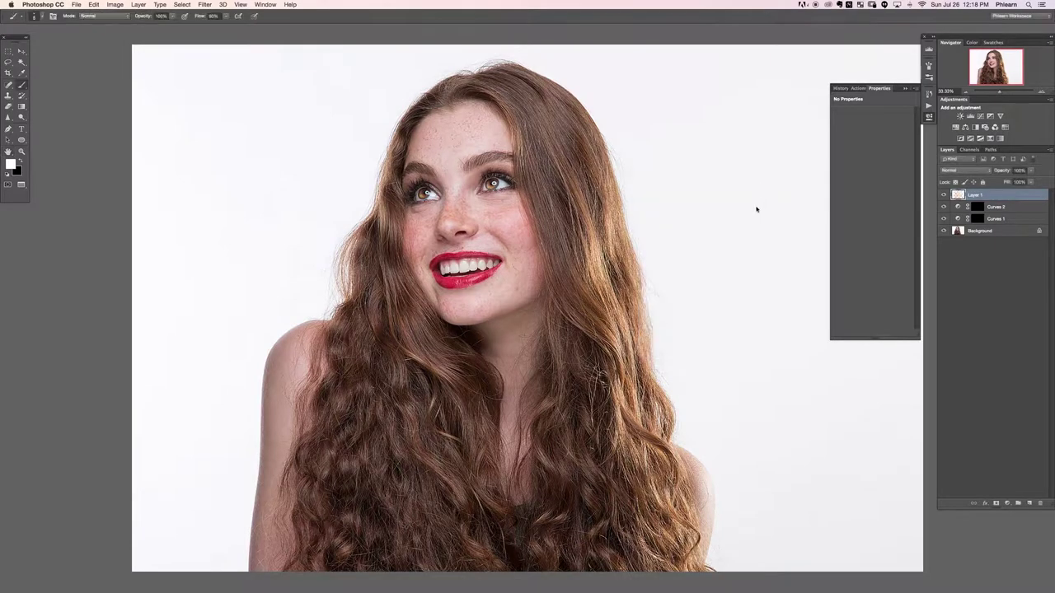
Add a layer mask to the sharpened Layer 1 and invert it to black to hide the sharpening
key(super+plus)
key(super+plus)
drag(450, 161, 517, 320)
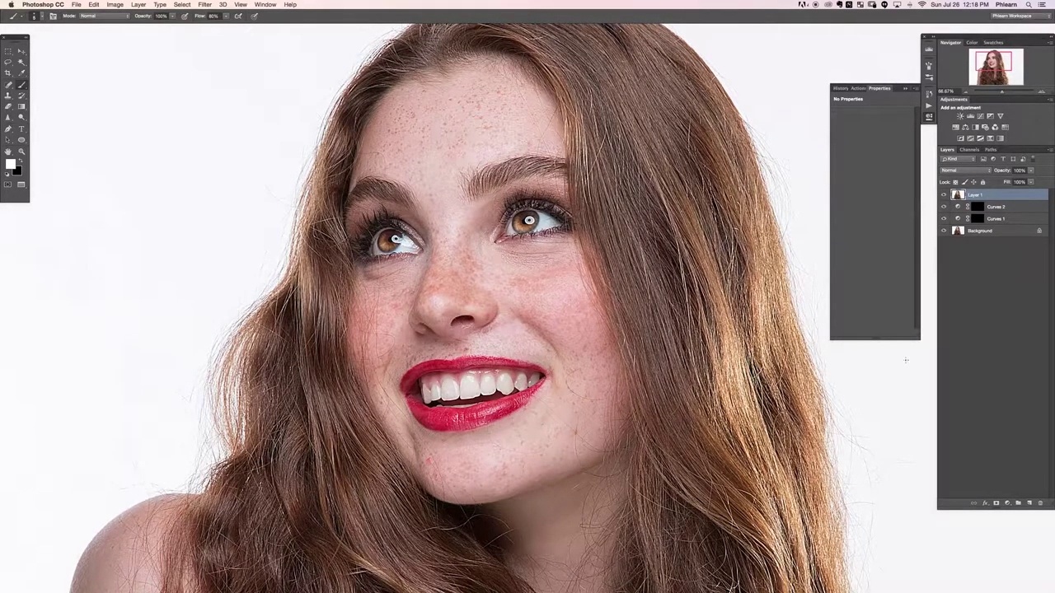
drag(548, 332, 546, 329)
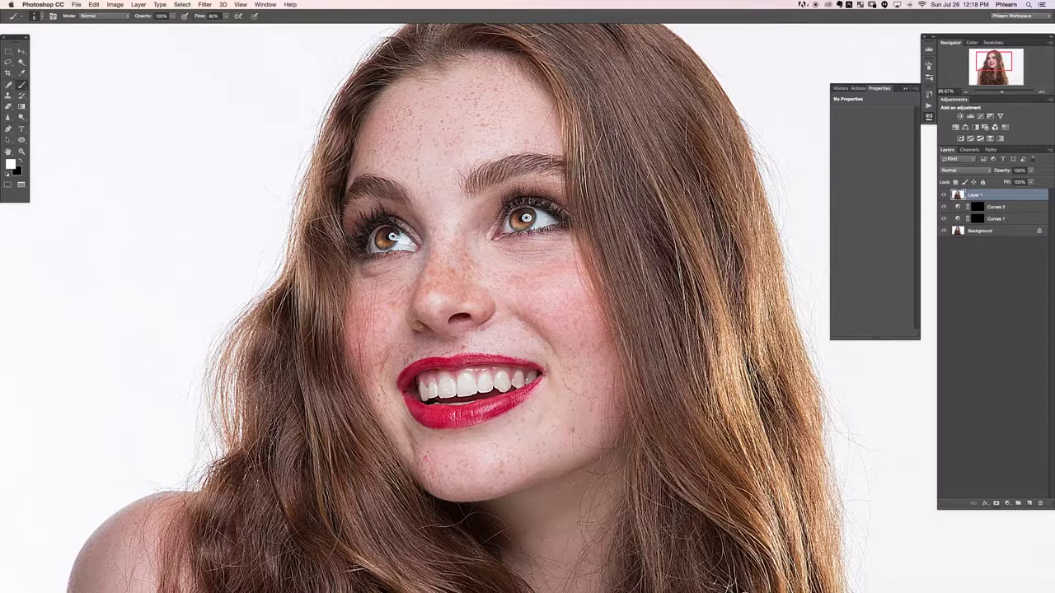
key(super+m)
key(super+i)
key(super+=)
key(x)
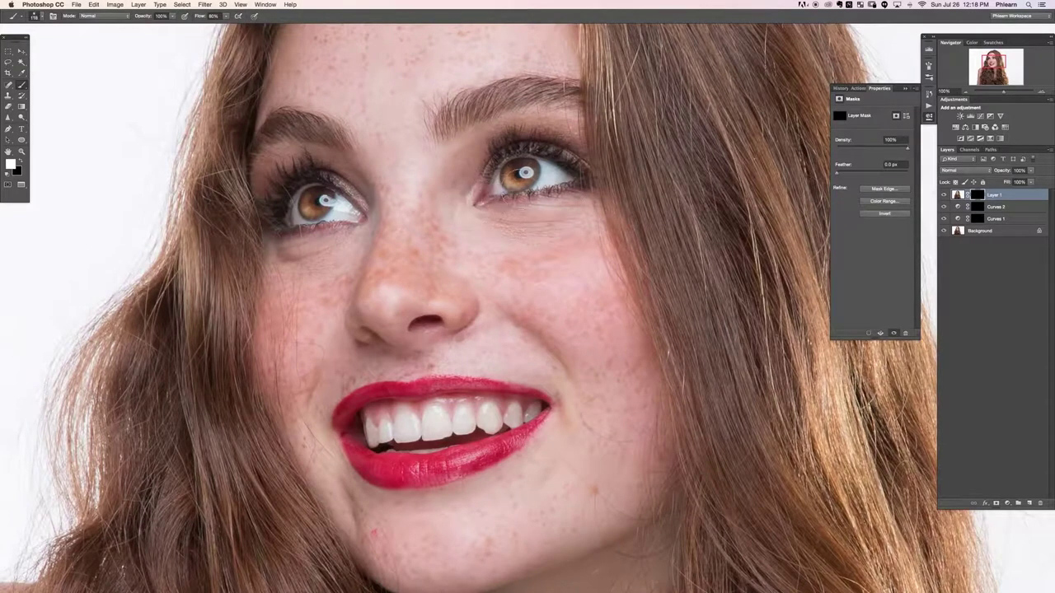
Paint with a soft white brush at 30% flow on Layer 1's mask to reveal the sharpening over the eyes
mouse_move(524, 173)
mouse_down()
mouse_move(504, 154)
mouse_move(574, 169)
mouse_up()
drag(495, 203, 483, 200)
drag(489, 155, 531, 155)
key(super+minus)
key(super+minus)
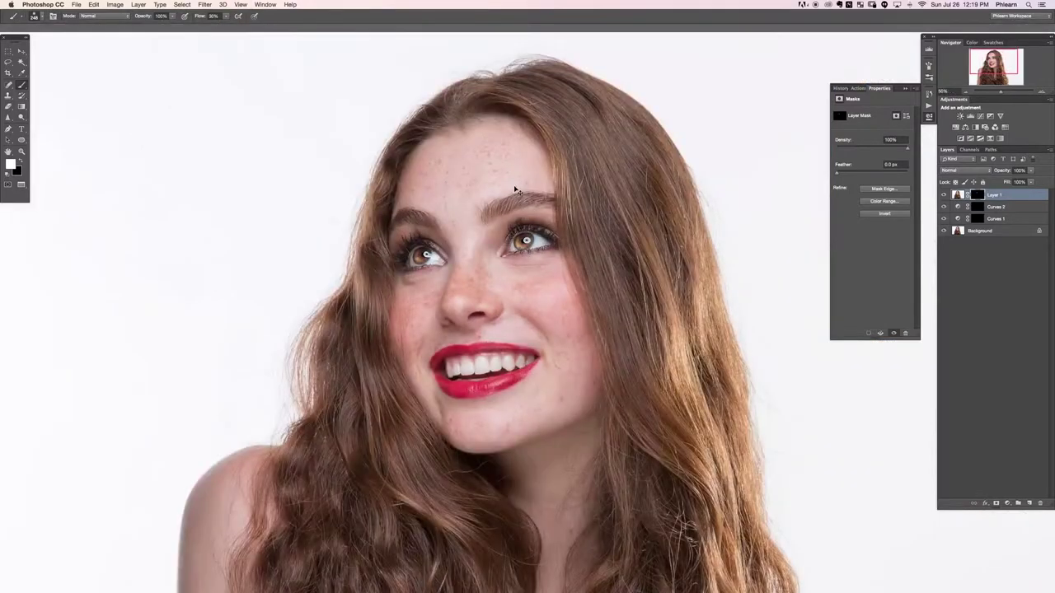
Compare the face with and without the sharpened Layer 1
key(super+minus)
key(super+plus)
key(super+plus)
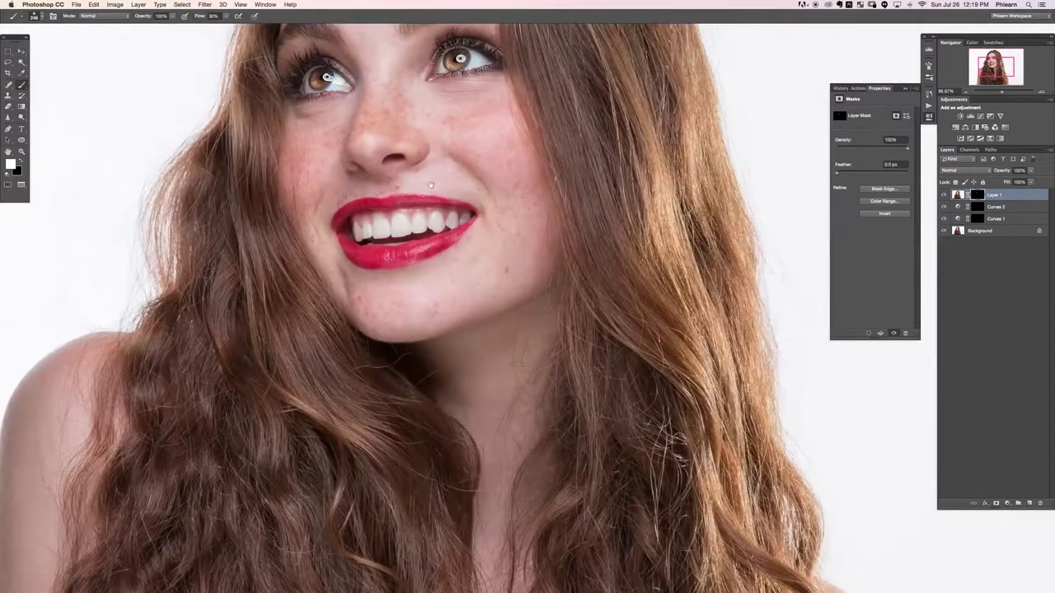
scroll(431, 184, up, 5)
click(944, 195)
click(943, 195)
click(943, 195)
click(943, 196)
Lower Layer 1's opacity to 70% and compare the eyes with the layer hidden and shown
click(997, 171)
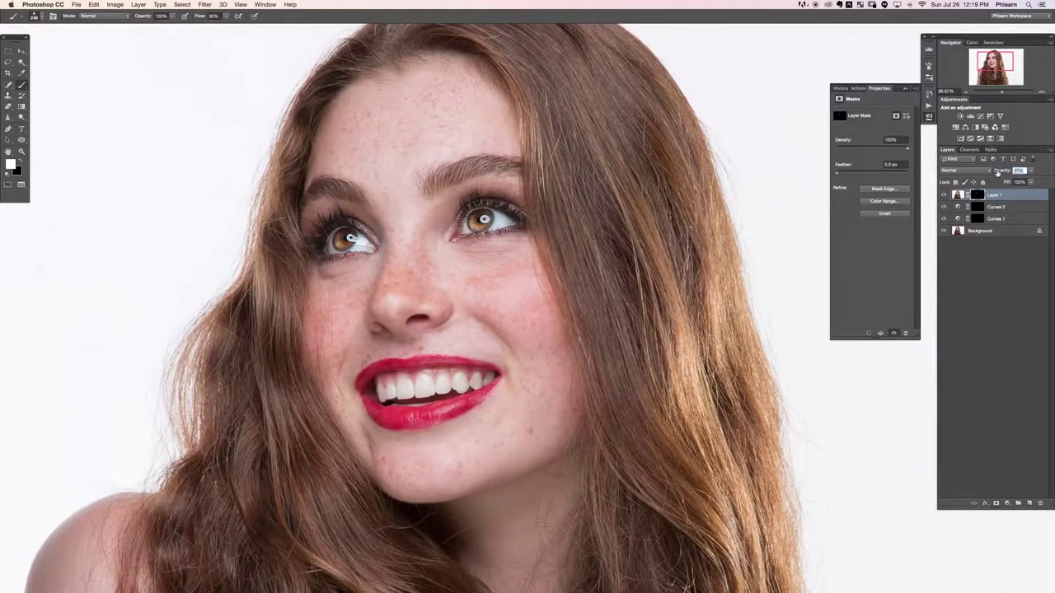
drag(994, 173, 993, 172)
click(945, 195)
click(945, 195)
click(946, 195)
click(953, 195)
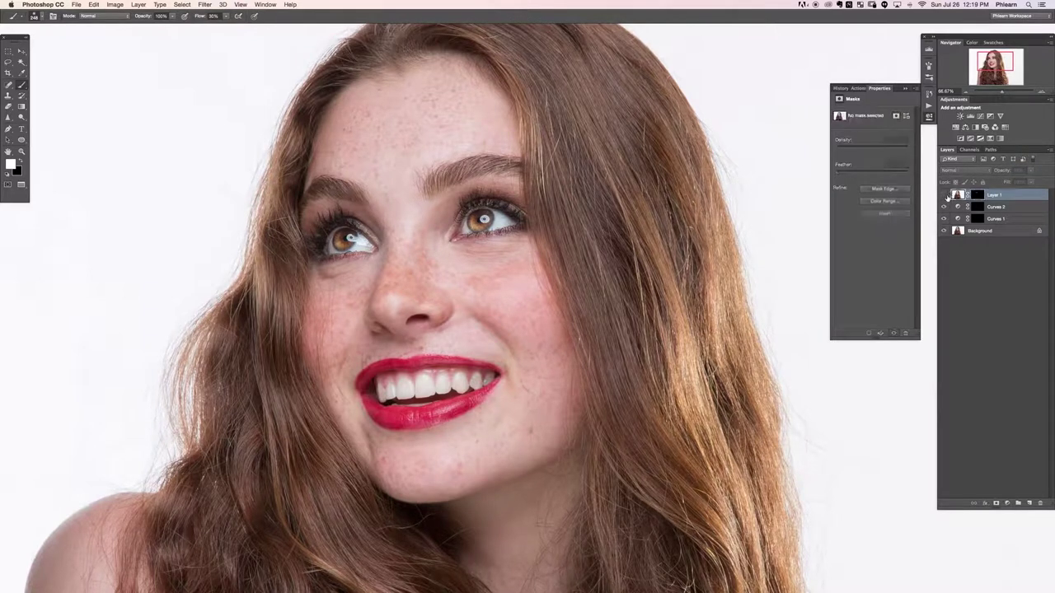
click(944, 194)
Group Layer 1, Curves 2 and Curves 1, and compare the portrait with the group hidden and shown
shift+click(1000, 218)
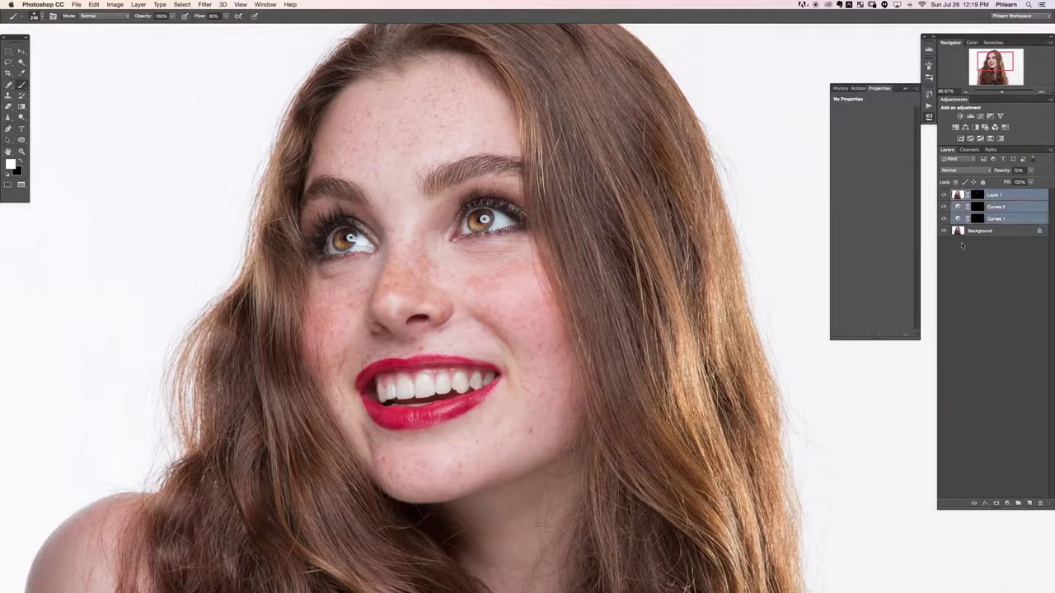
key(super+g)
key(super+comma)
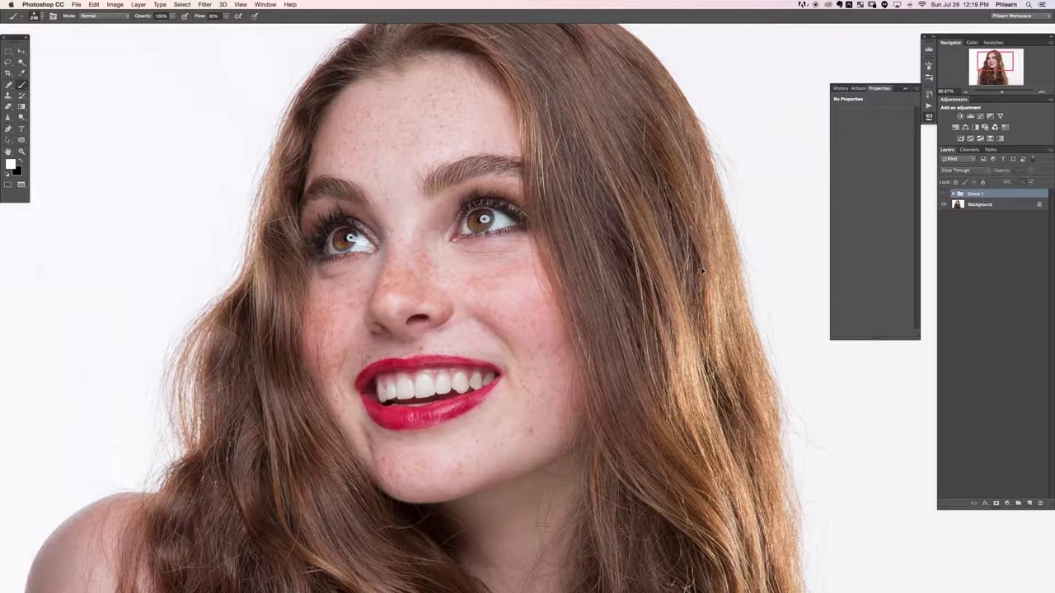
key(super+comma)
key(super+comma)
key(super+comma)
key(super+comma)
key(super+comma)
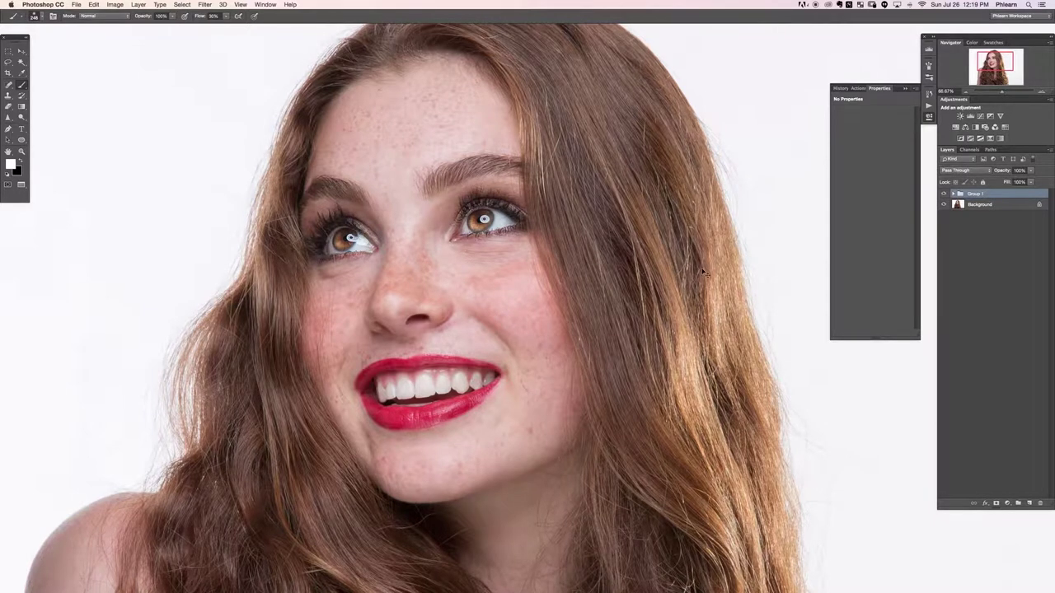
Switch to the portrait of the man in the black shirt and duplicate its Background layer
key(ctrl+Tab)
key(super+minus)
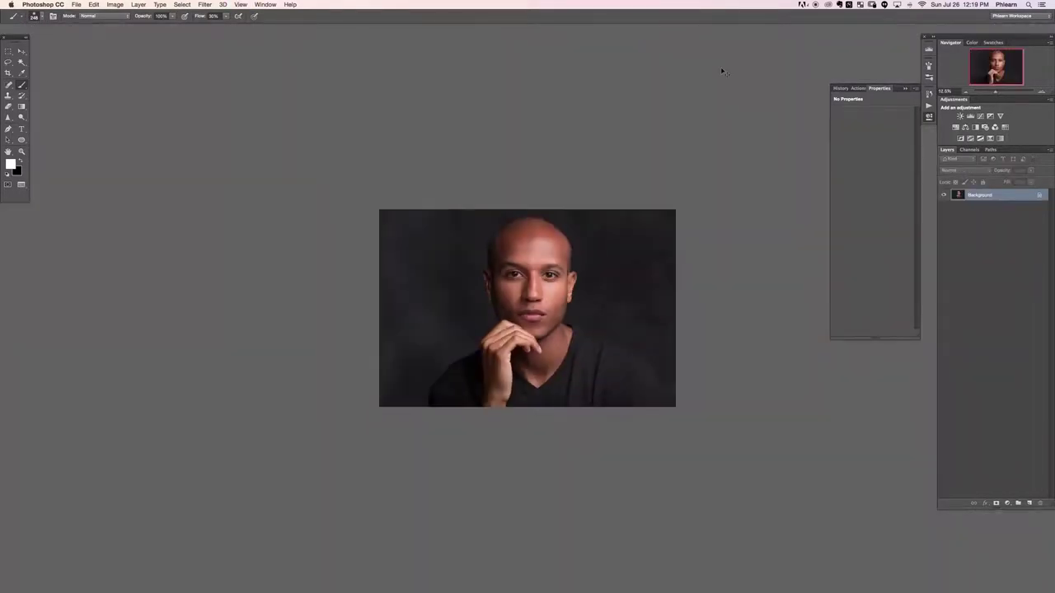
key(super+plus)
key(super+plus)
key(super+plus)
key(super+plus)
key(super+plus)
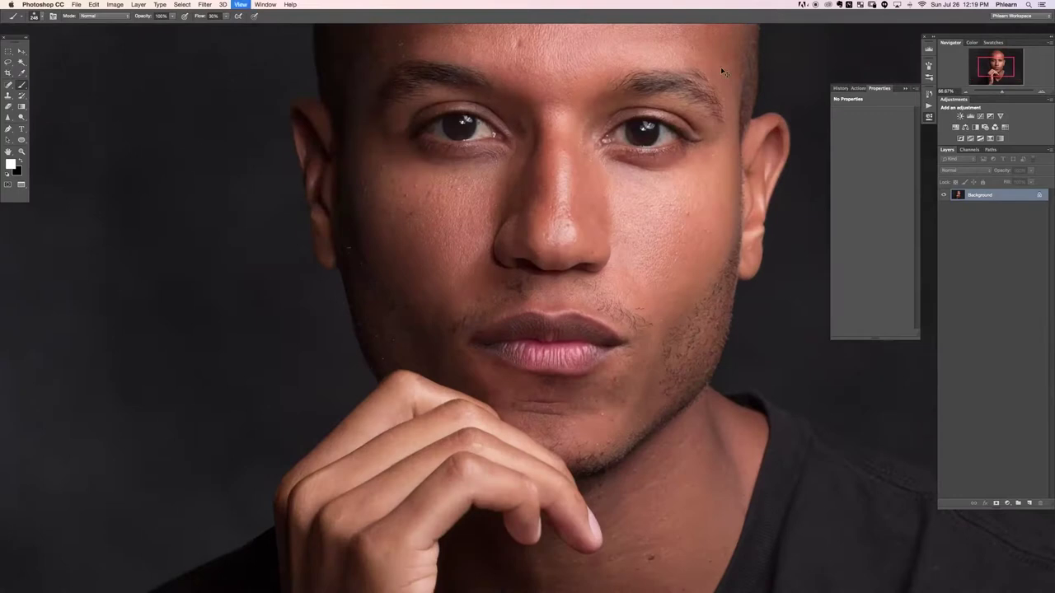
key(super+plus)
drag(544, 138, 387, 306)
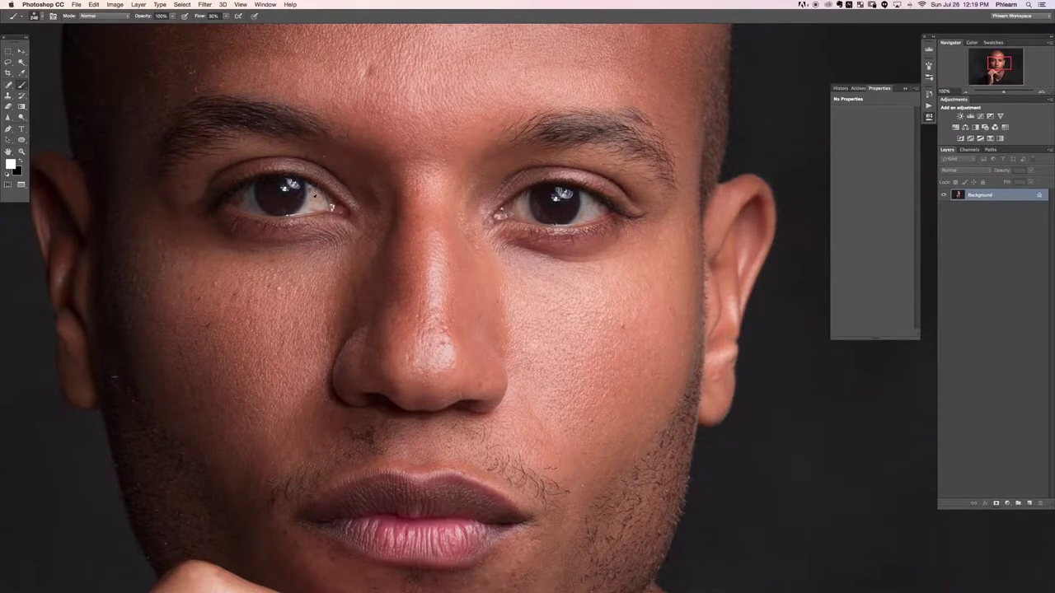
drag(562, 277, 549, 265)
key(super+j)
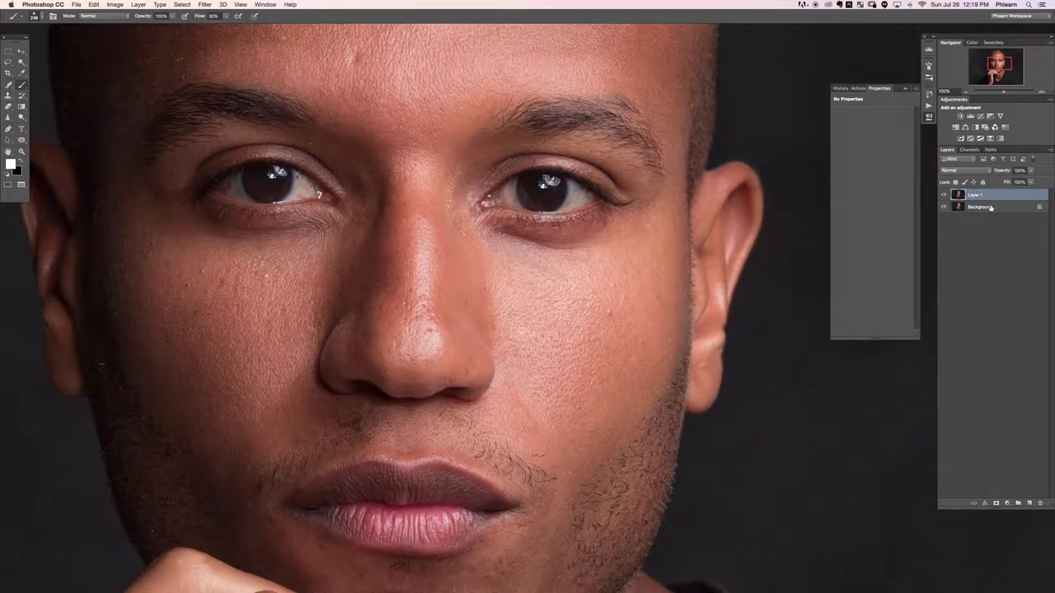
Open the Shadows/Highlights adjustment for the duplicated layer with its full set of options shown
click(115, 4)
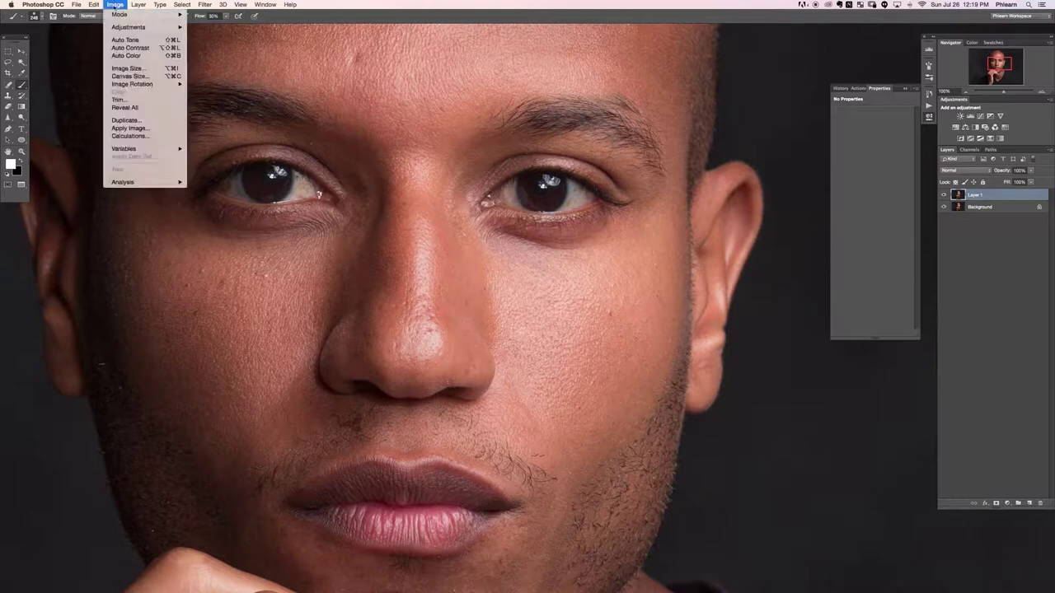
mouse_move(122, 29)
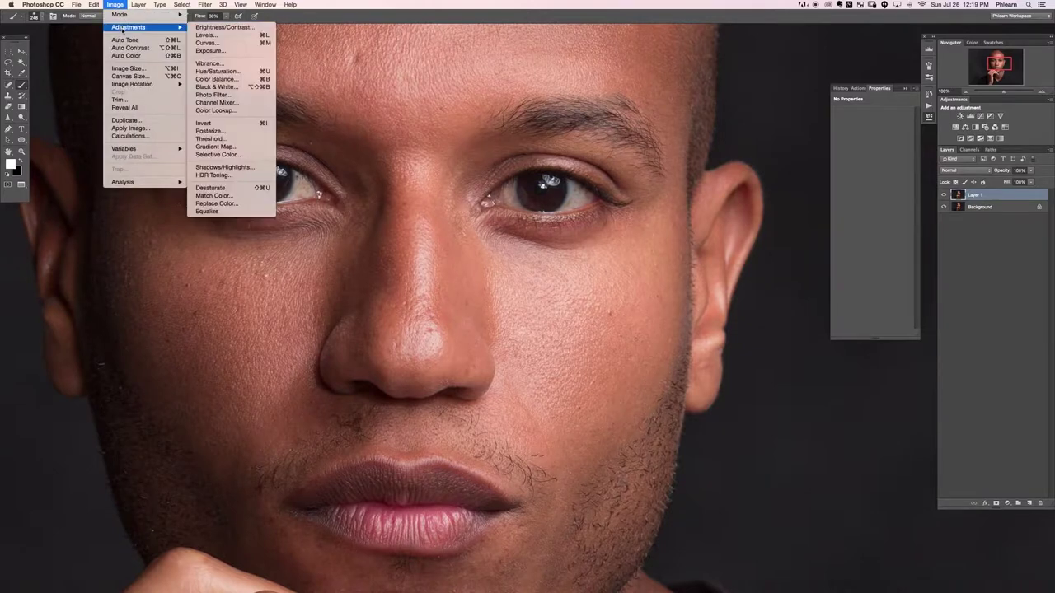
click(224, 167)
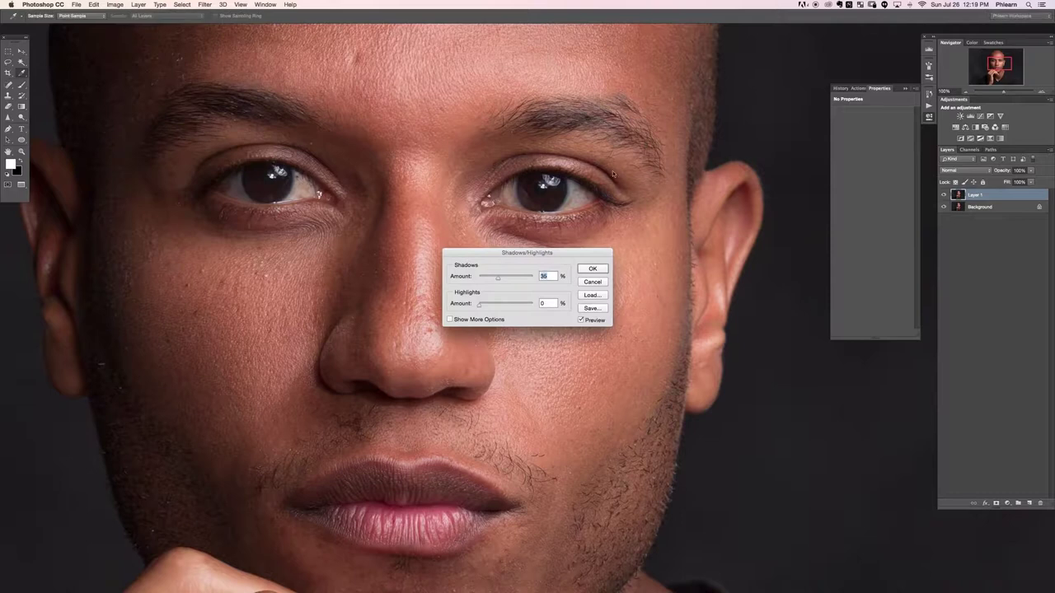
drag(554, 252, 555, 236)
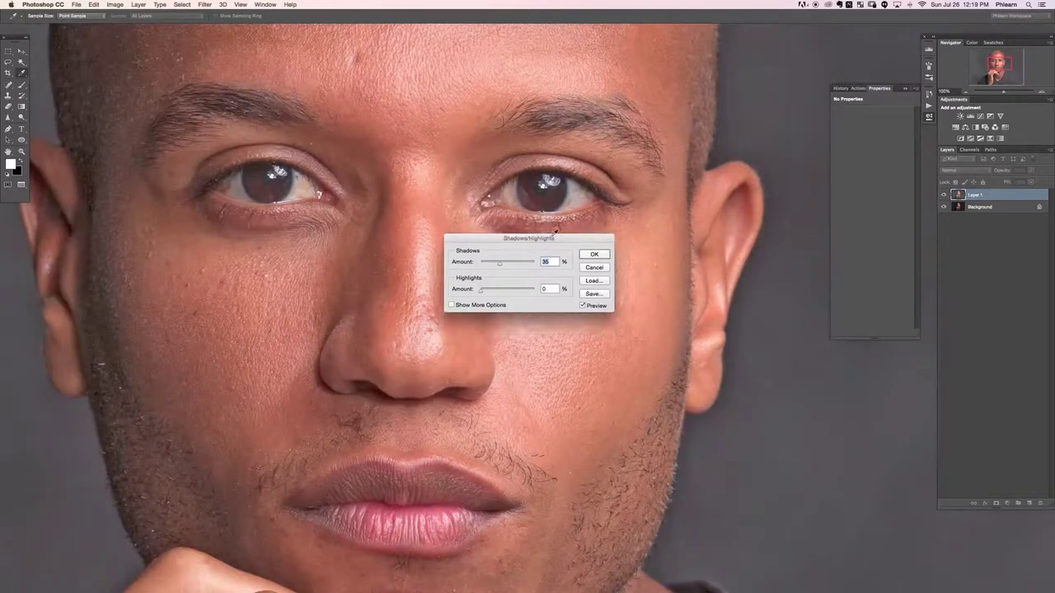
click(452, 304)
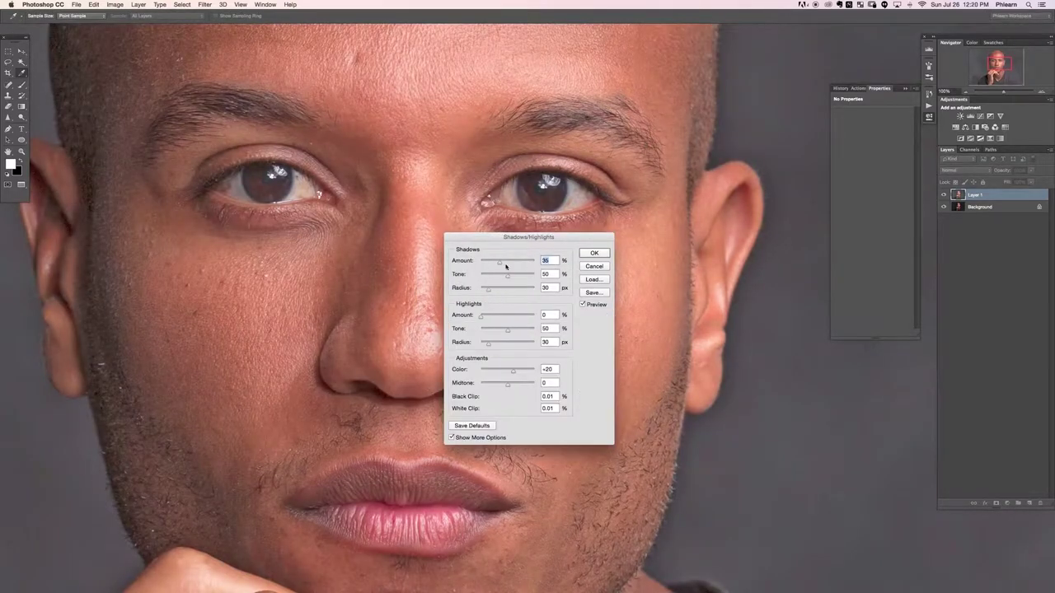
Set the Shadows amount, and the tone and radius of both Shadows and Highlights, to 0
text(0)
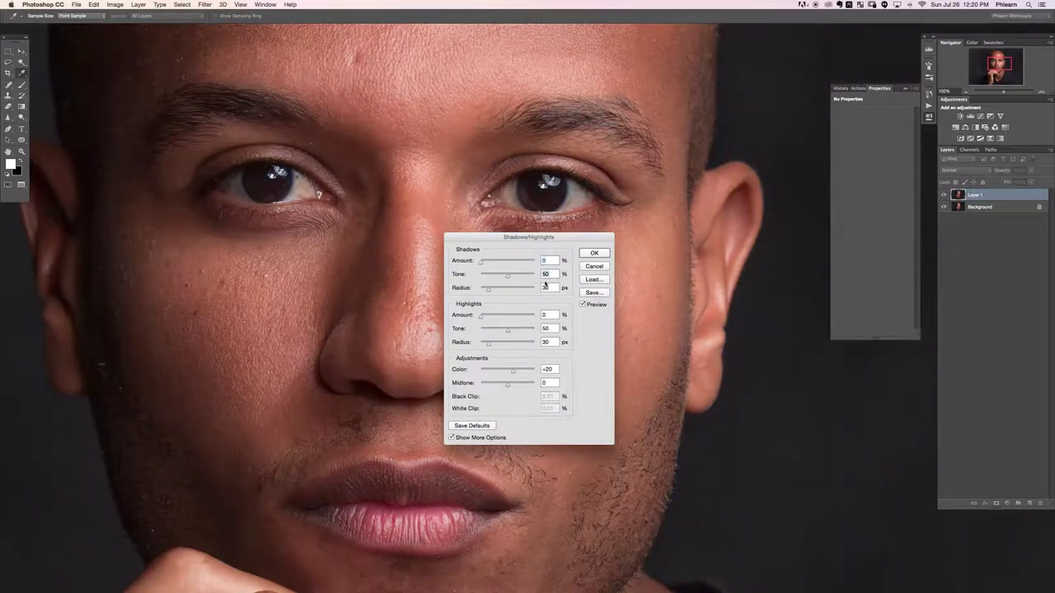
text(0)
key(Tab)
text(00)
key(Tab)
Try Shadows amounts of 31%, 76% and 14% at zero tone with different radii
drag(481, 264, 498, 290)
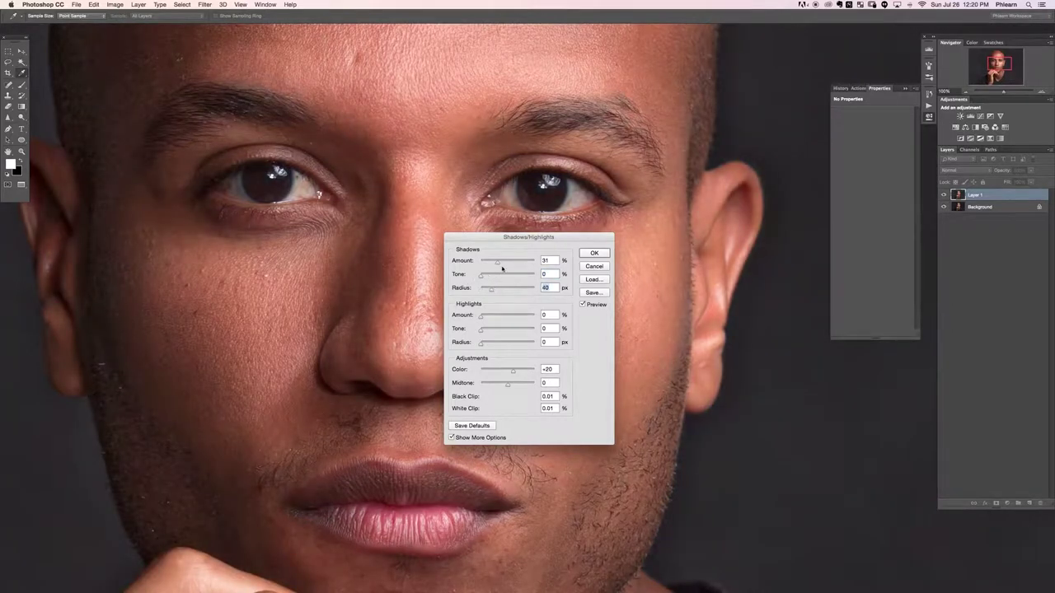
click(508, 262)
click(503, 287)
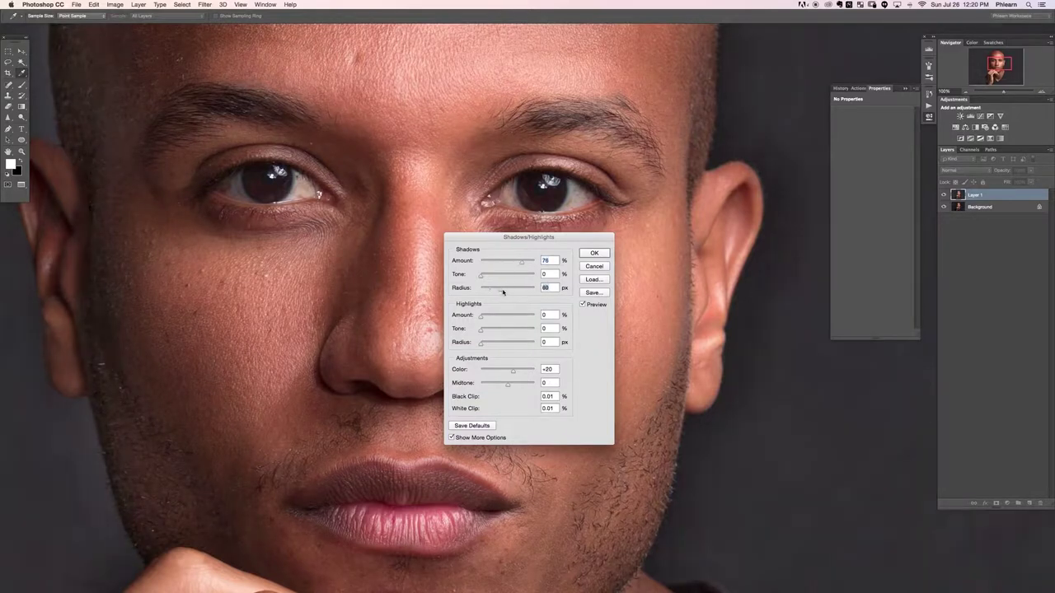
drag(496, 293, 481, 289)
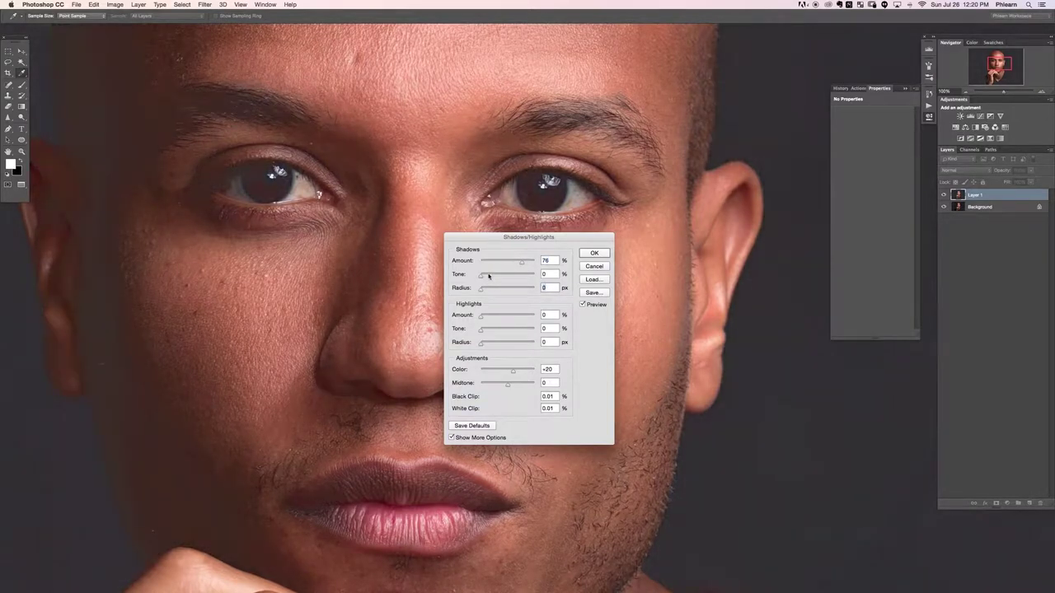
click(490, 264)
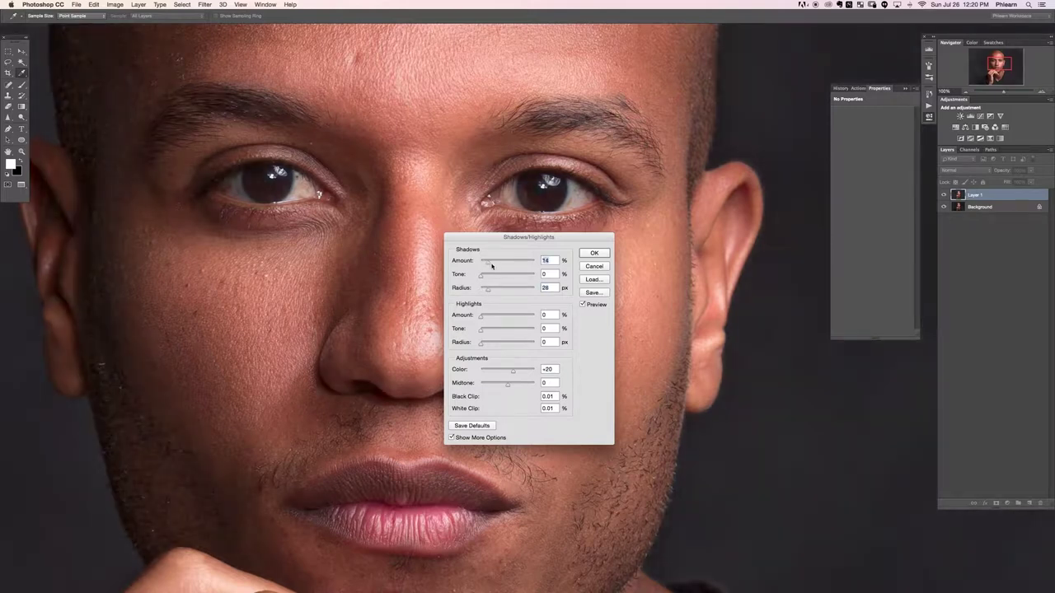
Try a Shadows amount of 48% with a tone of 52% and a radius of 132 px
click(498, 278)
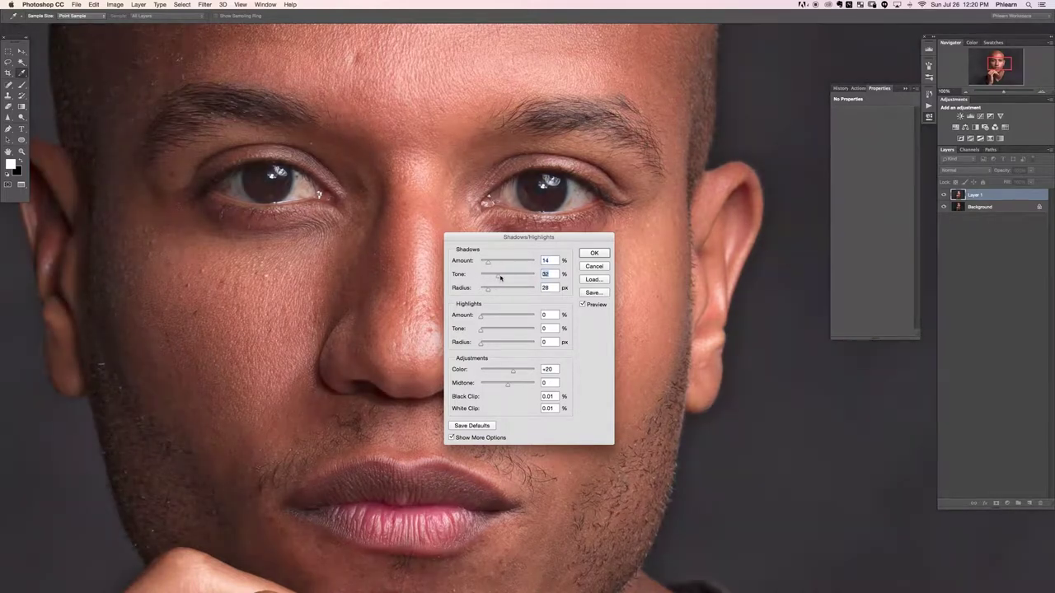
click(507, 264)
click(508, 276)
click(498, 288)
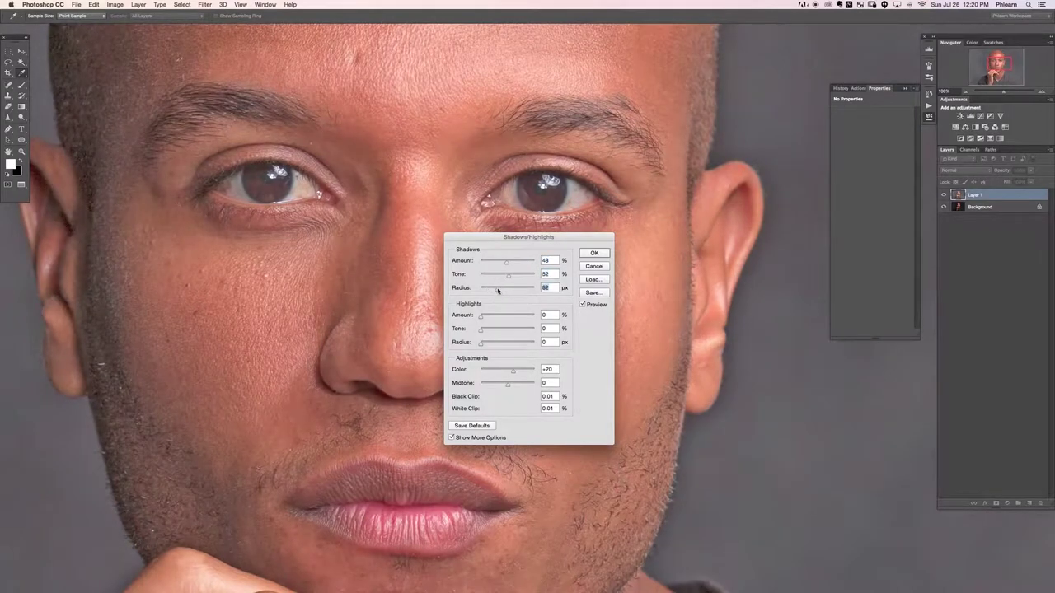
click(487, 290)
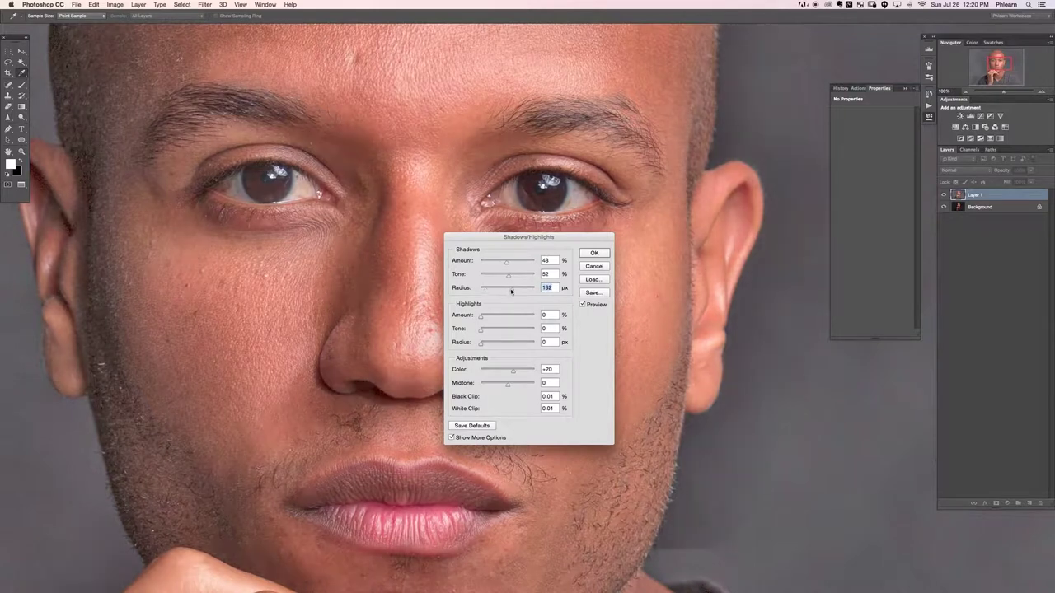
Set the Shadows amount to 69%, the tone to 43% and the radius to 153 px
click(495, 276)
click(498, 278)
click(517, 262)
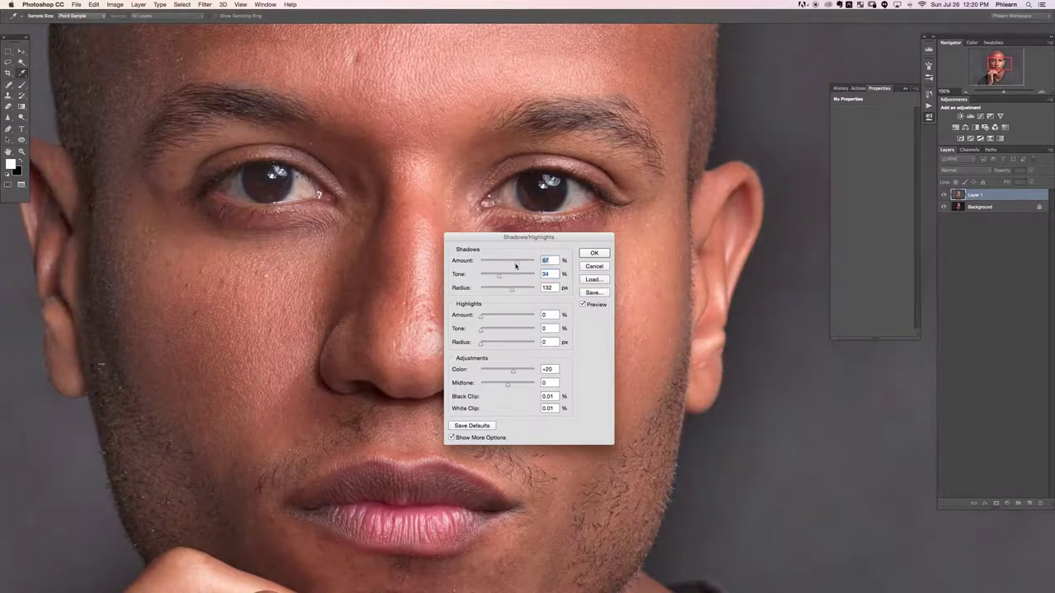
click(492, 262)
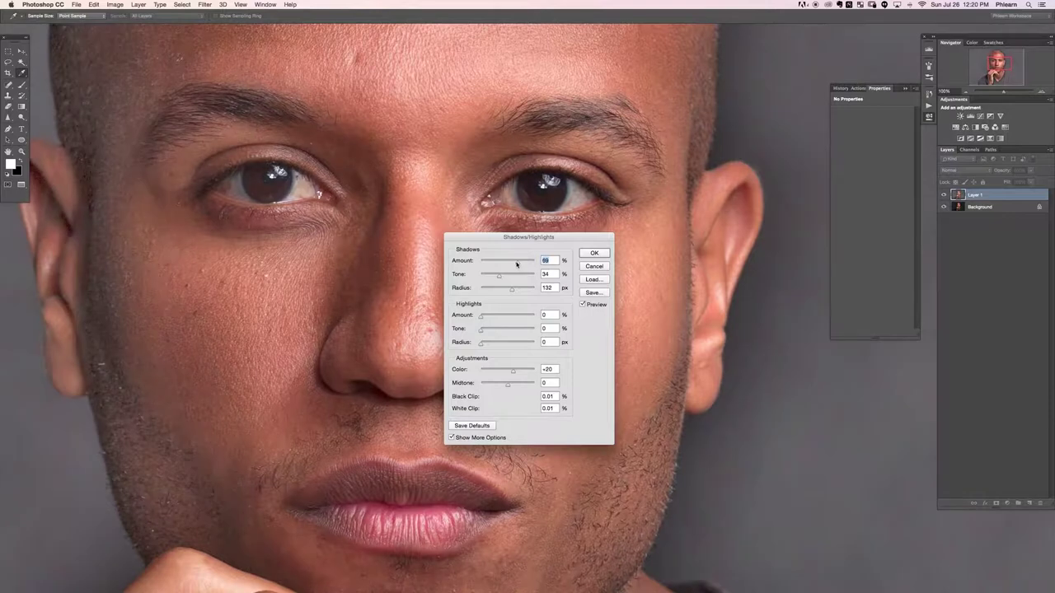
click(515, 288)
click(506, 275)
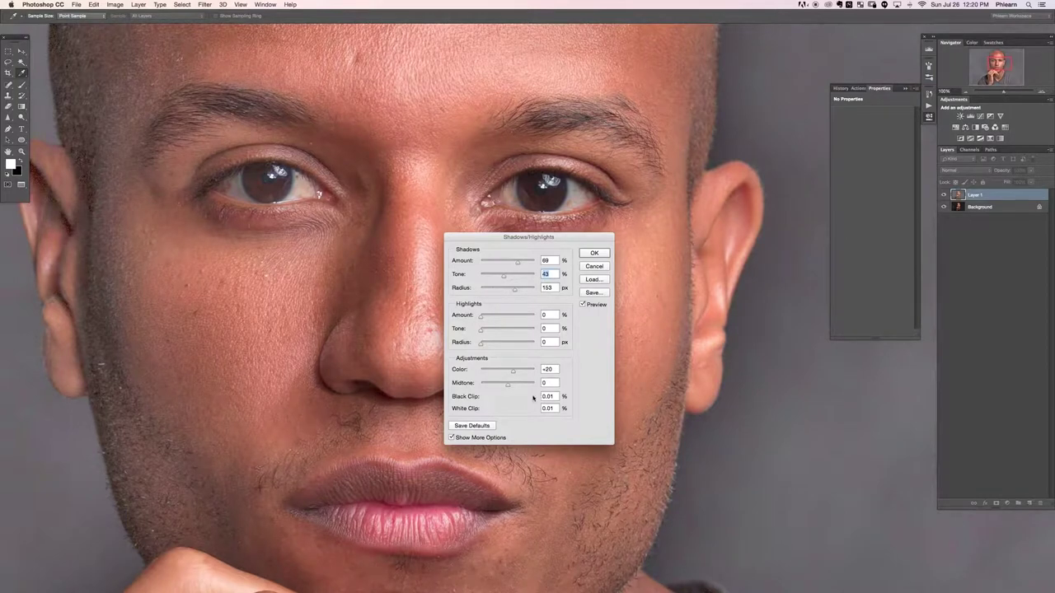
Set the Color adjustment to +51, compare the preview with the original, and apply the Shadows/Highlights adjustment
drag(516, 373, 523, 372)
click(582, 305)
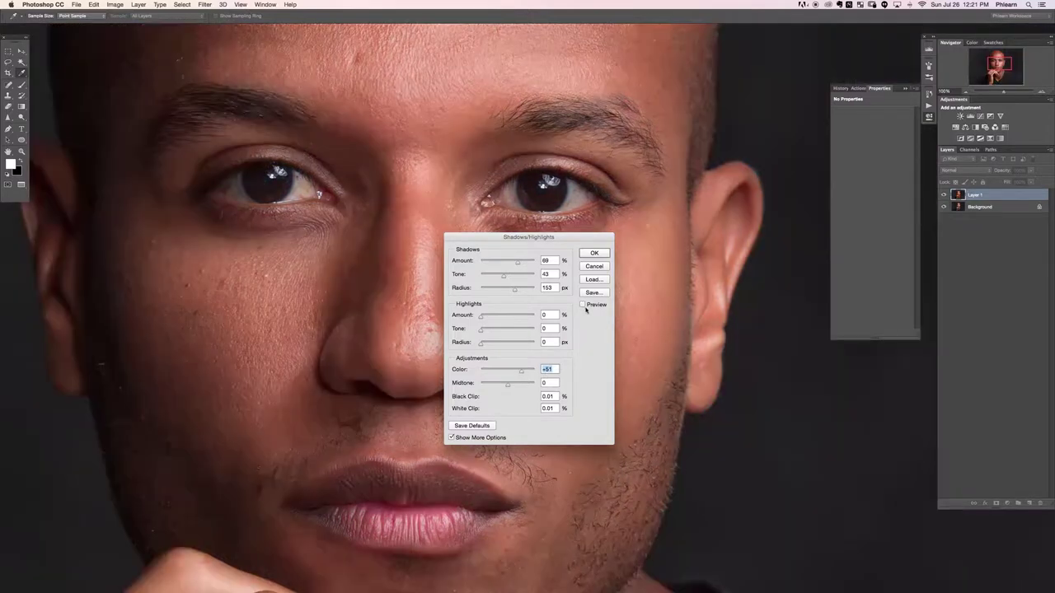
click(582, 305)
click(582, 304)
click(583, 305)
click(583, 305)
click(583, 304)
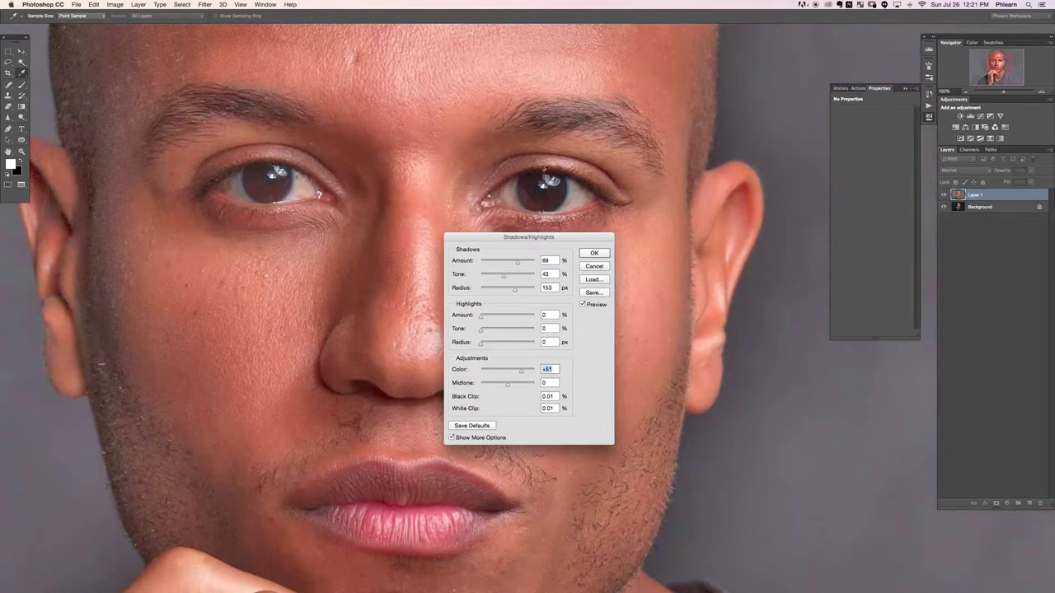
click(594, 256)
Hide the brightened layer behind a black mask and paint it back in white over both irises
key(b)
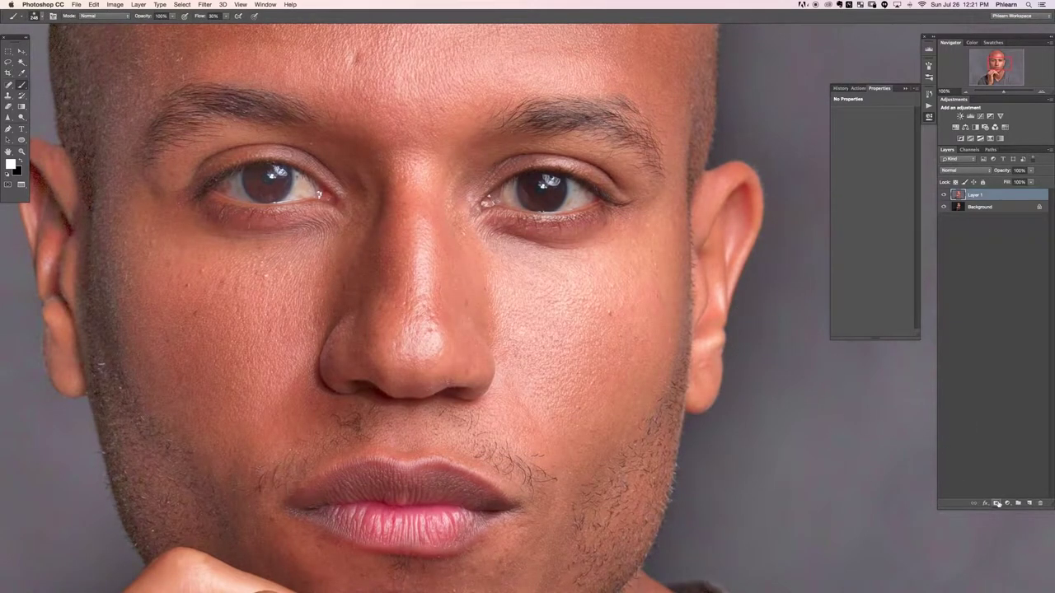
alt+click(995, 502)
mouse_move(565, 233)
mouse_down()
mouse_move(524, 228)
mouse_move(564, 183)
mouse_move(551, 200)
mouse_up()
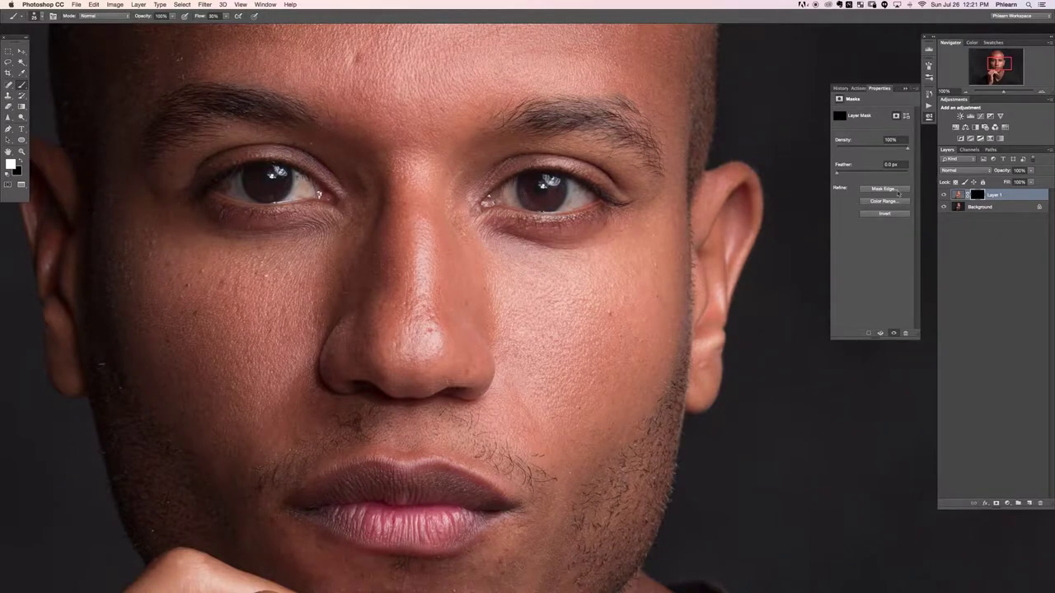
click(944, 196)
click(944, 196)
key(bracketright)
mouse_move(262, 180)
mouse_down()
mouse_move(252, 183)
mouse_move(284, 184)
mouse_move(268, 173)
mouse_move(251, 182)
mouse_move(270, 175)
mouse_move(257, 157)
mouse_move(253, 167)
mouse_move(290, 175)
mouse_move(254, 163)
mouse_move(244, 195)
mouse_up()
key(x)
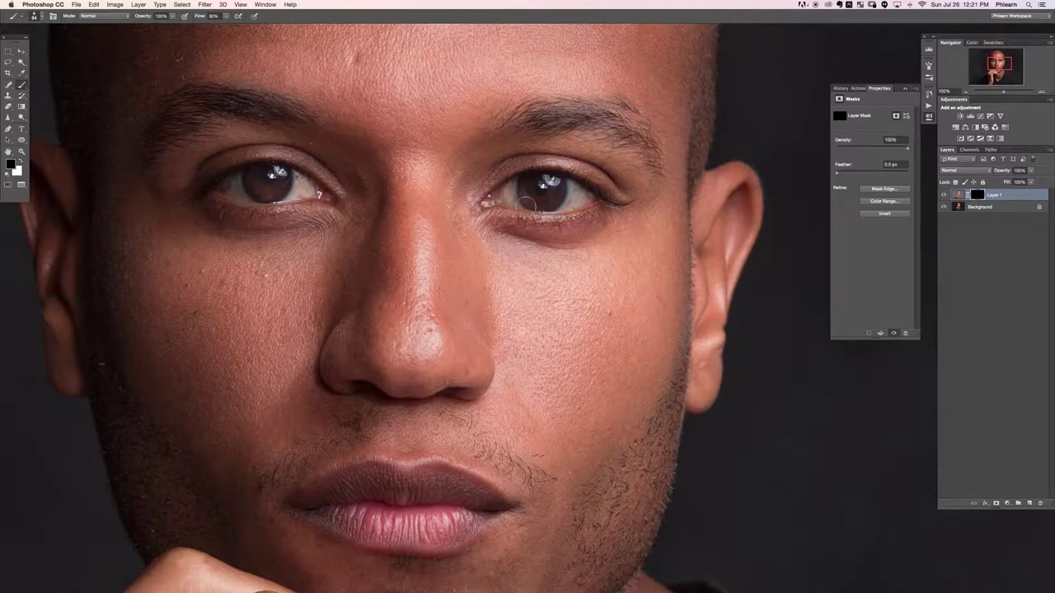
Compare the portrait with and without Layer 1, both close up and zoomed out, to examine the brightened eyes
click(943, 196)
click(942, 196)
click(943, 195)
click(943, 196)
key(super+0)
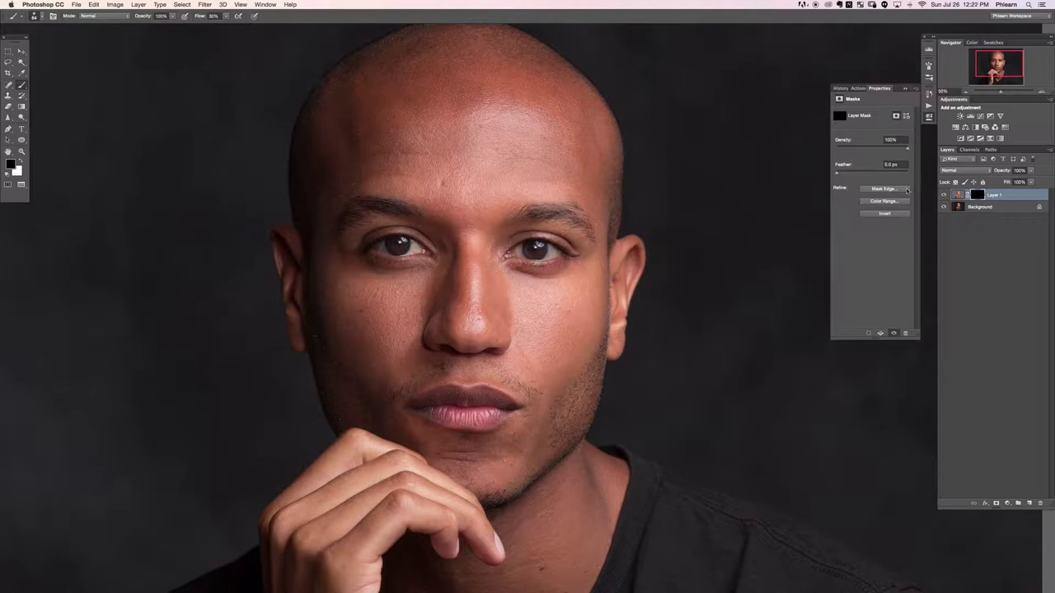
click(943, 195)
click(943, 194)
click(943, 194)
click(943, 195)
key(x)
key(x)
click(944, 194)
click(943, 195)
click(943, 195)
click(944, 195)
click(944, 195)
click(944, 195)
click(944, 195)
click(943, 194)
Add a Curves adjustment layer that lifts input 165 to output 222, and invert its mask to black
key(super+plus)
key(super+plus)
key(super+plus)
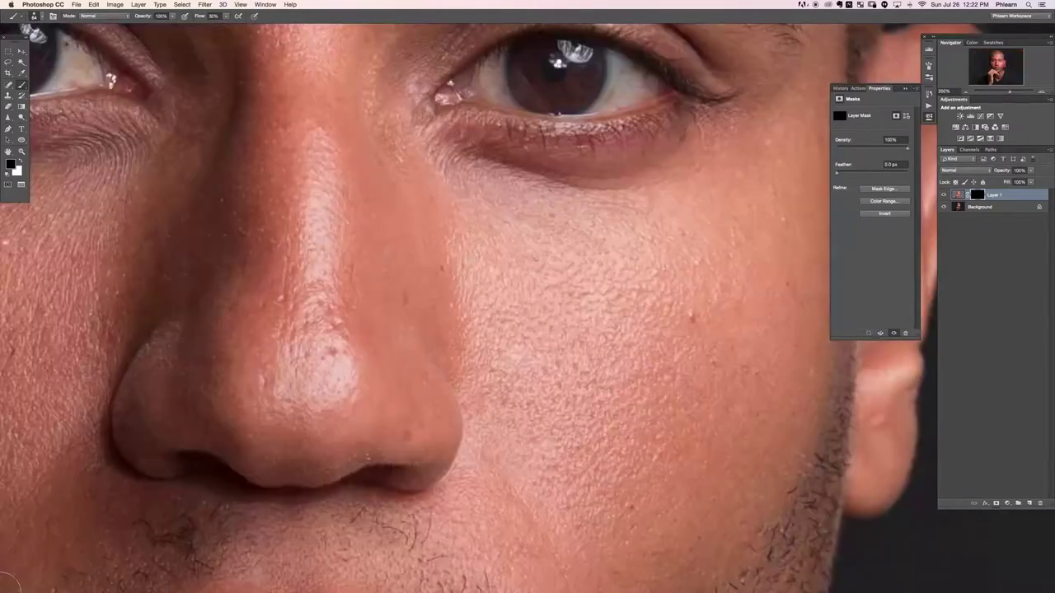
key(super+plus)
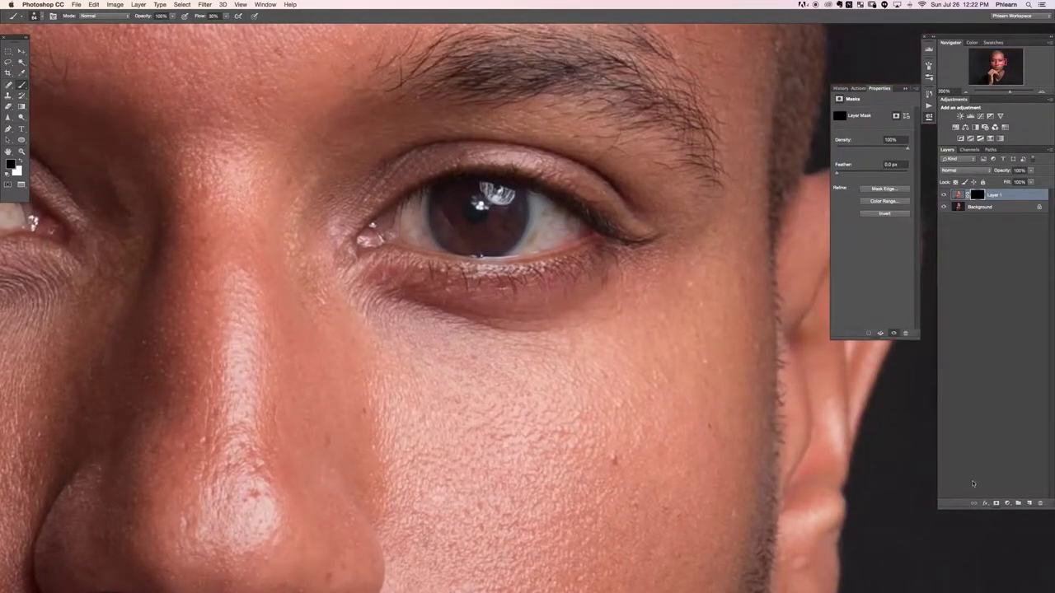
click(1007, 503)
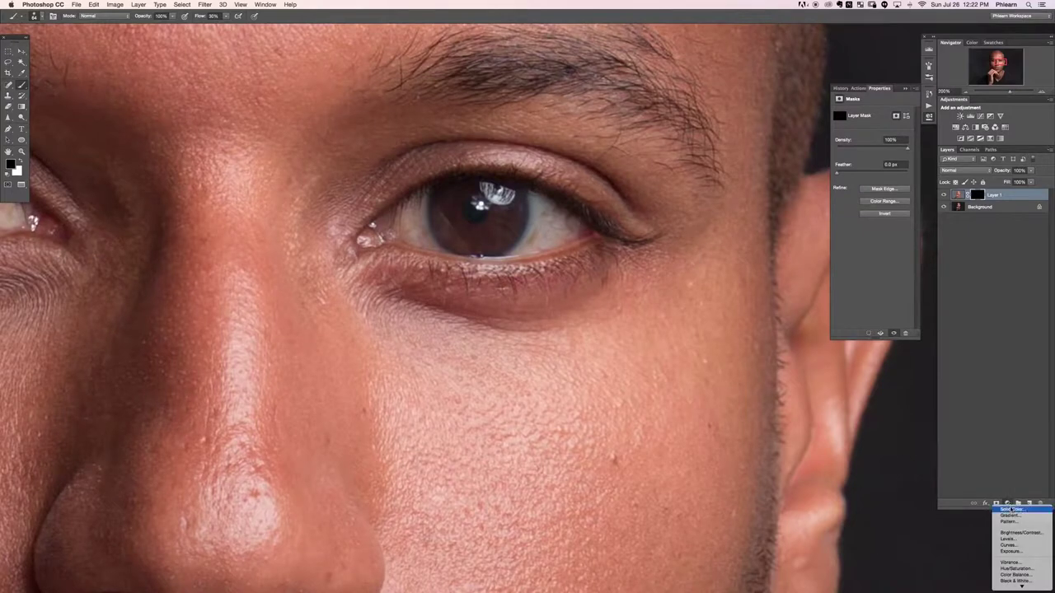
click(1010, 544)
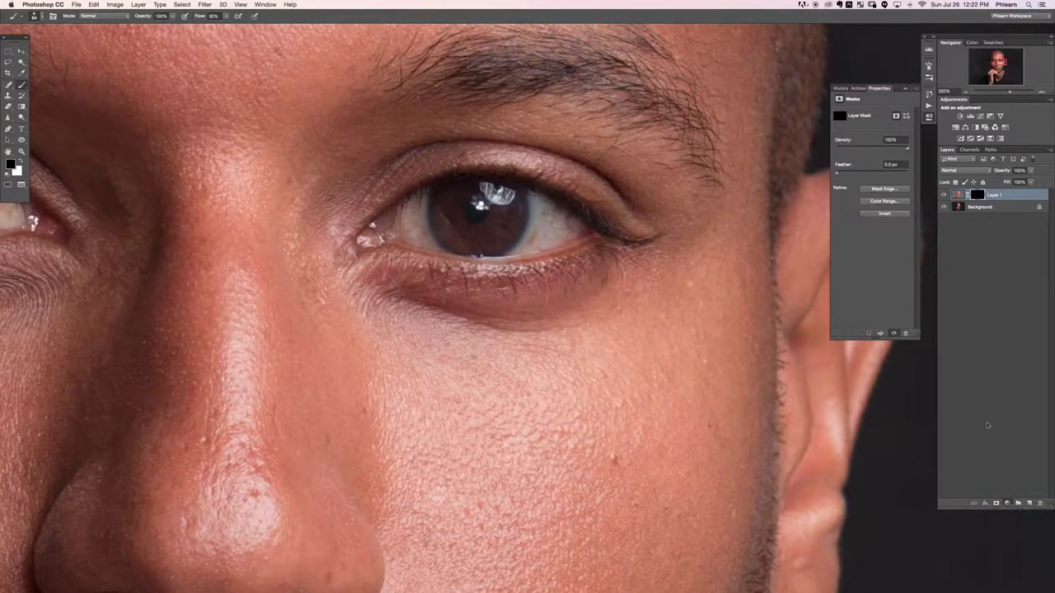
drag(887, 150, 887, 139)
key(super+i)
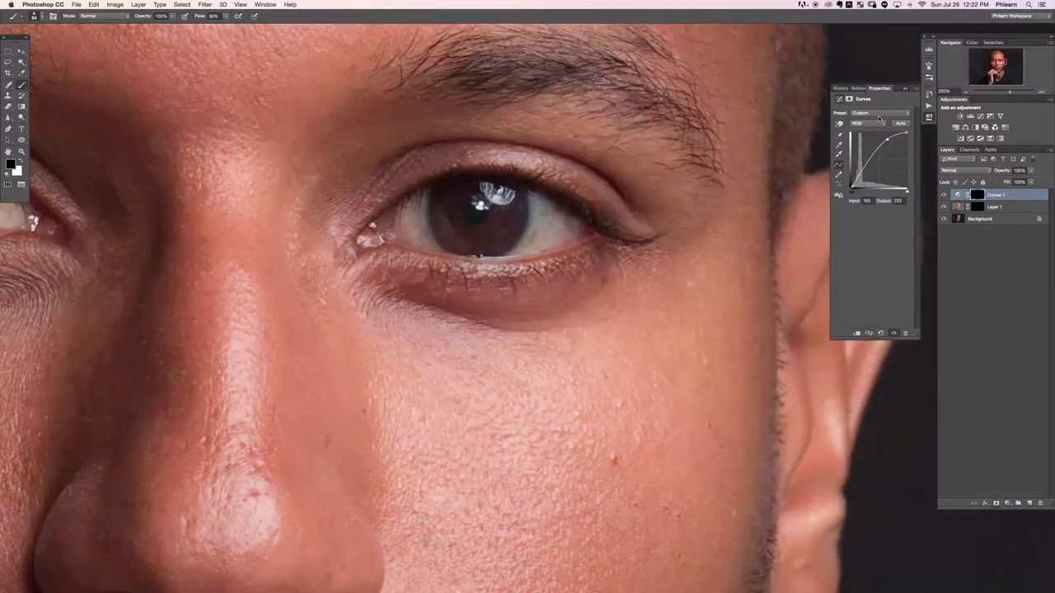
Paint fine light streaks on the Curves mask in the right-hand iris with a small white brush at 70% flow
key(super+plus)
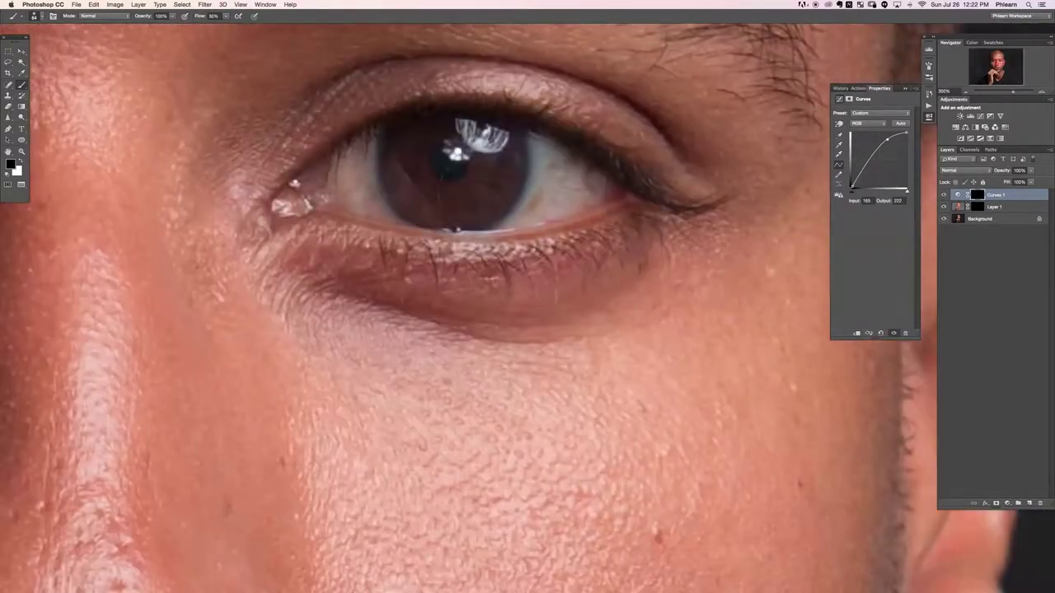
mouse_move(473, 200)
mouse_down()
mouse_move(468, 239)
mouse_move(479, 227)
mouse_move(464, 226)
mouse_up()
key(x)
key(shift+7)
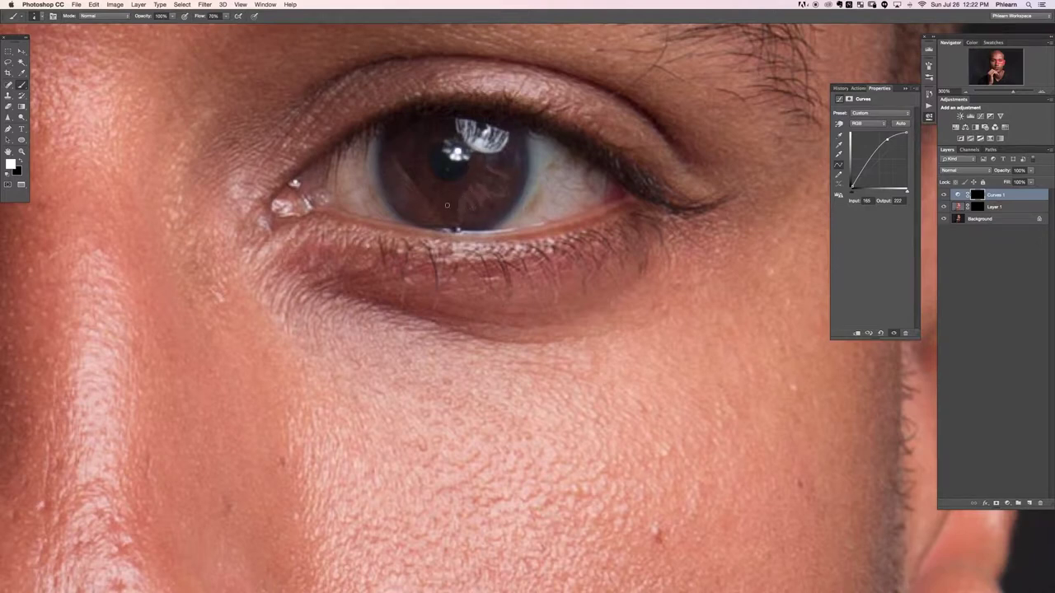
mouse_move(402, 163)
mouse_down()
mouse_move(408, 200)
mouse_move(435, 206)
mouse_move(449, 190)
mouse_move(879, 206)
mouse_up()
Paint matching radial streaks in the left-hand iris and touch up the streaks in the right-hand one
drag(140, 229, 372, 267)
mouse_move(247, 169)
mouse_down()
mouse_move(267, 193)
mouse_move(251, 197)
mouse_move(267, 197)
mouse_move(275, 221)
mouse_move(288, 205)
mouse_move(288, 223)
mouse_move(302, 216)
mouse_move(327, 199)
mouse_up()
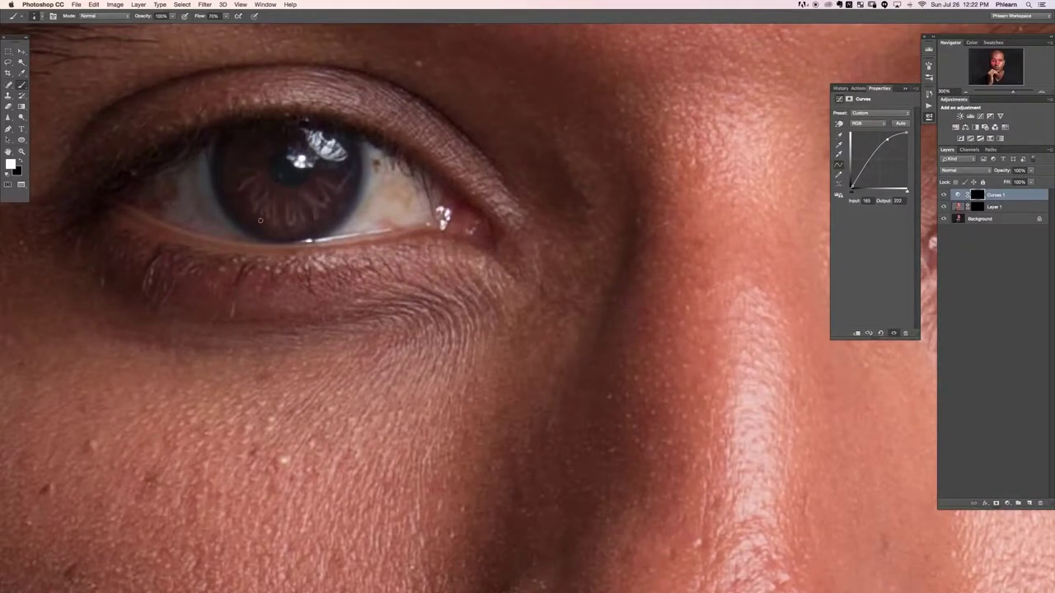
mouse_move(251, 201)
mouse_down()
mouse_move(275, 208)
mouse_move(287, 222)
mouse_move(251, 214)
mouse_up()
key(super+minus)
key(super+minus)
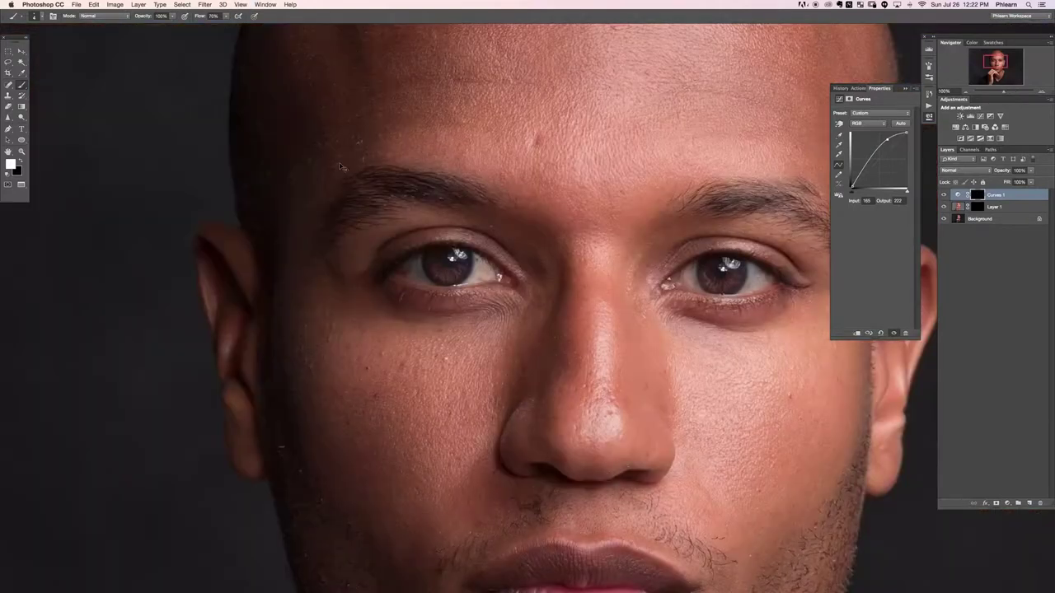
key(super+plus)
drag(640, 314, 323, 317)
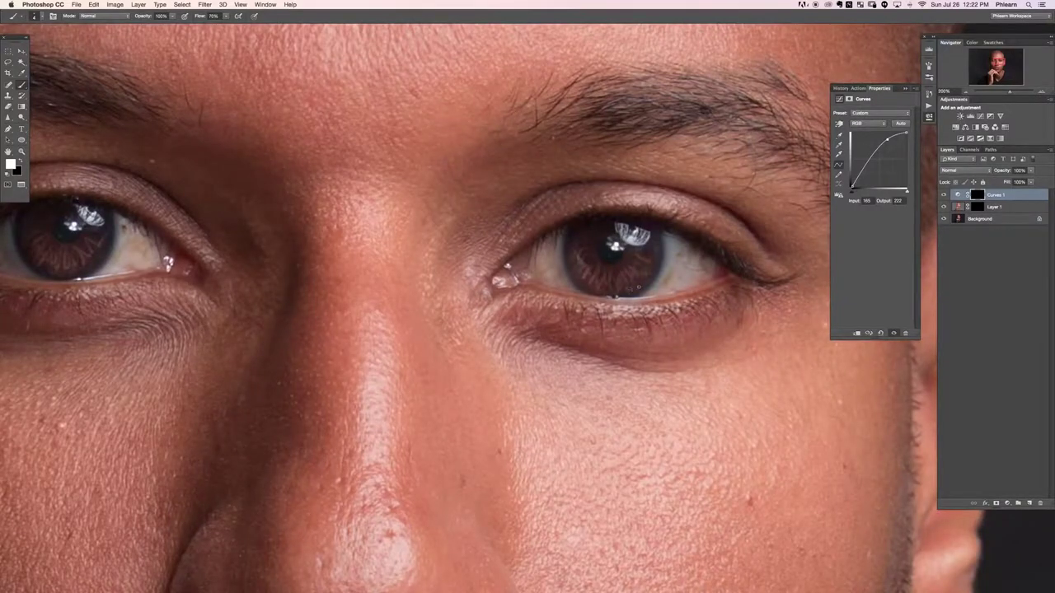
Warm the painted irises by raising the Green curve's midtones and lifting the Red curve's input 134 to output 184
key(super+minus)
key(super+minus)
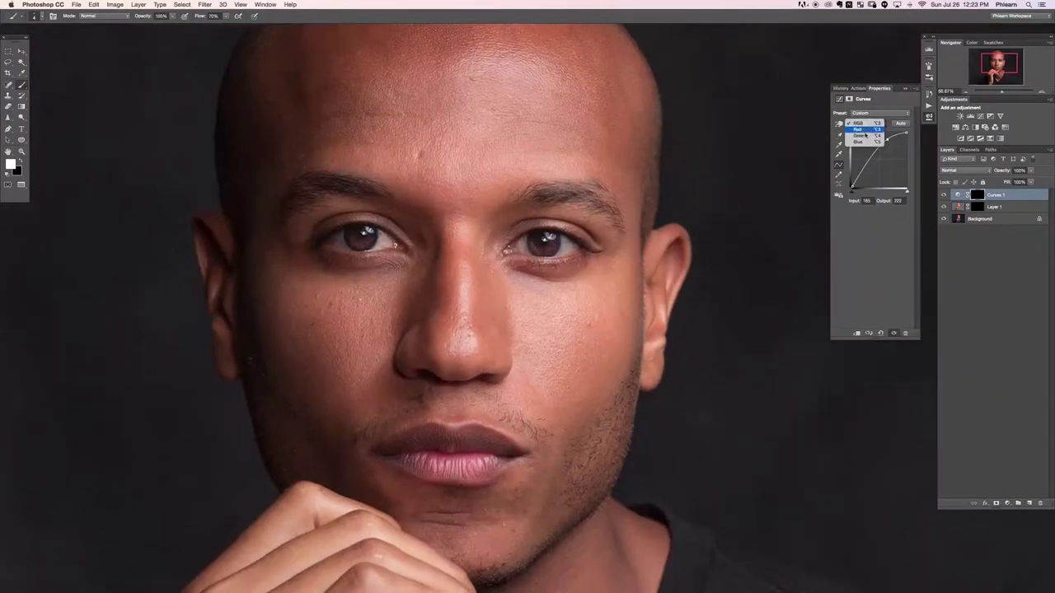
click(868, 123)
click(864, 132)
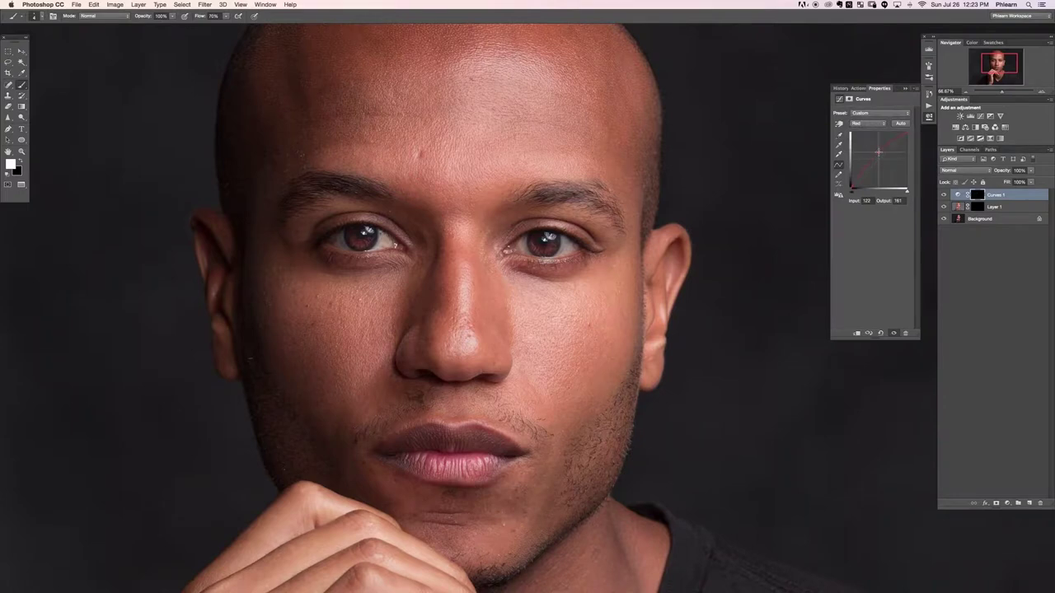
click(867, 123)
click(863, 132)
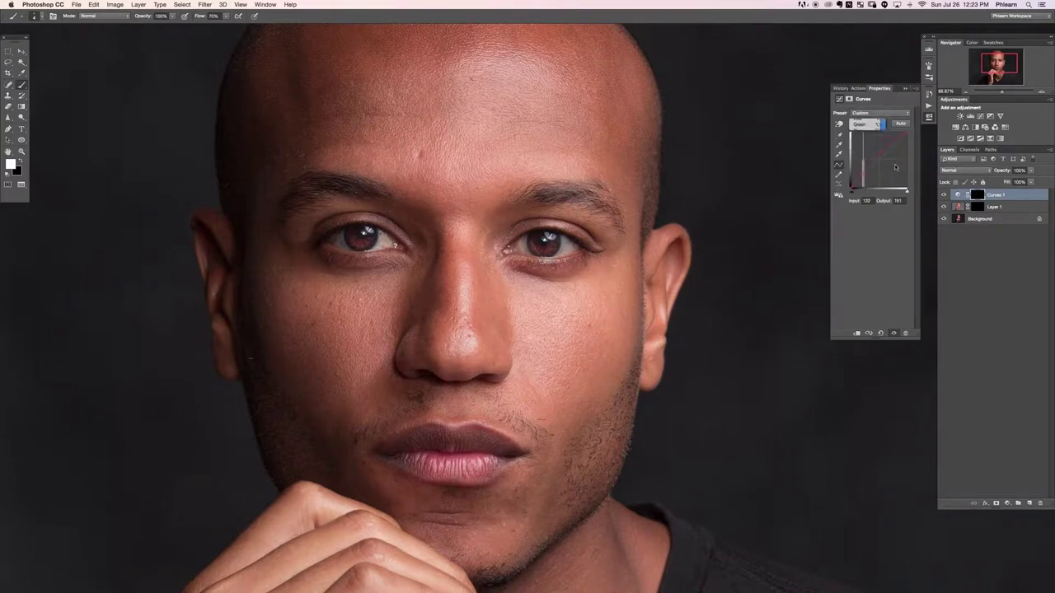
drag(881, 157, 879, 150)
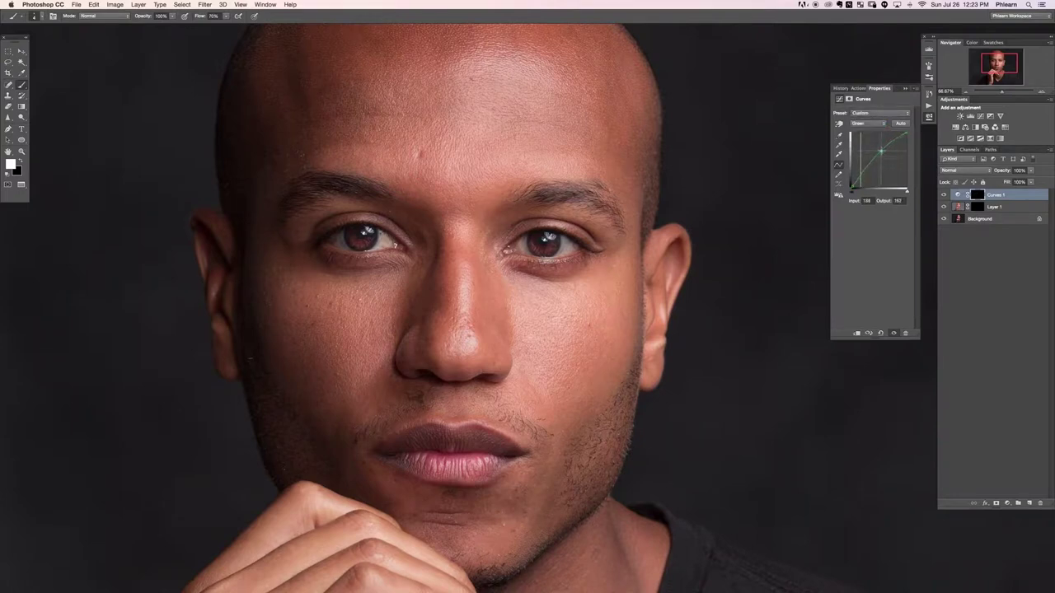
click(867, 123)
click(866, 117)
drag(880, 150, 881, 146)
Compare the eyes with and without the Curves layer to examine the iris streaks and their colour
click(944, 196)
click(944, 194)
click(943, 194)
click(943, 194)
key(super+plus)
key(super+plus)
key(super+minus)
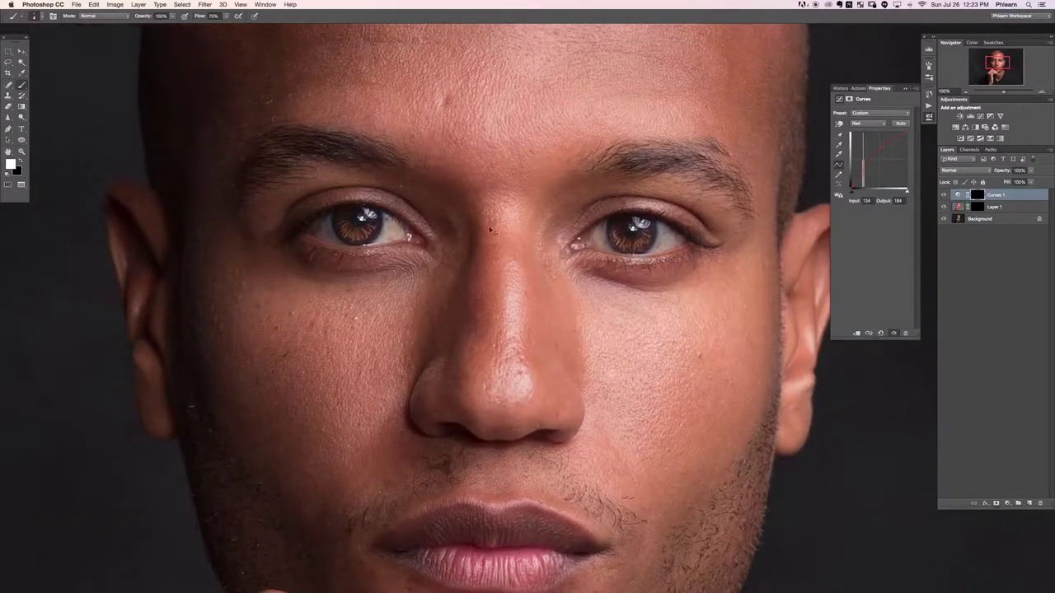
Soften the Curves mask with a Gaussian Blur of 2.8 pixels and paint black over both irises to tone down the effect
key(super+alt+f)
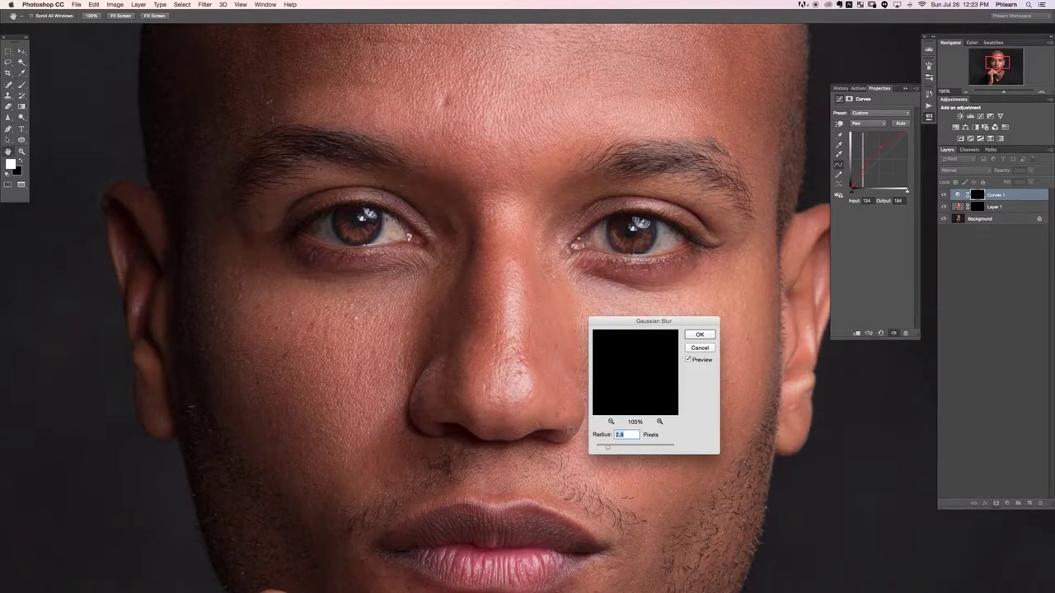
key(Return)
key(x)
mouse_move(336, 247)
mouse_down()
mouse_move(361, 239)
mouse_move(340, 224)
mouse_move(372, 238)
mouse_move(371, 216)
mouse_up()
mouse_move(617, 240)
mouse_down()
mouse_move(638, 250)
mouse_move(653, 229)
mouse_up()
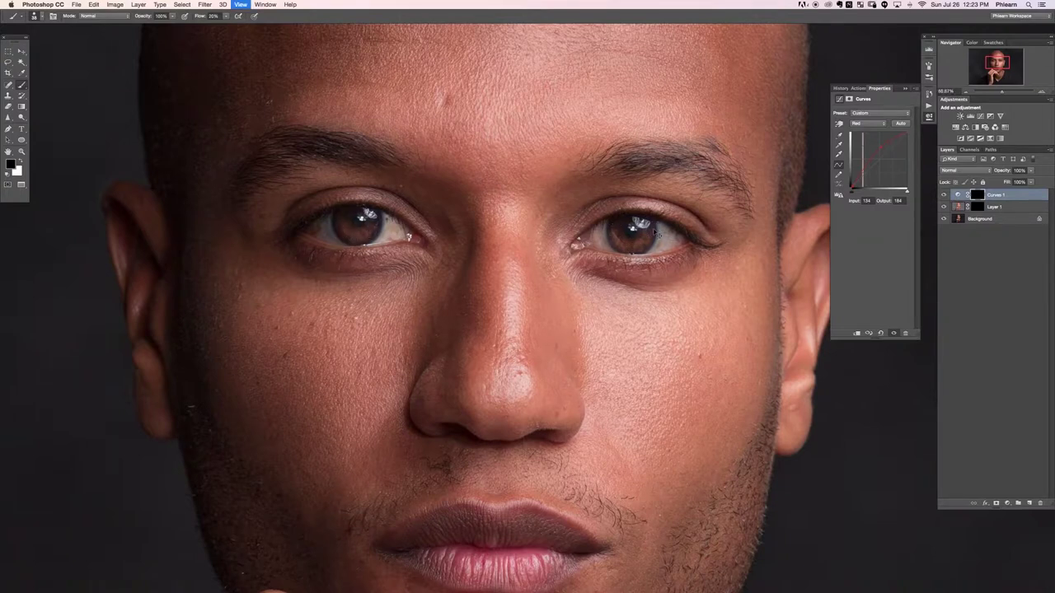
Compare the portrait with and without the retouching layers, and lower the Curves layer's opacity to 82%
key(super+minus)
key(super+minus)
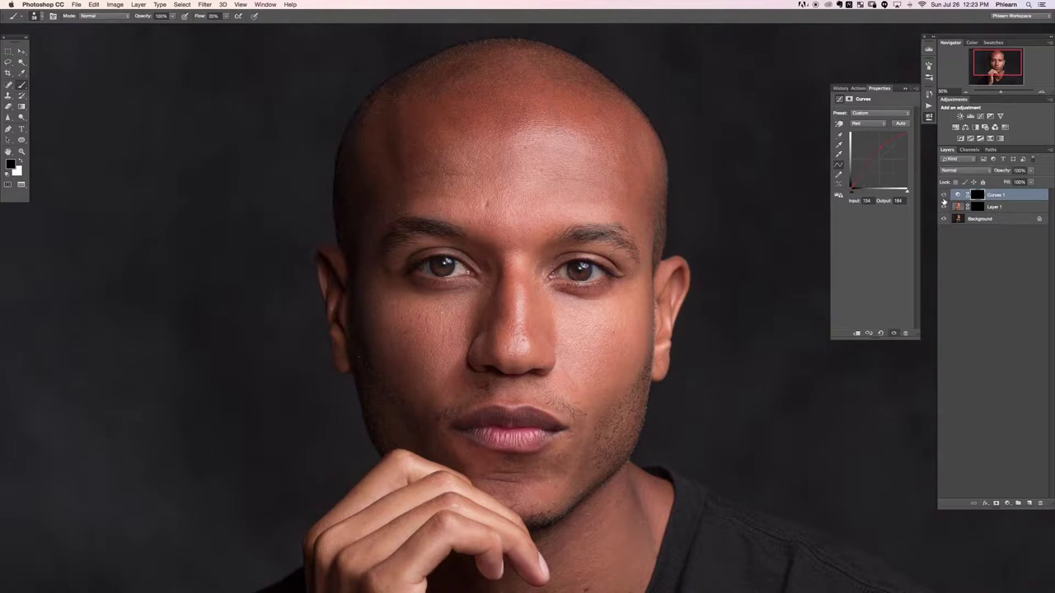
click(945, 206)
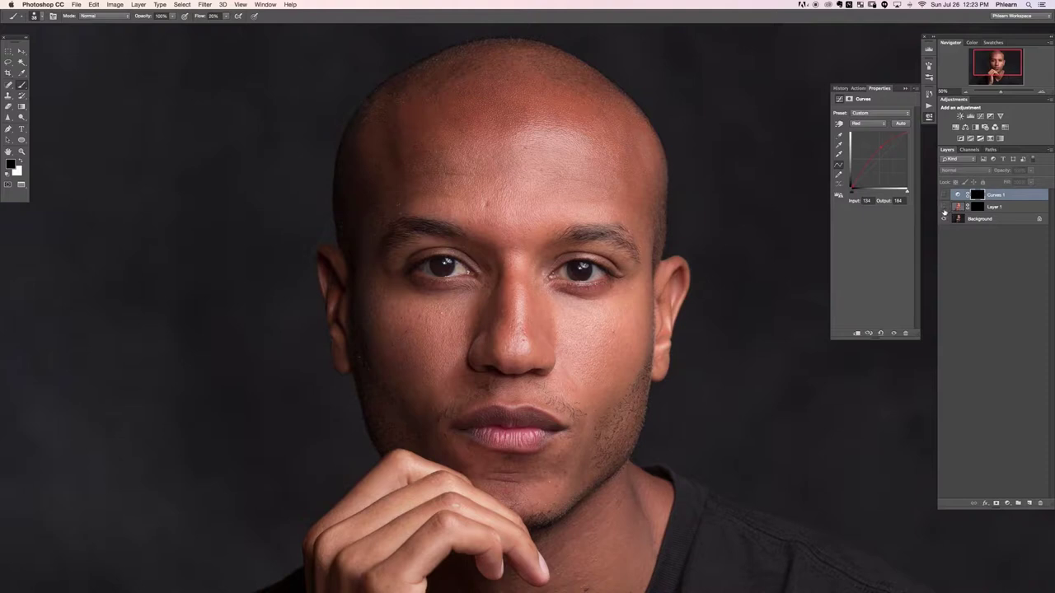
drag(943, 195, 945, 206)
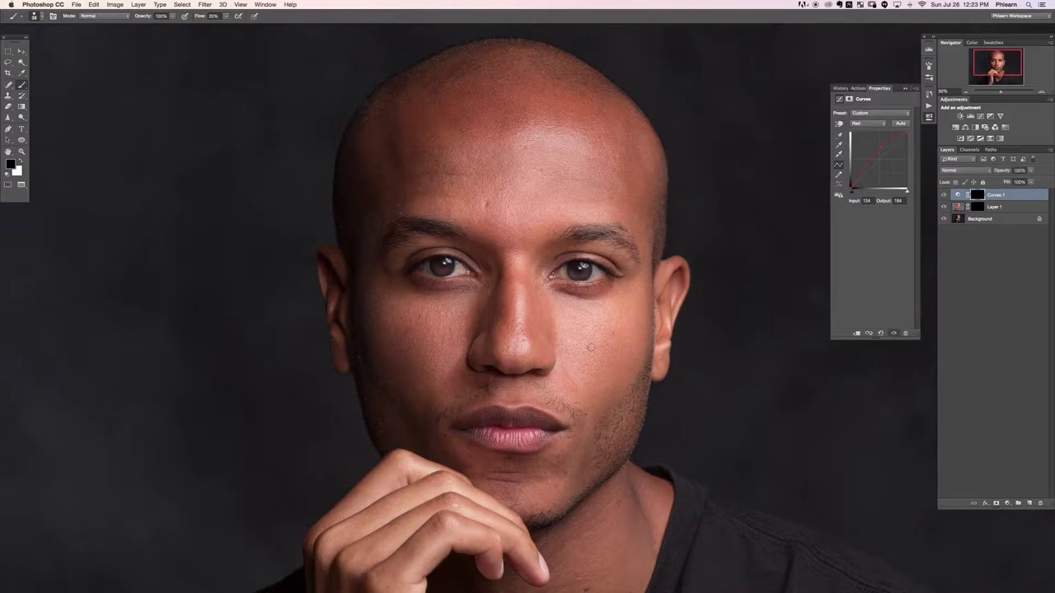
key(super+minus)
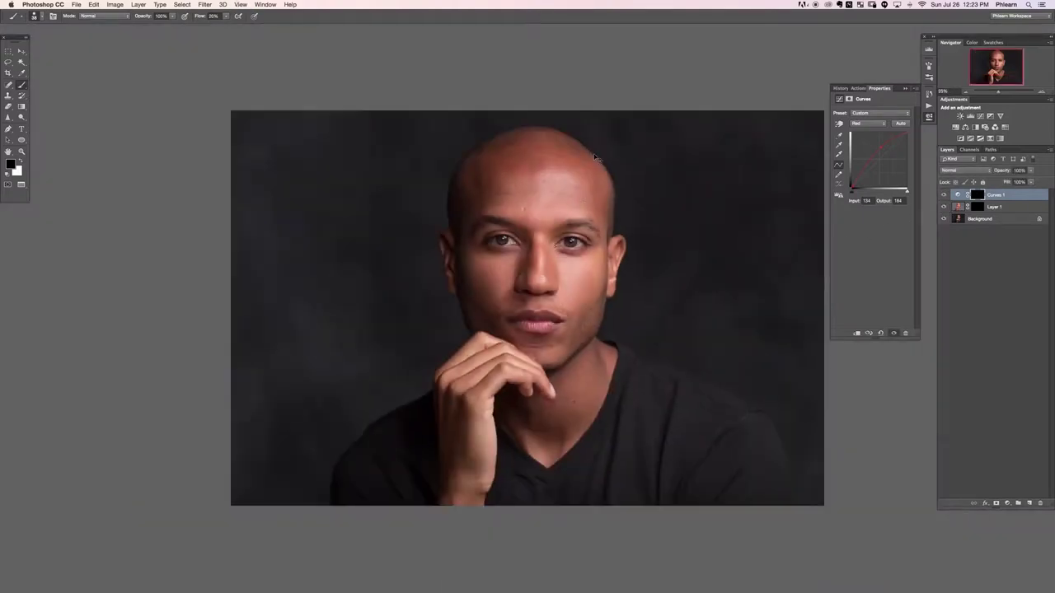
click(944, 195)
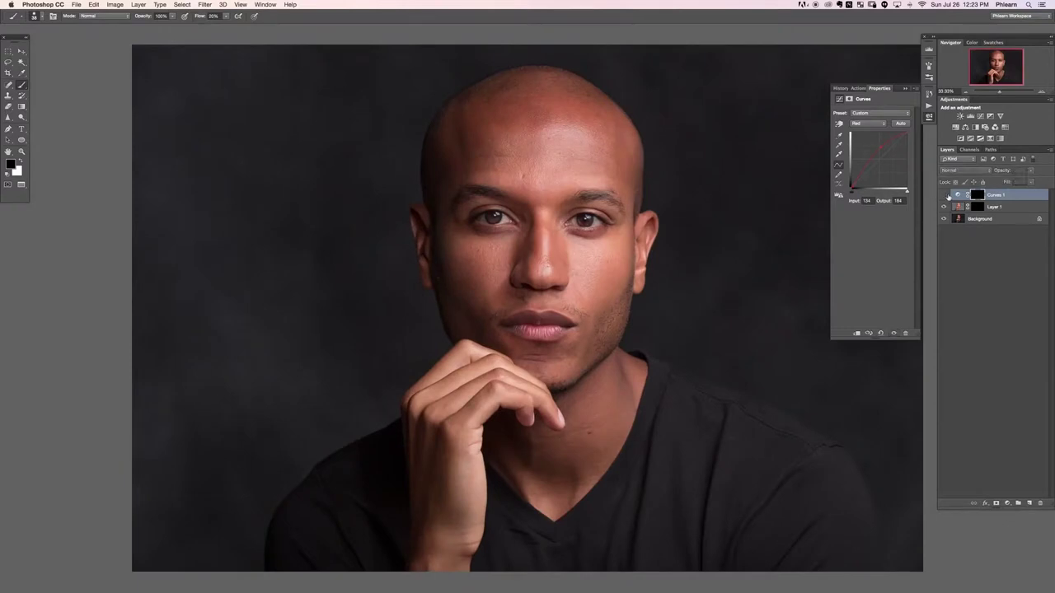
drag(997, 171, 992, 173)
key(super+plus)
key(super+plus)
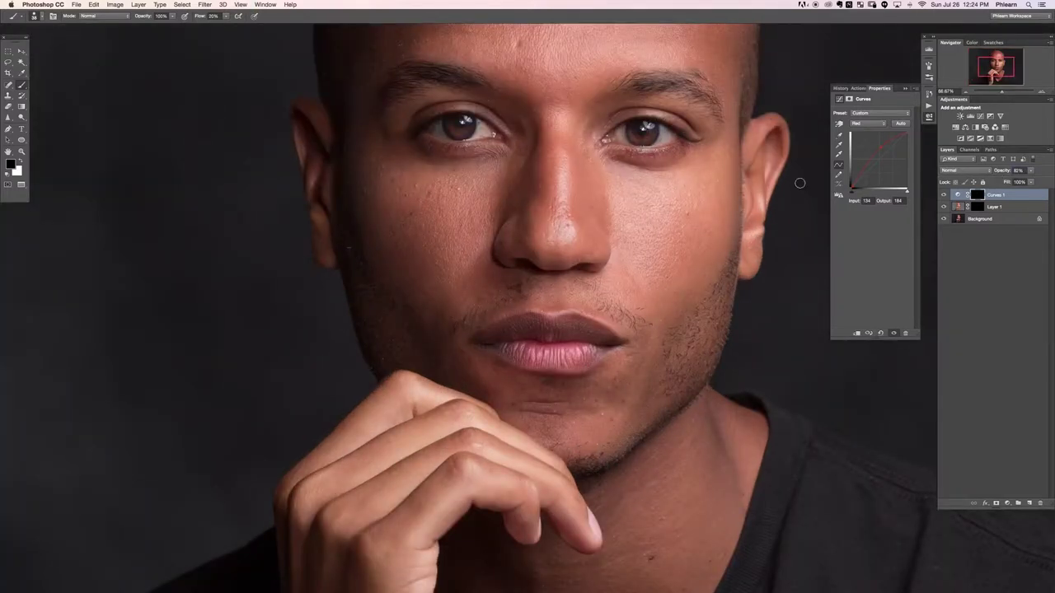
Add a new layer and heal the red veins in the white of the eye on the portrait's brighter side with the Spot Healing Brush
key(super+minus)
key(super+minus)
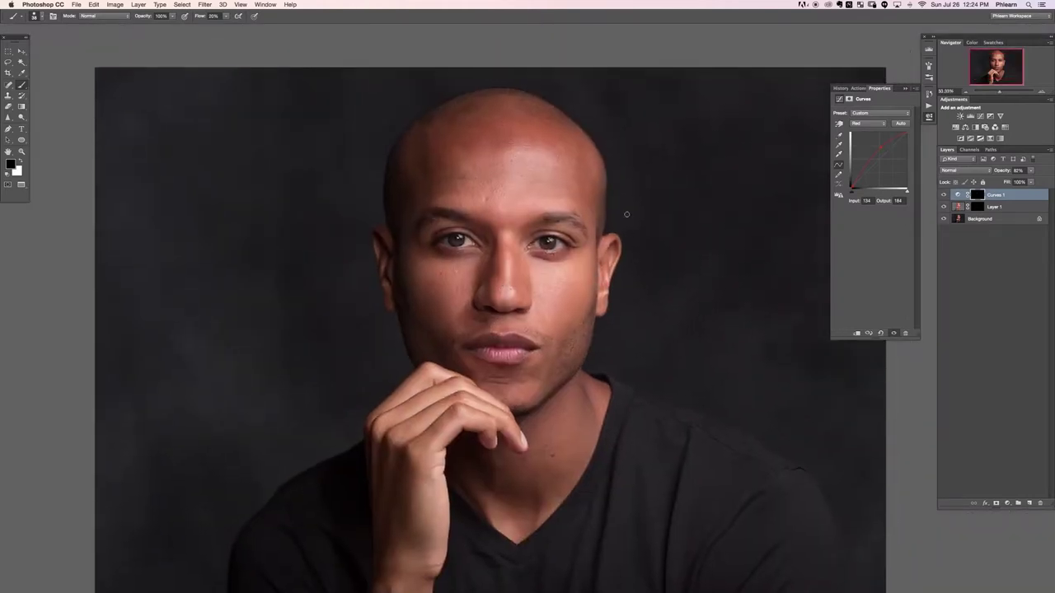
key(super+plus)
key(super+plus)
key(super+plus)
key(super+plus)
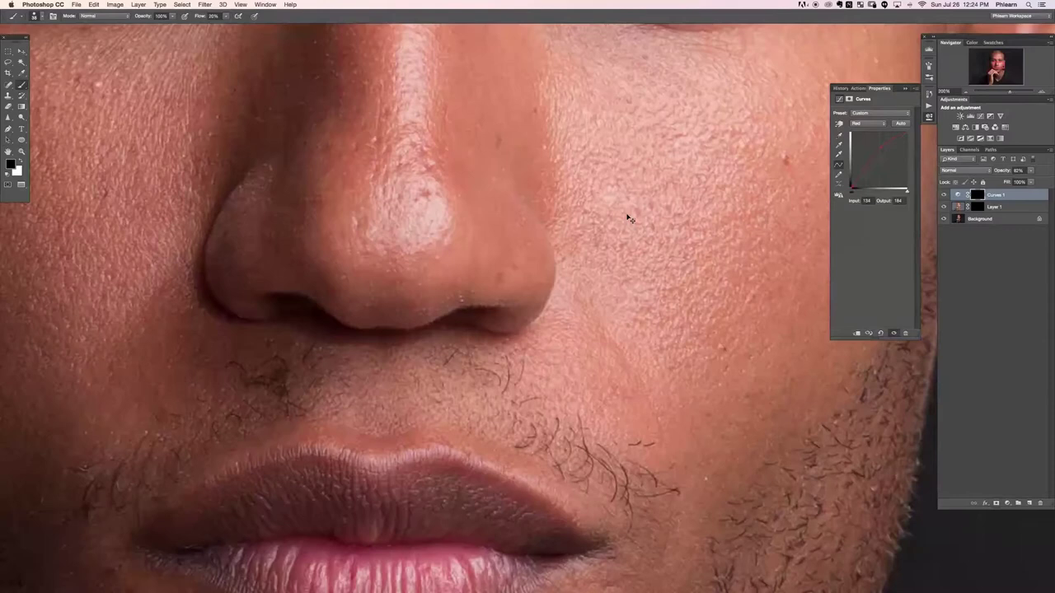
key(super+shift+alt+n)
scroll(626, 214, up, 5)
key(j)
scroll(656, 291, right, 5)
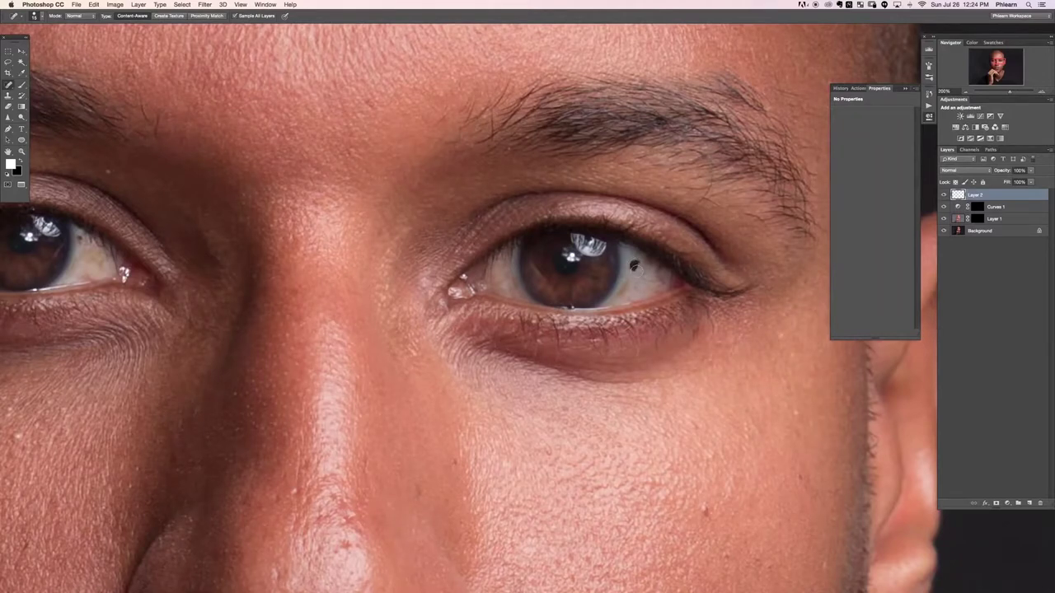
mouse_move(629, 279)
mouse_down()
mouse_move(621, 291)
mouse_move(662, 277)
mouse_up()
drag(513, 281, 569, 308)
Heal the small veins and blemishes in the white of the other eye with the Spot Healing Brush
mouse_move(363, 354)
mouse_down()
mouse_move(775, 312)
mouse_move(758, 313)
mouse_up()
mouse_move(469, 193)
mouse_down()
mouse_move(479, 206)
mouse_move(468, 196)
mouse_up()
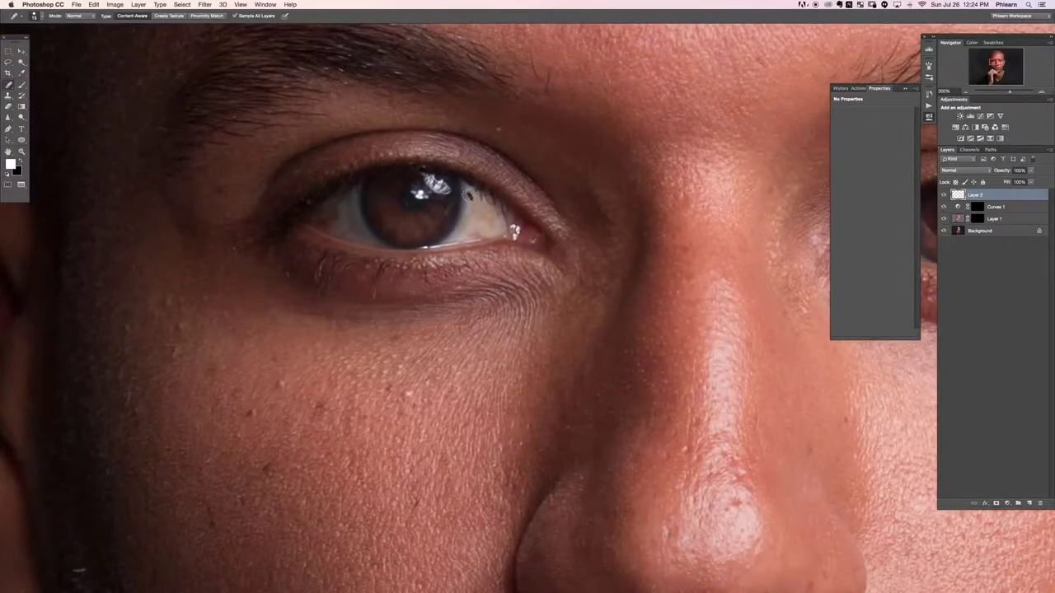
mouse_move(333, 210)
mouse_down()
mouse_move(324, 216)
mouse_move(348, 225)
mouse_up()
Add a layer for small brush touch-ups on the eye, undo the last change, and merge the layer down into the healing layer
key(super+shift+alt+n)
key(b)
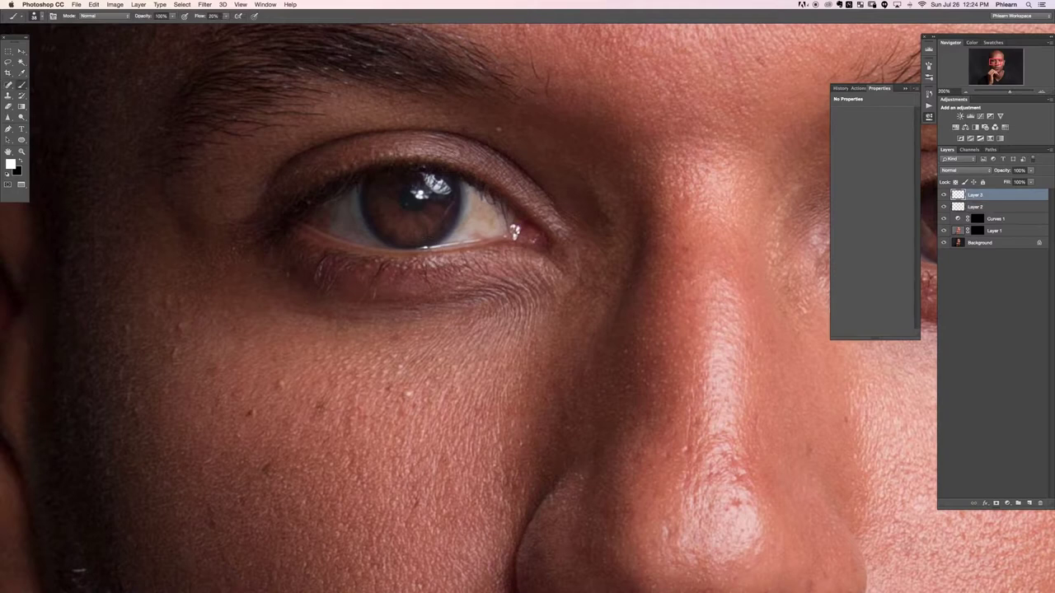
mouse_move(449, 252)
ctrl+alt+mouse_down()
mouse_move(438, 254)
mouse_move(460, 246)
mouse_move(440, 248)
ctrl+alt+mouse_up()
key(super+z)
key(super+minus)
key(super+minus)
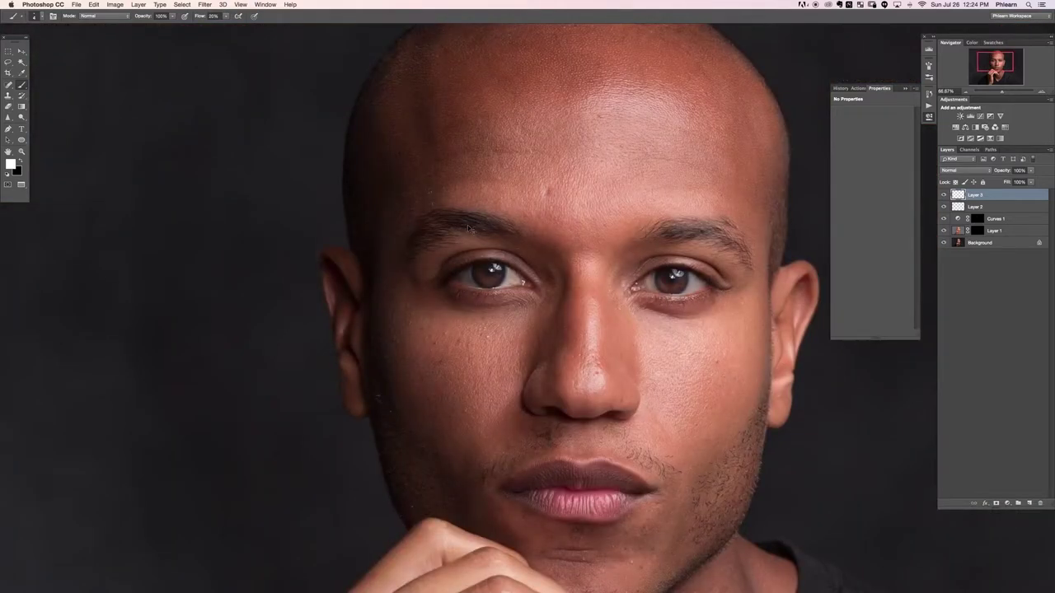
key(super+e)
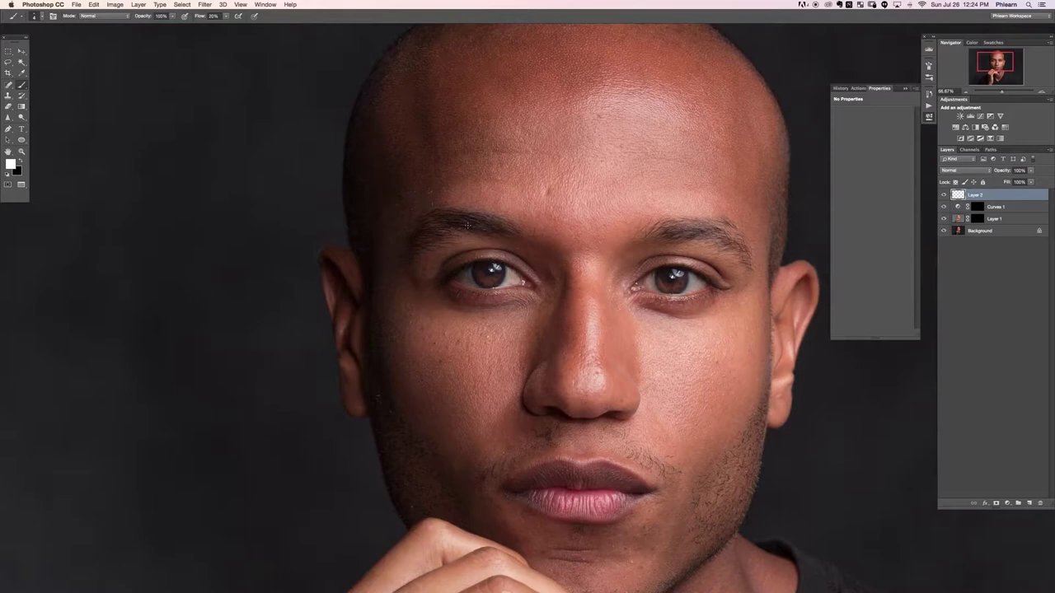
Stamp all visible layers into a new merged layer at the top of the stack
drag(735, 122, 657, 87)
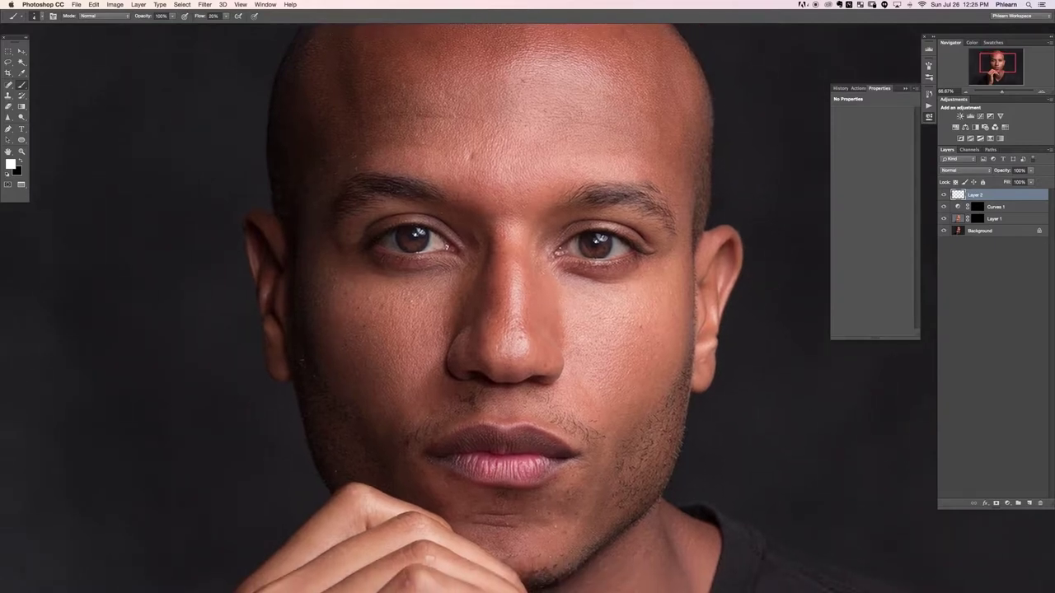
key(super+shift+alt+n)
key(super+shift+alt+e)
click(203, 6)
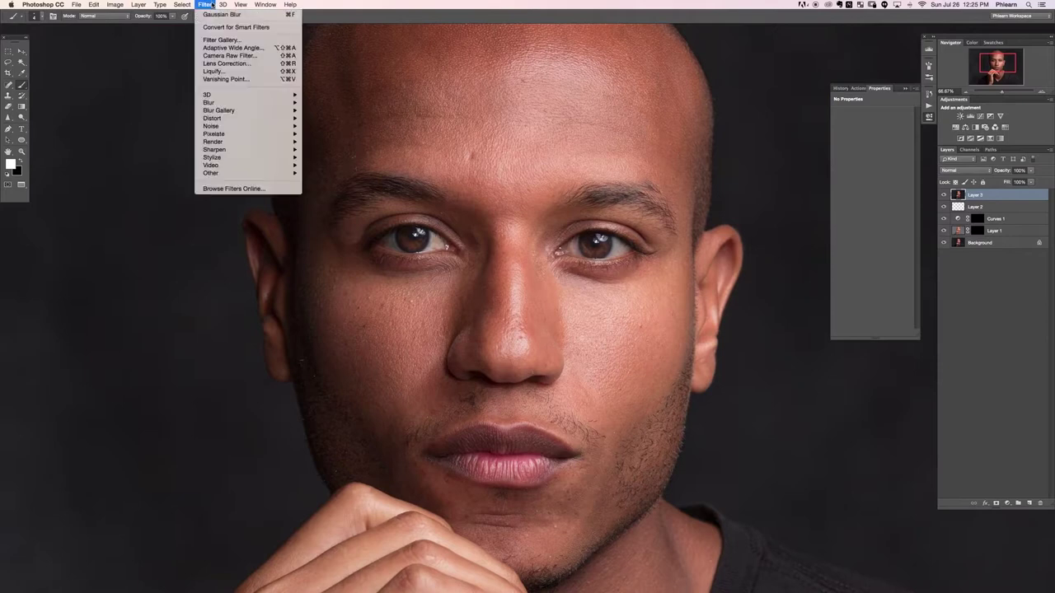
mouse_move(234, 151)
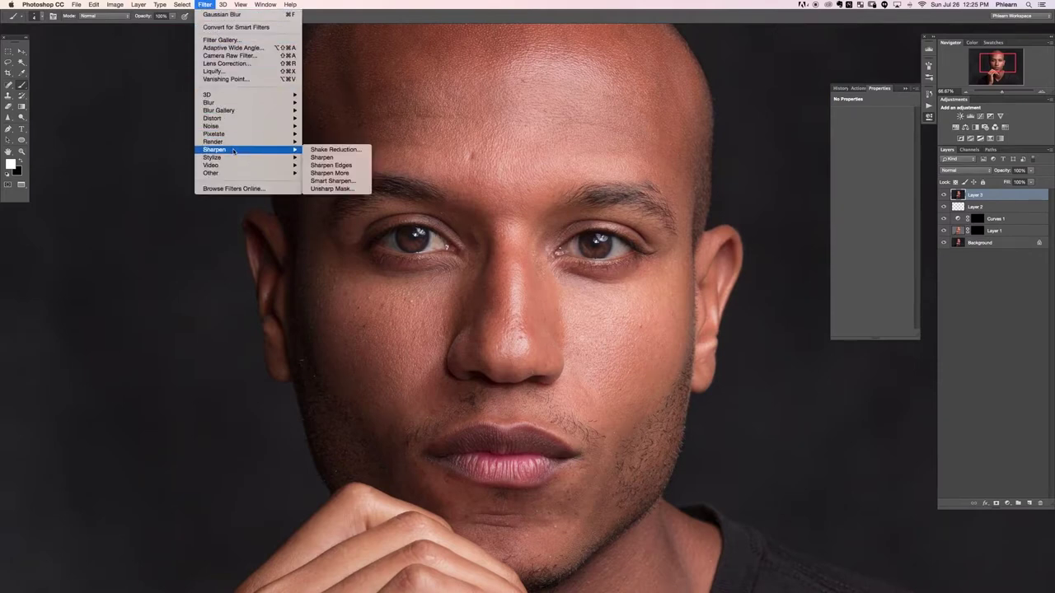
click(329, 188)
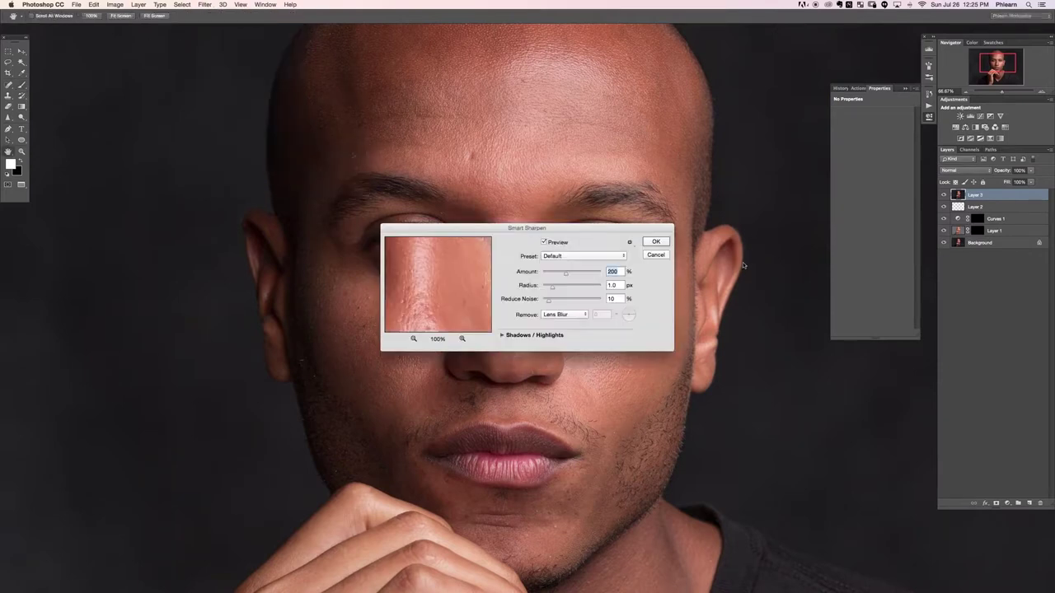
drag(532, 234, 641, 384)
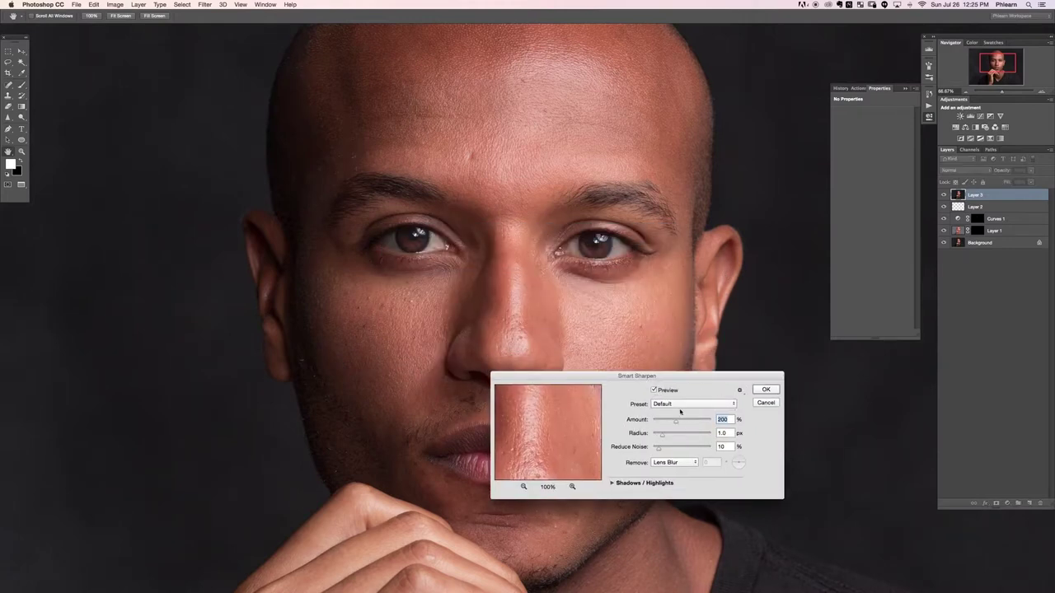
click(776, 400)
key(b)
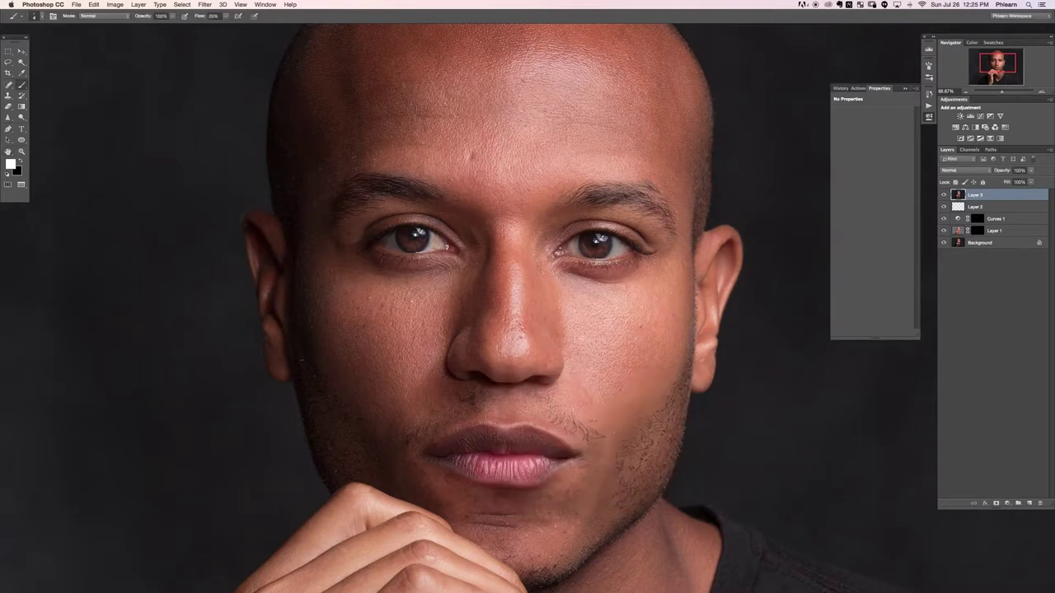
Sharpen the merged layer with Unsharp Mask, using a reduced radius and a lower amount
click(202, 5)
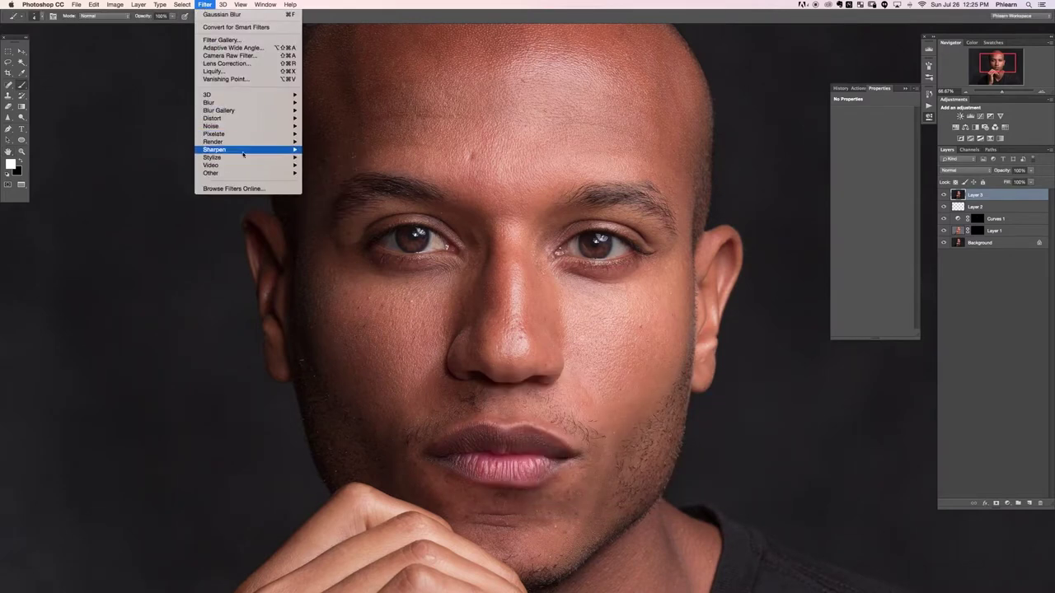
mouse_move(245, 157)
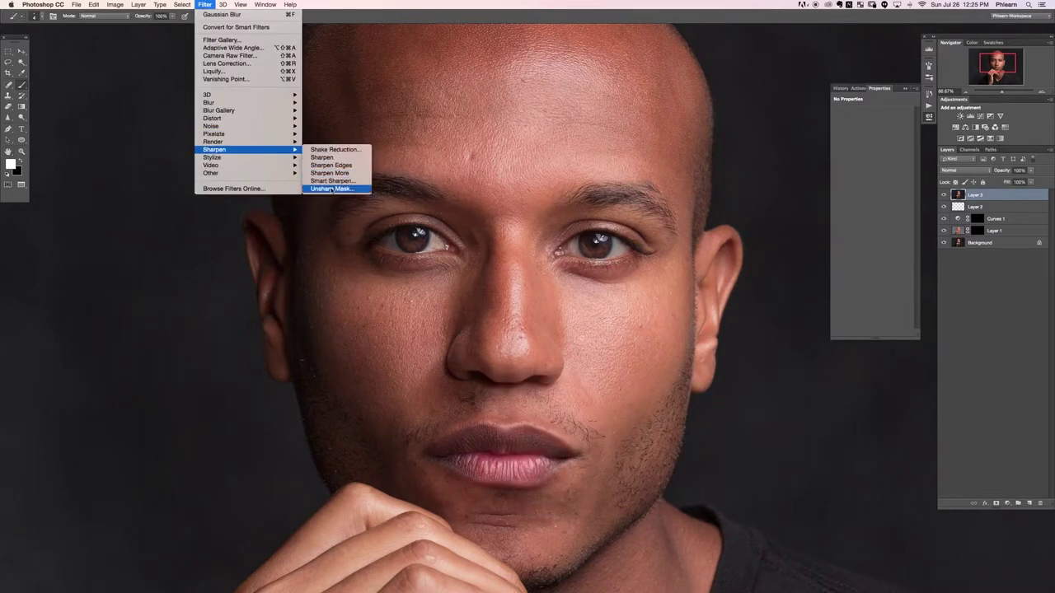
click(329, 191)
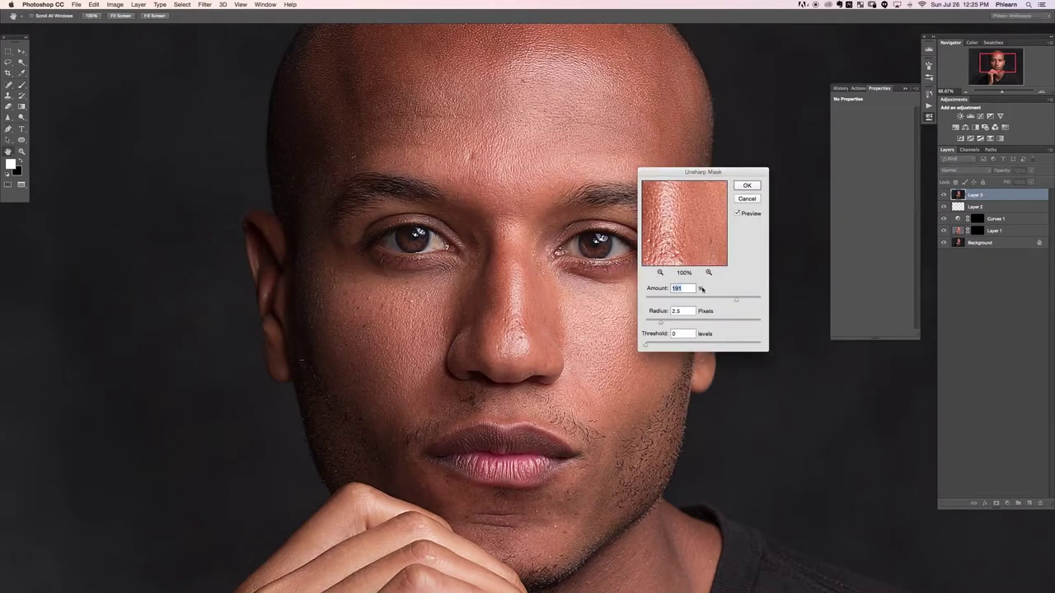
drag(658, 324, 651, 329)
drag(694, 299, 711, 298)
click(747, 187)
Compare the portrait with and without the sharpened layer to examine the eye and skin detail
click(944, 195)
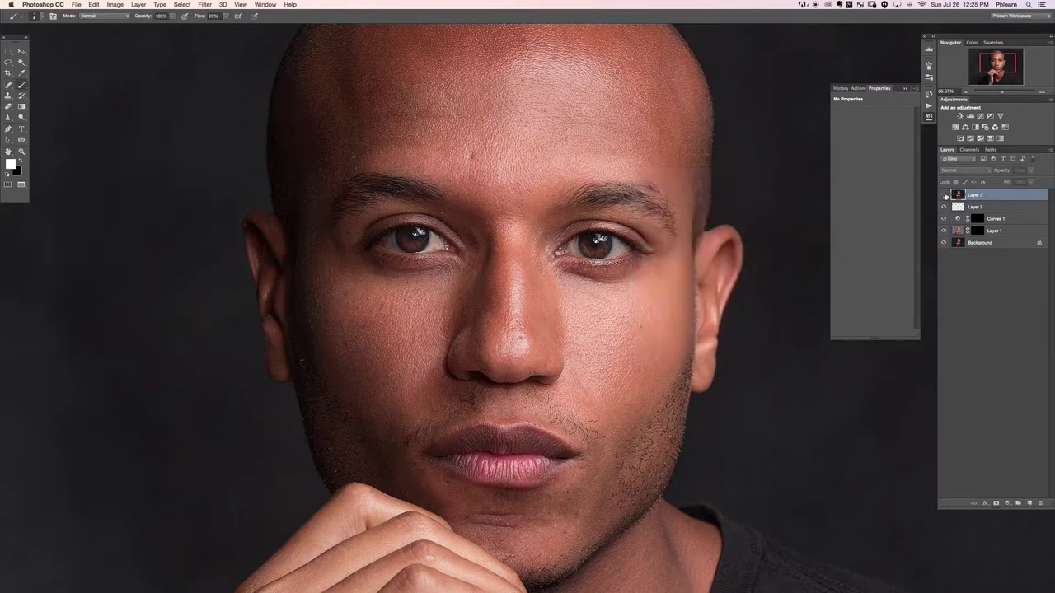
click(944, 195)
click(945, 195)
click(944, 195)
click(945, 195)
click(943, 196)
click(942, 197)
Add a black mask to the sharpened layer and paint white with an enlarged brush to reveal the sharpening over both eyes
key(super+shift+m)
key(super+i)
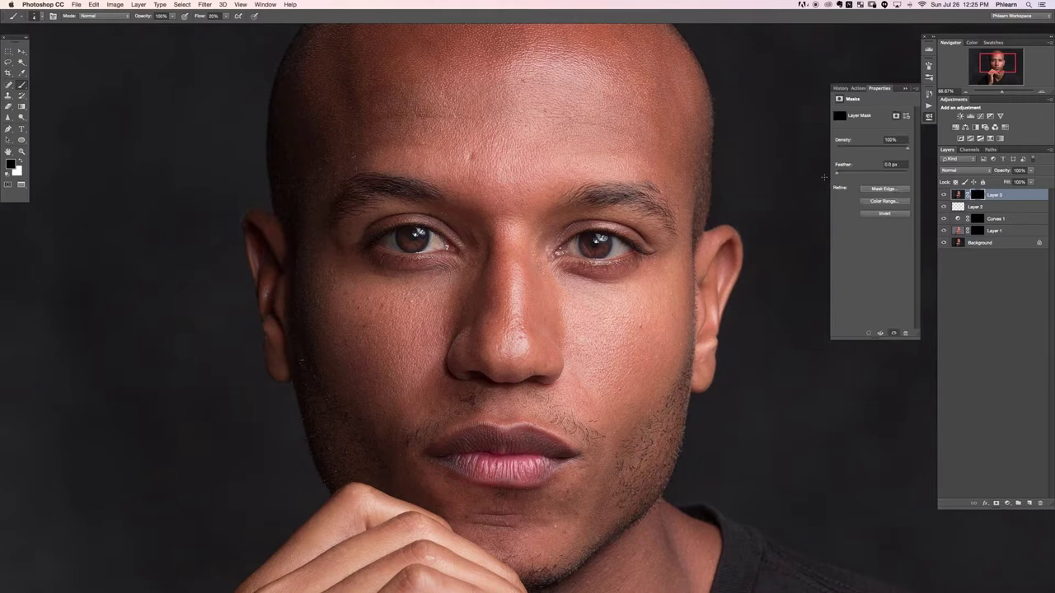
key(bracketright)
key(bracketright)
key(bracketright)
key(x)
key(super+1)
key(super+equal)
Compare the eyes with and without the masked sharpening, close up and in the whole portrait
click(943, 195)
click(943, 195)
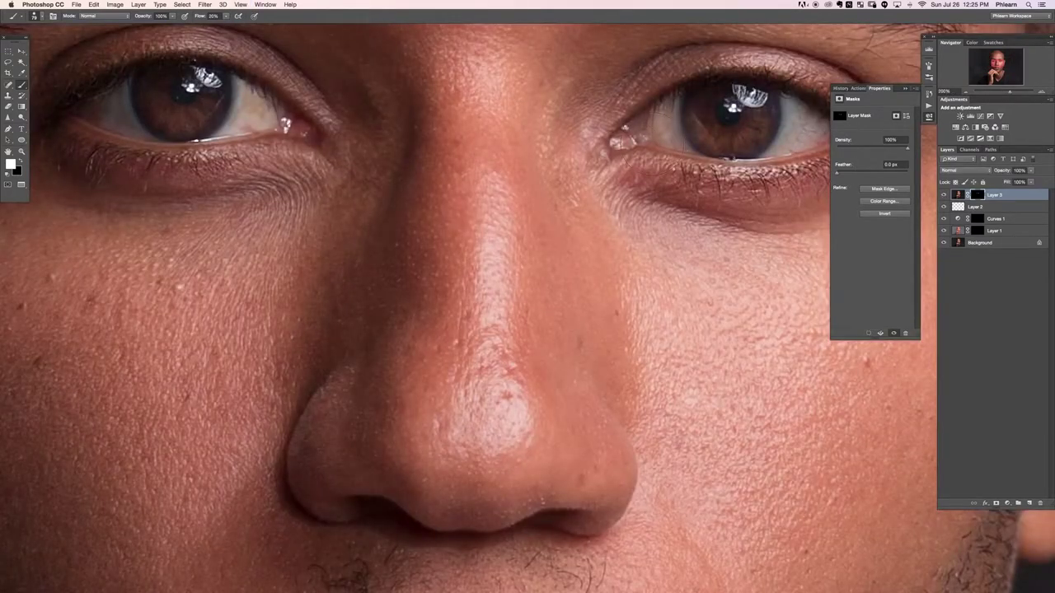
key(super+minus)
key(super+minus)
key(super+minus)
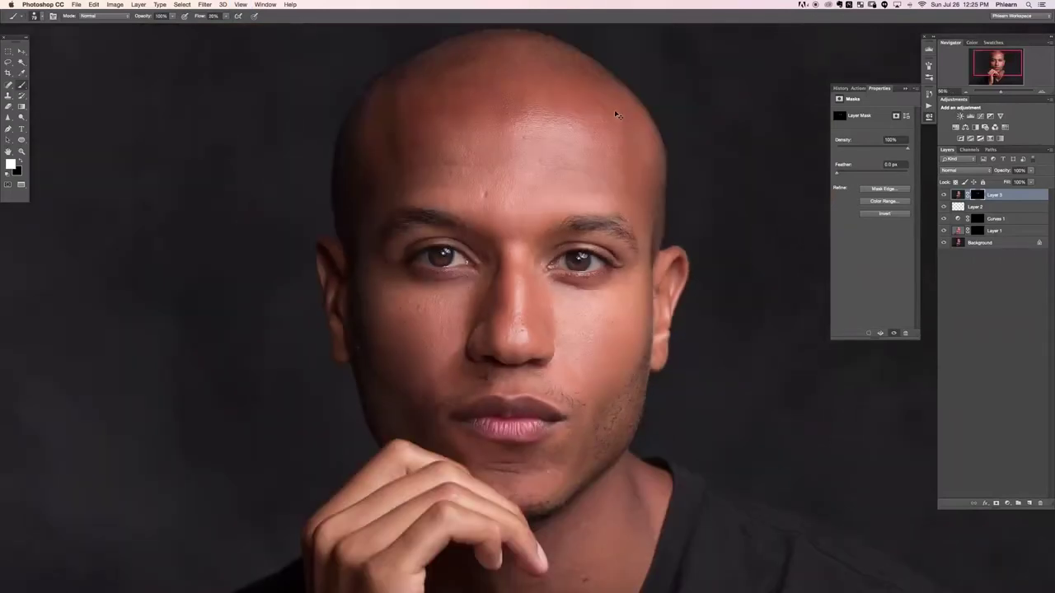
Group all the retouching layers above the Background
shift+click(1012, 234)
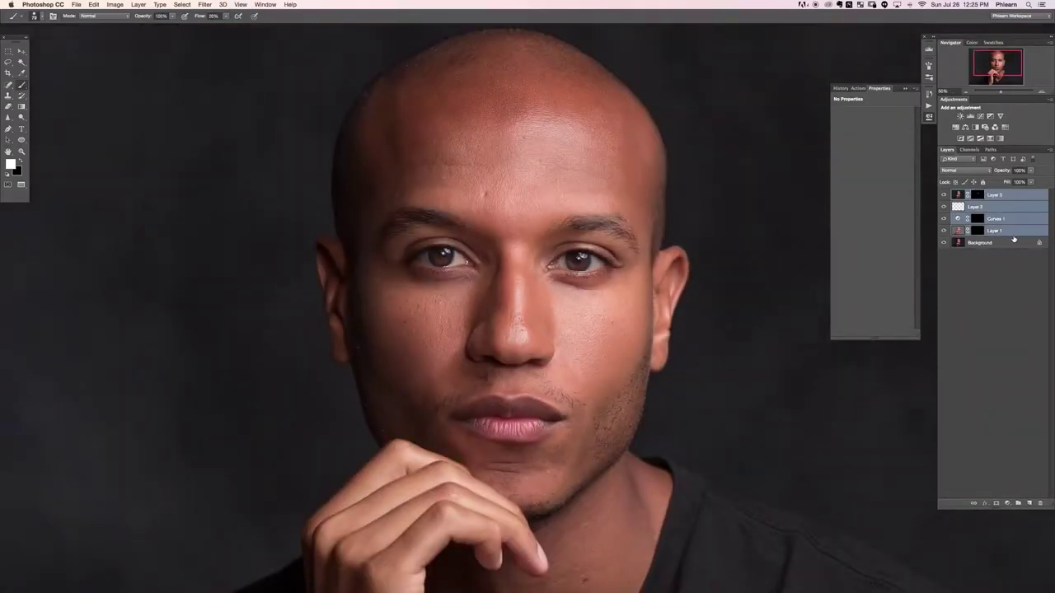
key(super+g)
Compare the portrait repeatedly with and without the retouching group to judge the complete eye retouch
key(super+comma)
key(super+comma)
key(super+comma)
key(super+comma)
key(super+comma)
key(super+comma)
key(super+comma)
key(super+comma)
key(super+comma)
key(super+comma)
key(super+comma)
key(super+comma)
key(super+comma)
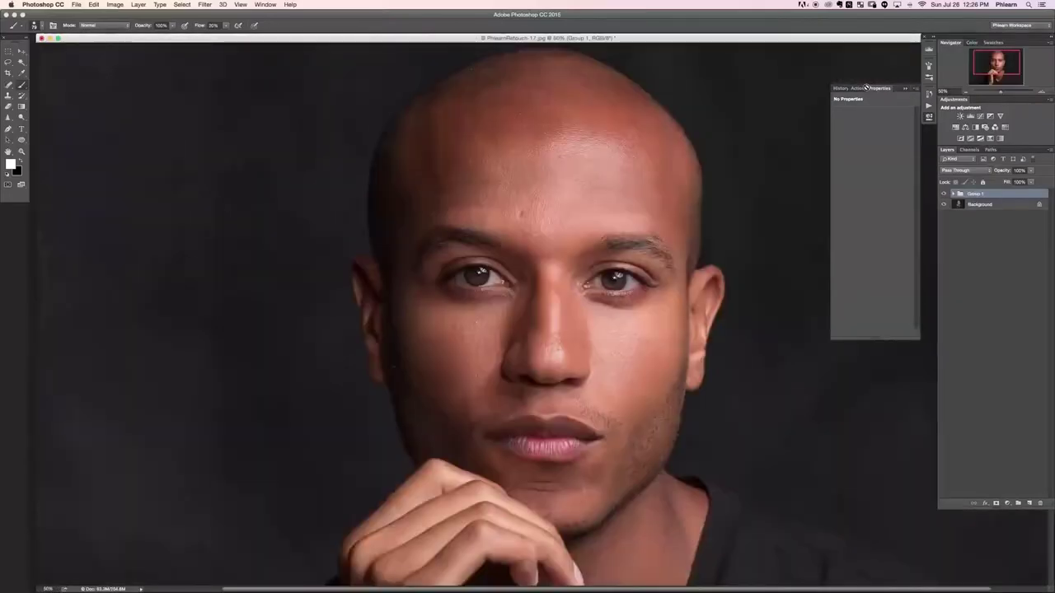
Shrink the windows of the male portrait and the long-haired smiling woman's portrait to 12.5% zoom
key(super+minus)
key(super+minus)
key(super+minus)
key(super+minus)
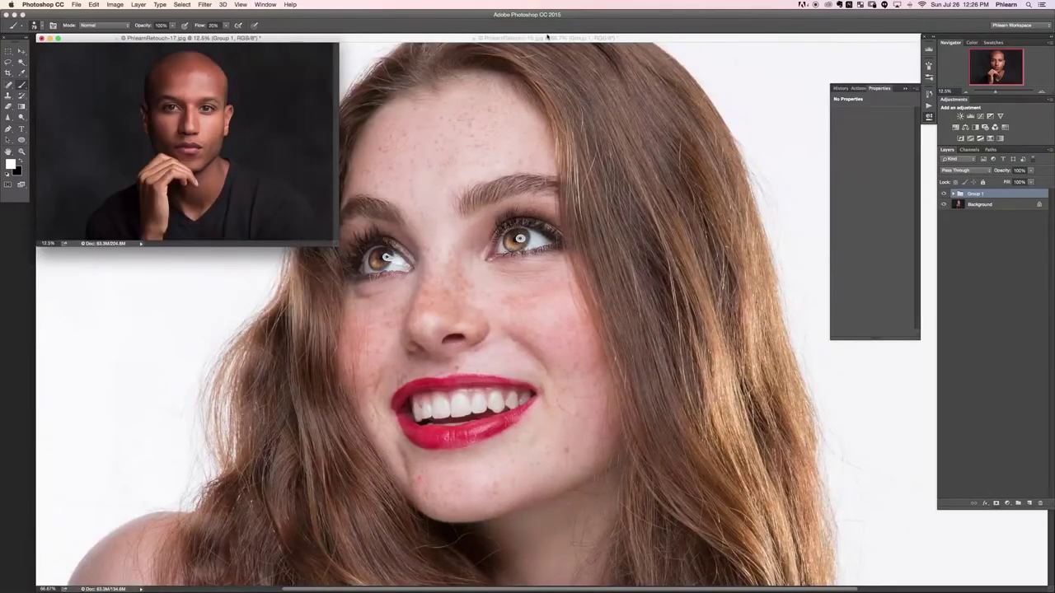
click(548, 37)
key(super+minus)
key(super+minus)
key(super+minus)
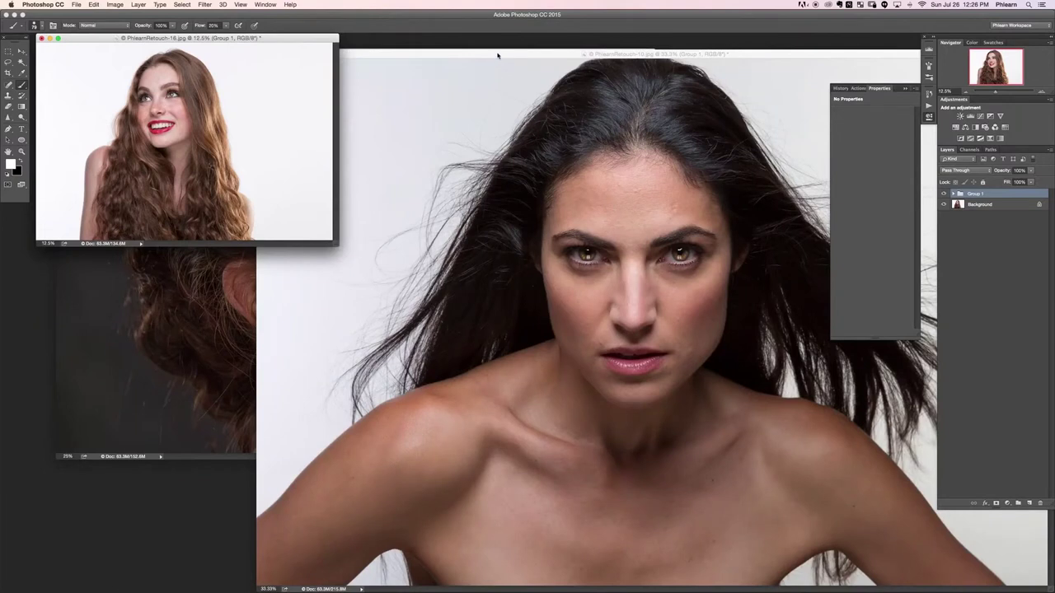
Shrink the windows of the dark-haired woman's portrait and the profile portrait to 8.33% zoom
click(497, 55)
key(super+minus)
key(super+minus)
key(super+minus)
key(super+minus)
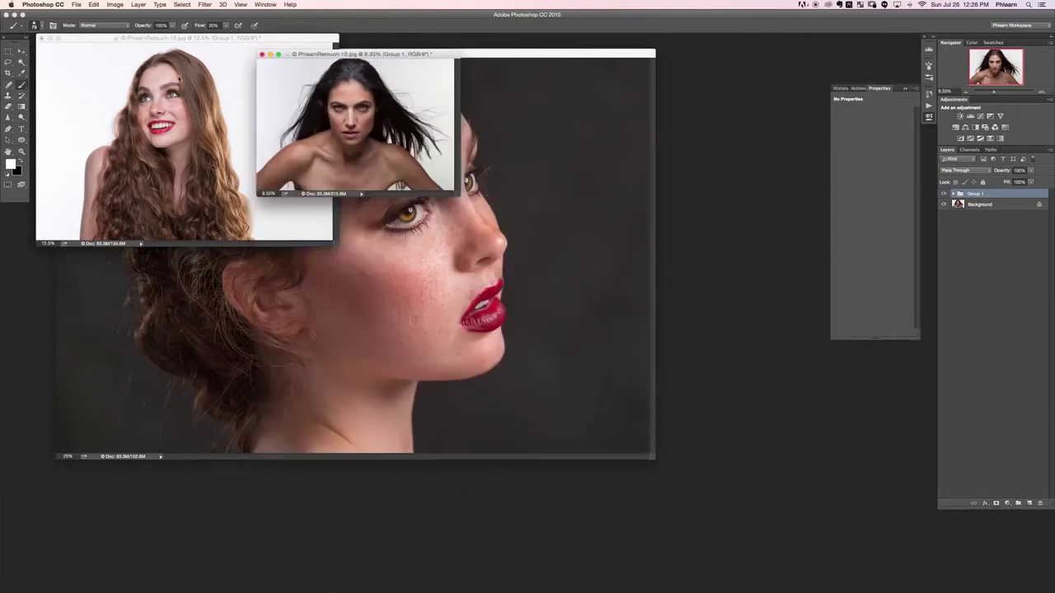
click(540, 57)
key(super+minus)
key(super+minus)
key(super+minus)
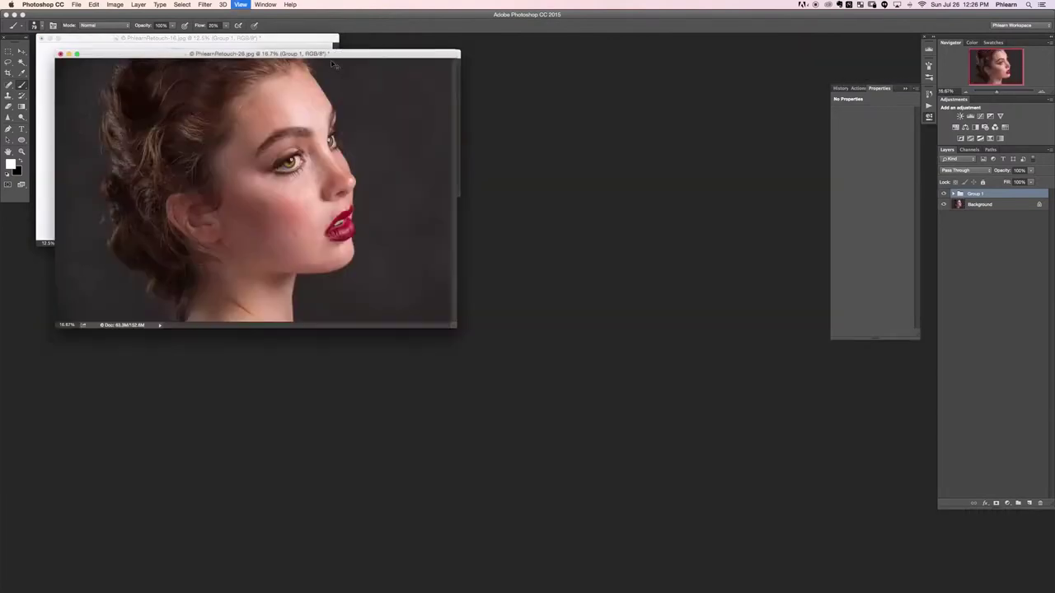
Place the profile portrait's window above the dark-haired woman's and enlarge both to 12.5% zoom
drag(234, 54, 708, 90)
drag(425, 56, 713, 335)
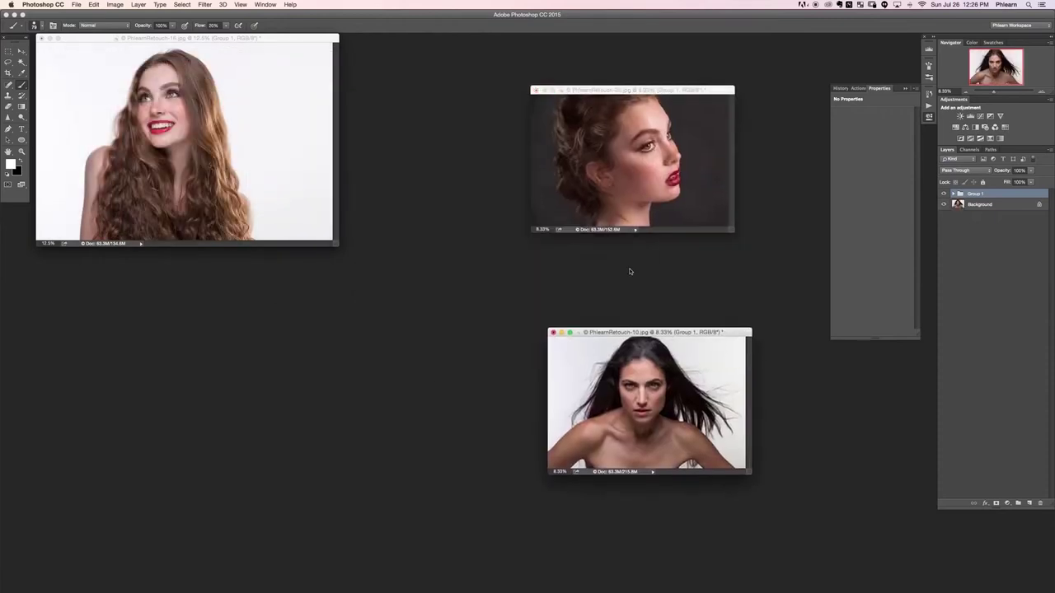
key(super+plus)
click(635, 100)
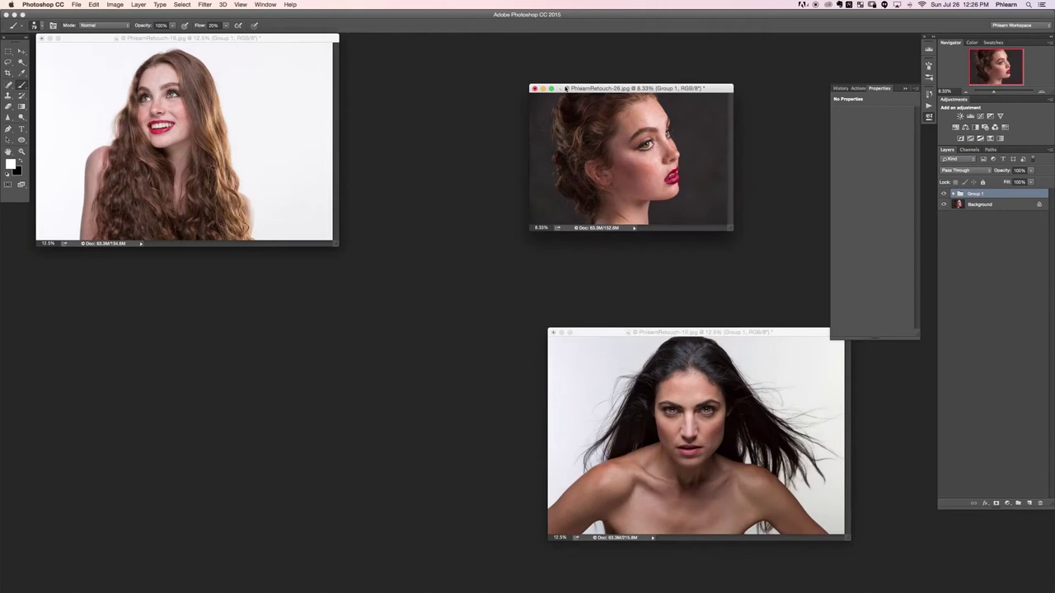
key(super+plus)
Place the male portrait above the long-haired woman's and align all four portrait windows in a two-by-two grid
drag(296, 38, 314, 323)
drag(290, 43, 350, 102)
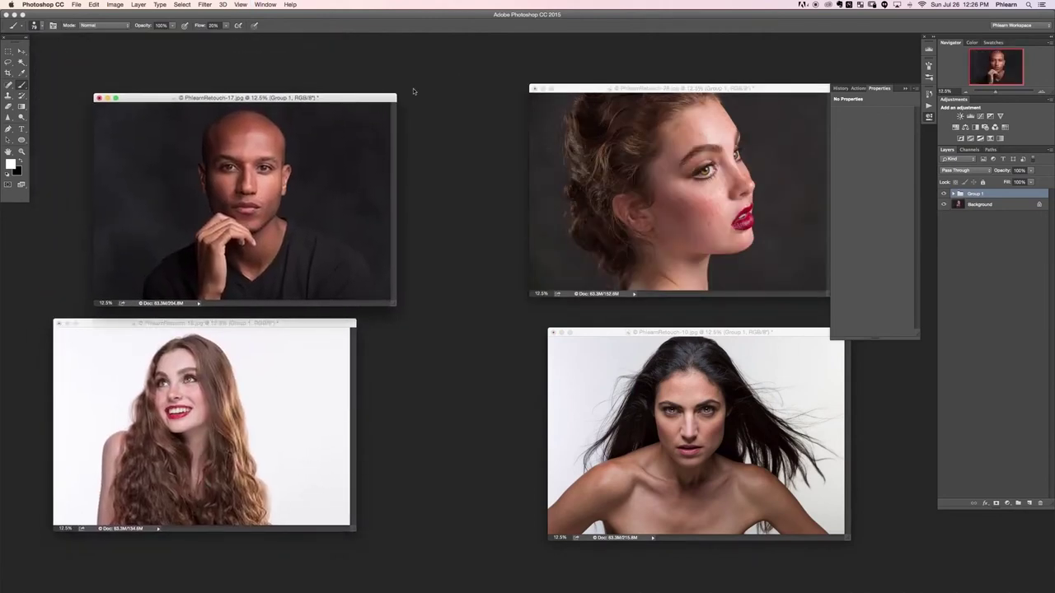
click(625, 334)
drag(579, 337, 492, 327)
drag(595, 93, 526, 96)
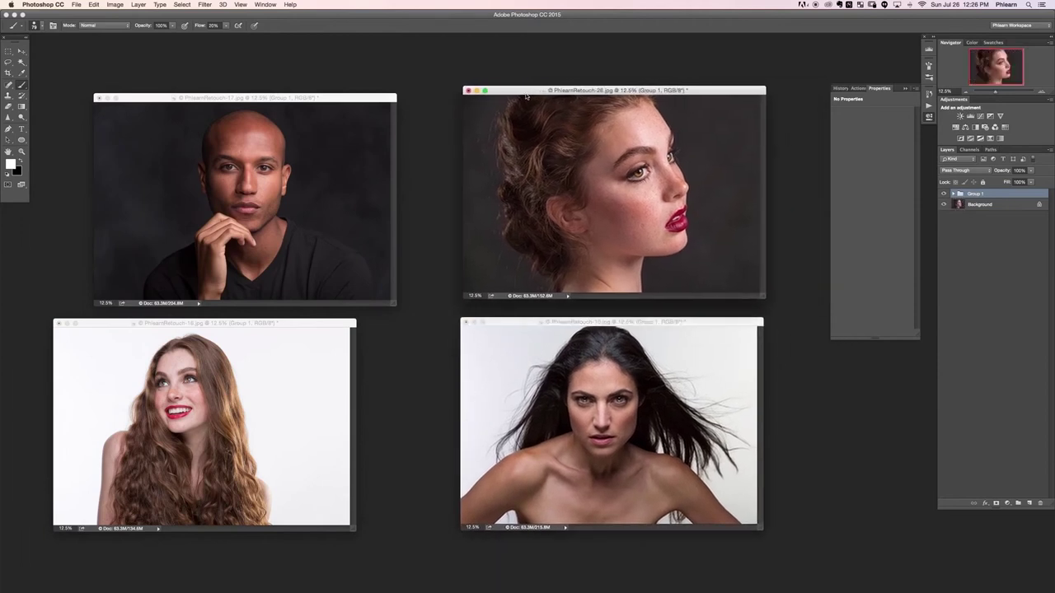
drag(304, 330, 343, 327)
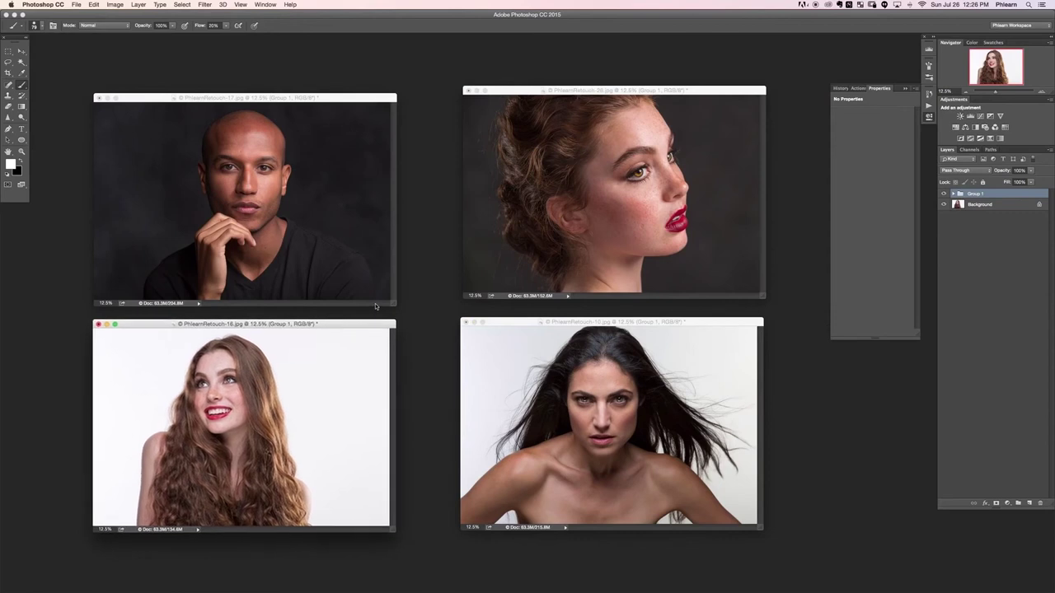